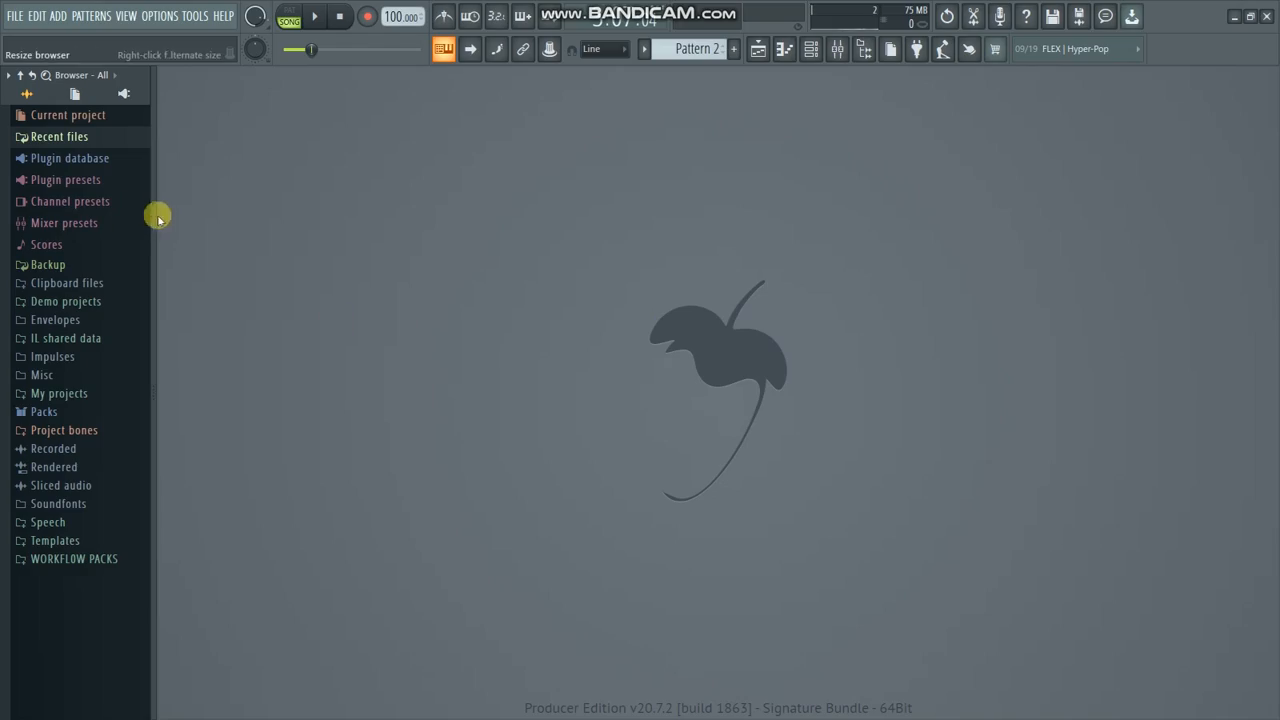
Set the project tempo to 120 BPM
right_click(389, 17)
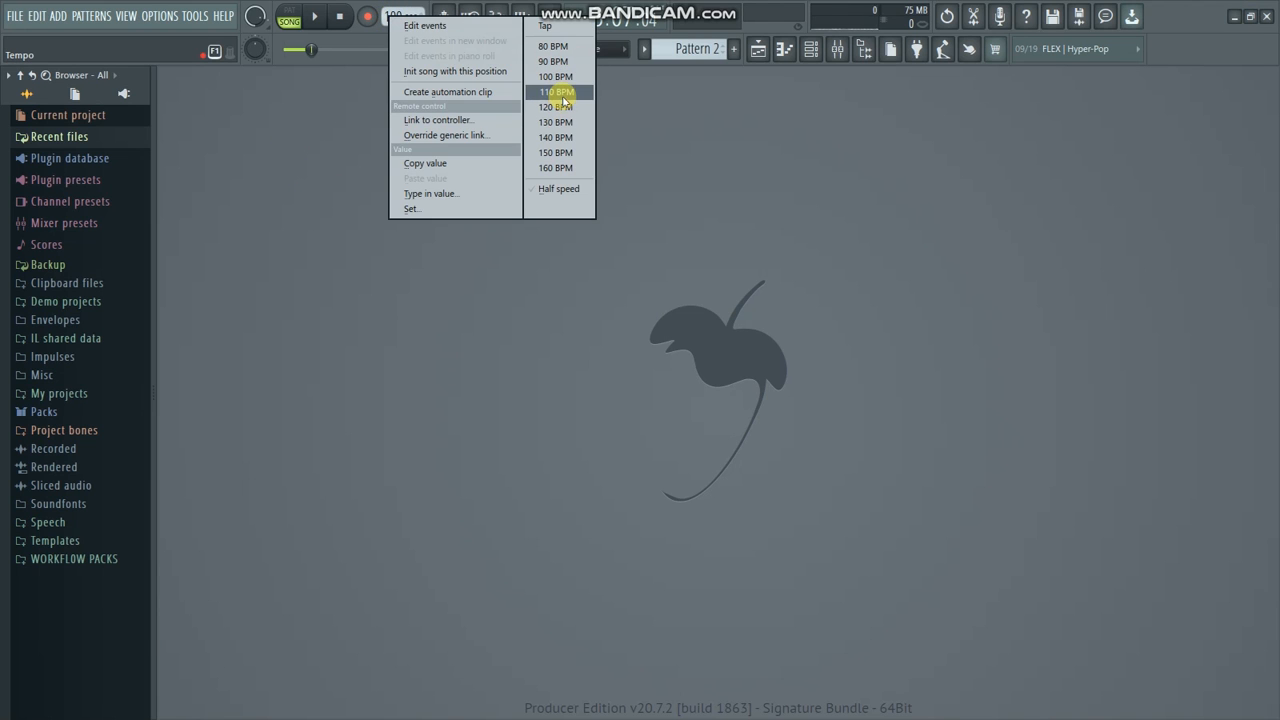
left_click(558, 110)
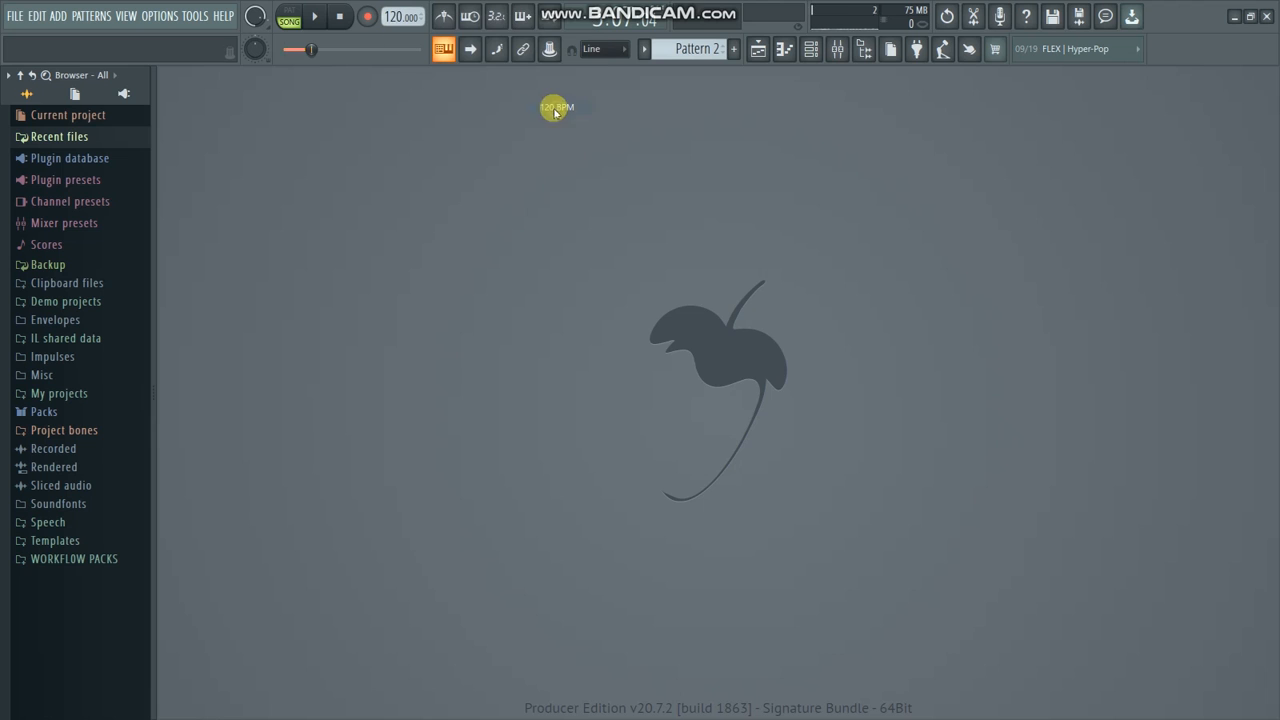
Show the Channel rack and start a new project from the template that has a single Sampler channel
left_click(811, 49)
left_click_drag(677, 297, 515, 213)
left_click(15, 16)
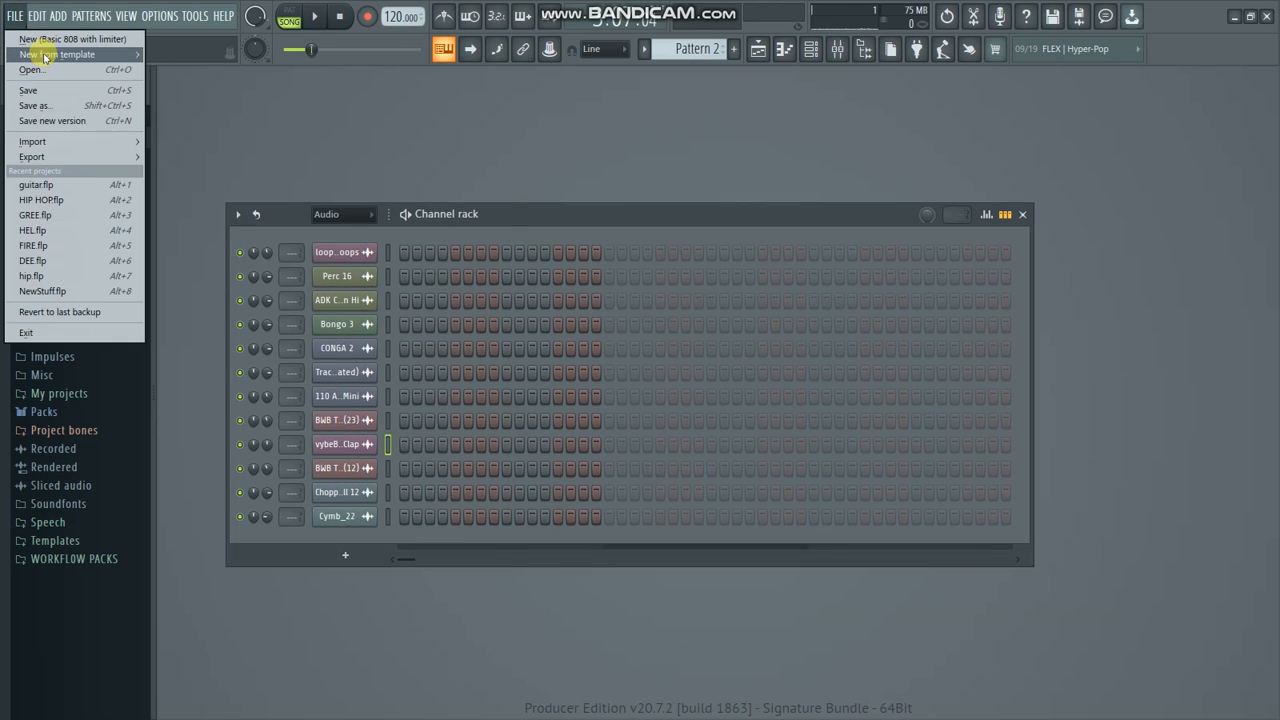
mouse_move(58, 54)
mouse_move(177, 69)
left_click(326, 584)
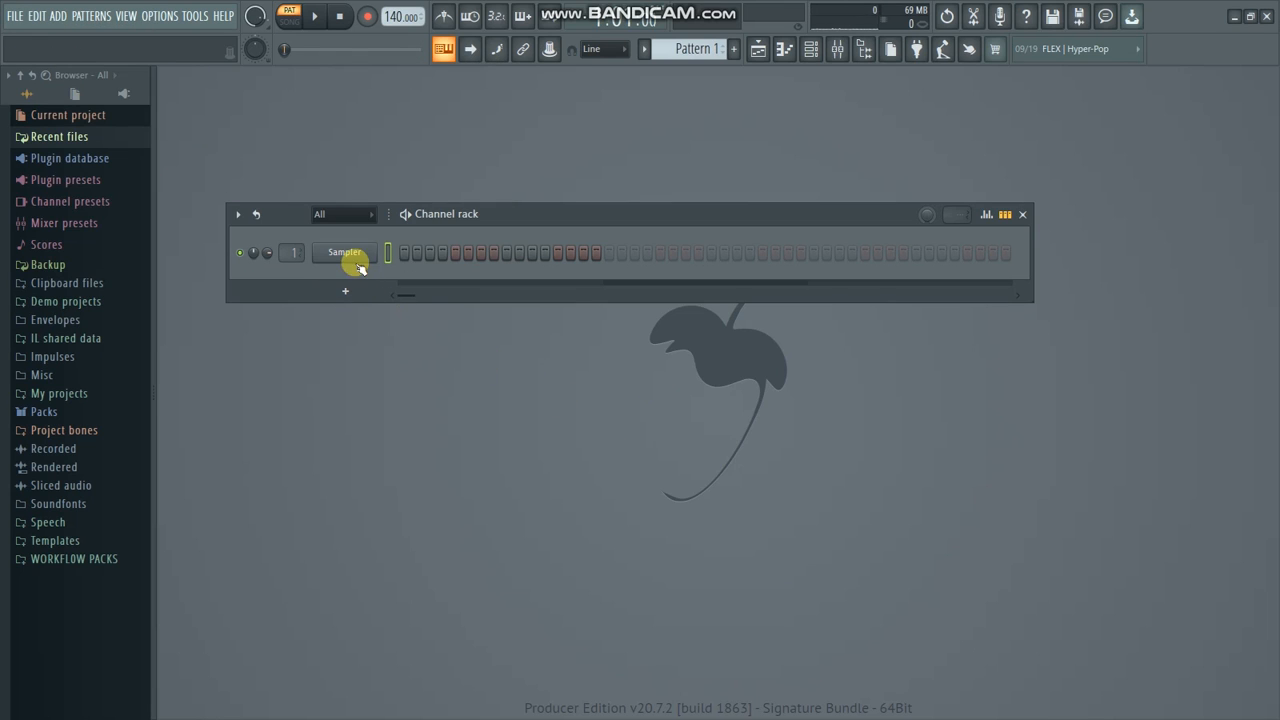
Add a Morphine synthesizer channel to the Channel rack
left_click(345, 291)
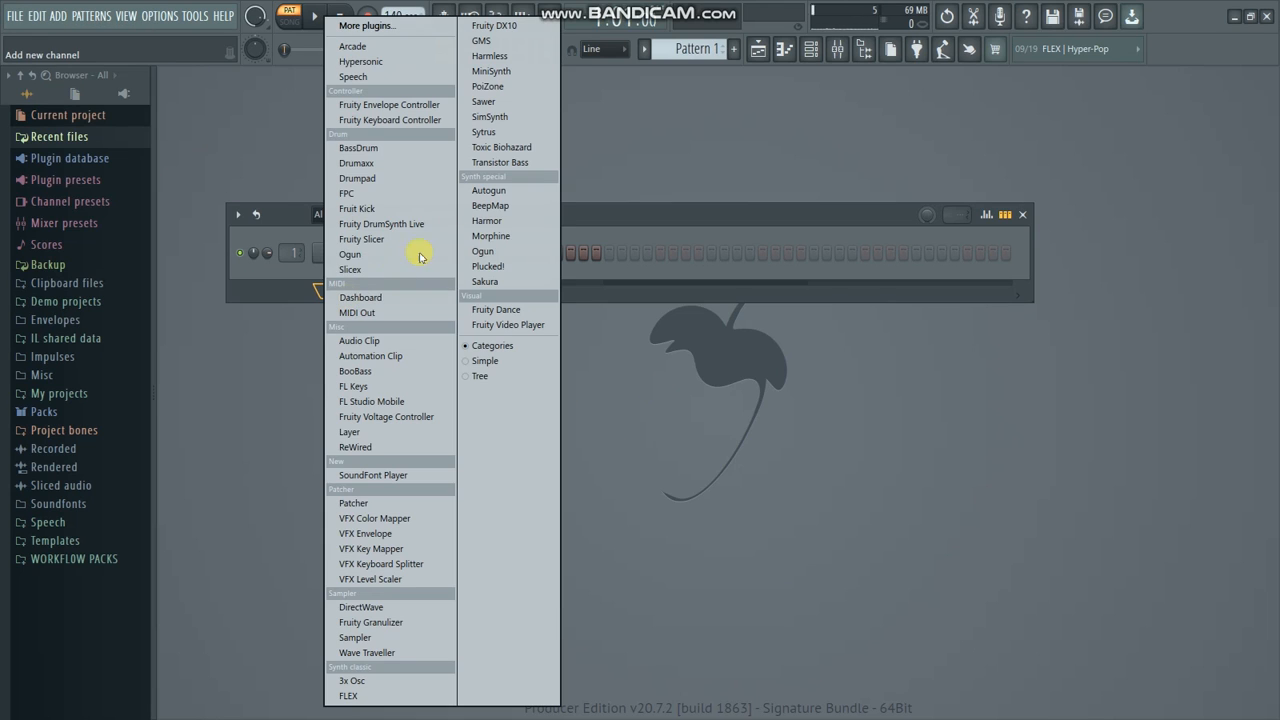
left_click(493, 237)
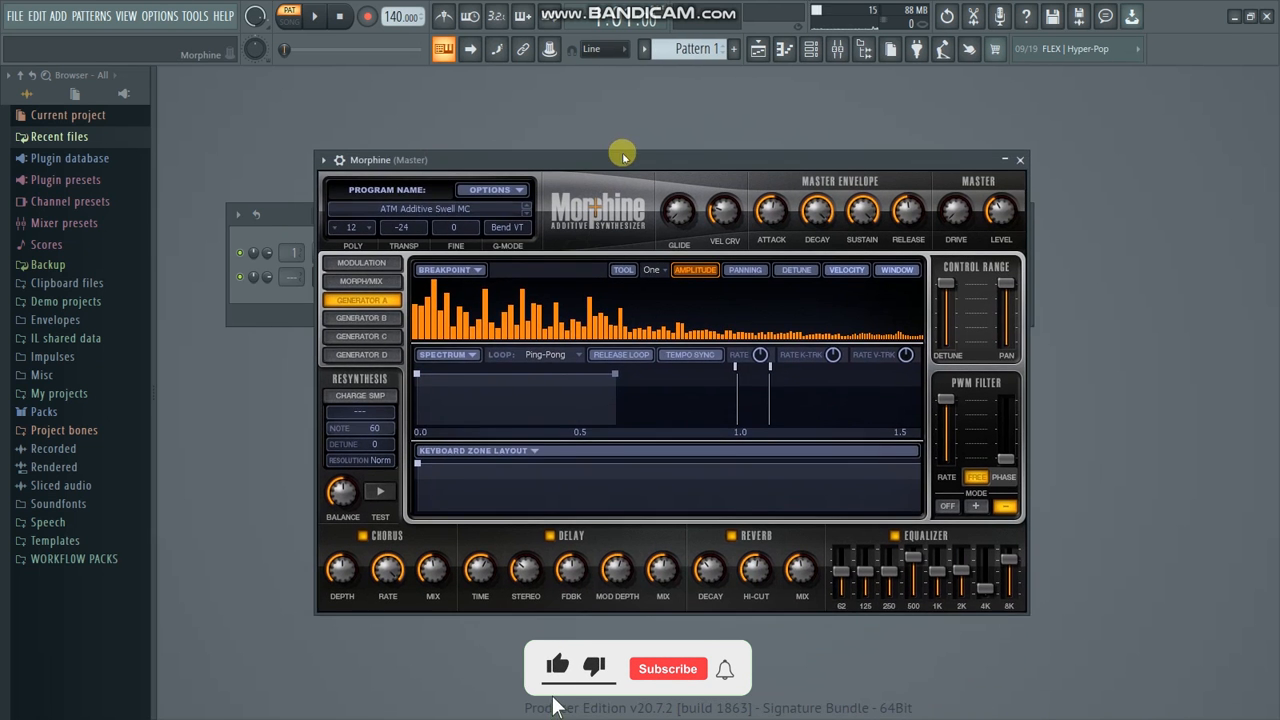
left_click_drag(623, 155, 610, 118)
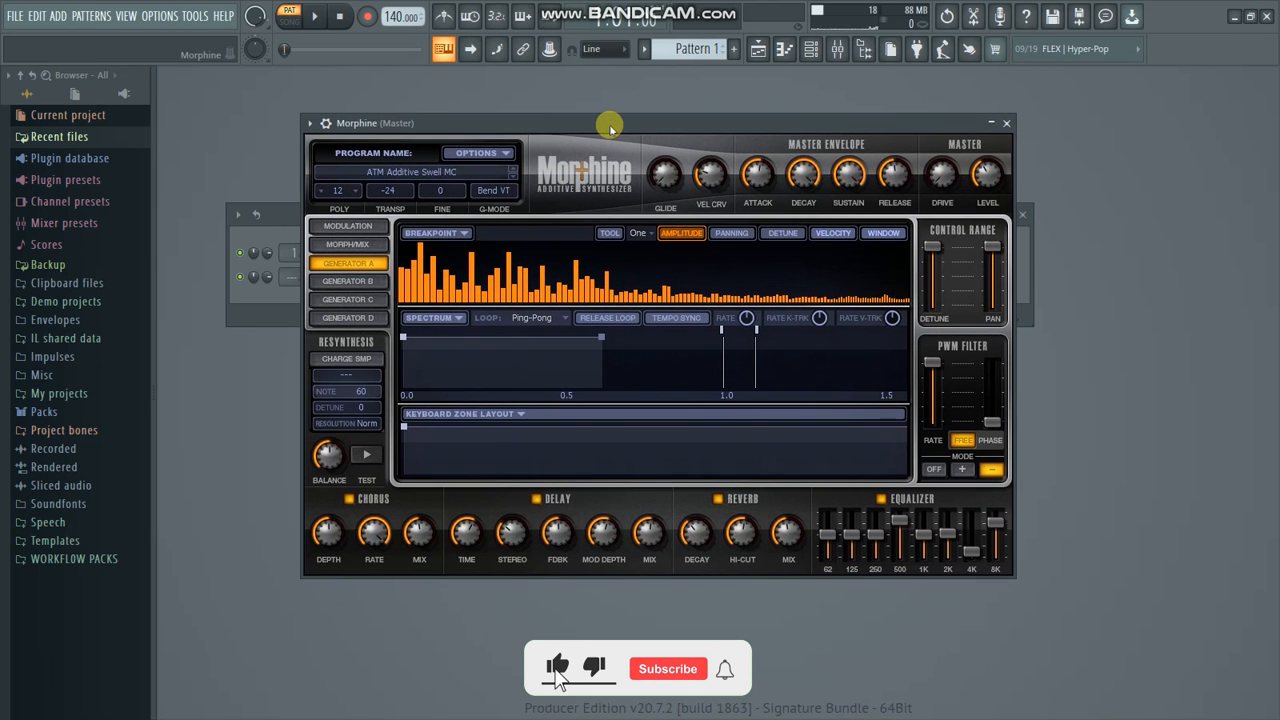
Load the KBD Sine Piano NUC preset from the Keyboards bank of Morphine's preset library
left_click(418, 178)
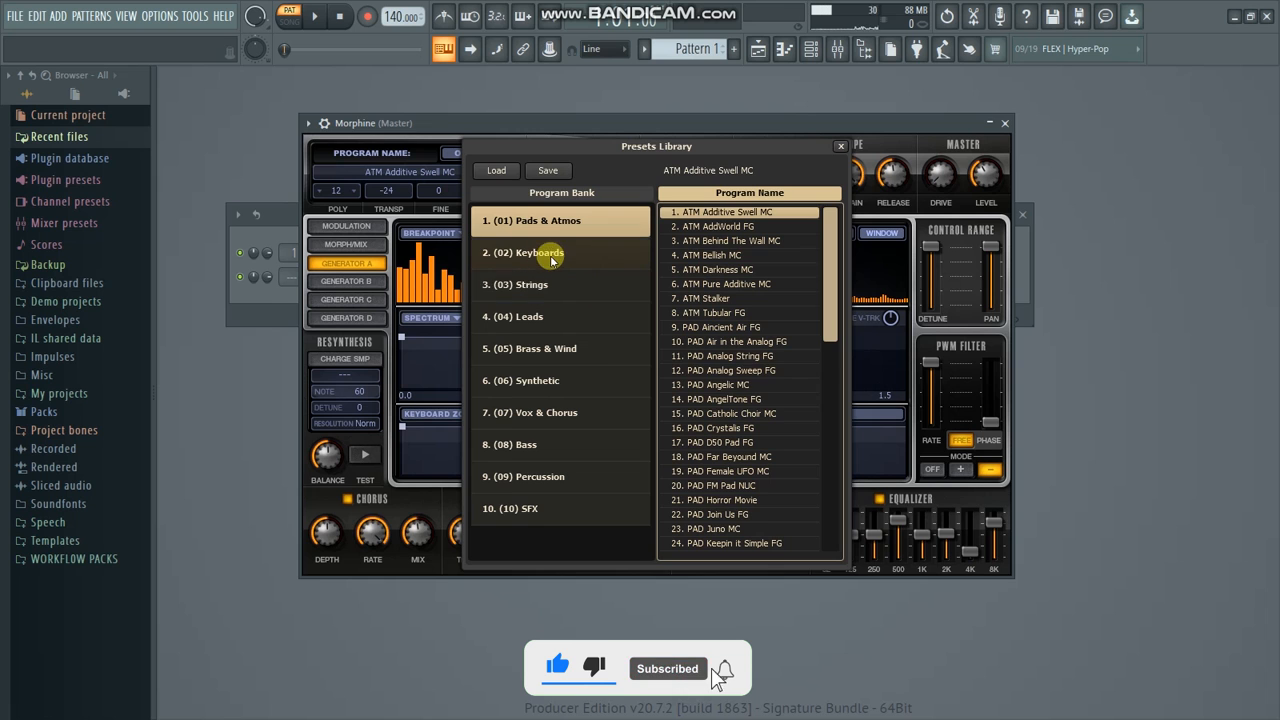
left_click(548, 254)
scroll(790, 432, "down", 1)
scroll(790, 432, "down", 6)
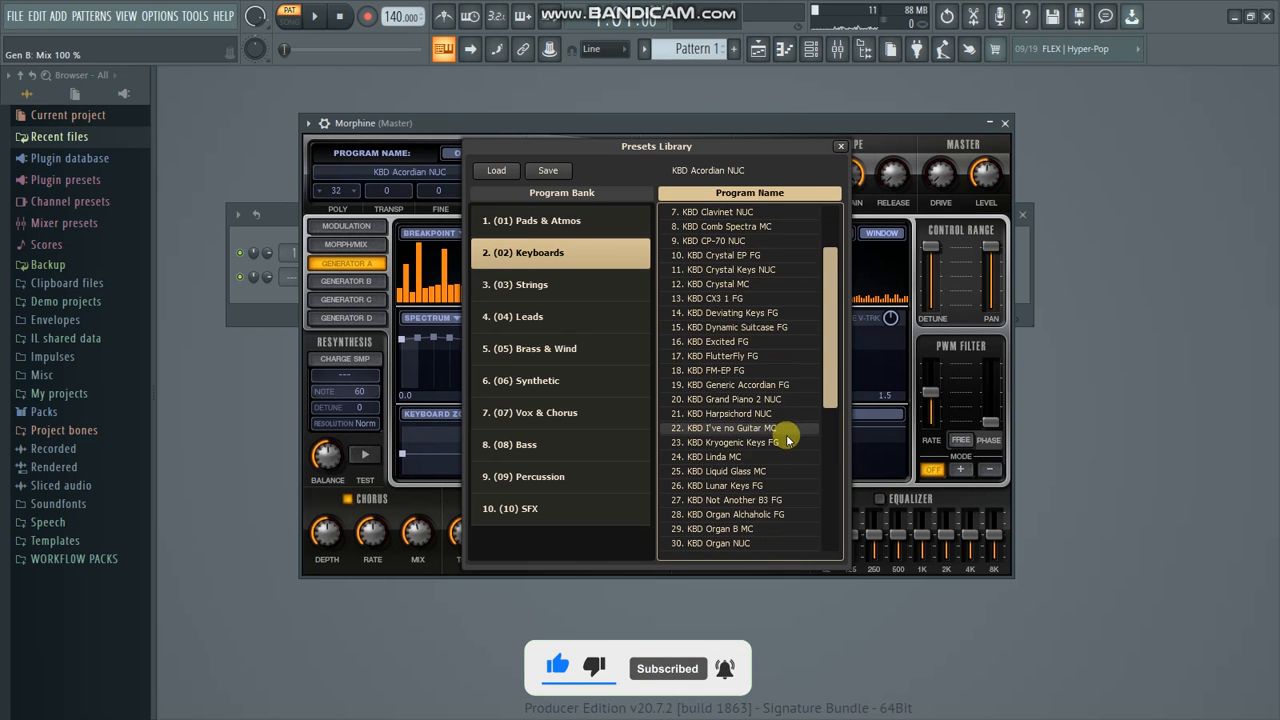
scroll(780, 446, "down", 1)
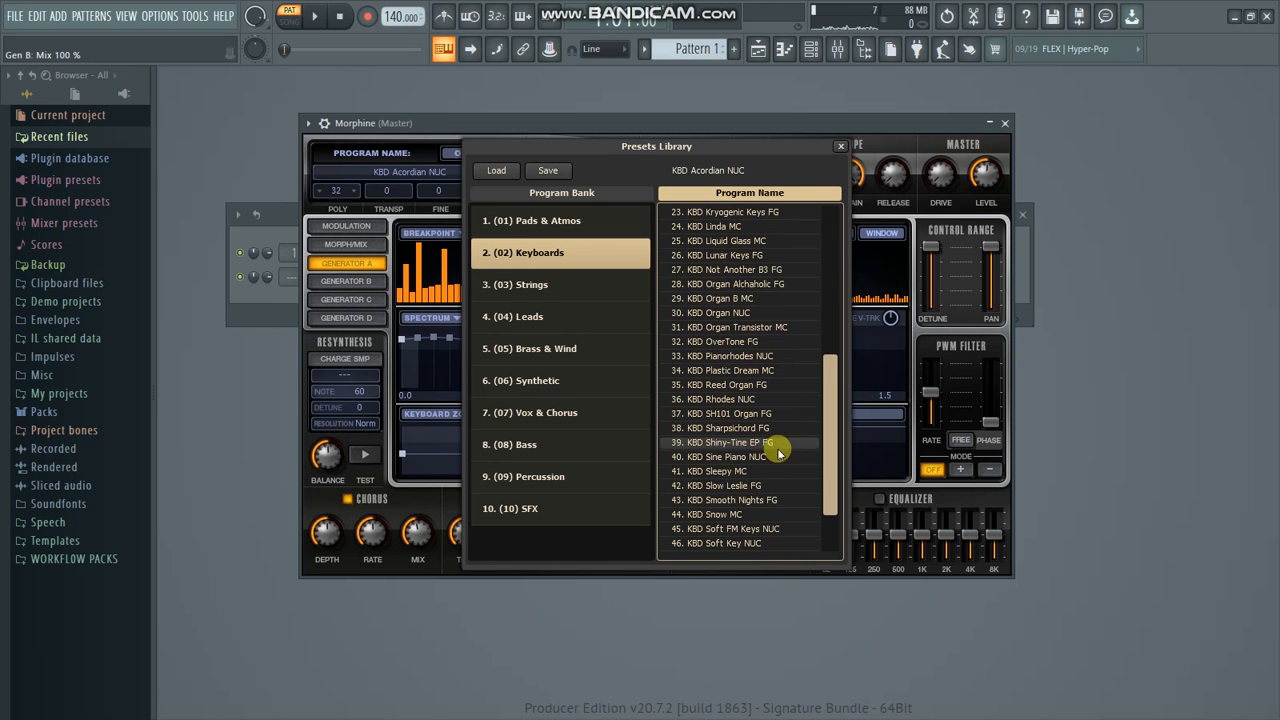
left_click(737, 445)
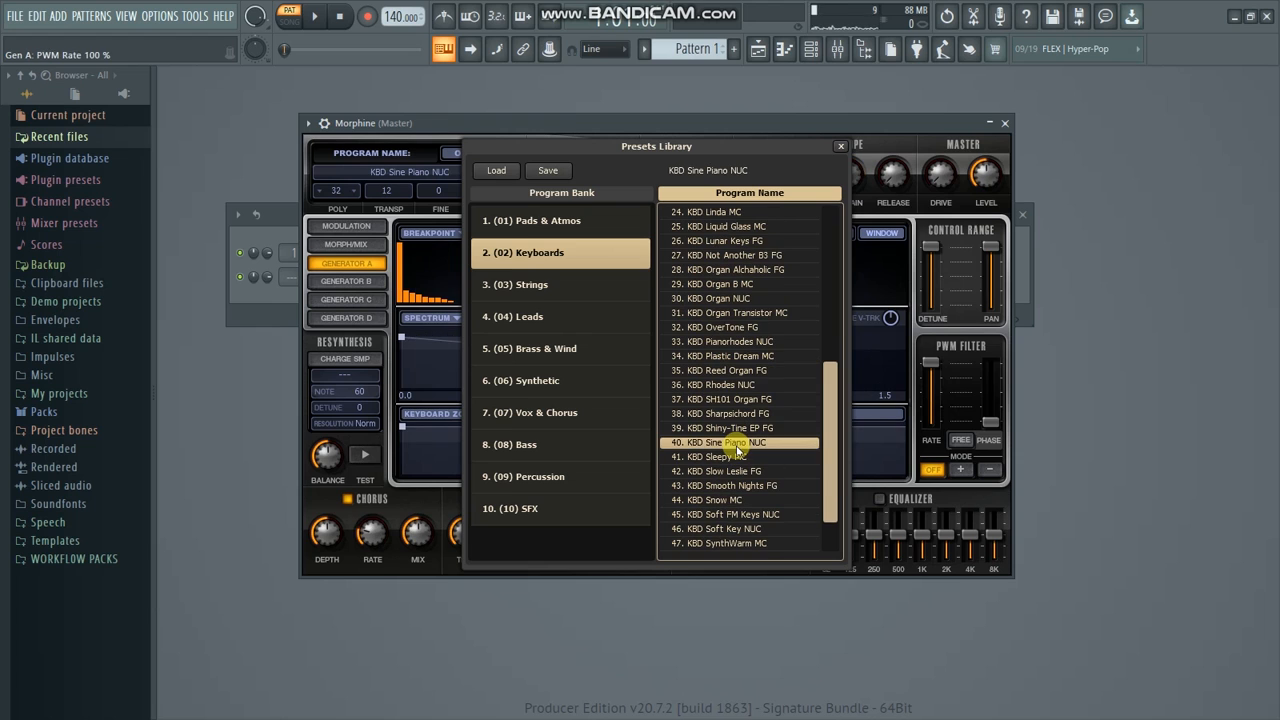
Audition KBD Shiny-Tine EP FG and KBD Soft Key NUC, settle on KBD Sine Piano NUC, and close Morphine
left_click(736, 430)
left_click(737, 443)
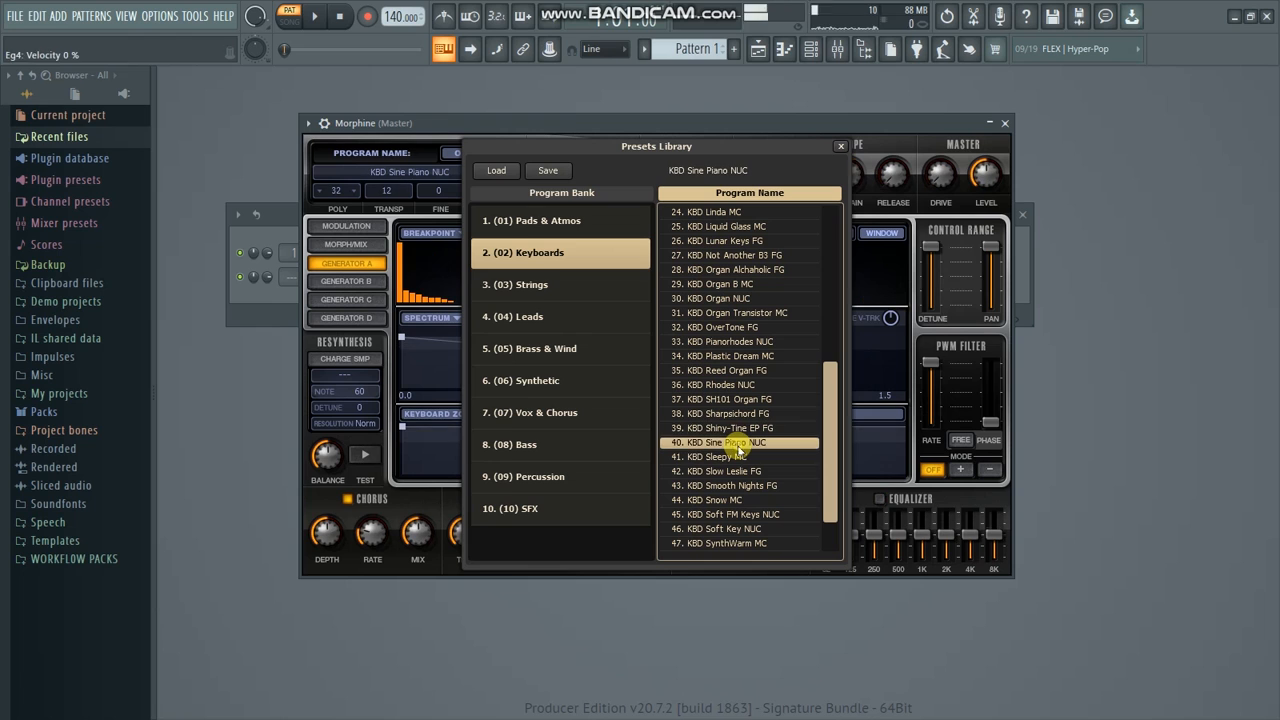
left_click(737, 430)
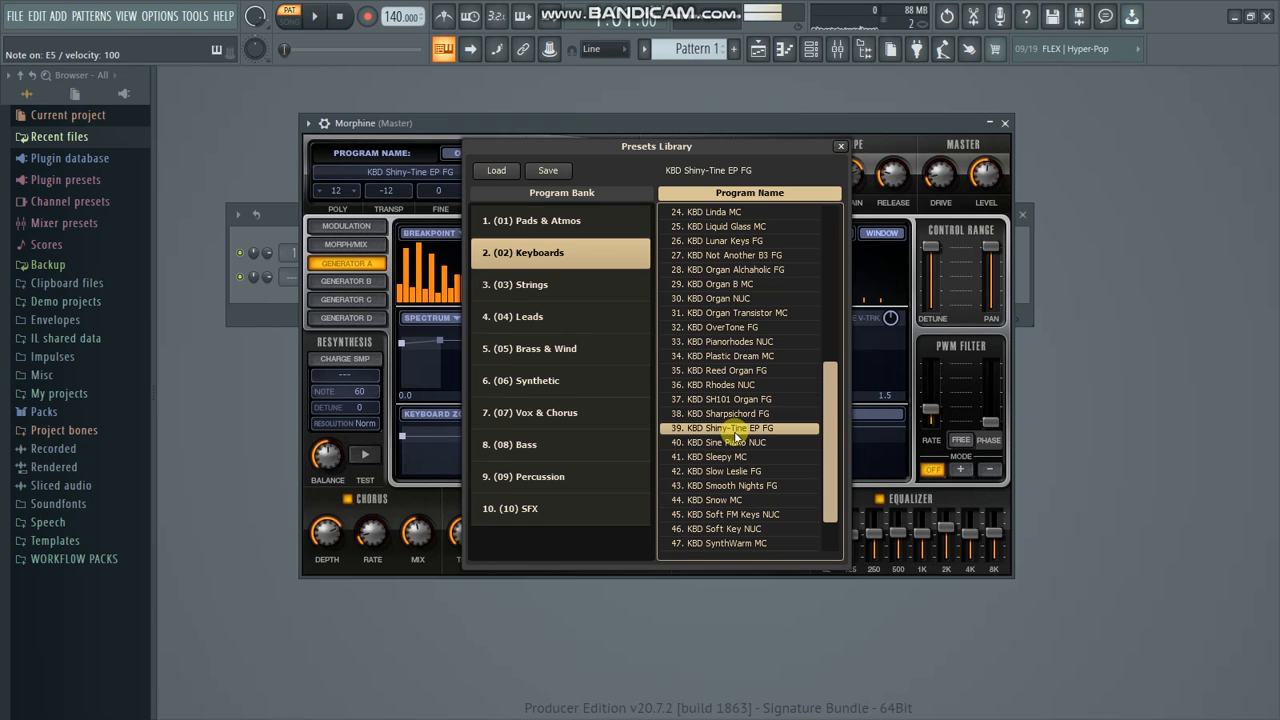
left_click(737, 529)
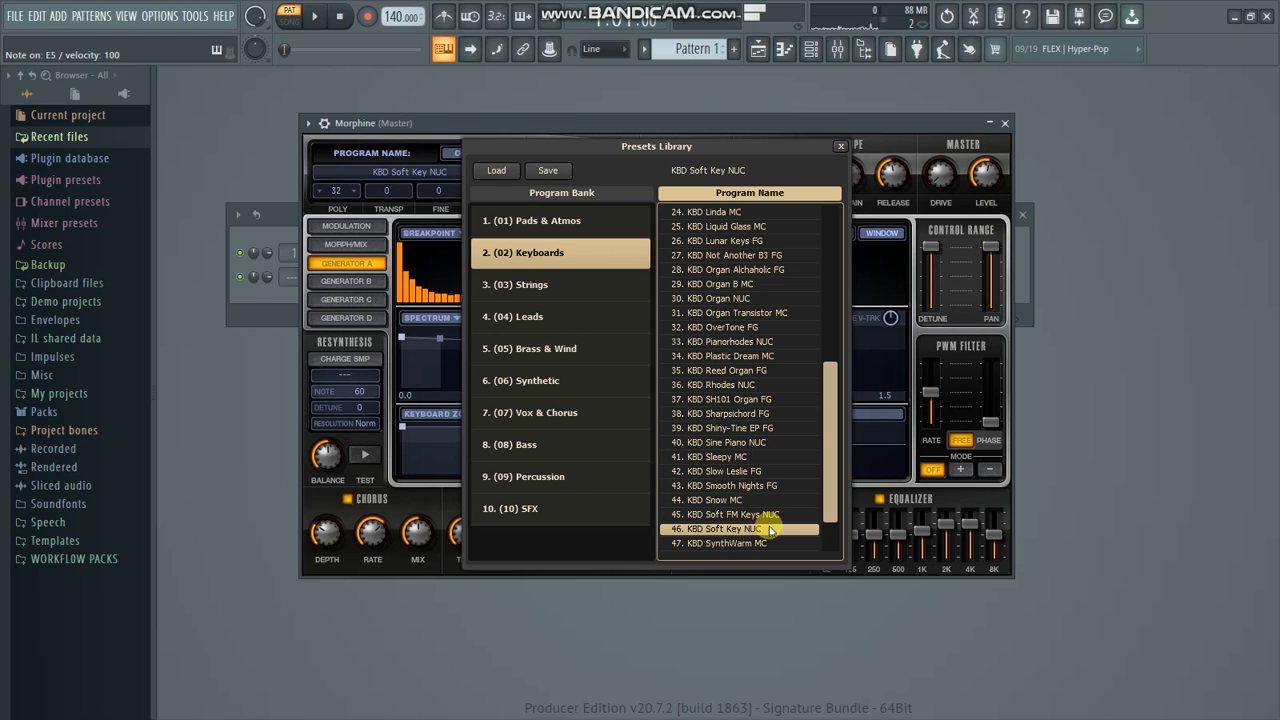
left_click(736, 445)
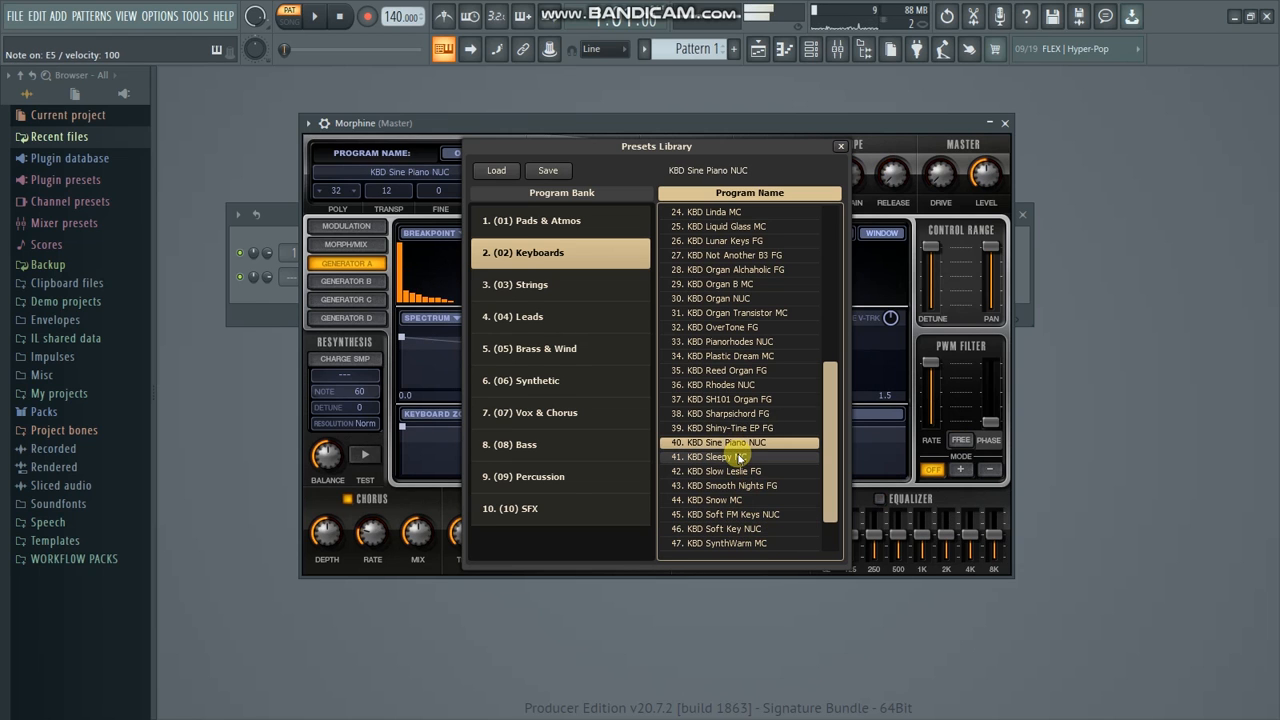
left_click(840, 147)
left_click(1005, 123)
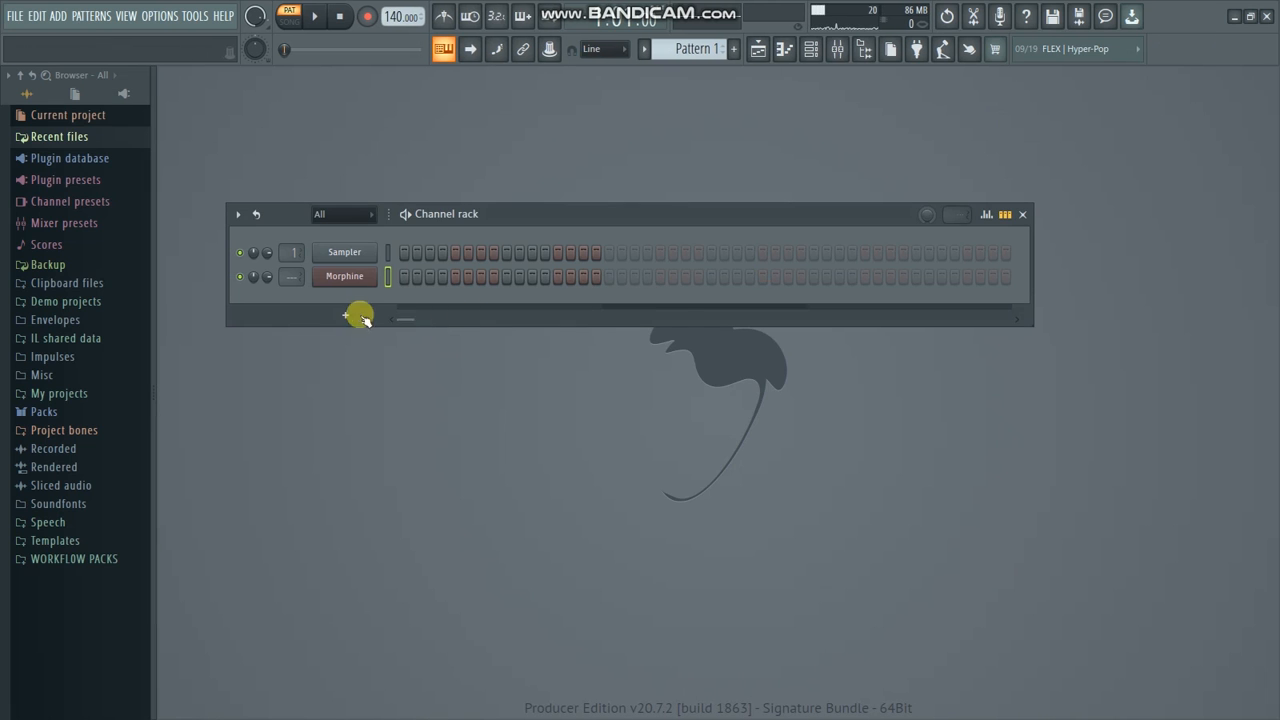
Open the Morphine channel's piano roll and set its scale highlighting to Default
right_click(336, 275)
left_click(405, 276)
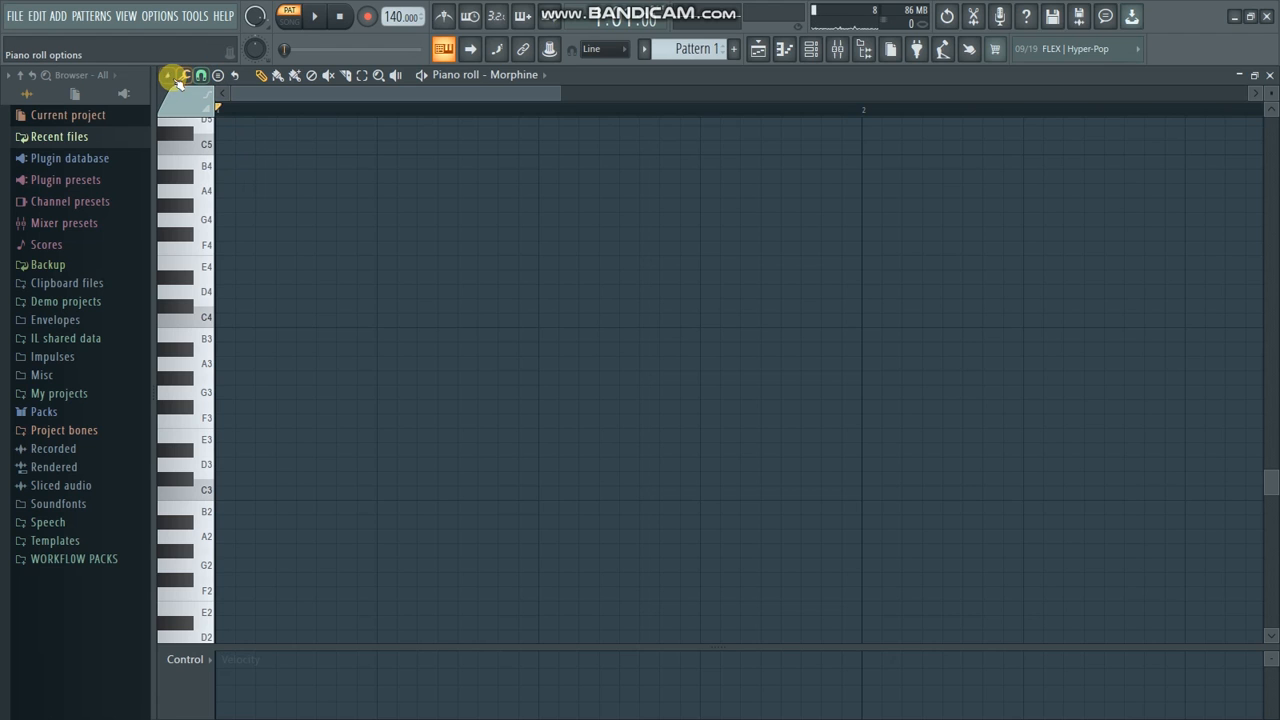
left_click(169, 77)
mouse_move(218, 180)
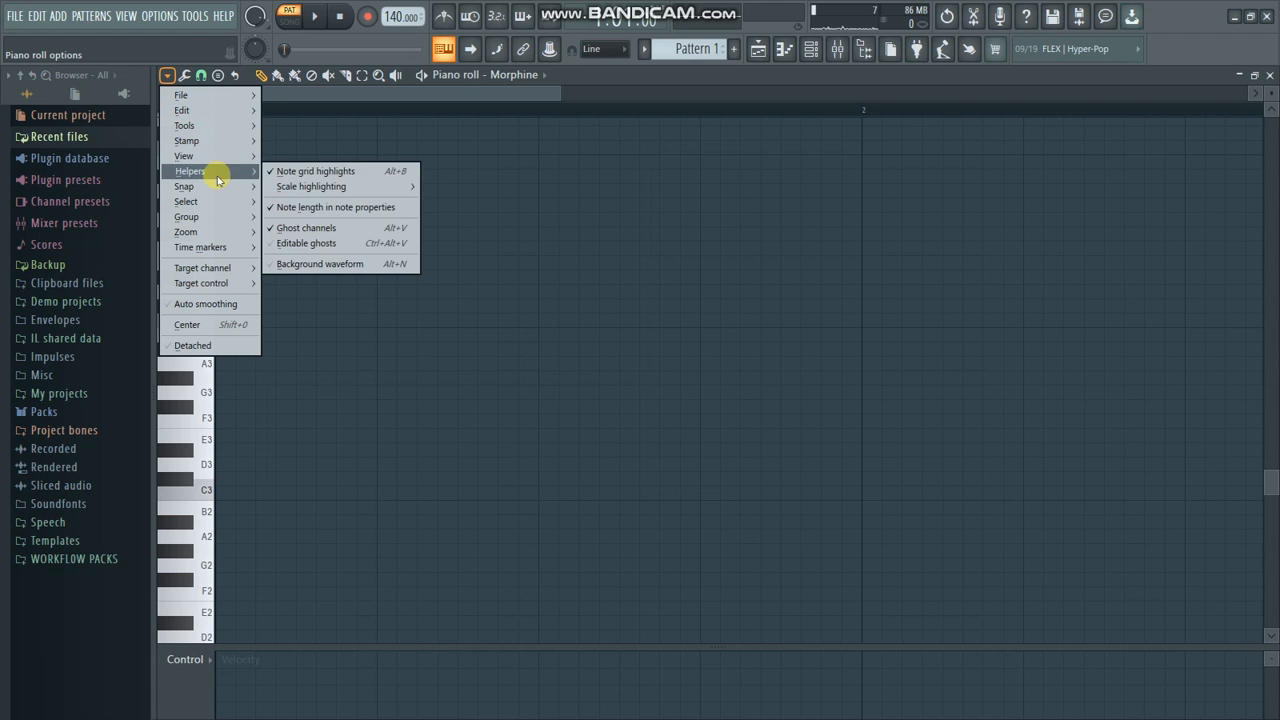
mouse_move(386, 193)
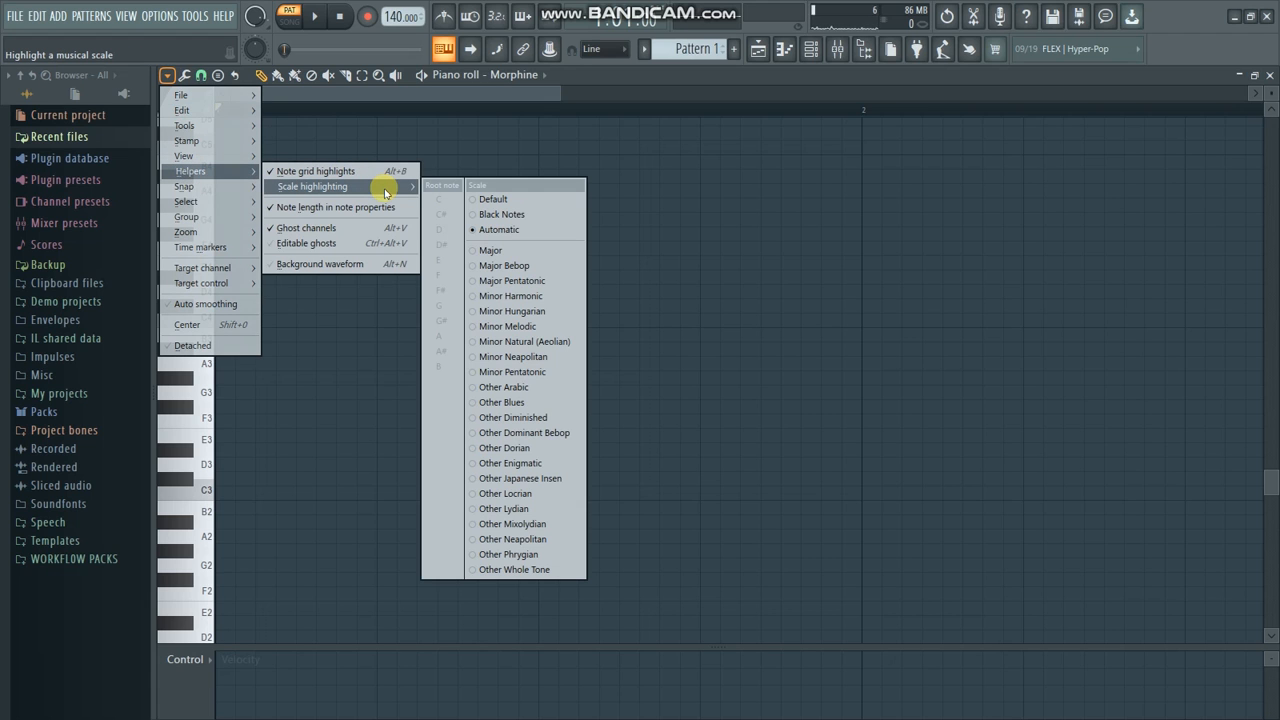
left_click(474, 200)
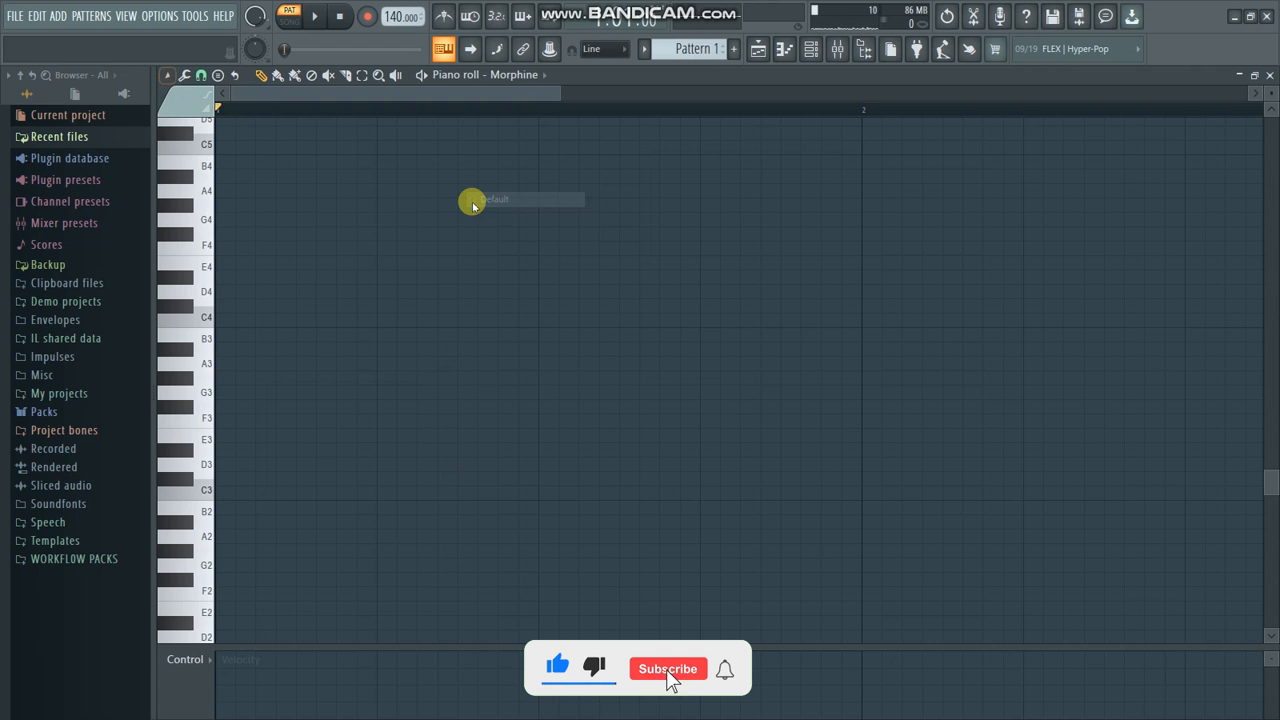
Set the piano roll's scale highlighting to Automatic
left_click(172, 84)
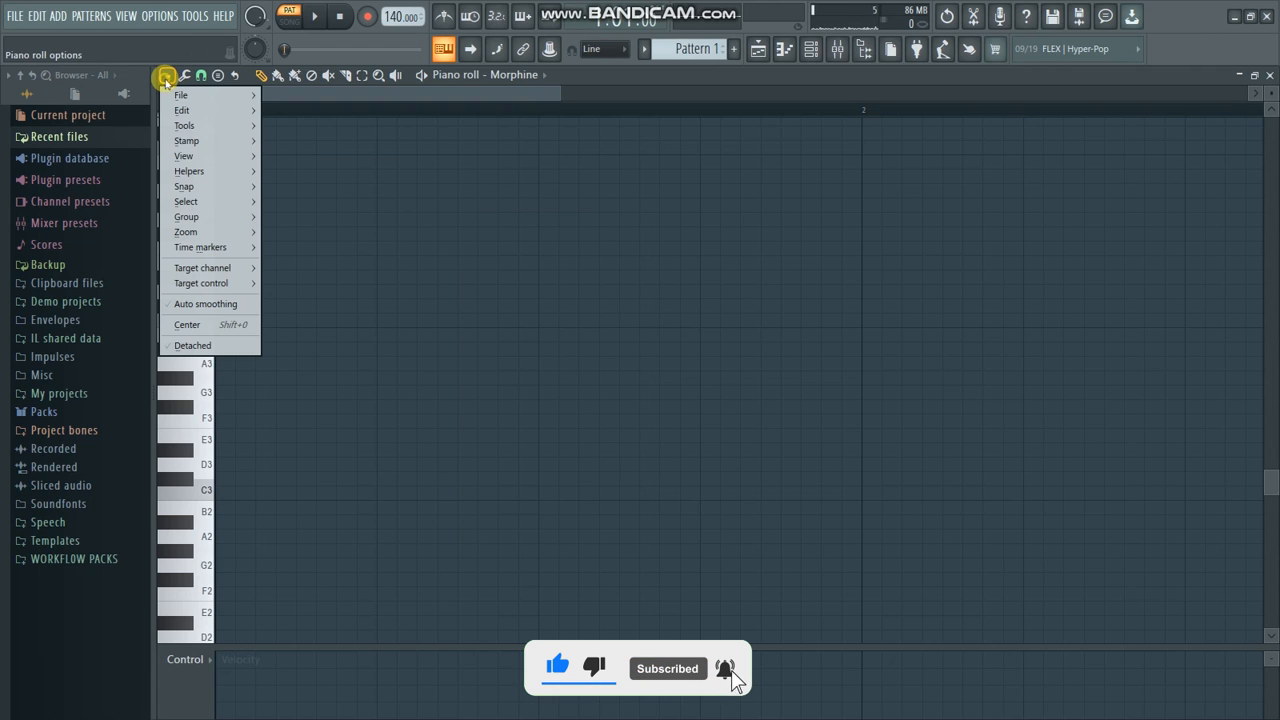
mouse_move(318, 188)
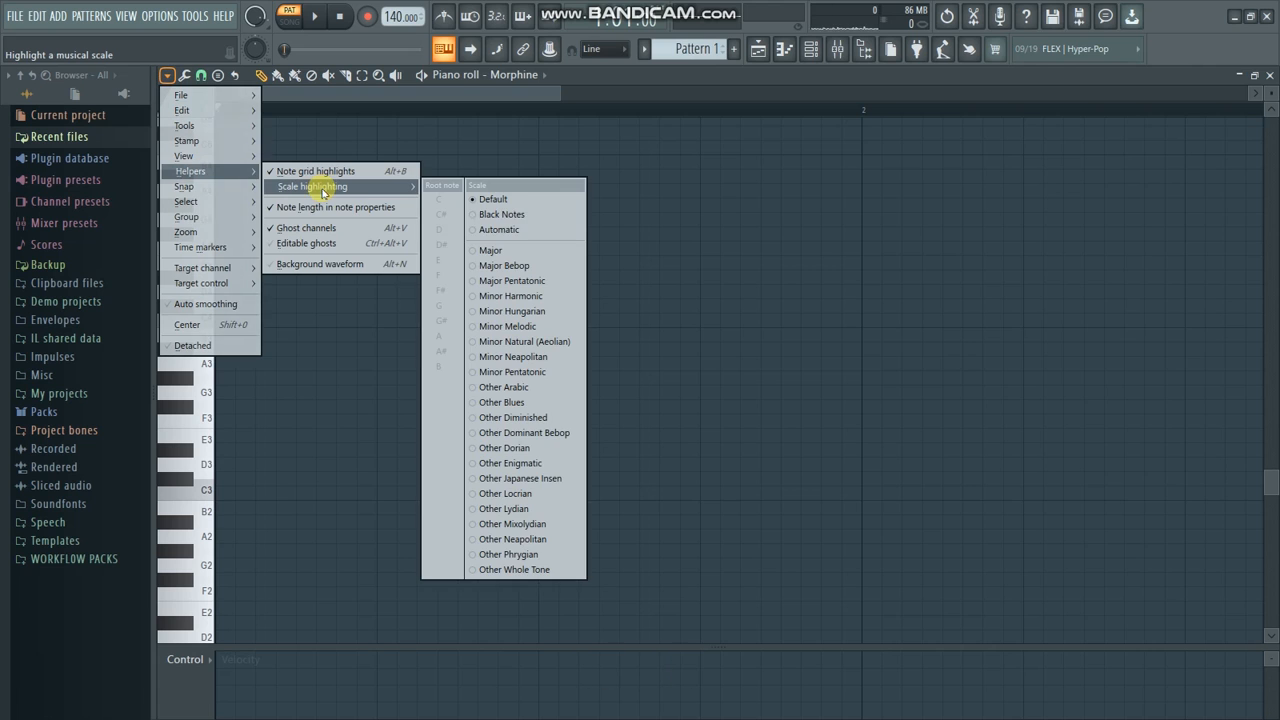
left_click(510, 230)
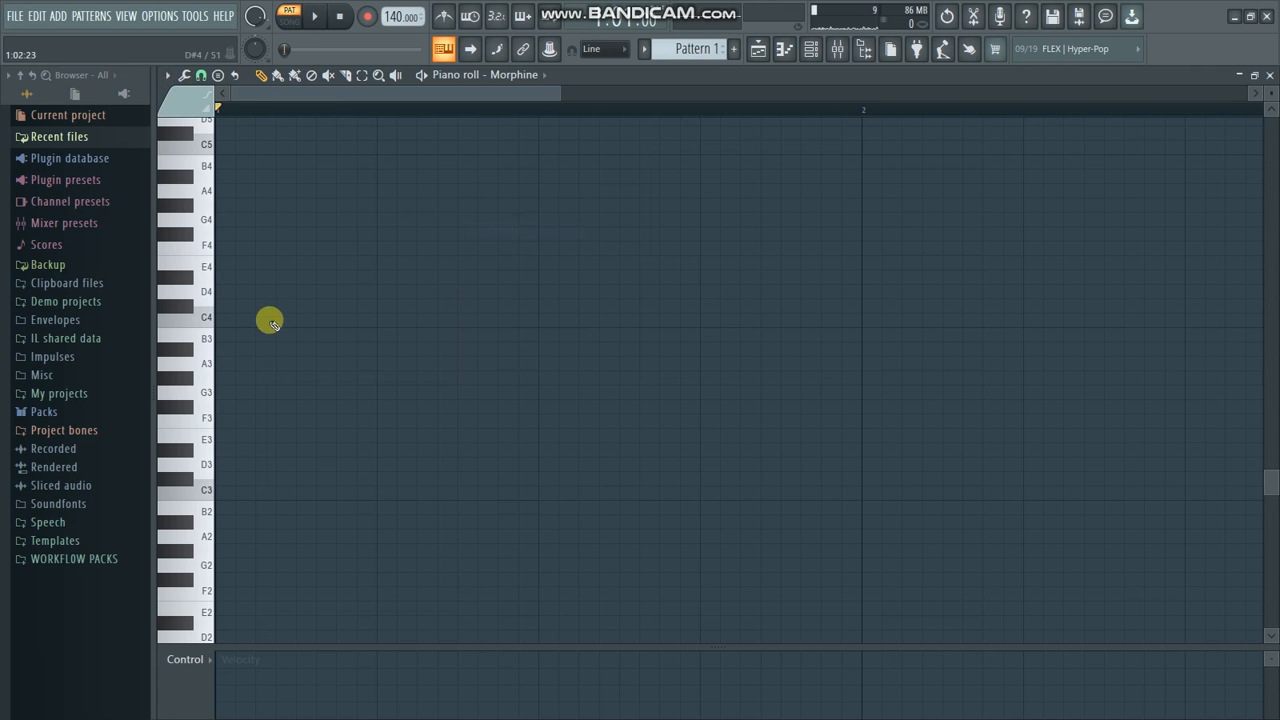
Collapse the browser and draw a one-beat C3 note at the start of bar 1 in the piano roll
left_click_drag(157, 391, 2, 391)
left_click_drag(563, 93, 952, 96)
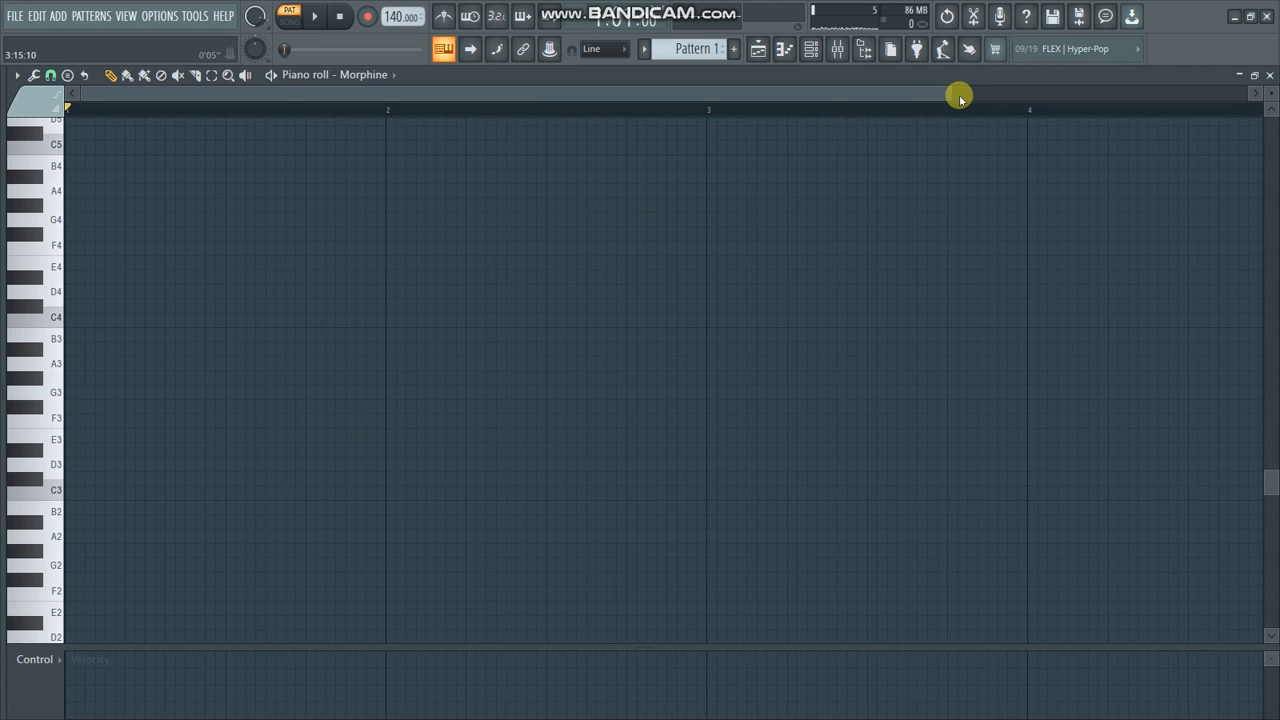
left_click_drag(950, 92, 484, 95)
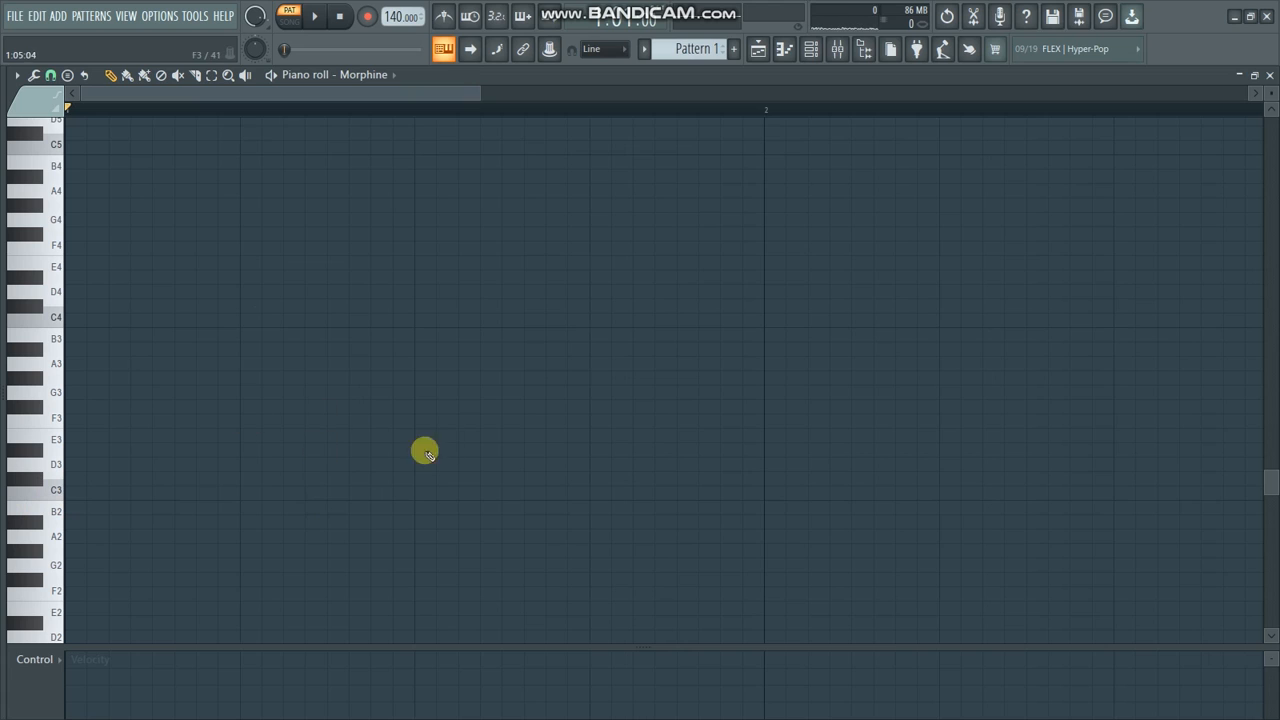
left_click(71, 494)
left_click_drag(82, 492, 234, 497)
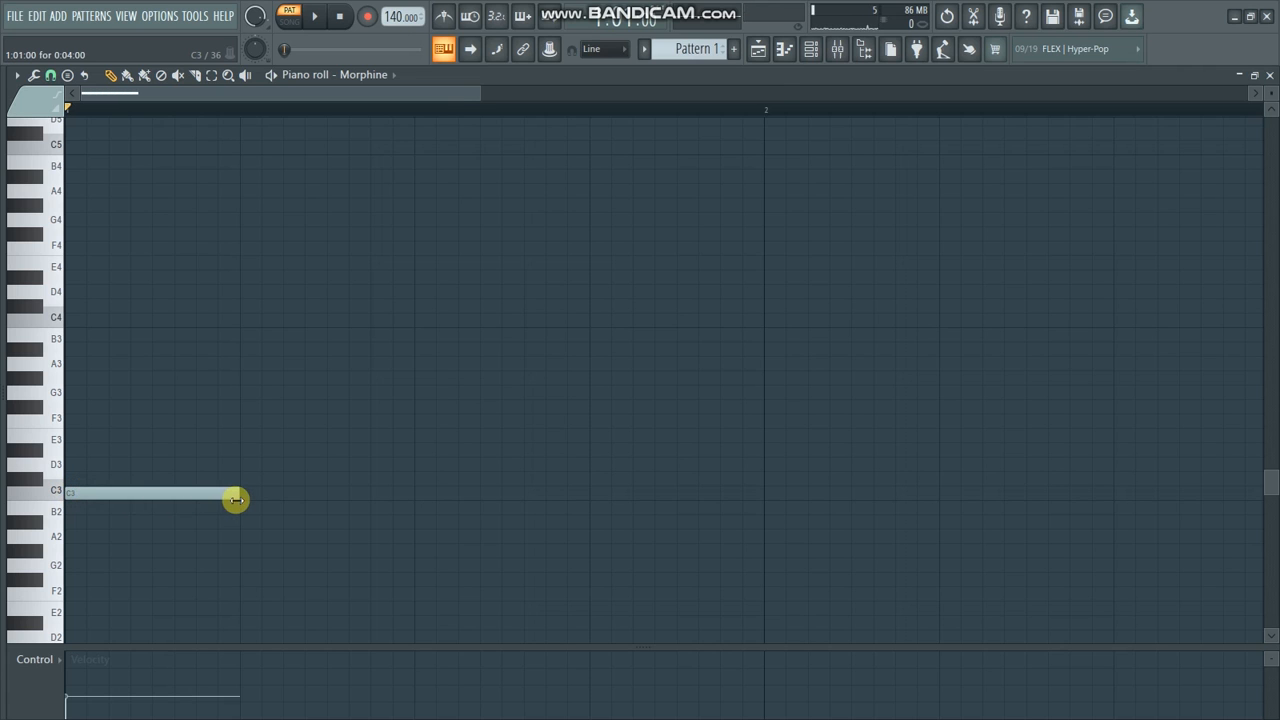
Set the project tempo to 110 BPM
right_click(392, 22)
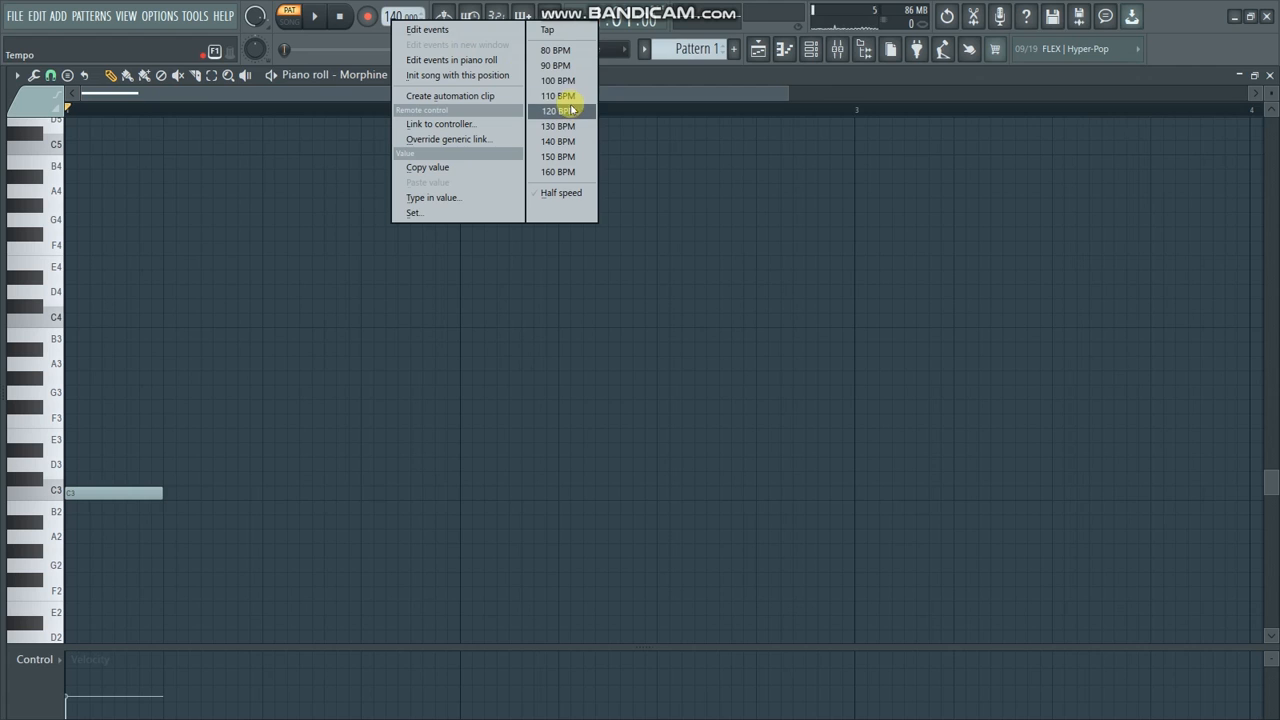
left_click(560, 94)
Extend the C3 note to a full bar and add one-bar notes A2, C3 and G#2 in bars 2, 3 and 4
left_click_drag(153, 494, 398, 492)
left_click(405, 536)
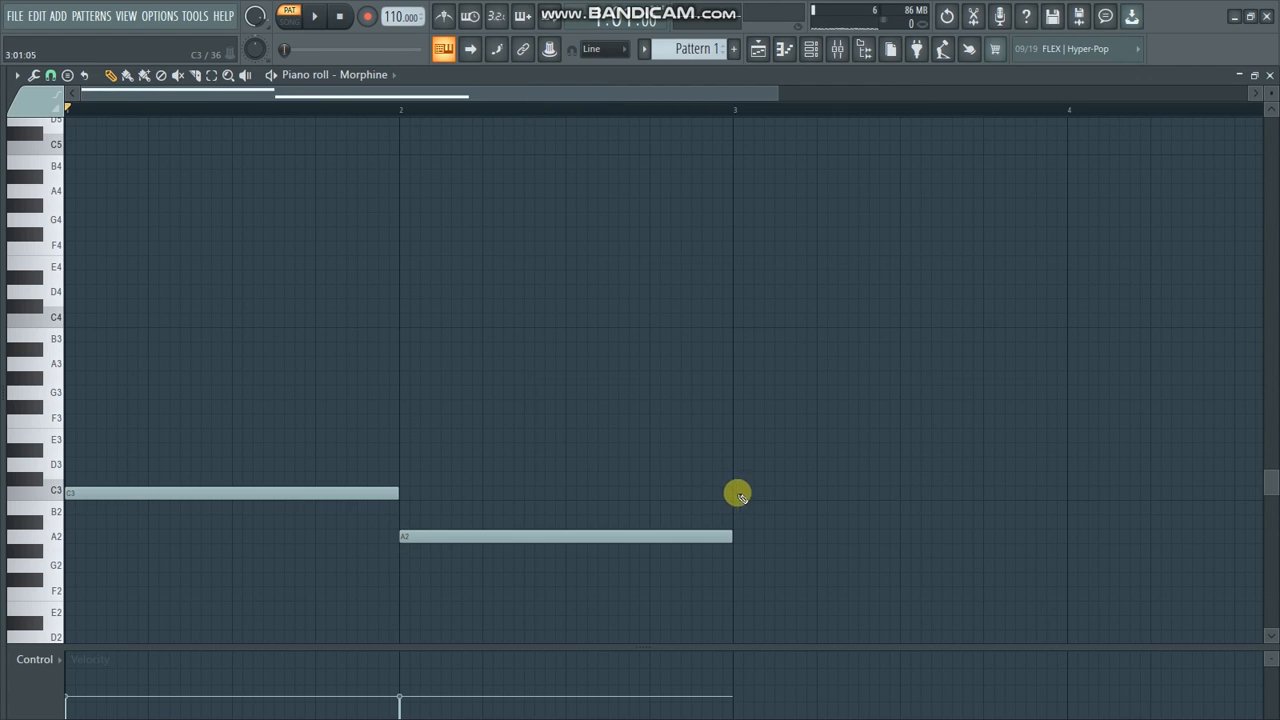
left_click(735, 492)
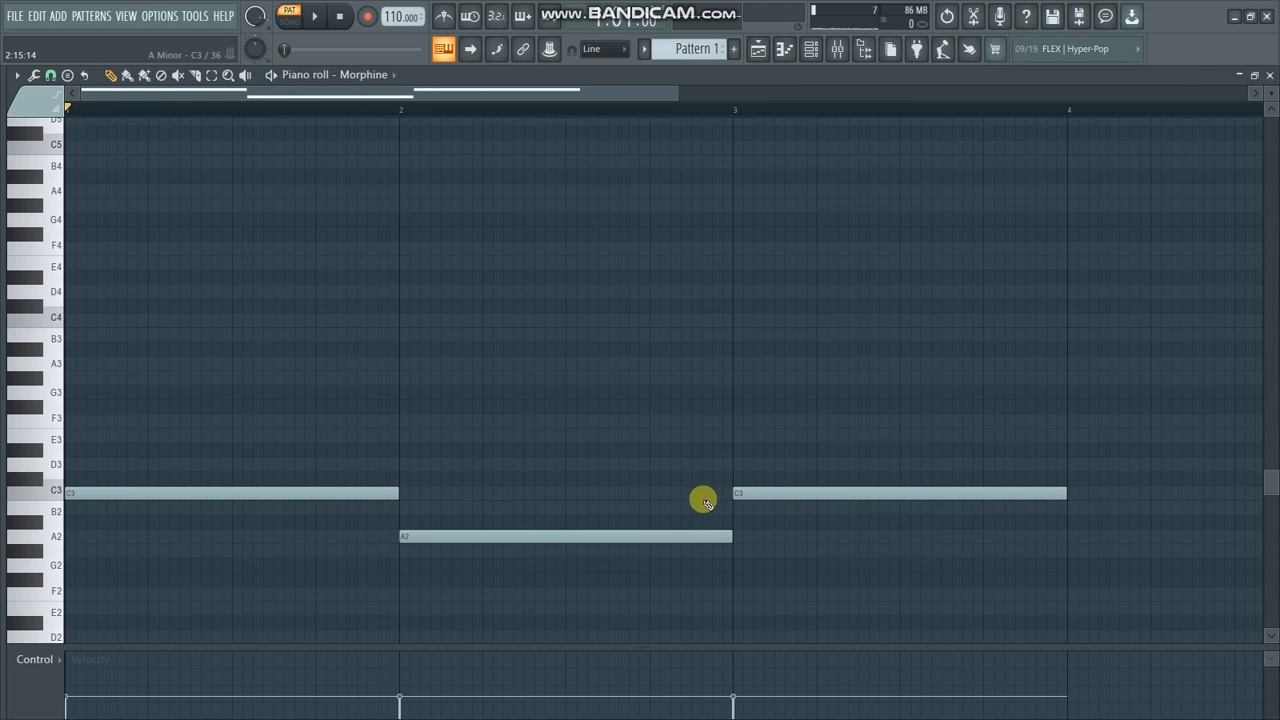
left_click_drag(677, 94, 849, 154)
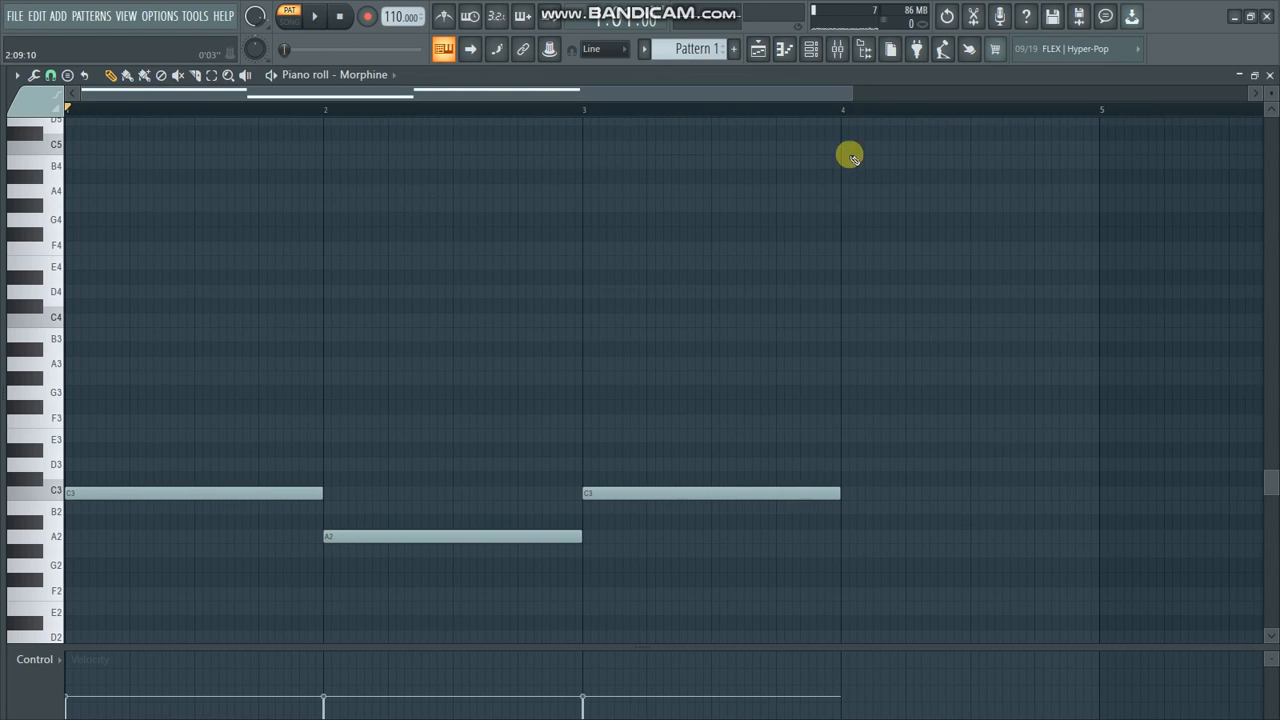
left_click(842, 550)
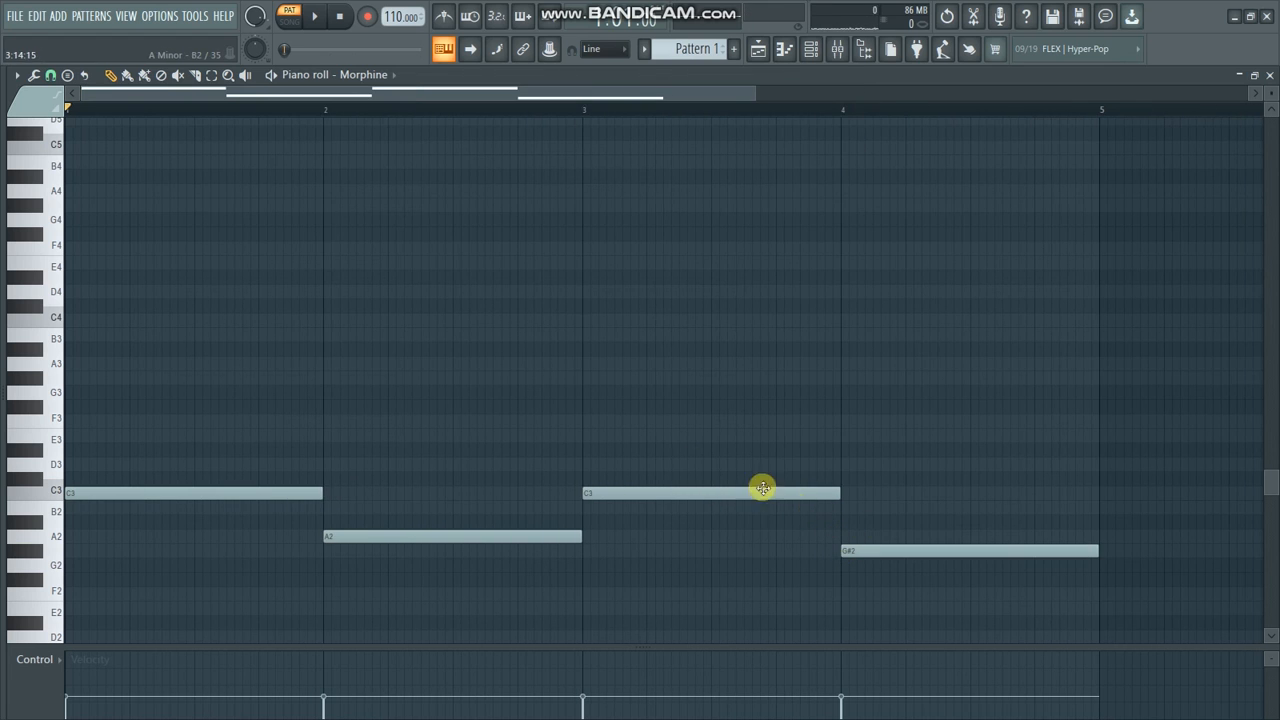
Play back the four-note pattern, raise the bar 3 note to D3, and audition the result
scroll(649, 420, "up", 2)
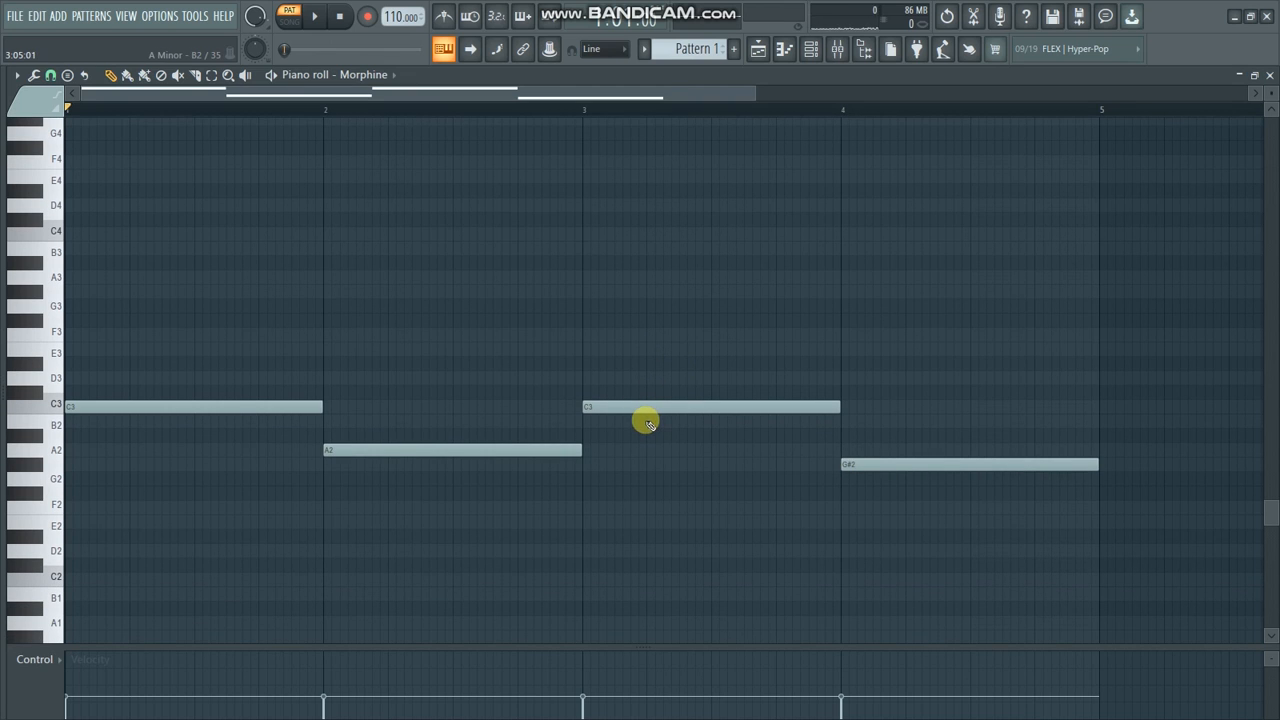
key("space")
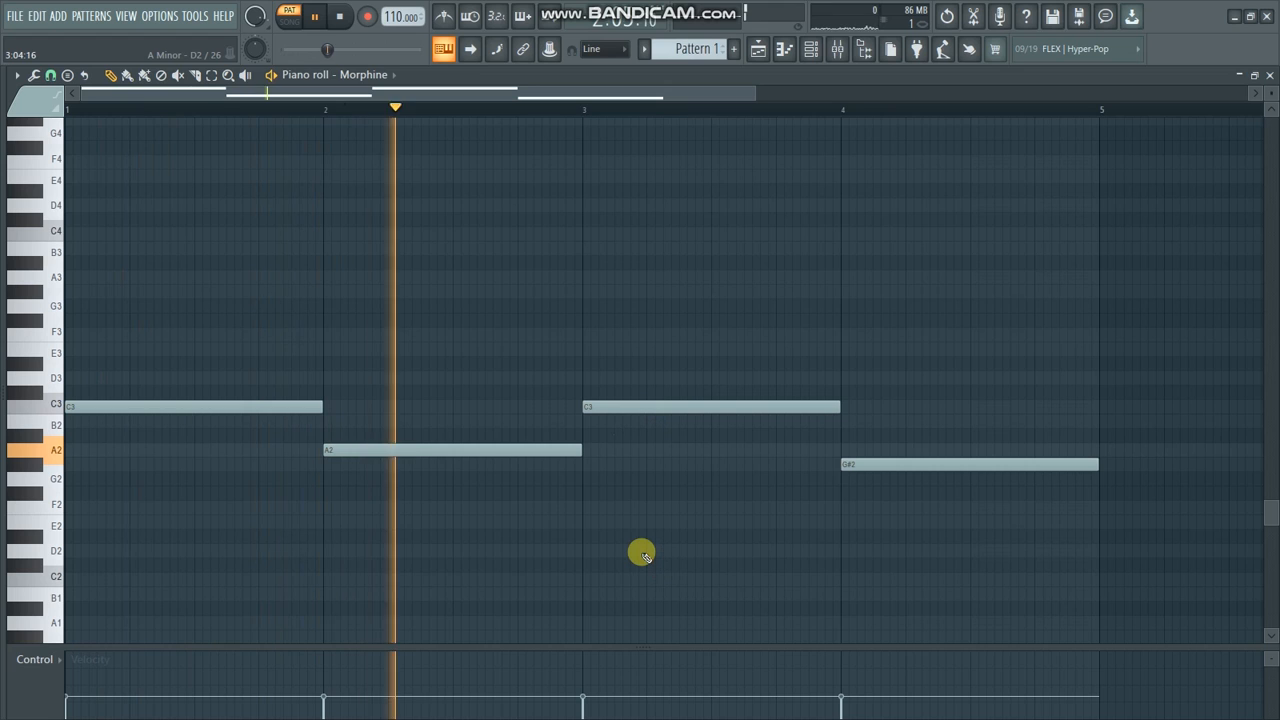
key("space")
left_click_drag(616, 408, 615, 380)
key("space")
key("space")
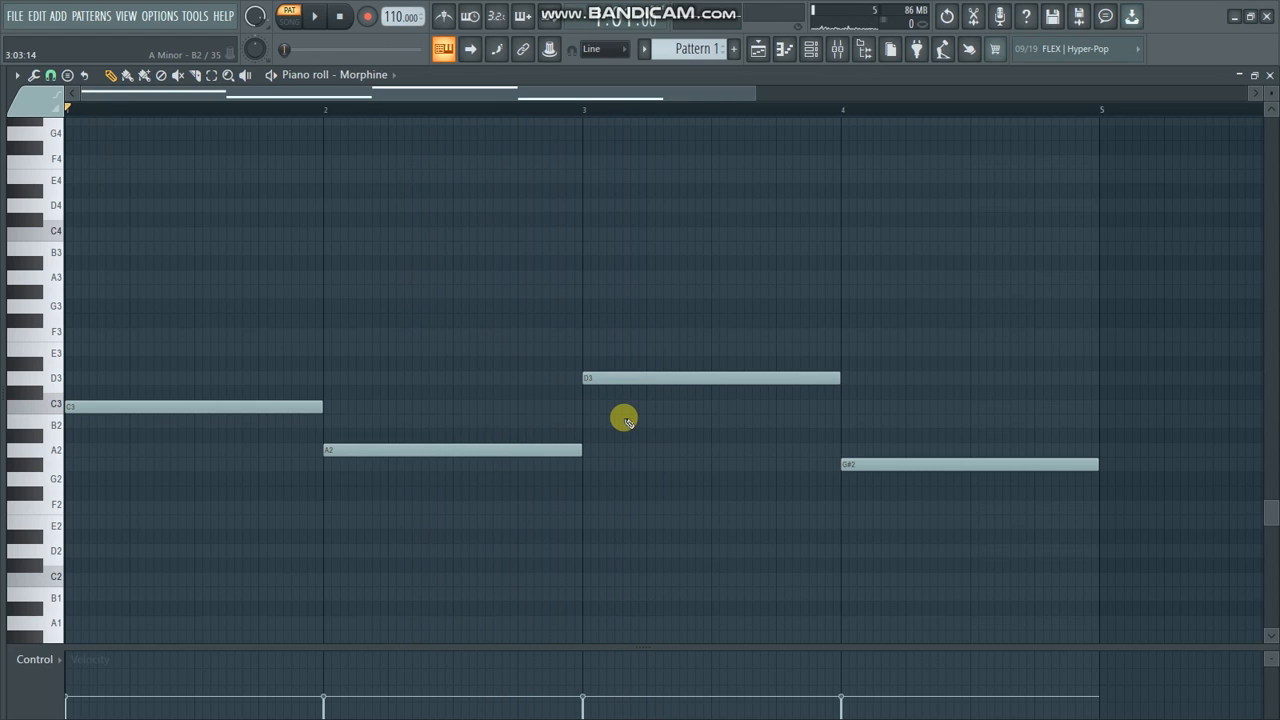
Transpose all four notes up one octave and play the pattern
key("ctrl+Up")
key("space")
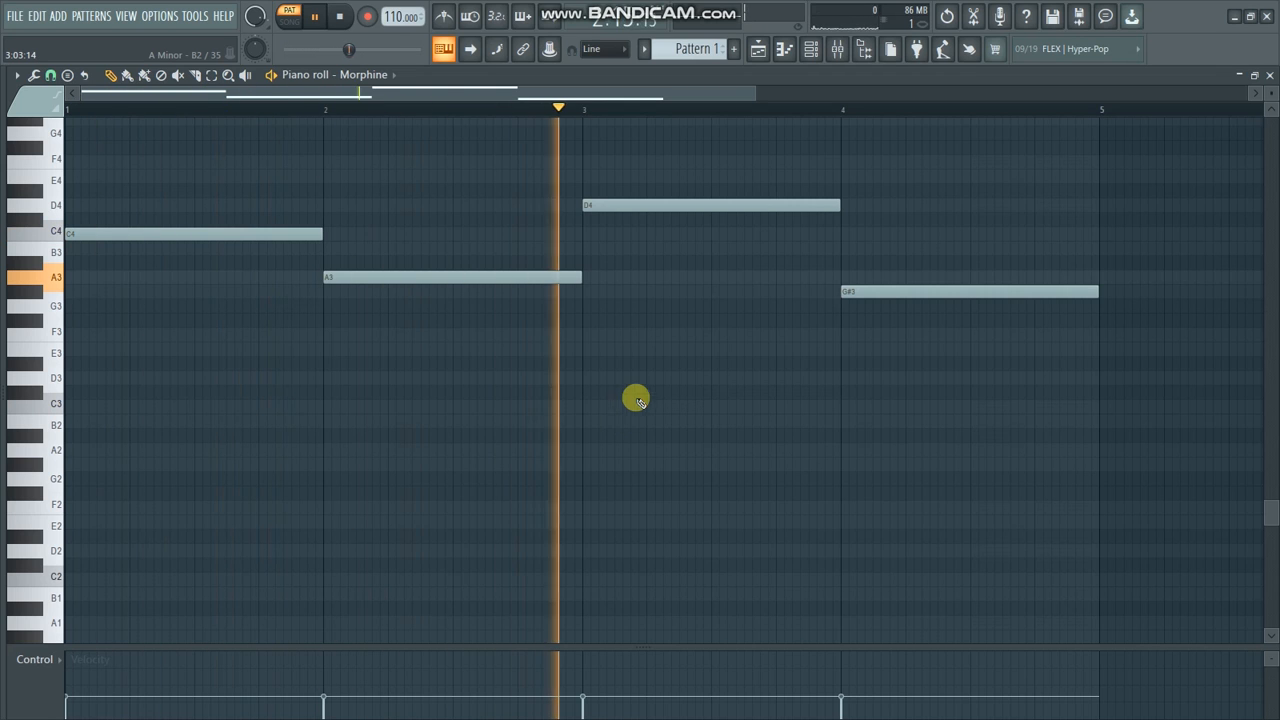
Stop playback and replace the single C4 note in bar 1 with a one-bar major chord stamped on C4
scroll(711, 346, "up", 4)
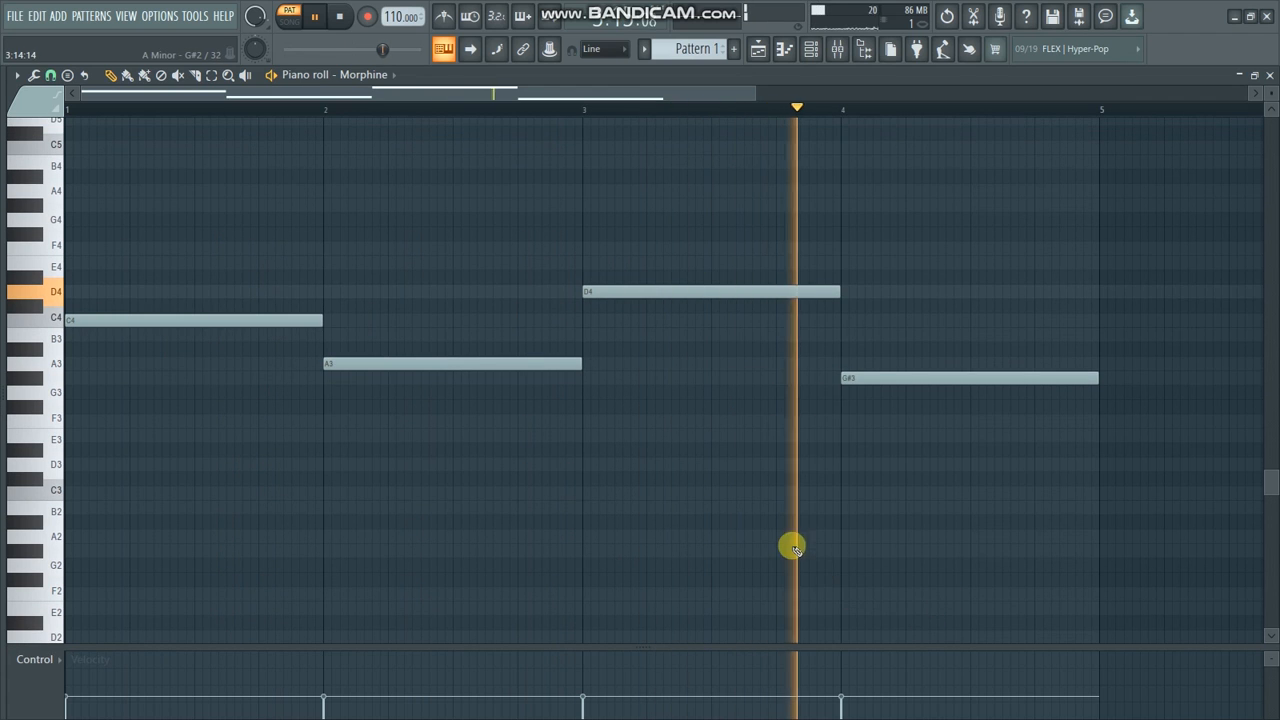
key("space")
scroll(752, 517, "up", 3)
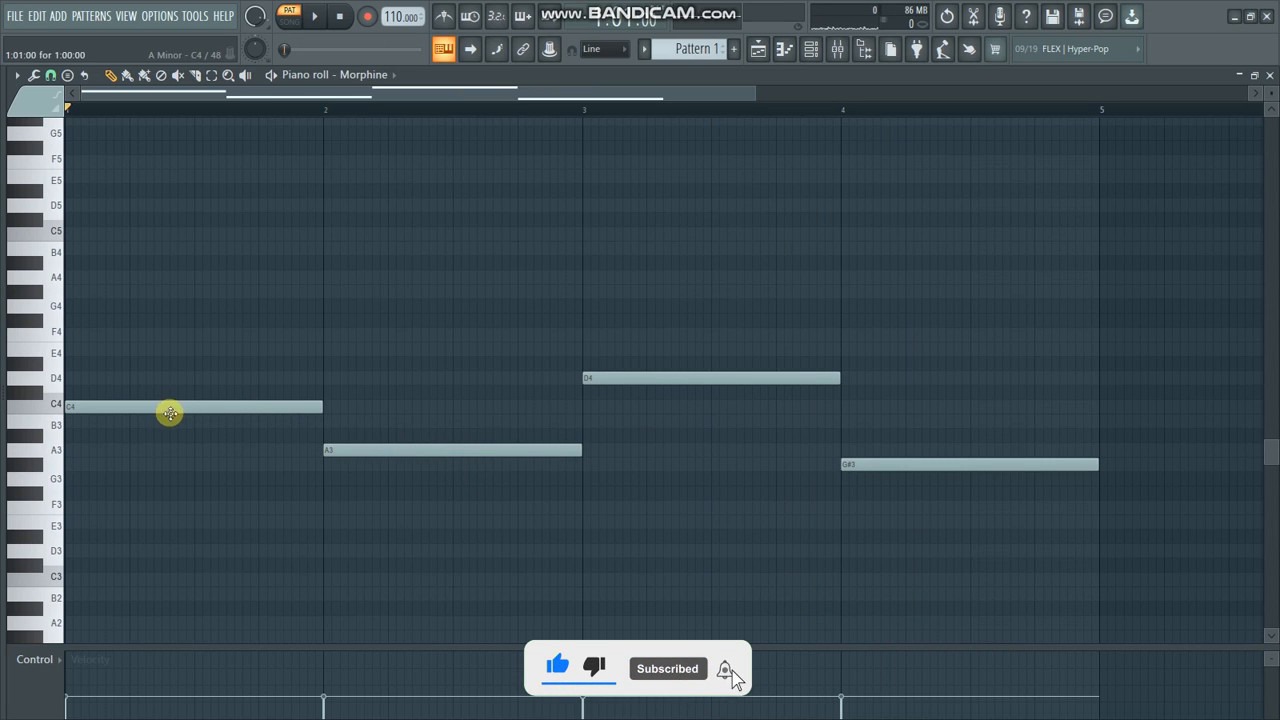
left_click(67, 76)
mouse_move(68, 80)
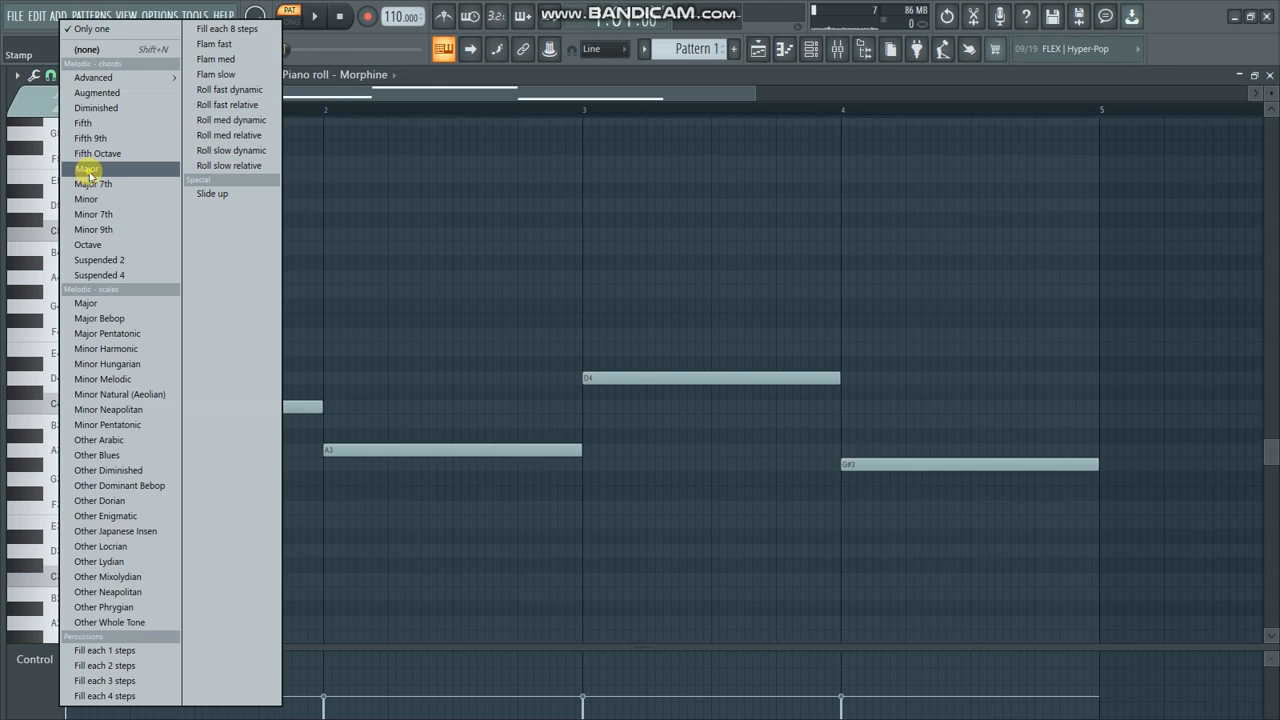
left_click(90, 172)
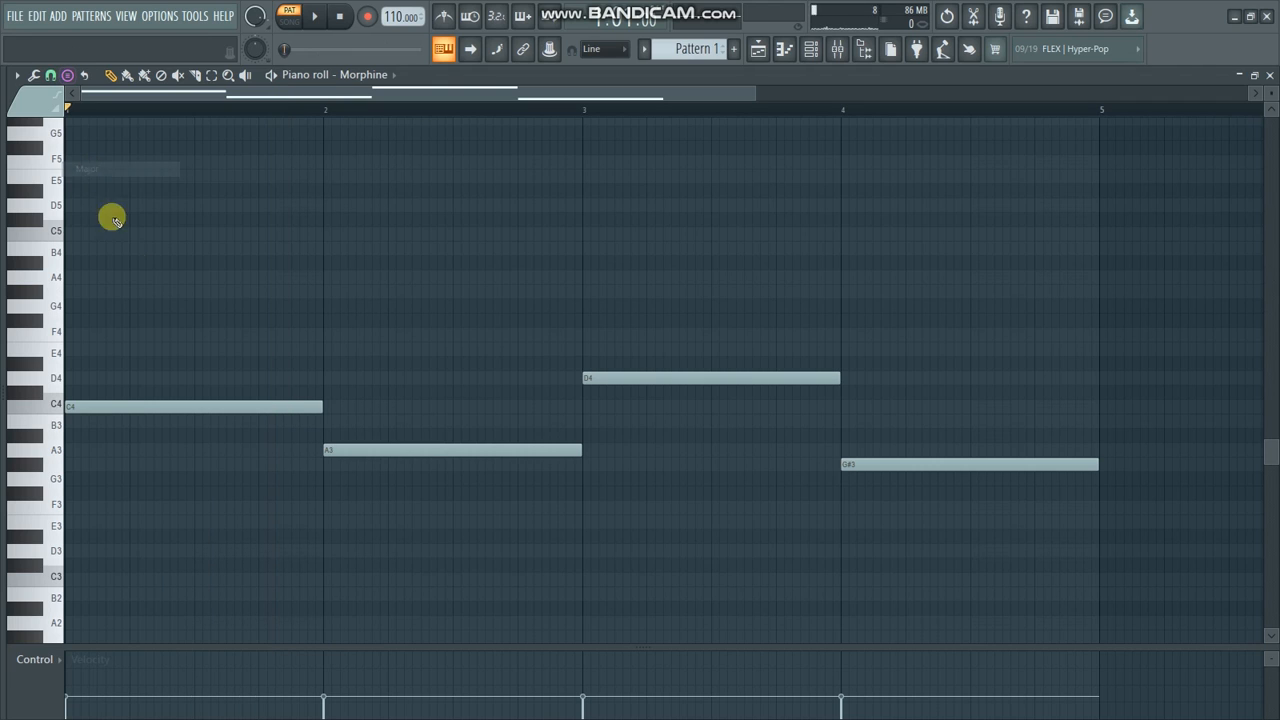
right_click(78, 409)
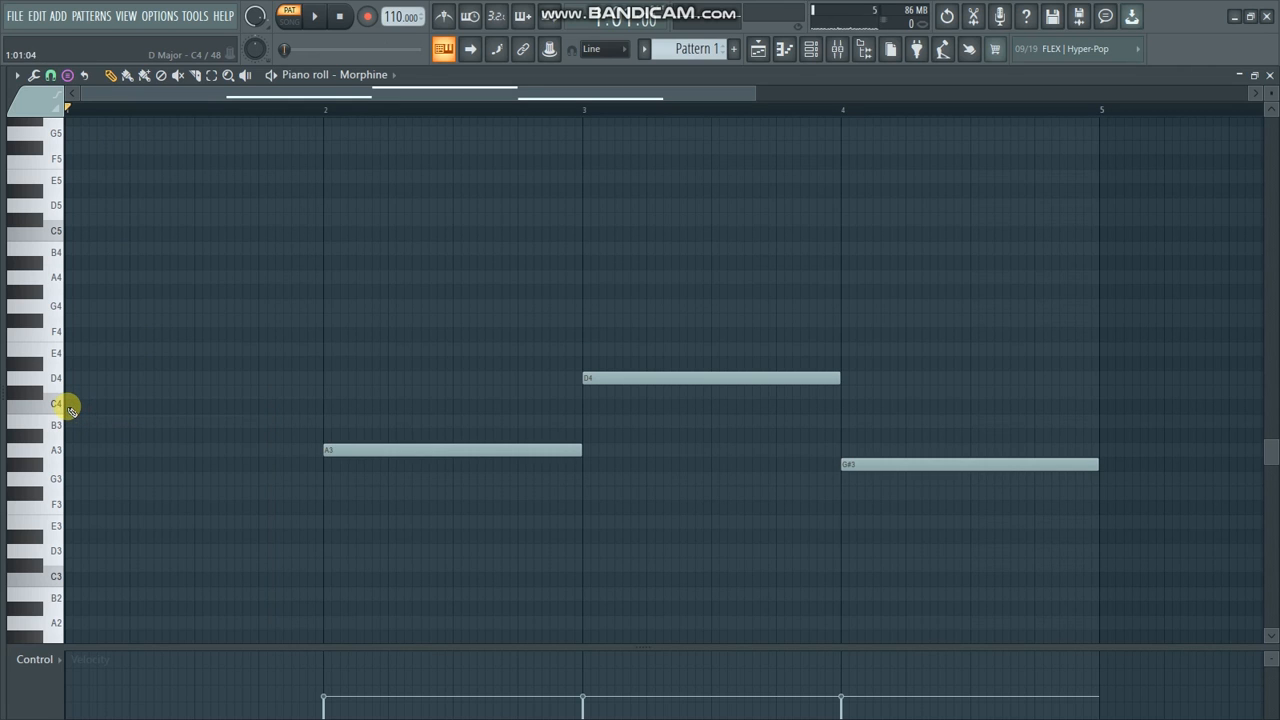
left_click(70, 409)
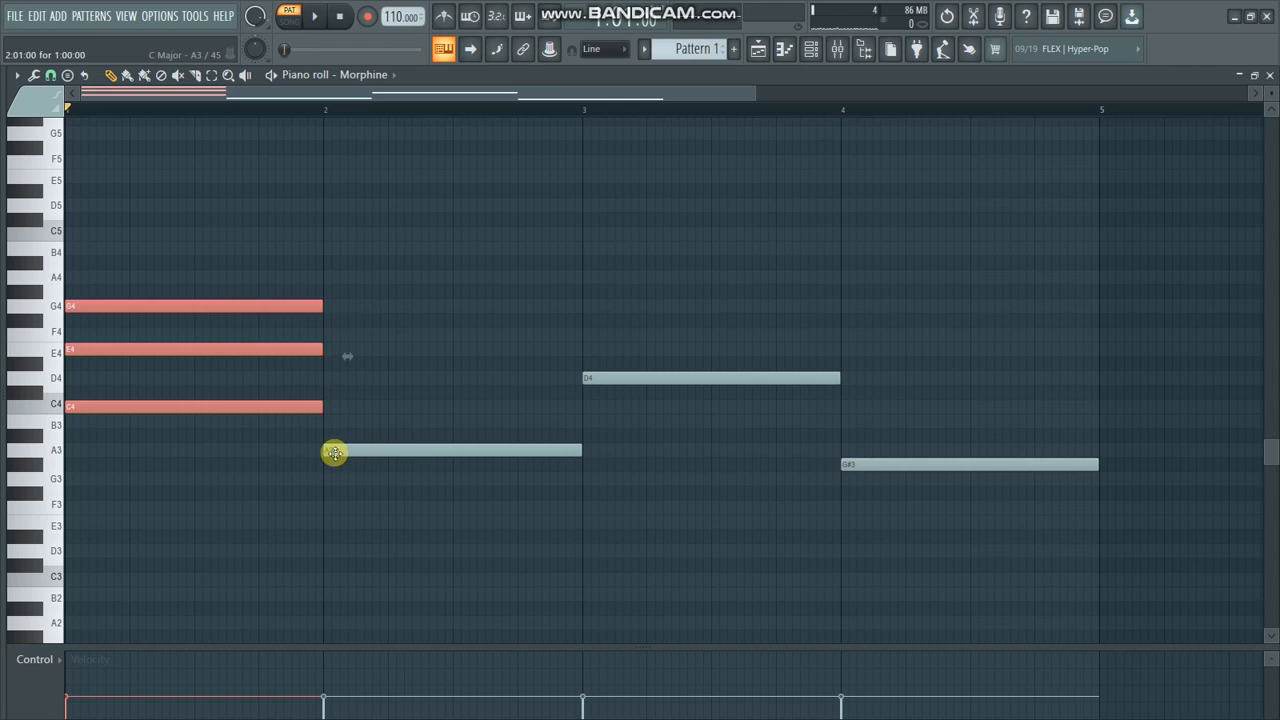
Replace the A3 note in bar 2 with a one-bar minor chord stamped on A3, and deselect it
left_click(68, 77)
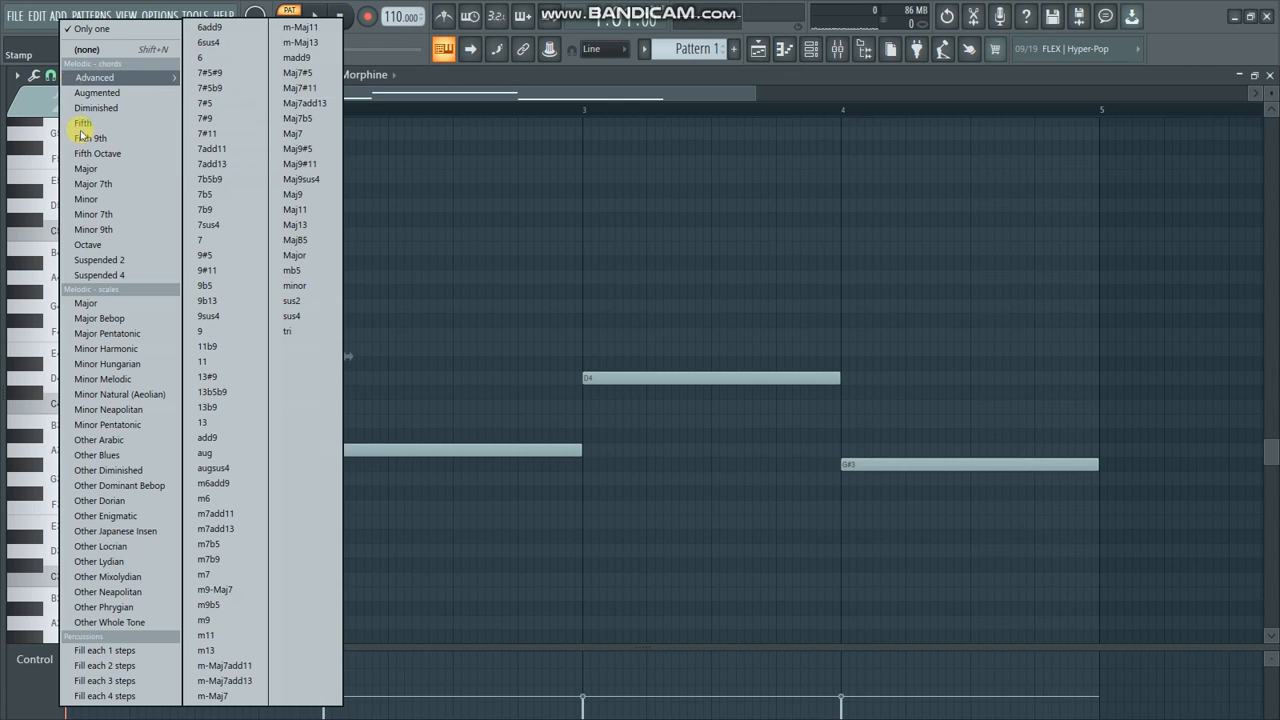
left_click(88, 201)
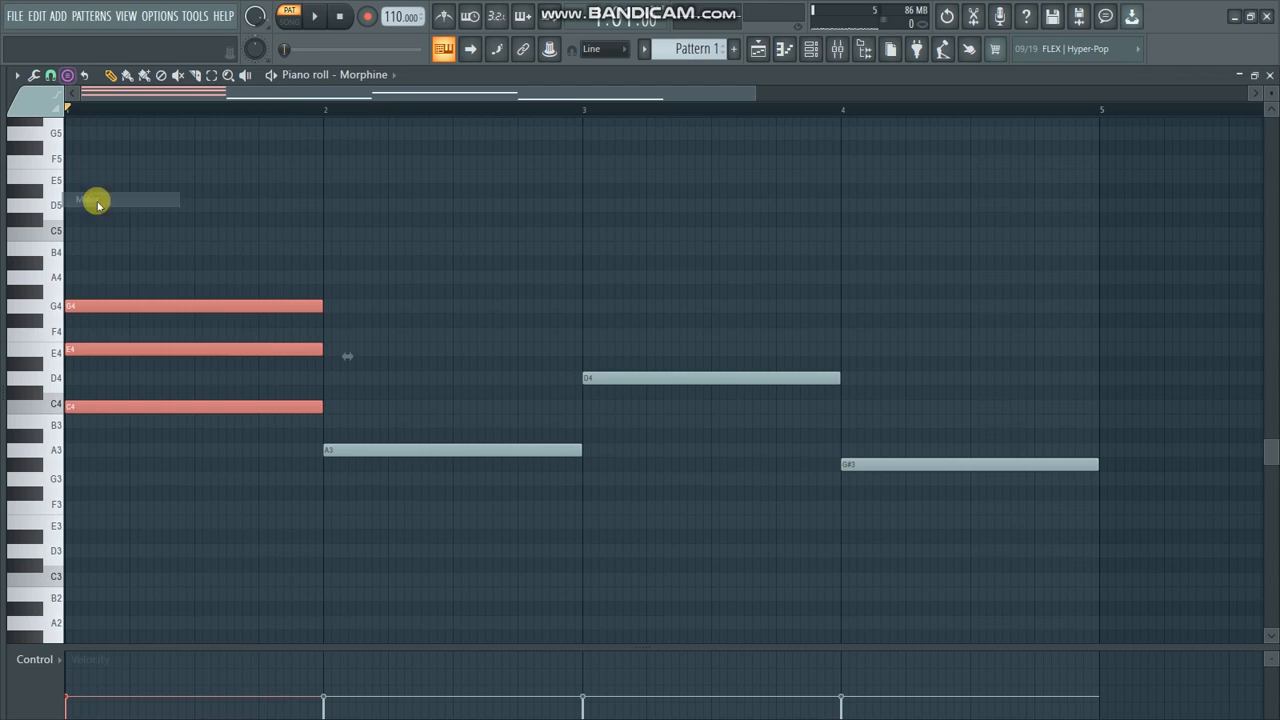
right_click(331, 452)
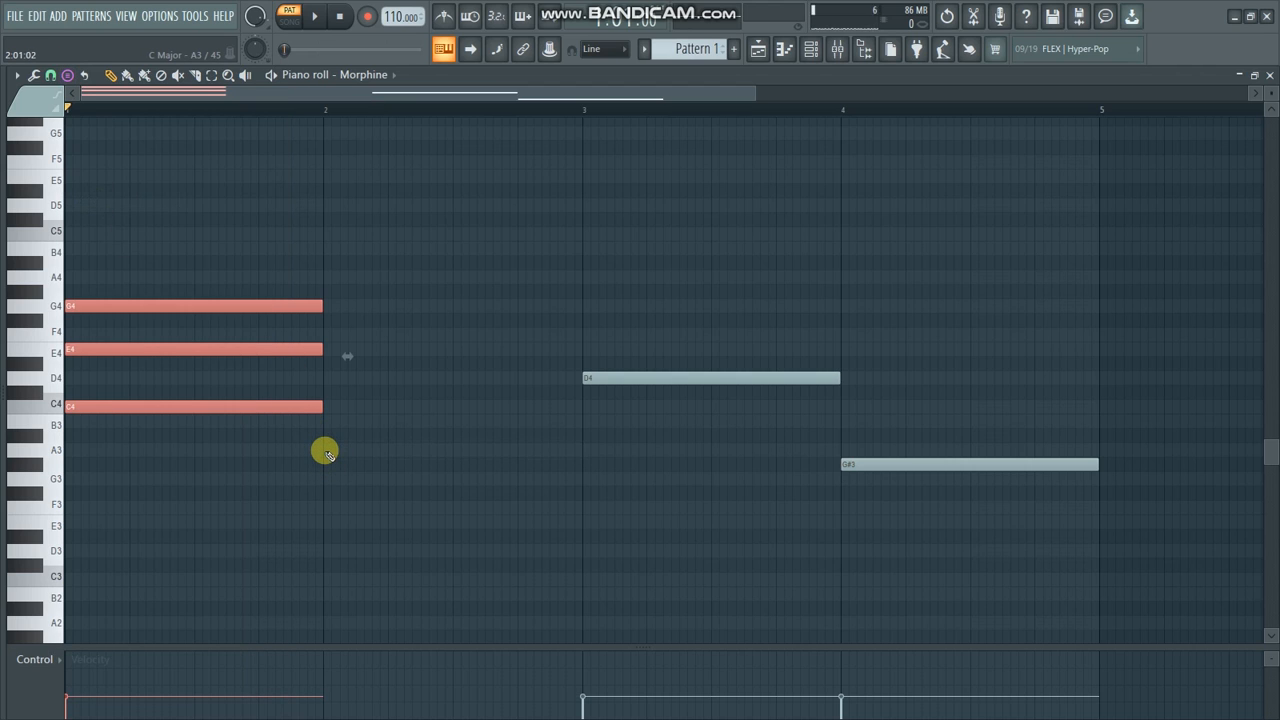
left_click(326, 451)
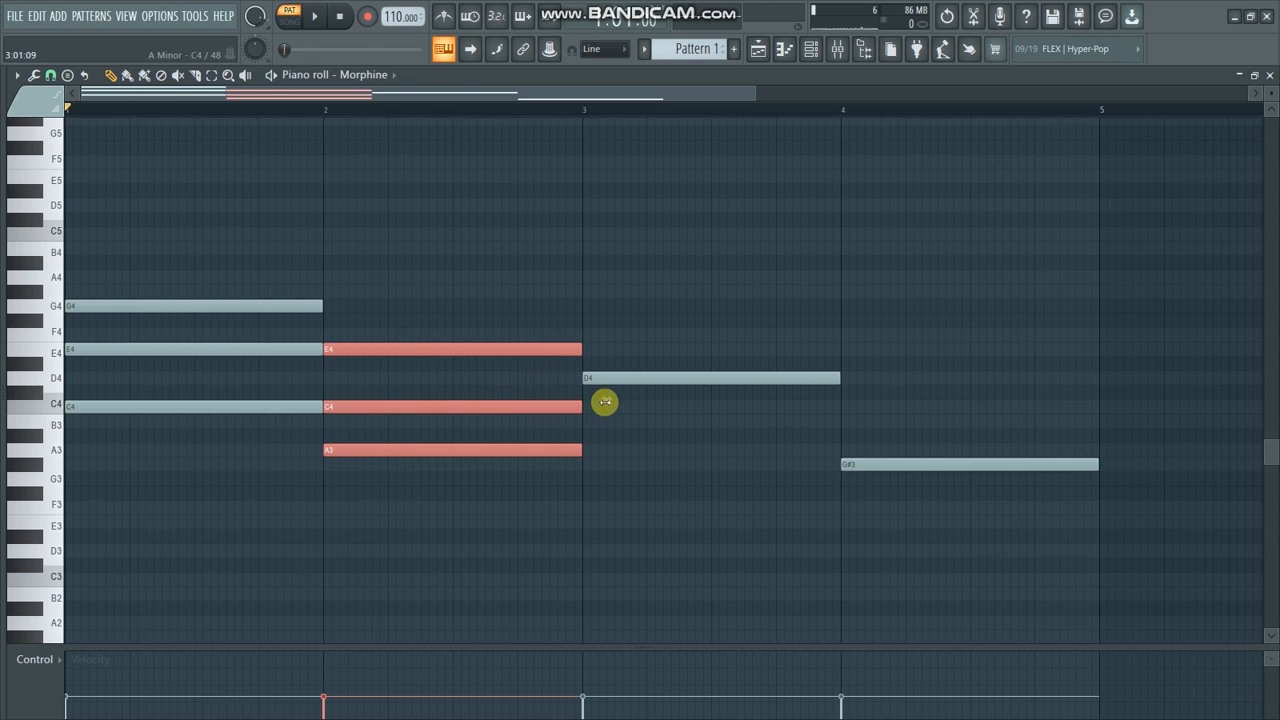
left_click(645, 334)
right_click(645, 334)
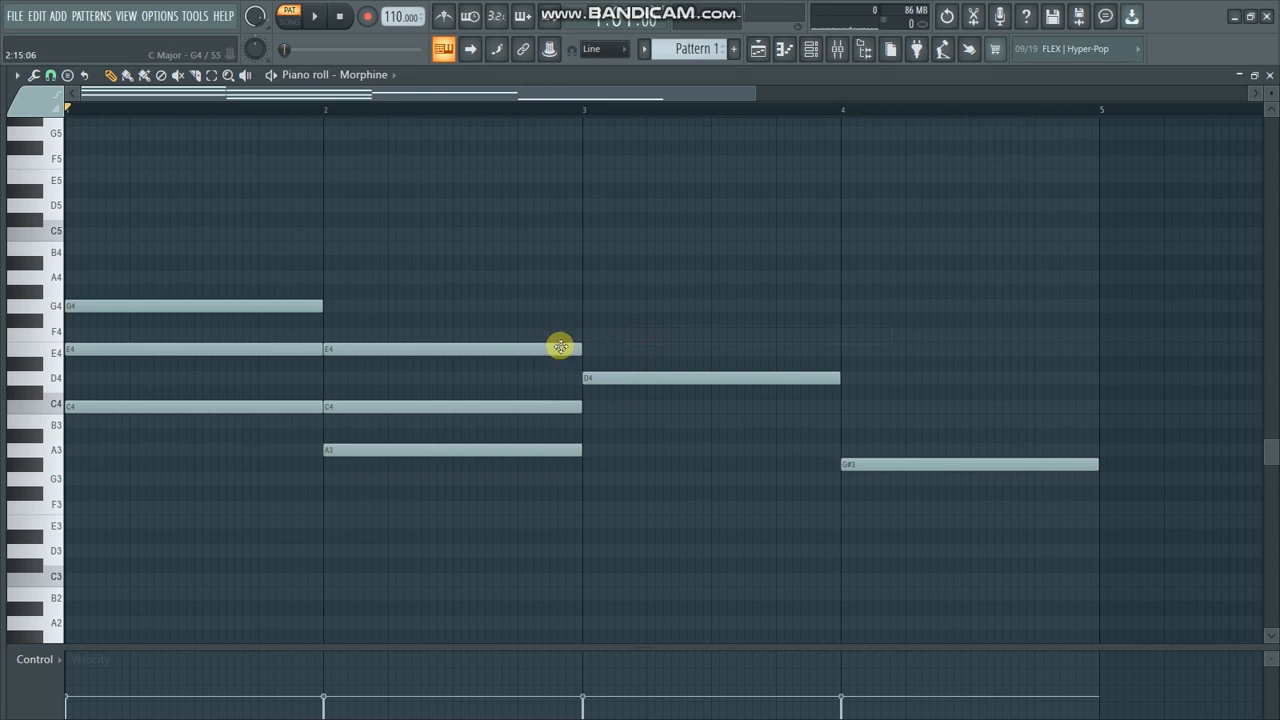
Turn off the stamp's Only one option and replace the D4 note in bar 3 with a major chord on D4
left_click(66, 76)
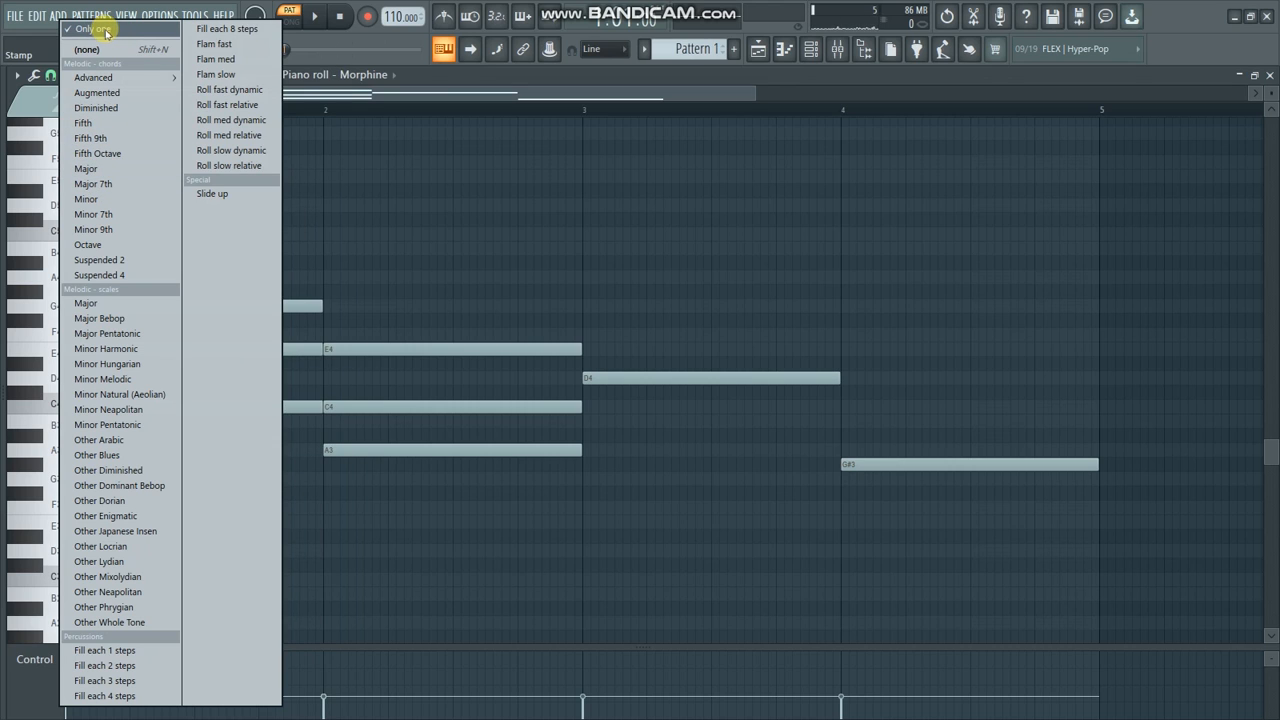
left_click(111, 33)
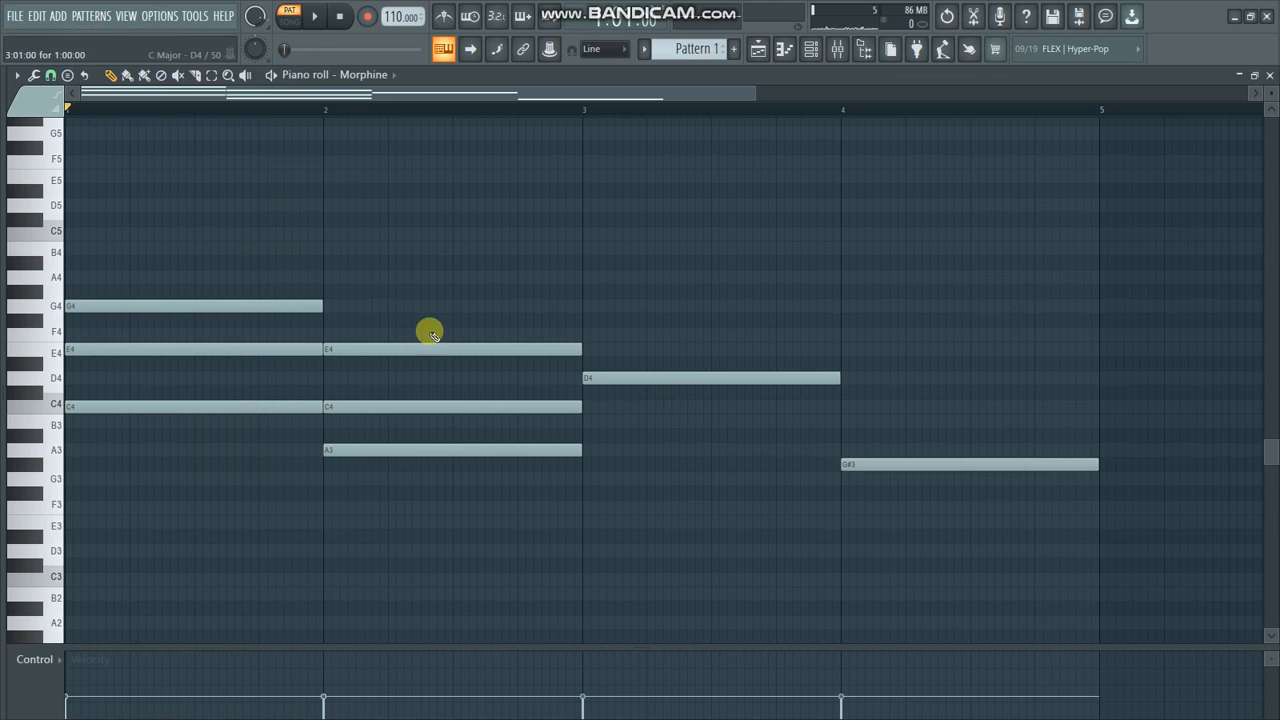
left_click(84, 88)
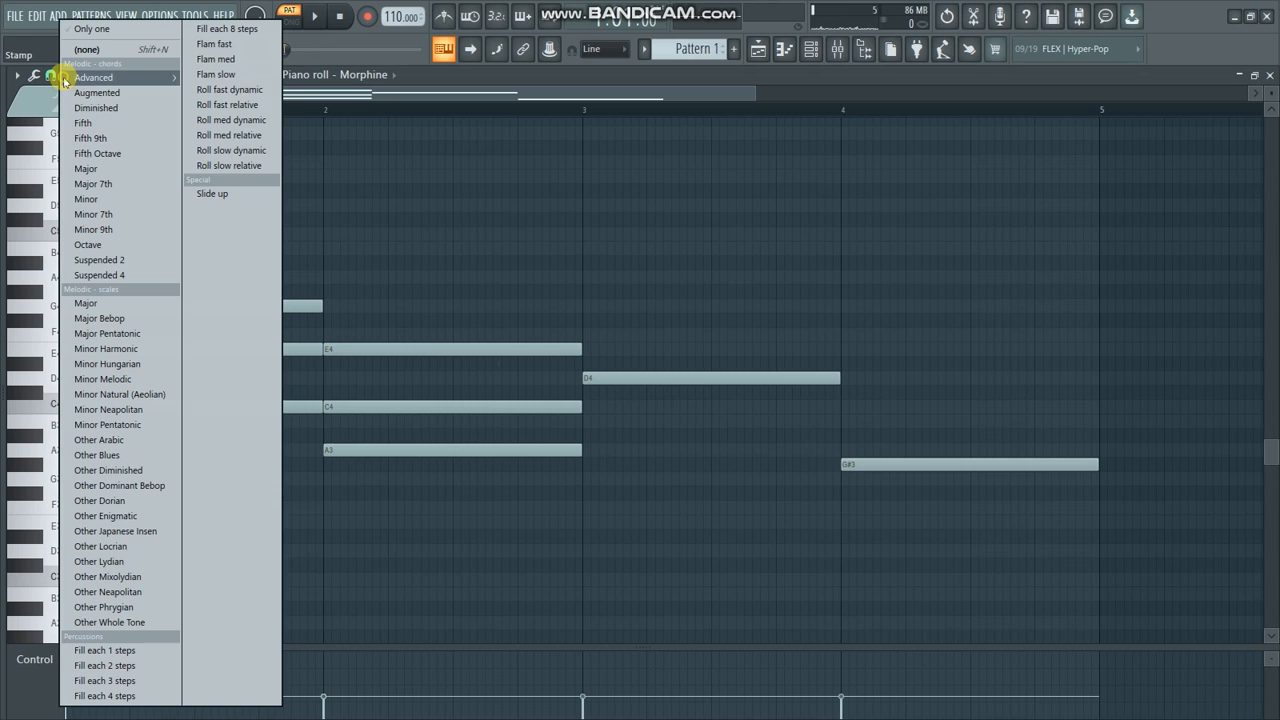
left_click(90, 168)
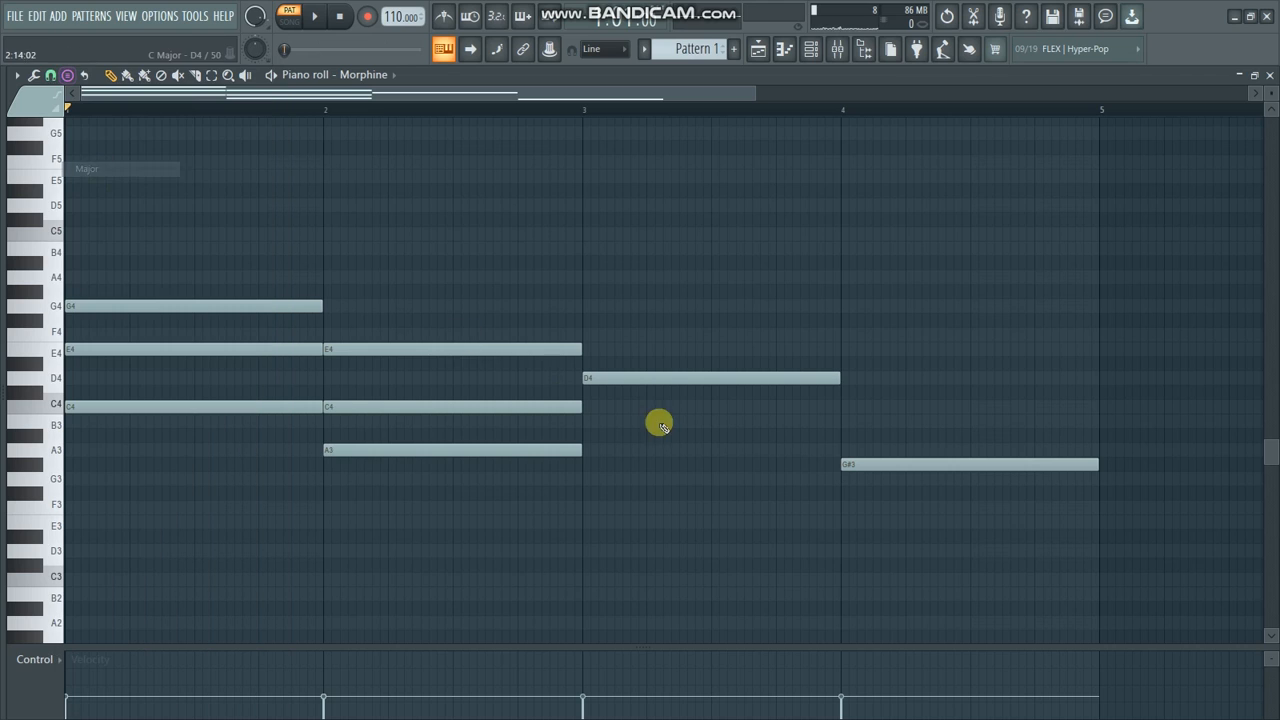
right_click(605, 379)
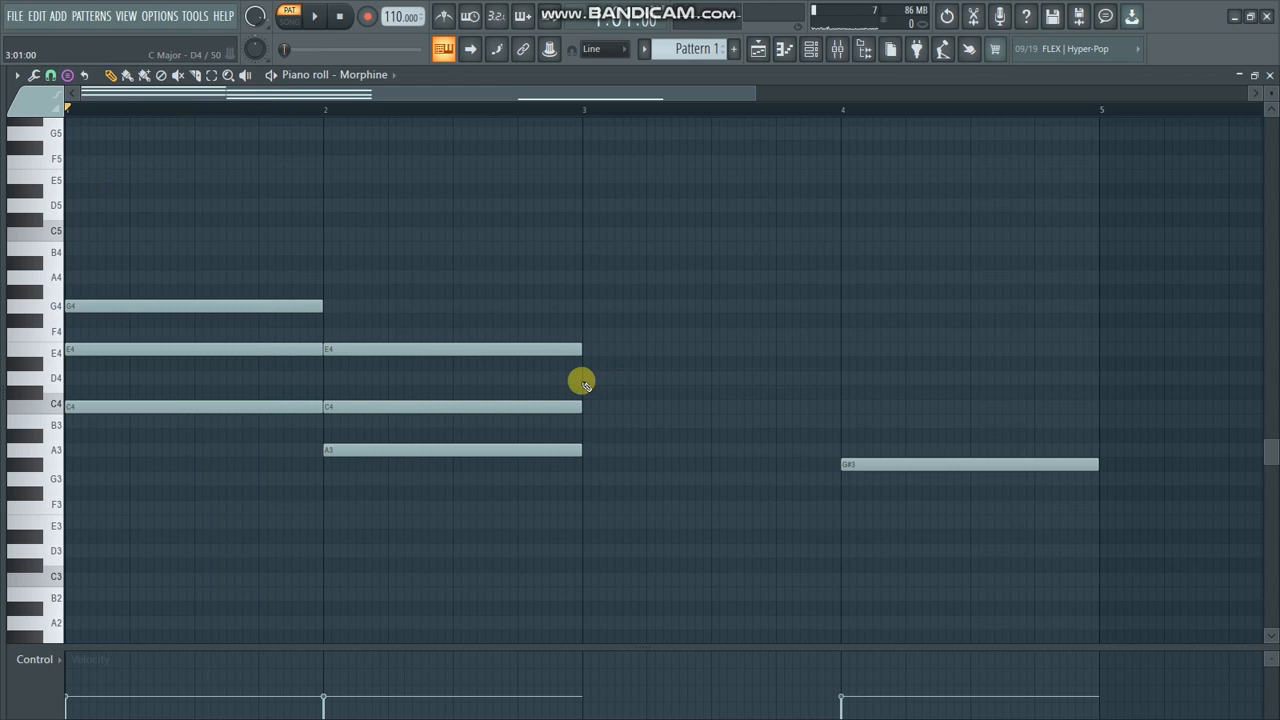
left_click(581, 379)
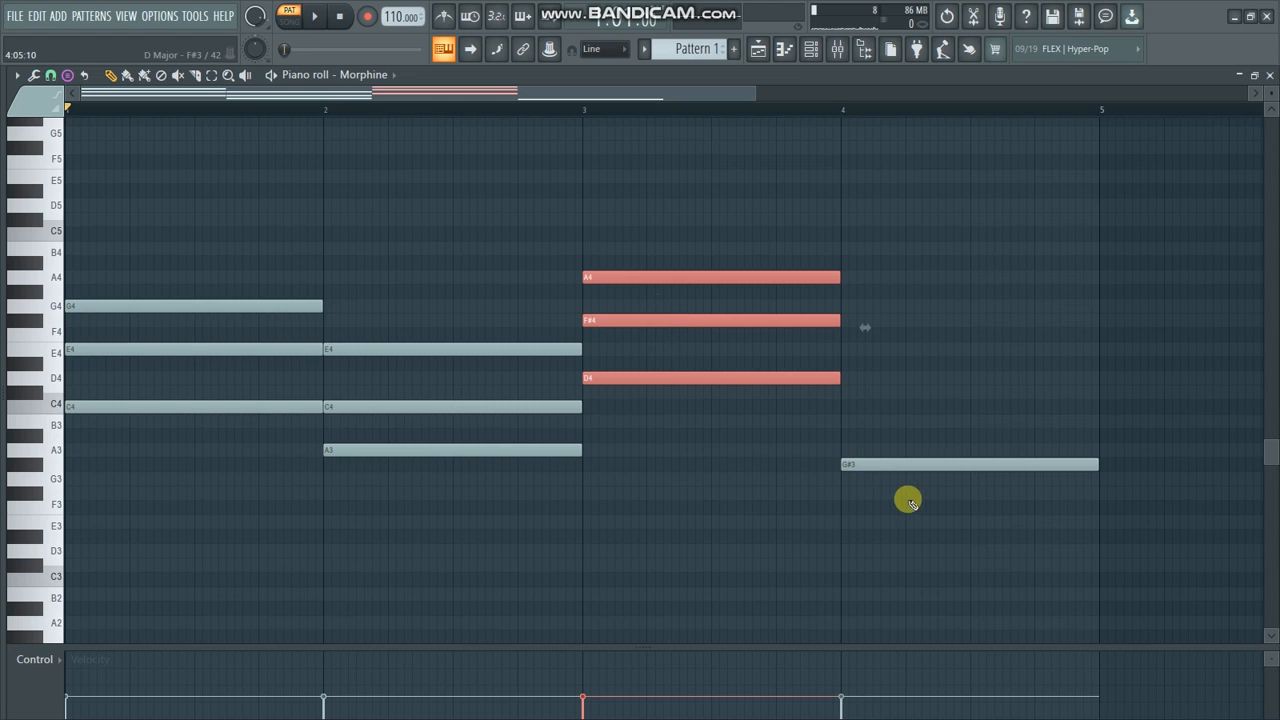
Replace the G#3 note in bar 4 with a one-bar major chord stamped on G3, and deselect it
right_click(851, 465)
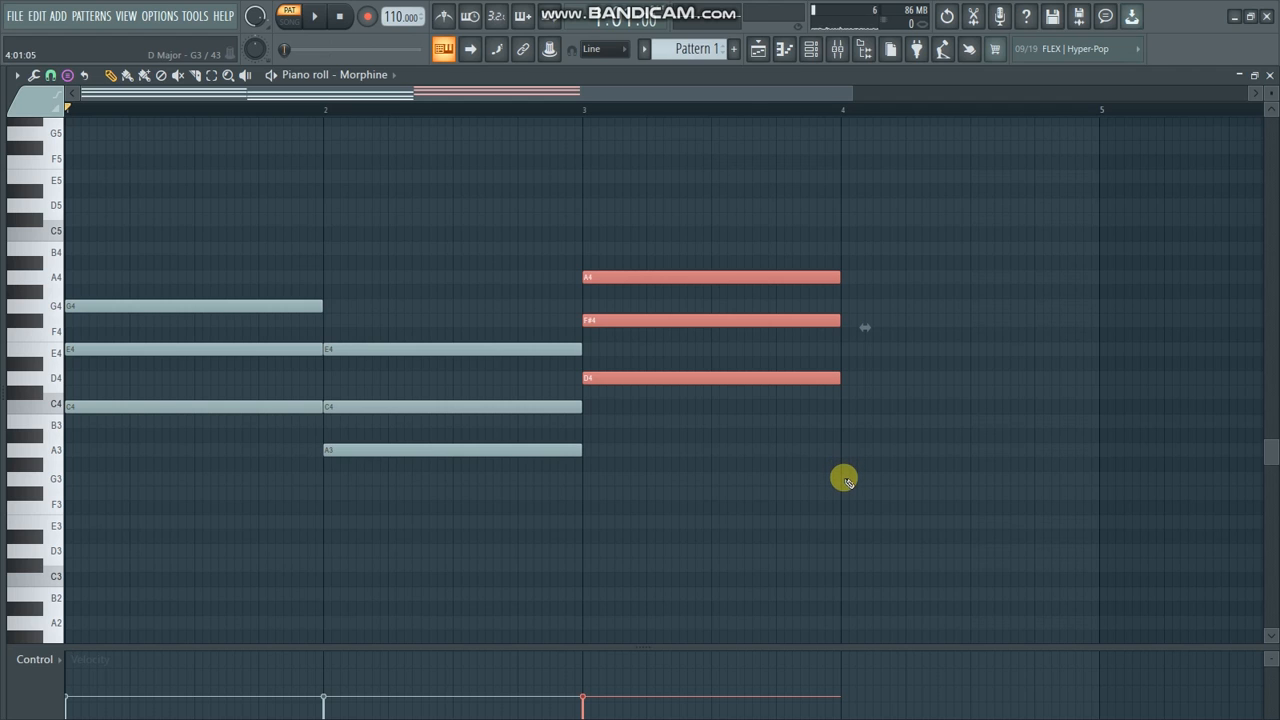
left_click(845, 480)
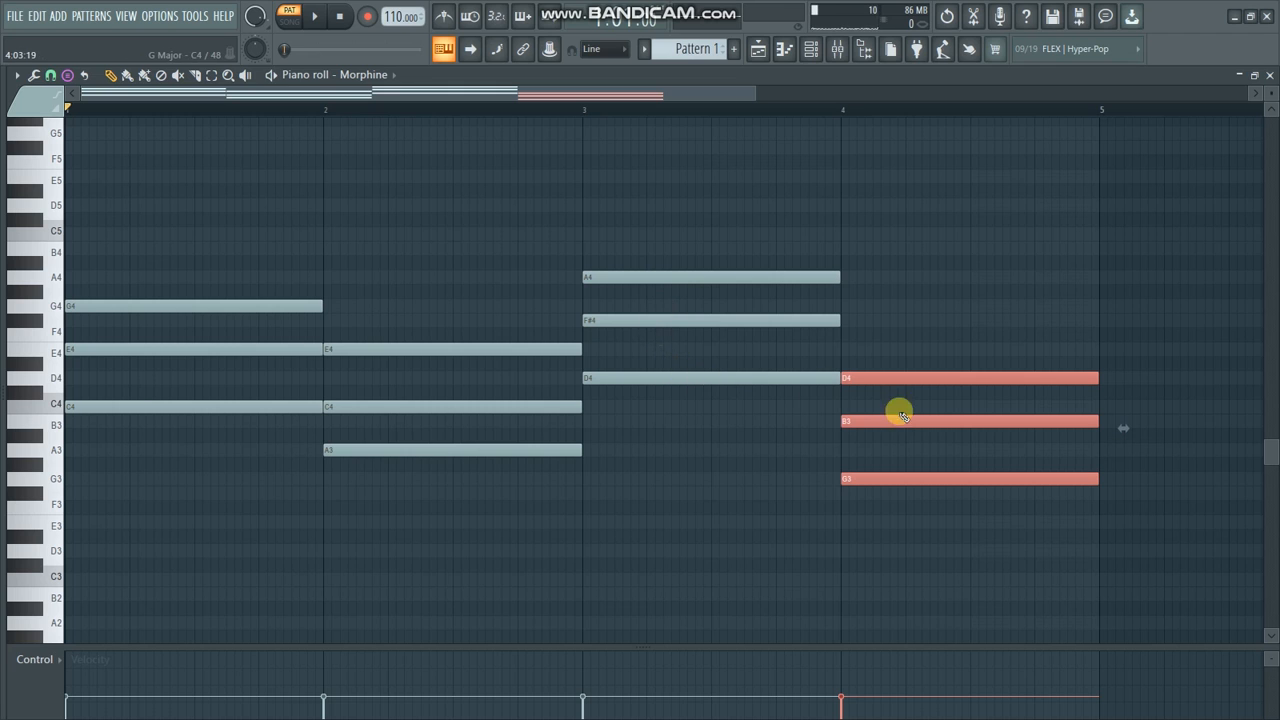
left_click(1141, 347)
right_click(1178, 247)
Play back the four-bar chord progression and stop it in the last bar
scroll(705, 330, "up", 2)
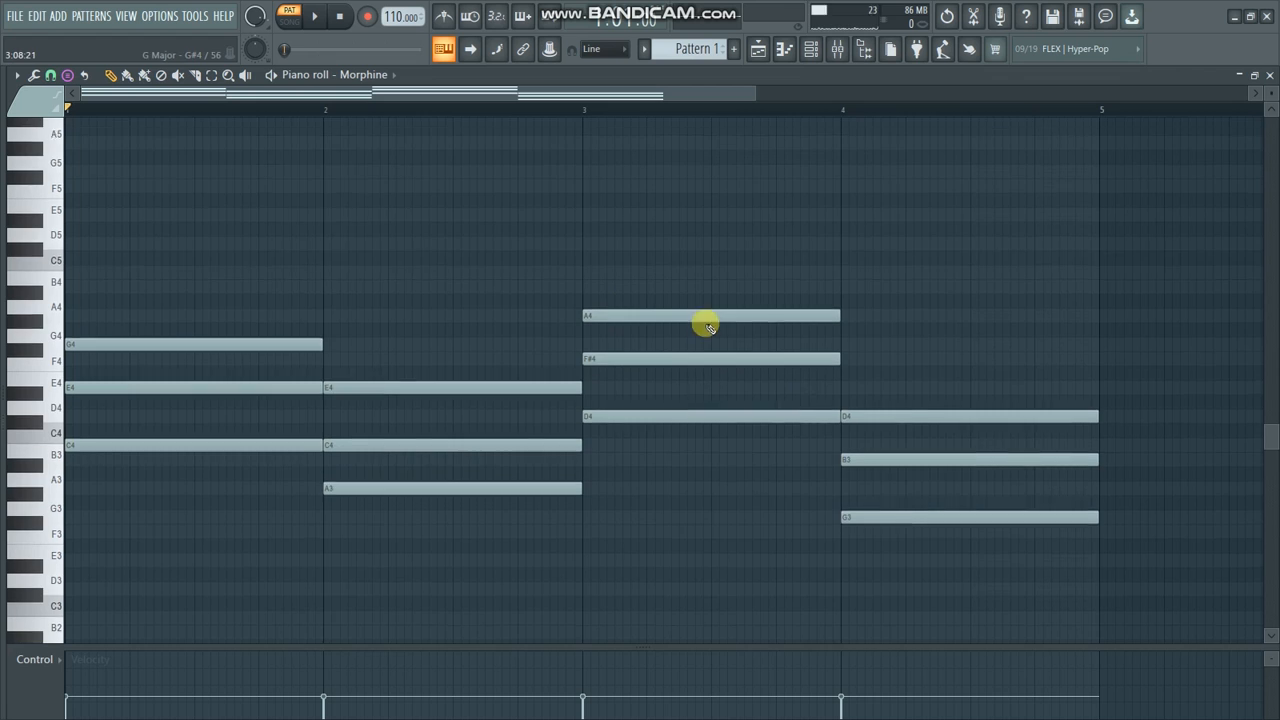
key("space")
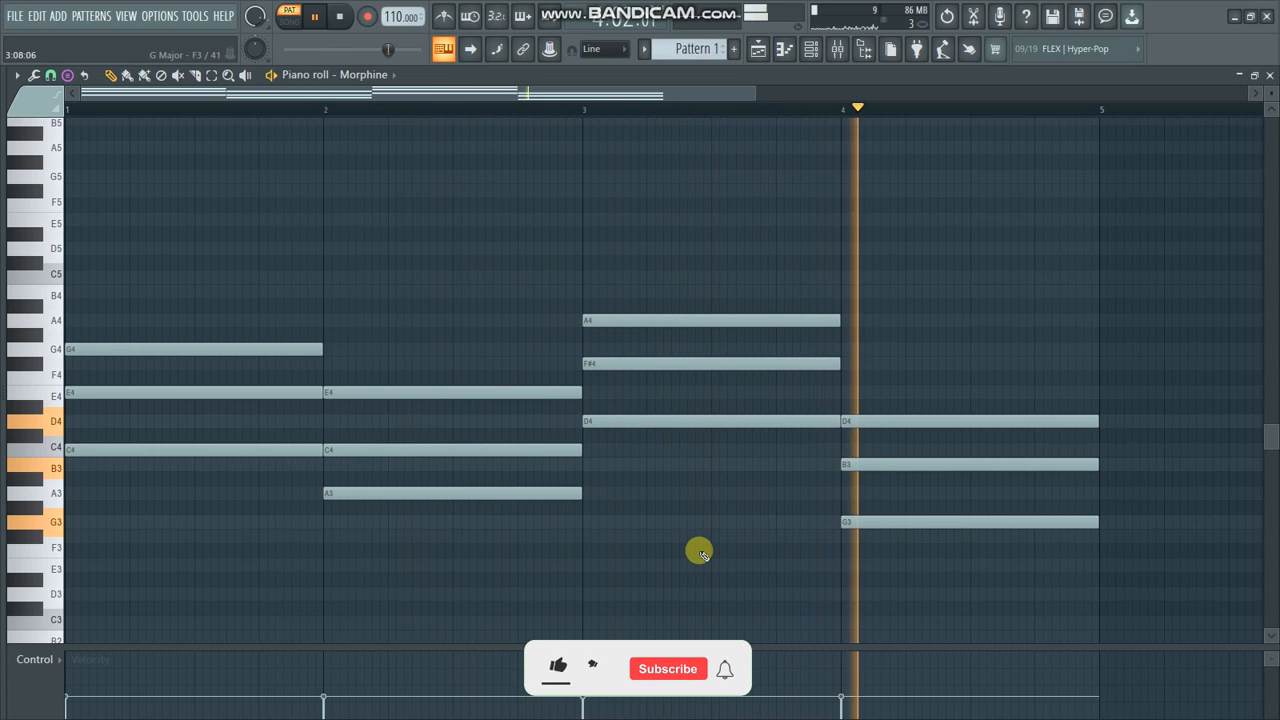
key("space")
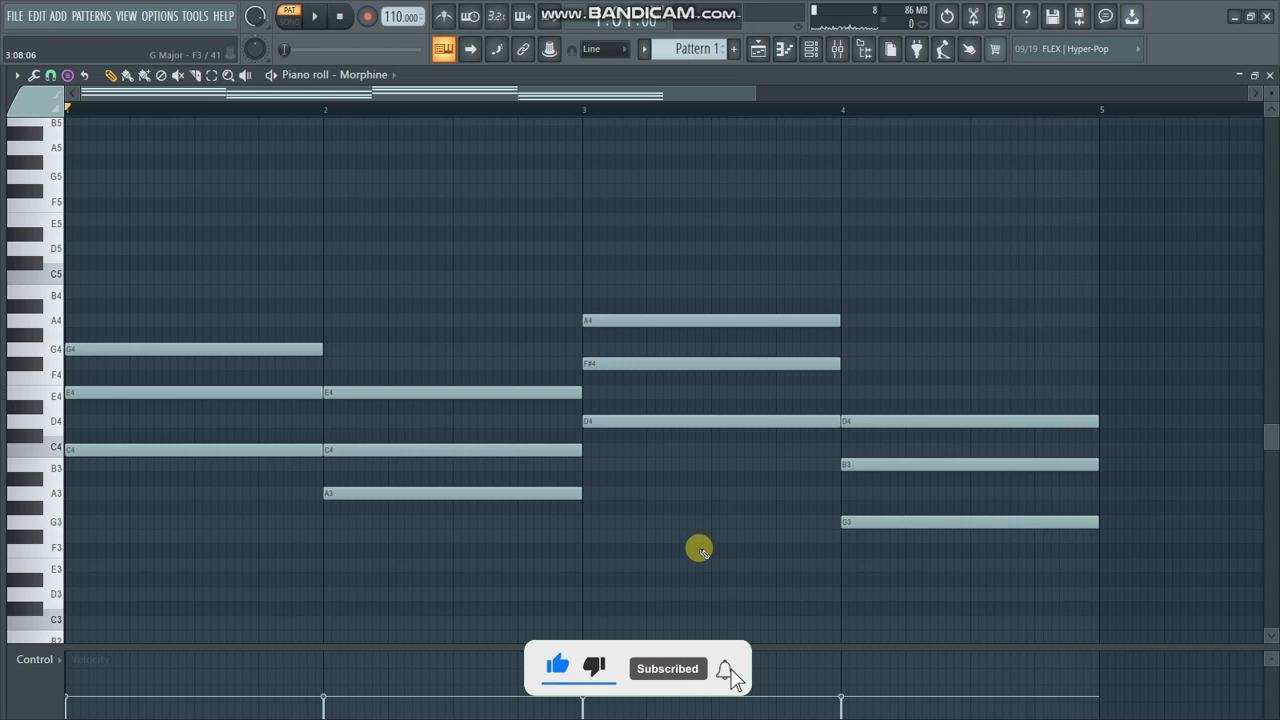
Slice the start of the bar 1 chord diagonally and remove the cut-off pieces so C4, E4 and G4 start slightly staggered
scroll(638, 472, "up", 1)
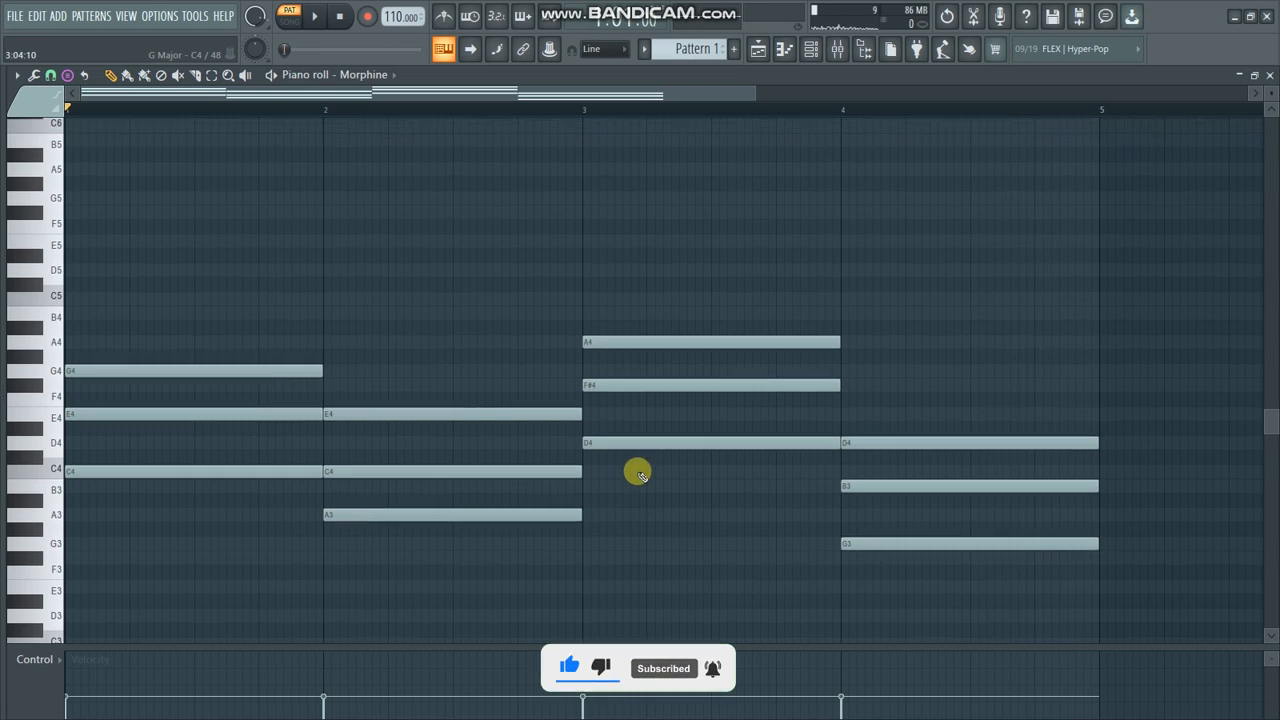
scroll(638, 472, "down", 3)
left_click_drag(755, 94, 709, 95)
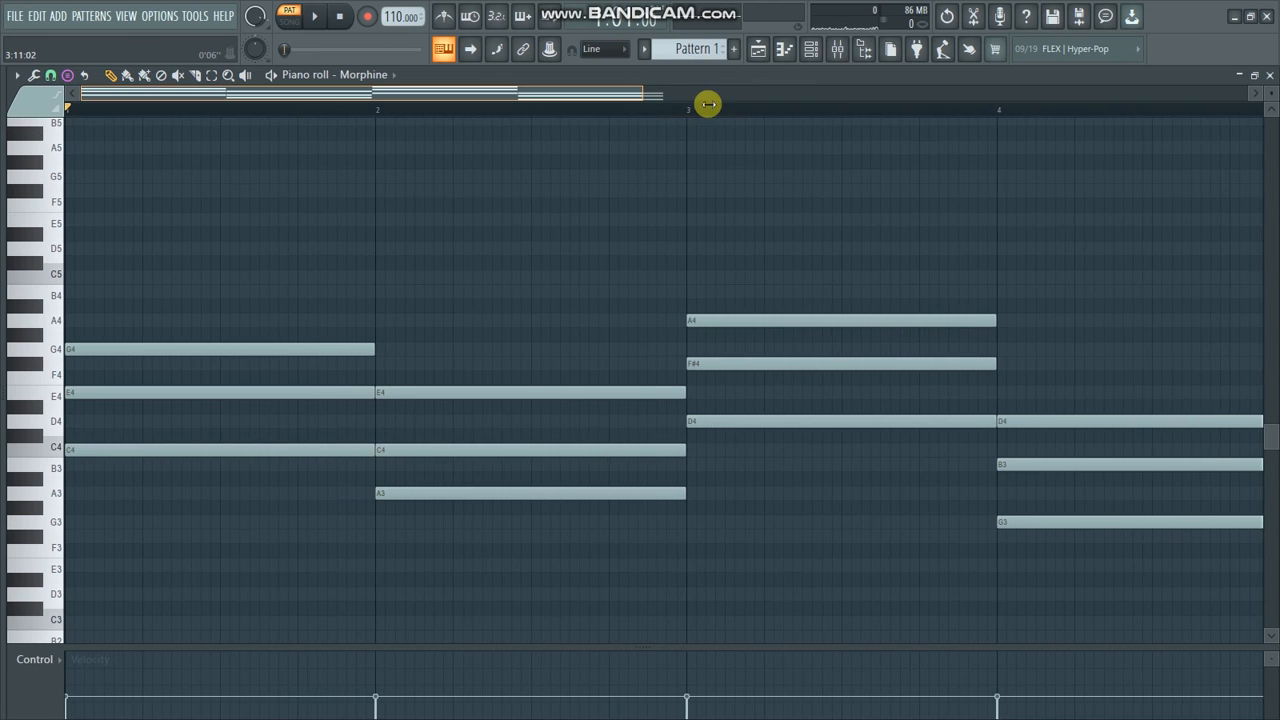
left_click(196, 76)
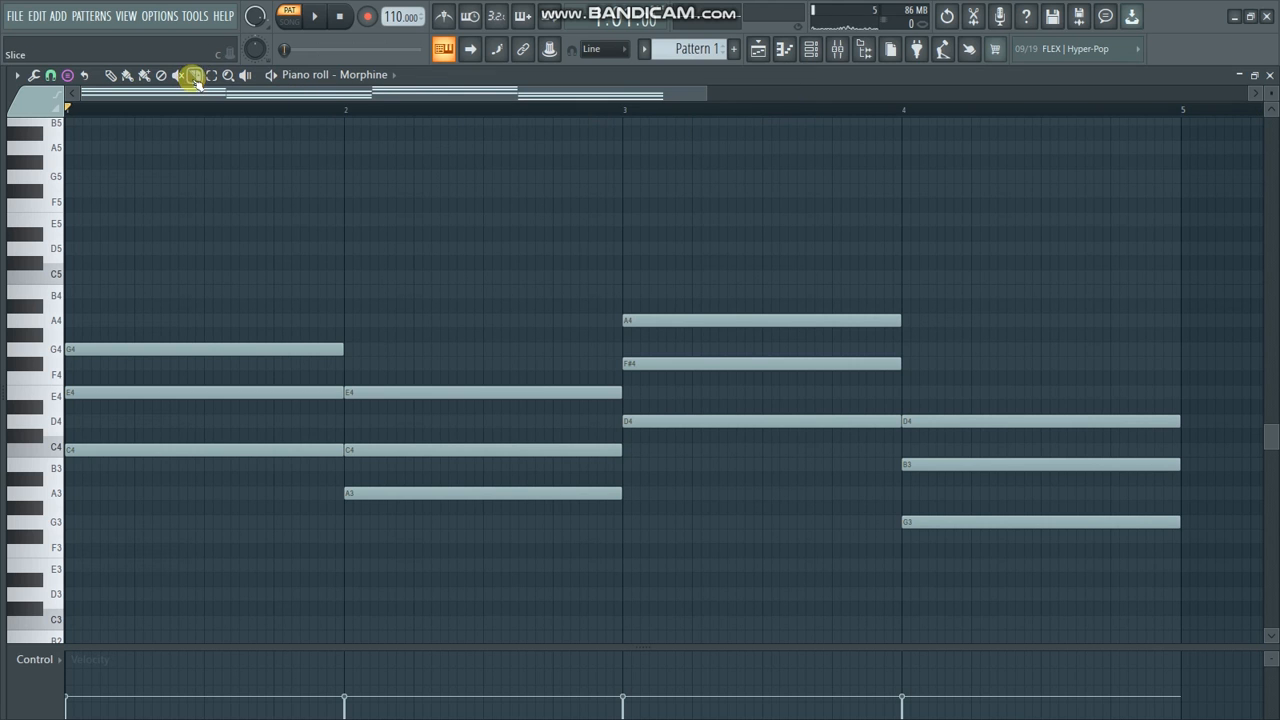
left_click_drag(707, 94, 438, 96)
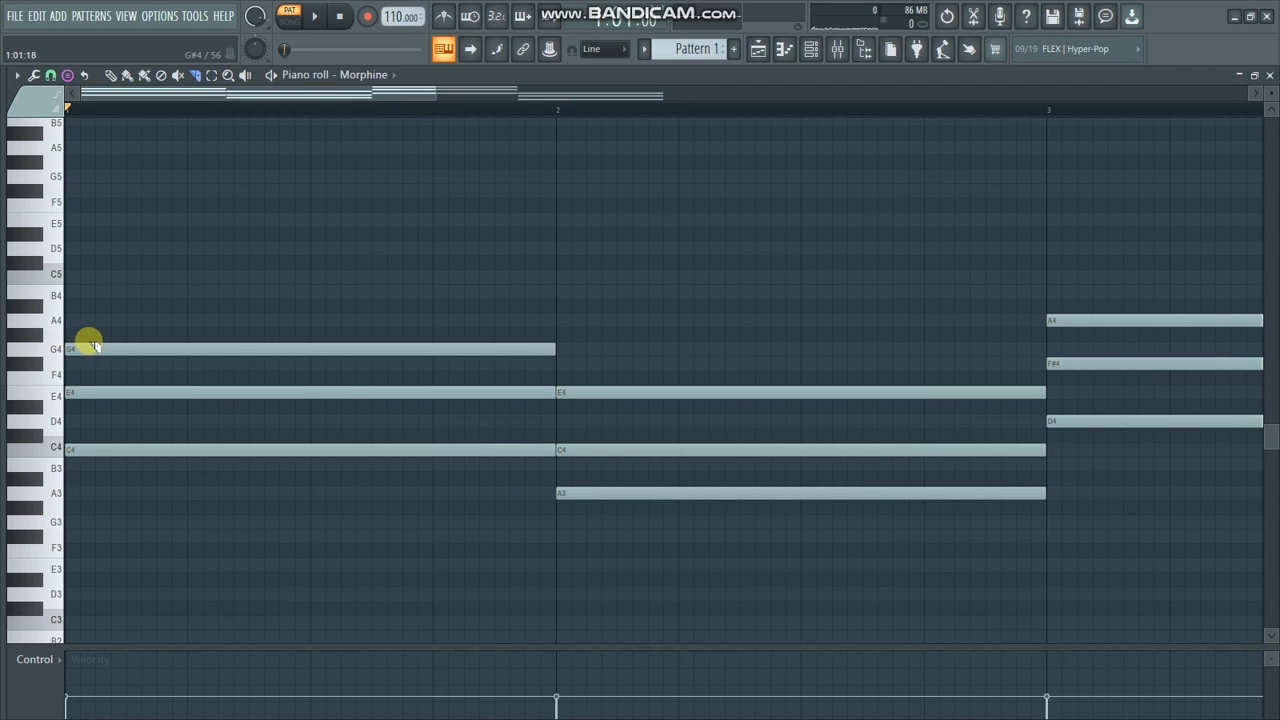
left_click_drag(95, 345, 85, 370)
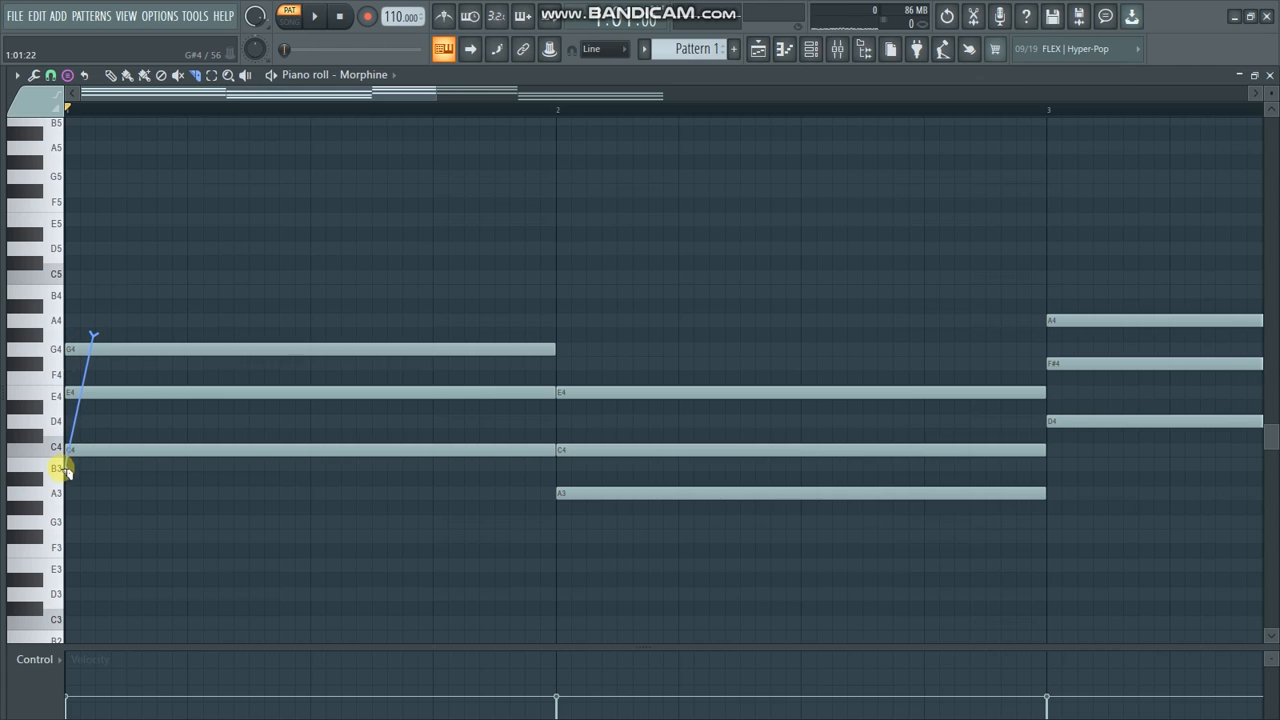
left_click_drag(65, 474, 85, 338)
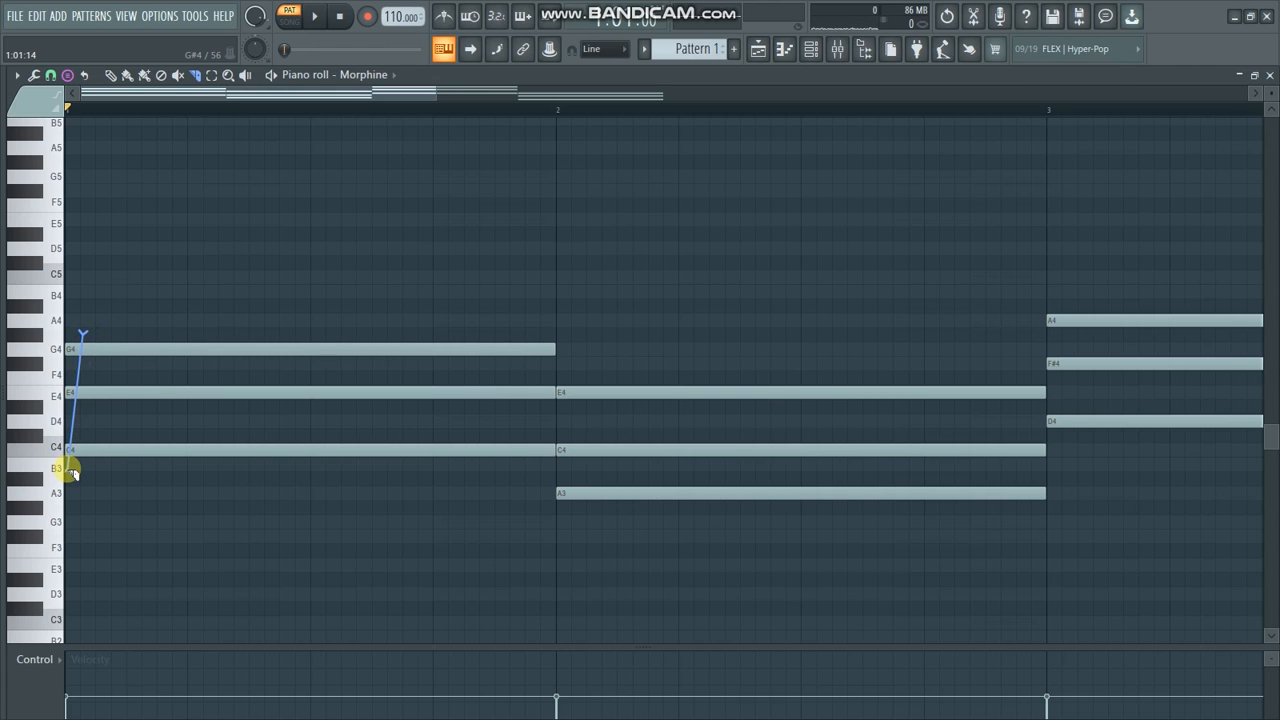
left_click_drag(73, 474, 71, 463)
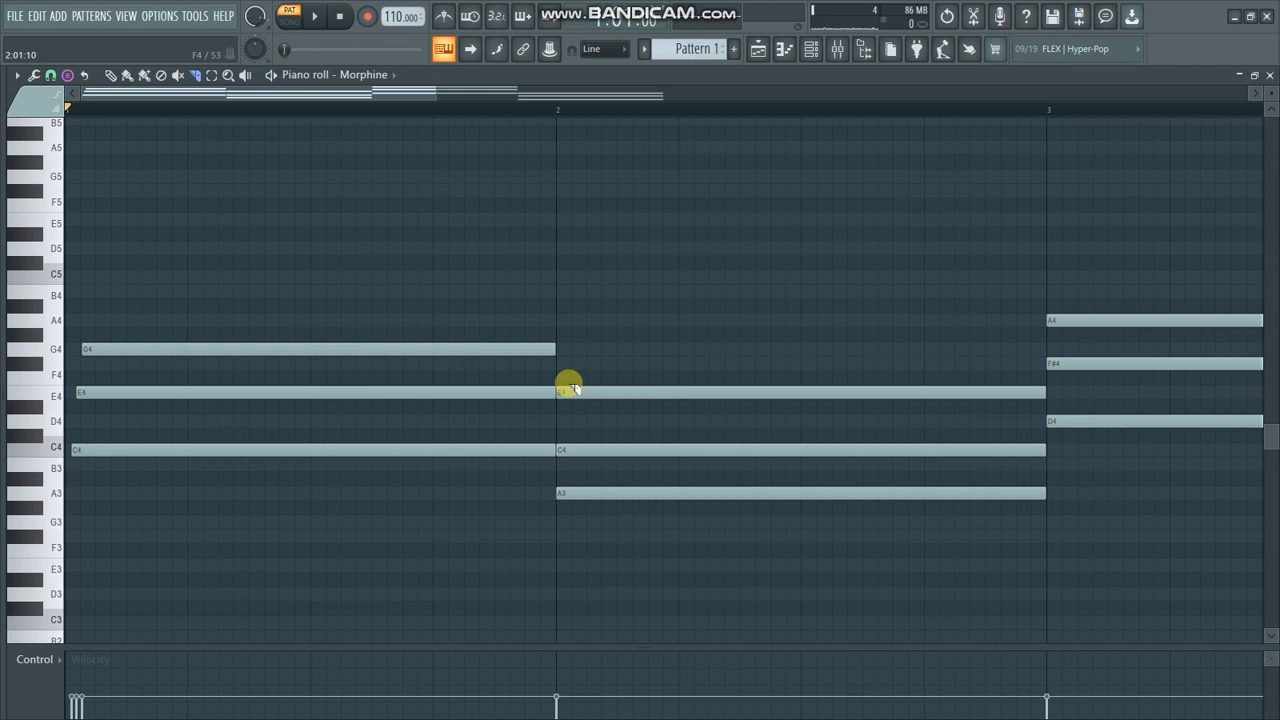
Slice the starts of the bar 2 and bar 3 chords diagonally and delete the cut-off pieces, staggering the notes from lowest to highest
left_click_drag(572, 404, 560, 521)
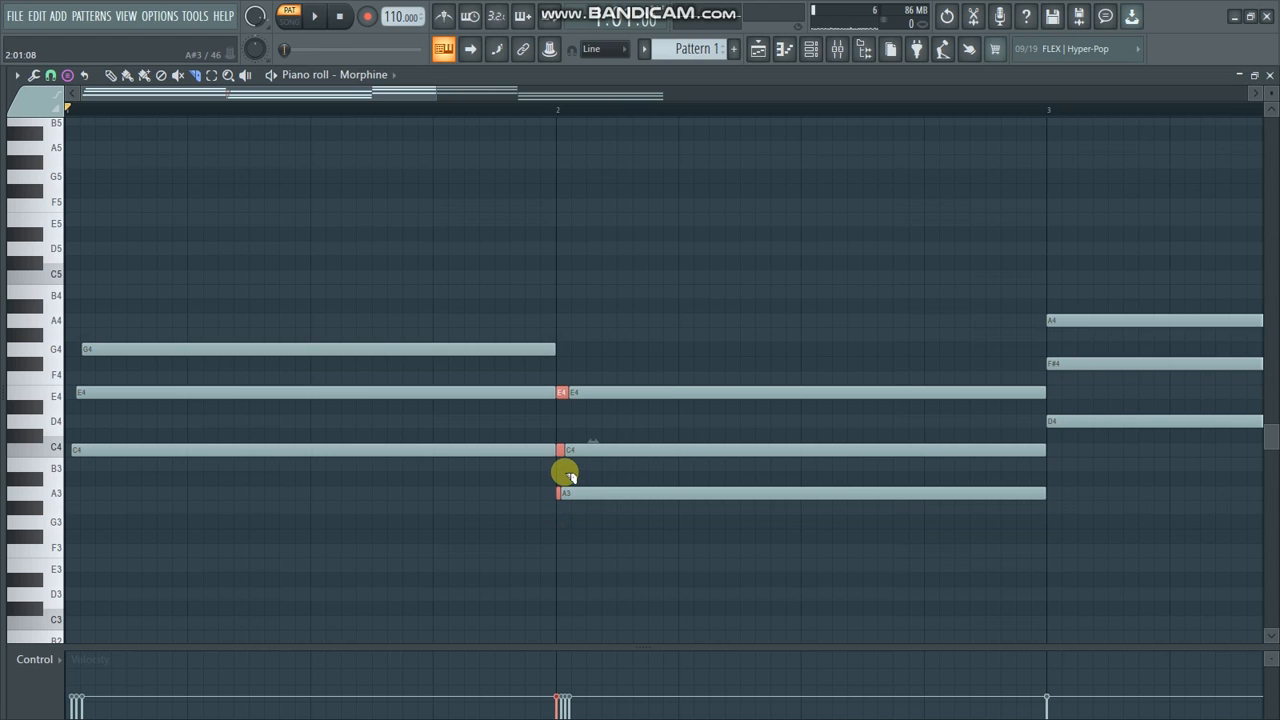
left_click_drag(414, 94, 612, 97)
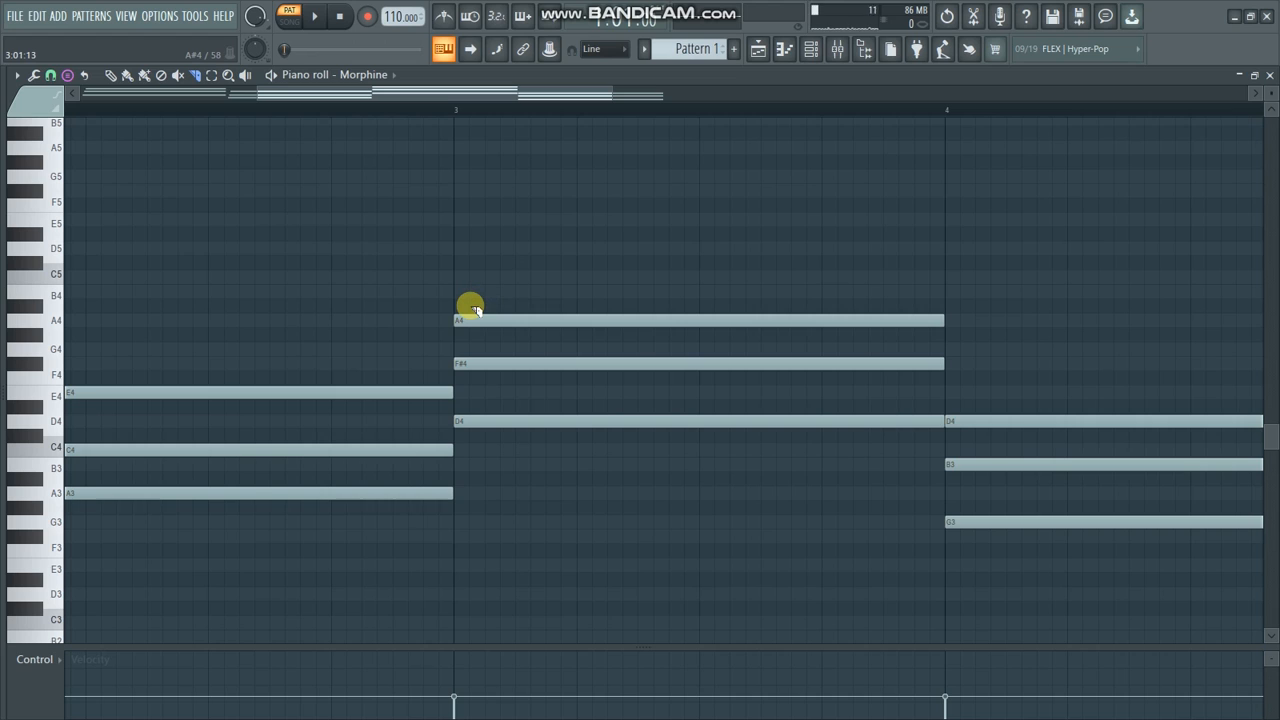
left_click_drag(468, 311, 464, 413)
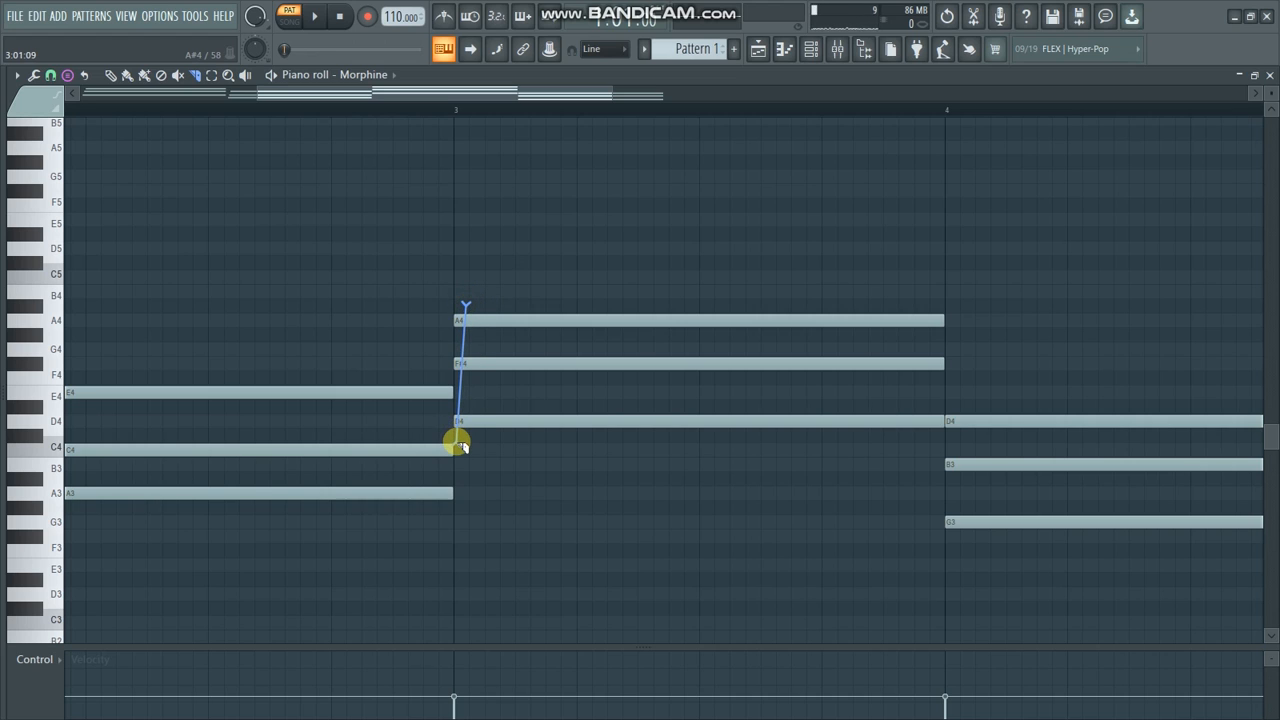
key("Delete")
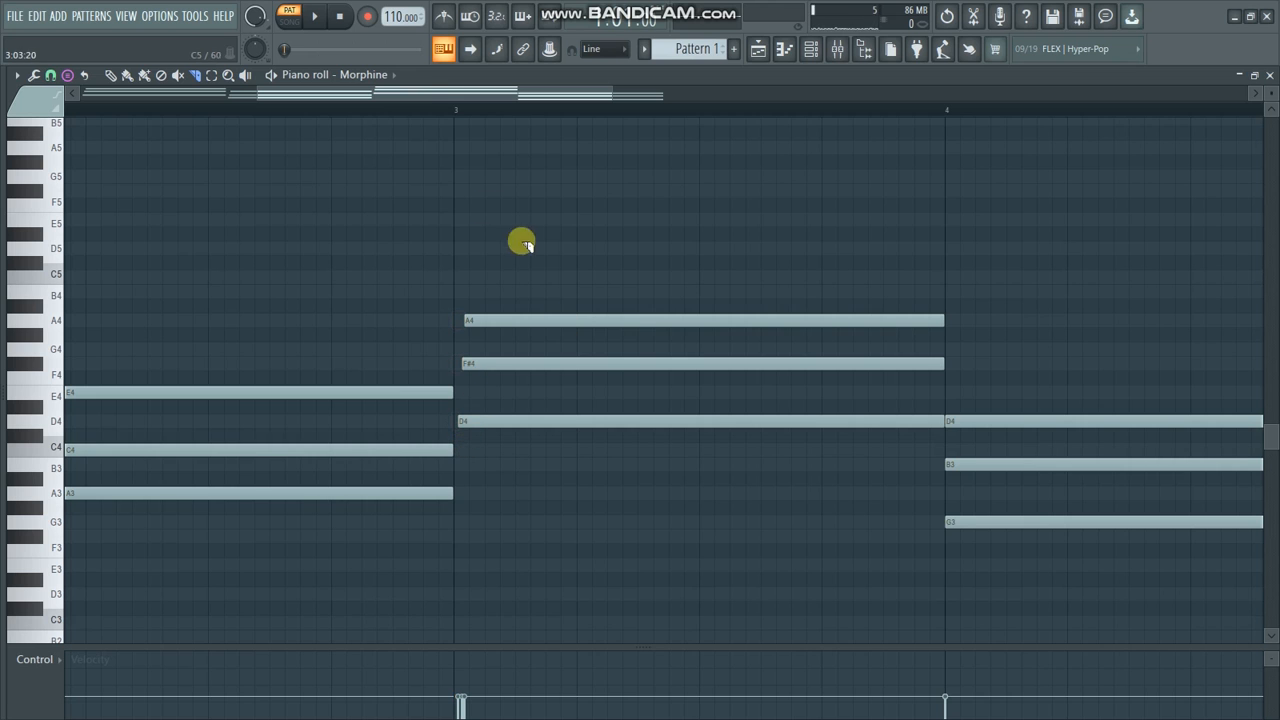
Slice the start of the bar 4 chord diagonally, delete the cut-off pieces to stagger G3, B3 and D4, and return to the Draw tool
left_click_drag(423, 94, 513, 94)
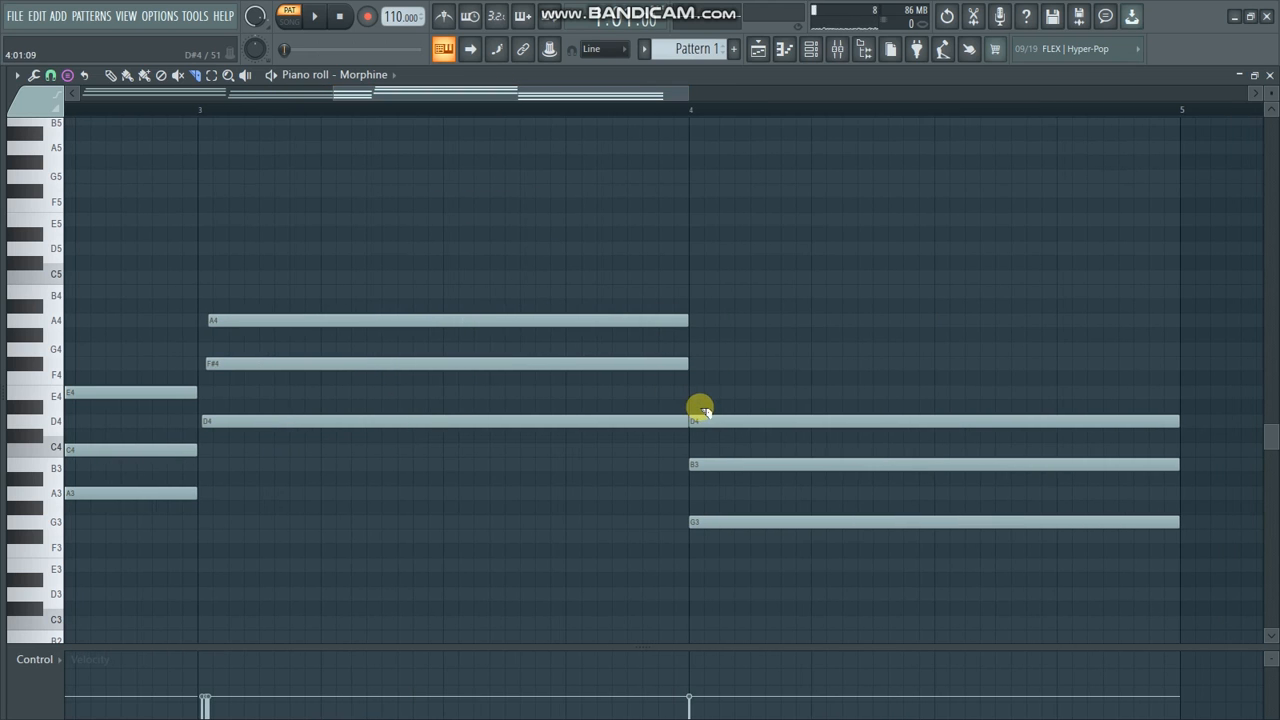
left_click_drag(704, 407, 695, 530)
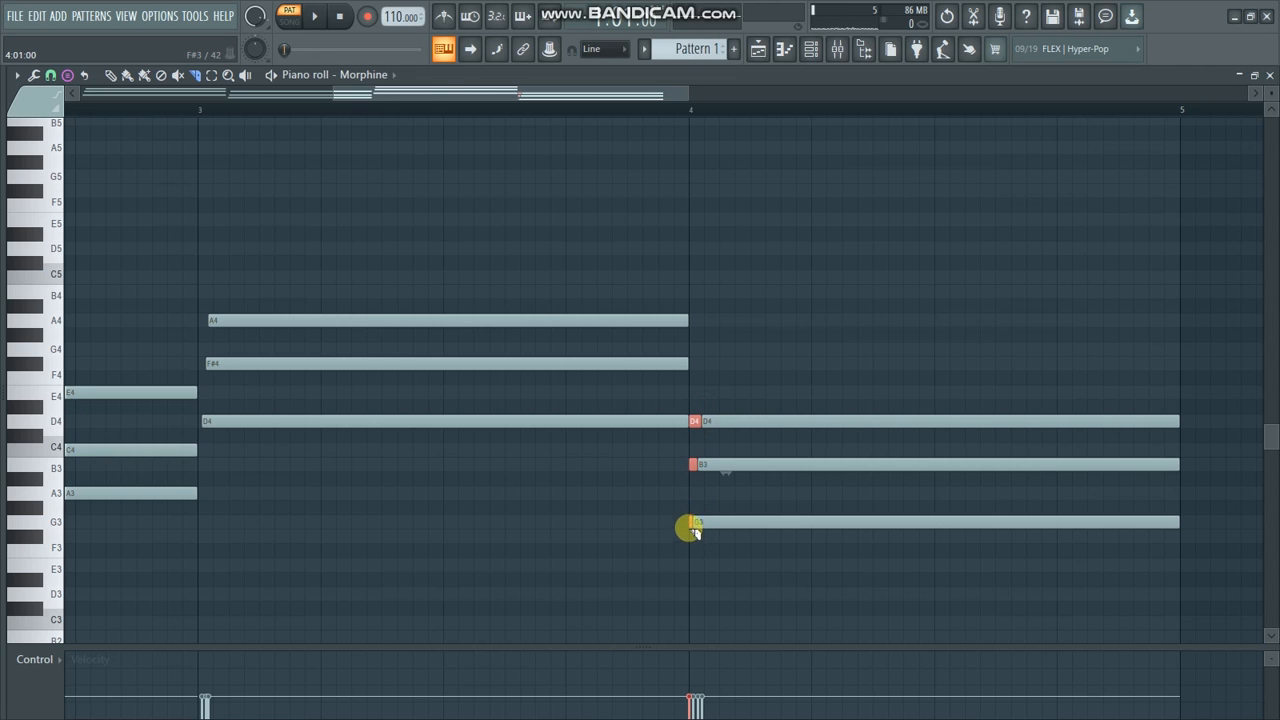
key("Delete")
left_click_drag(338, 95, 137, 137)
left_click_drag(691, 97, 346, 157)
left_click(110, 77)
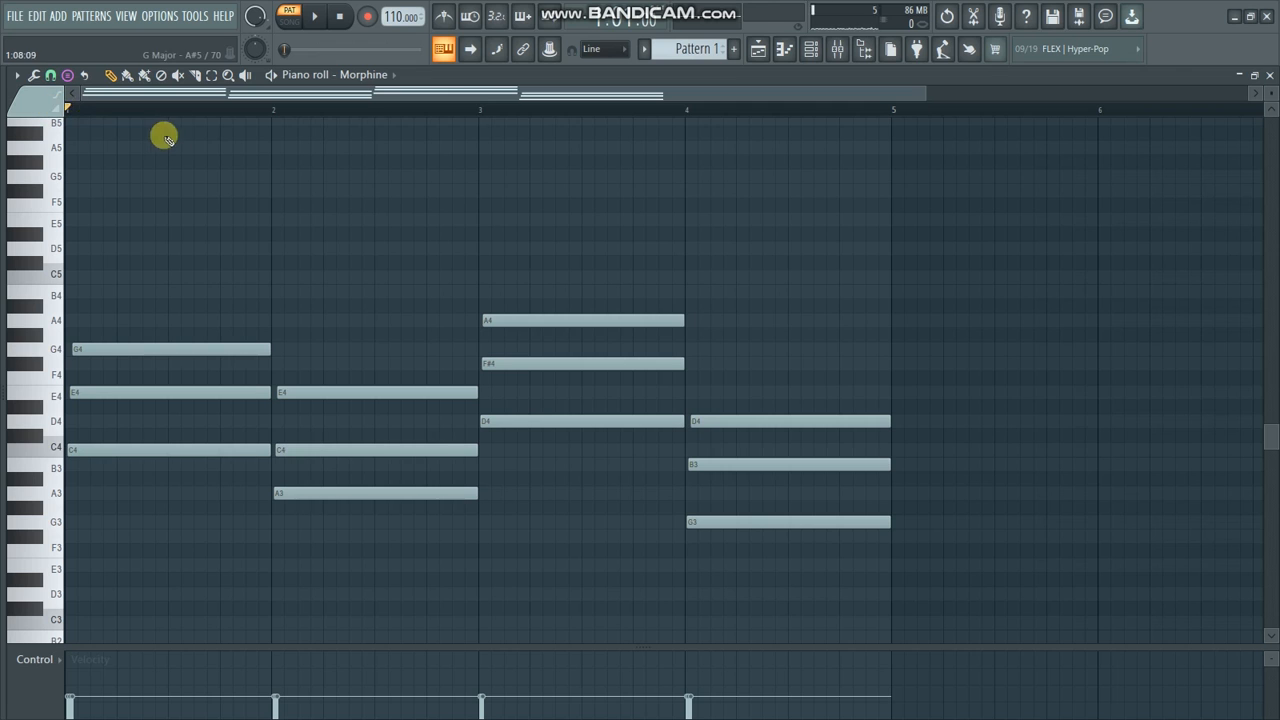
Play back the four-bar progression with the staggered note starts and look over all four chords
key("space")
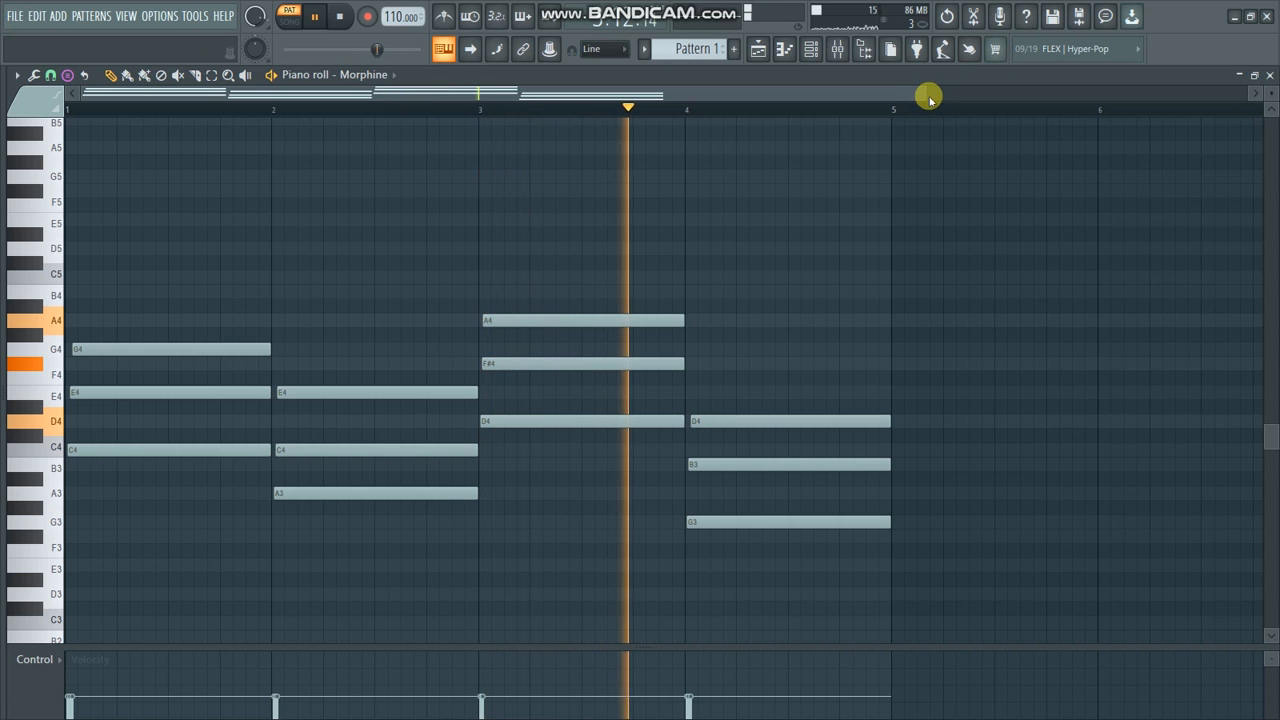
key("space")
left_click_drag(927, 95, 755, 106)
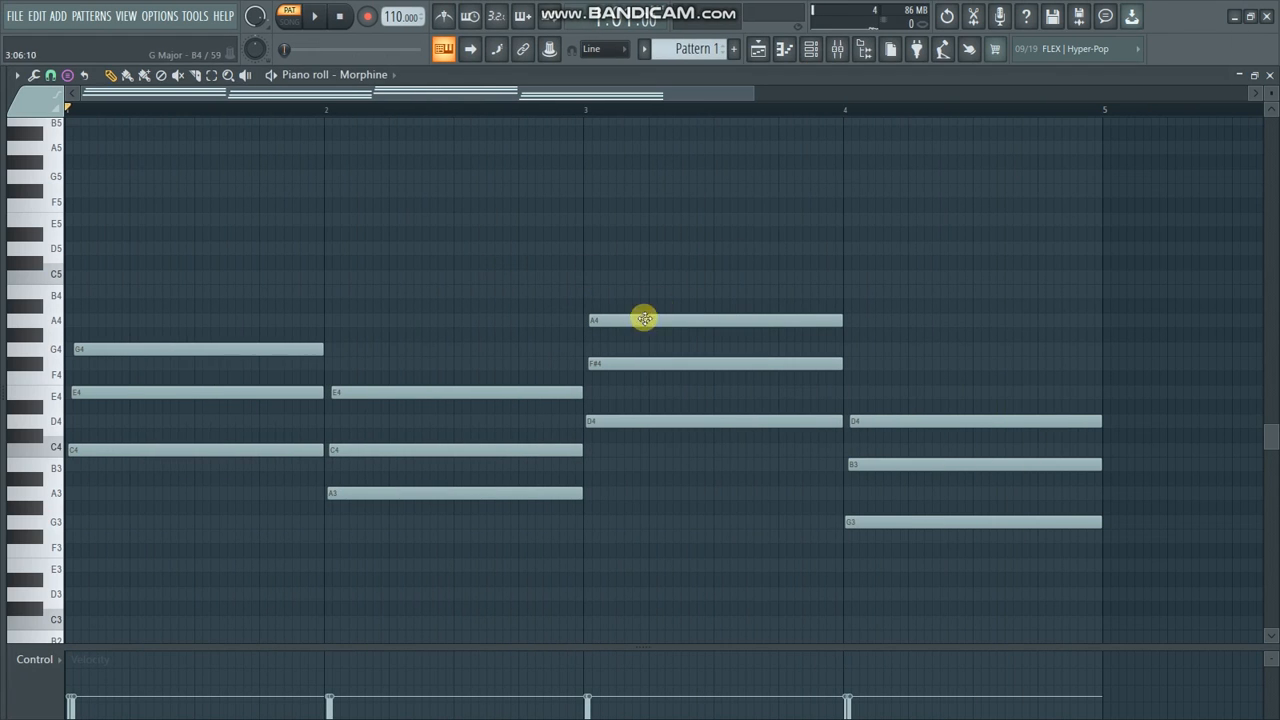
scroll(617, 342, "down", 2)
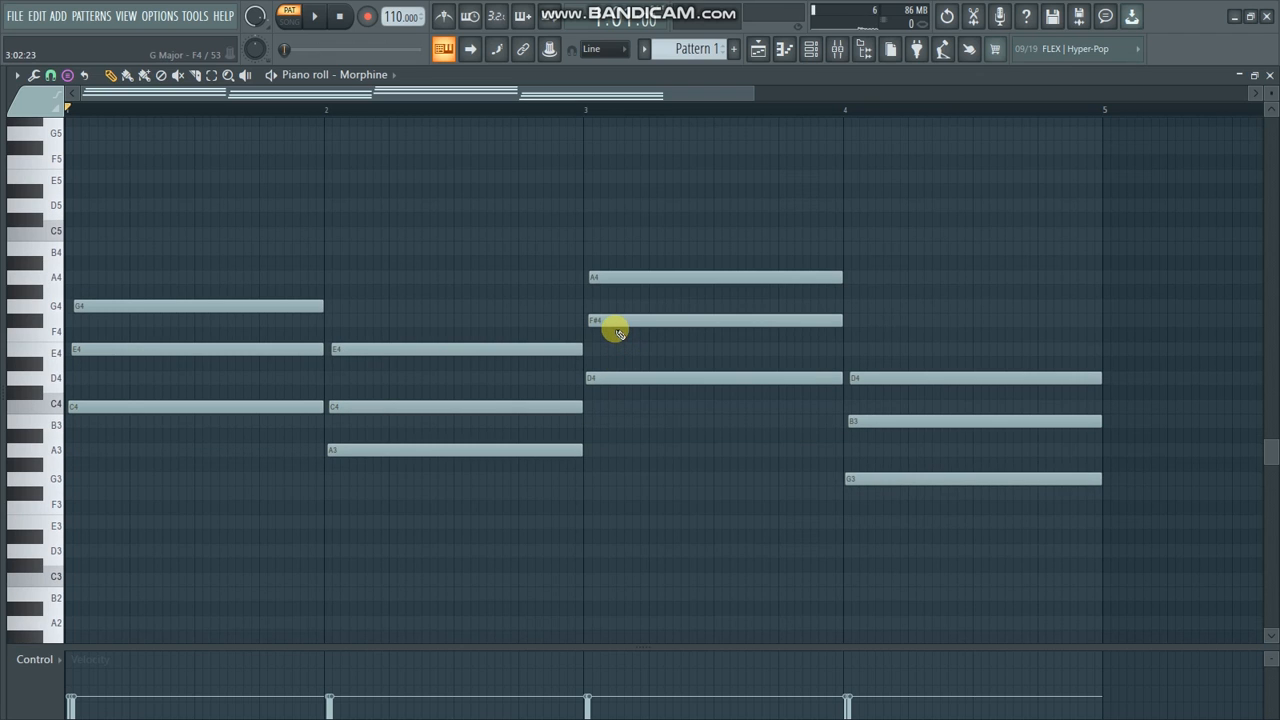
scroll(626, 366, "up", 2)
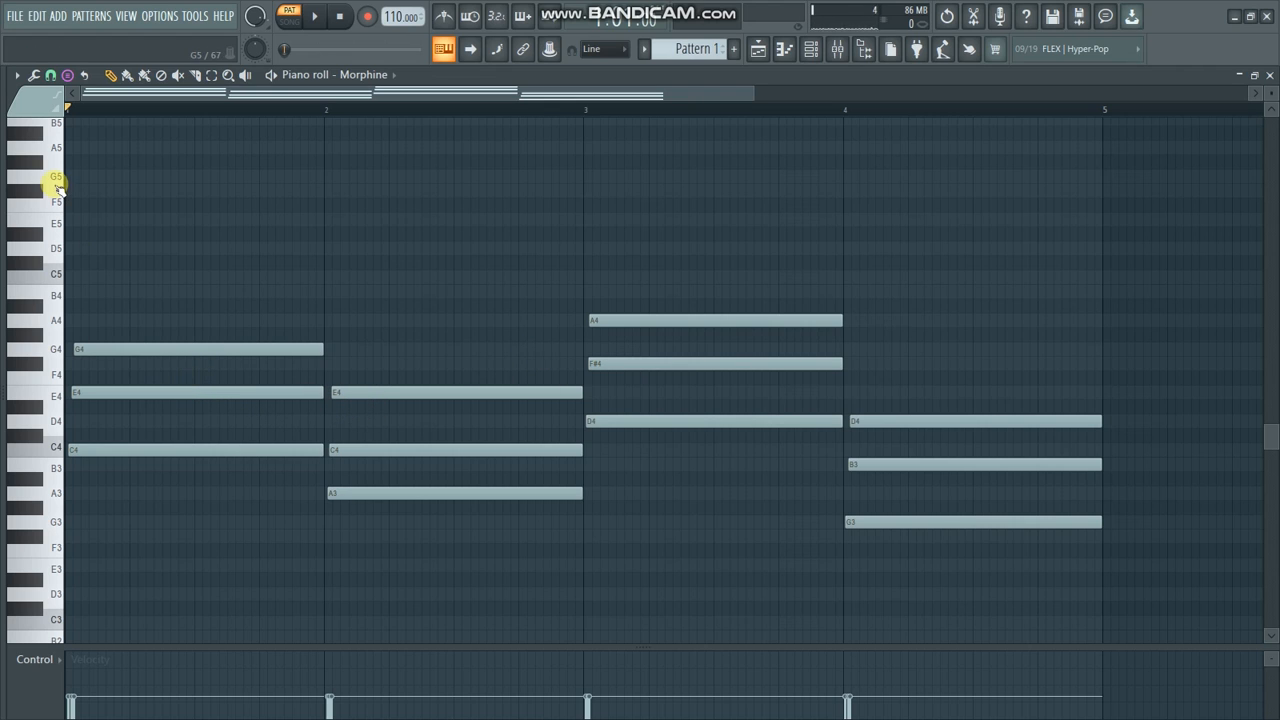
Select all notes of the four-bar progression and ungroup the chords
key("ctrl+a")
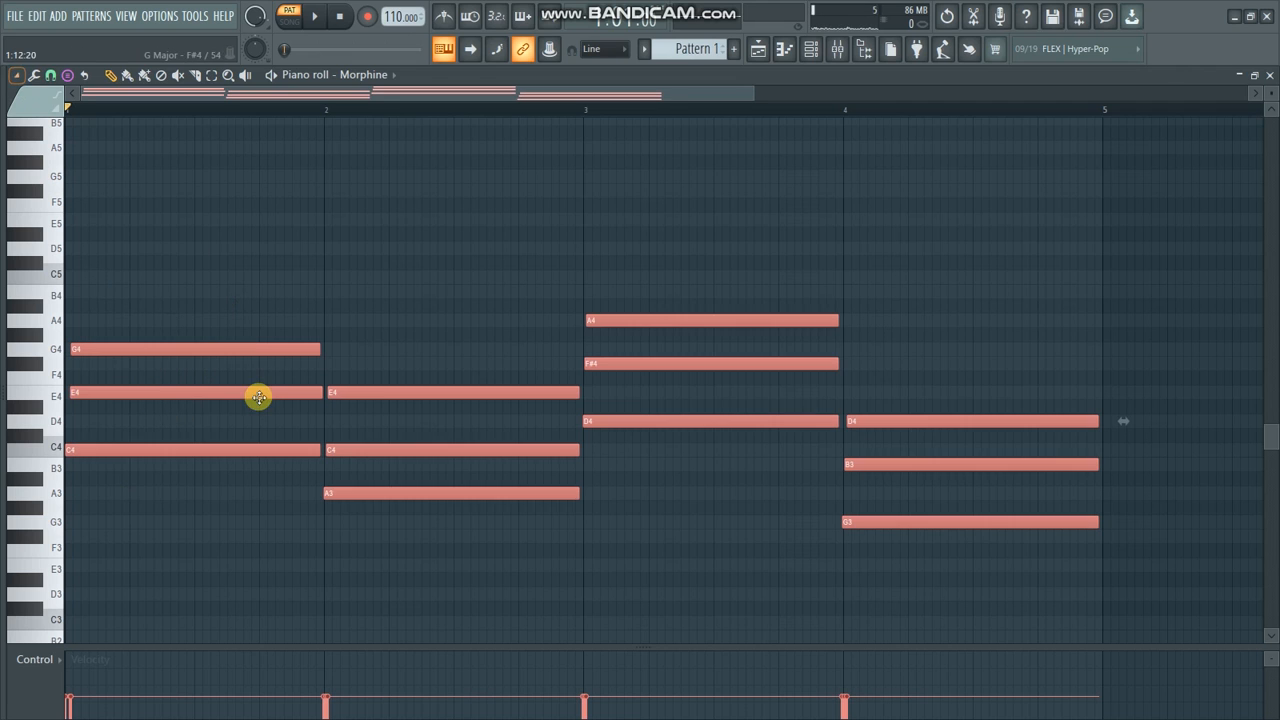
left_click(16, 75)
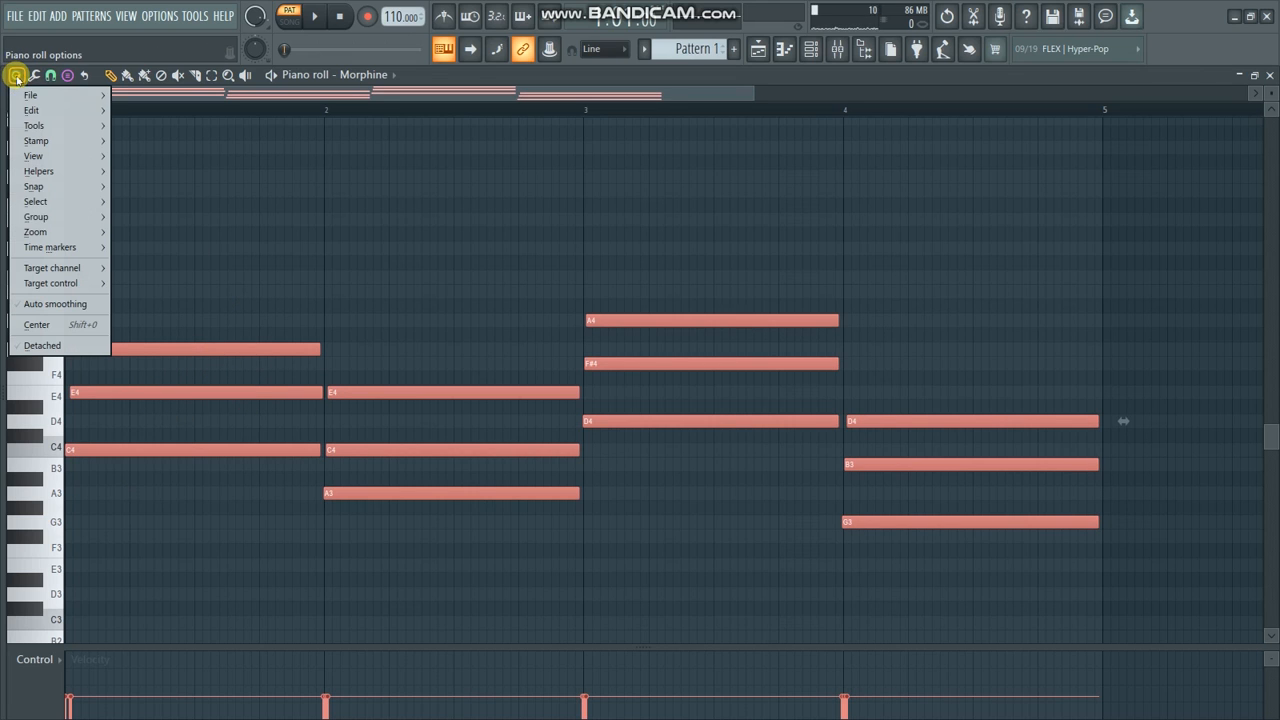
mouse_move(53, 217)
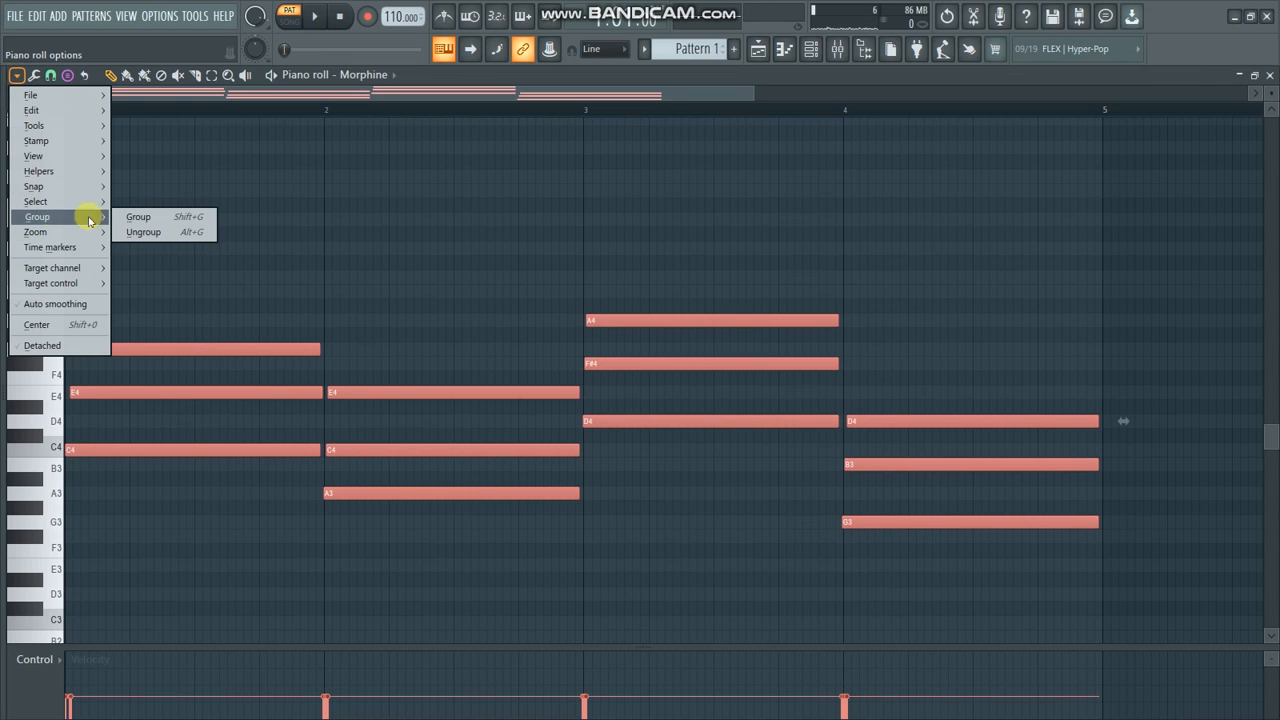
left_click(146, 232)
Group the bar 1 chord notes, transpose the group up a semitone and move it back to C4, E4 and G4
left_click(215, 392)
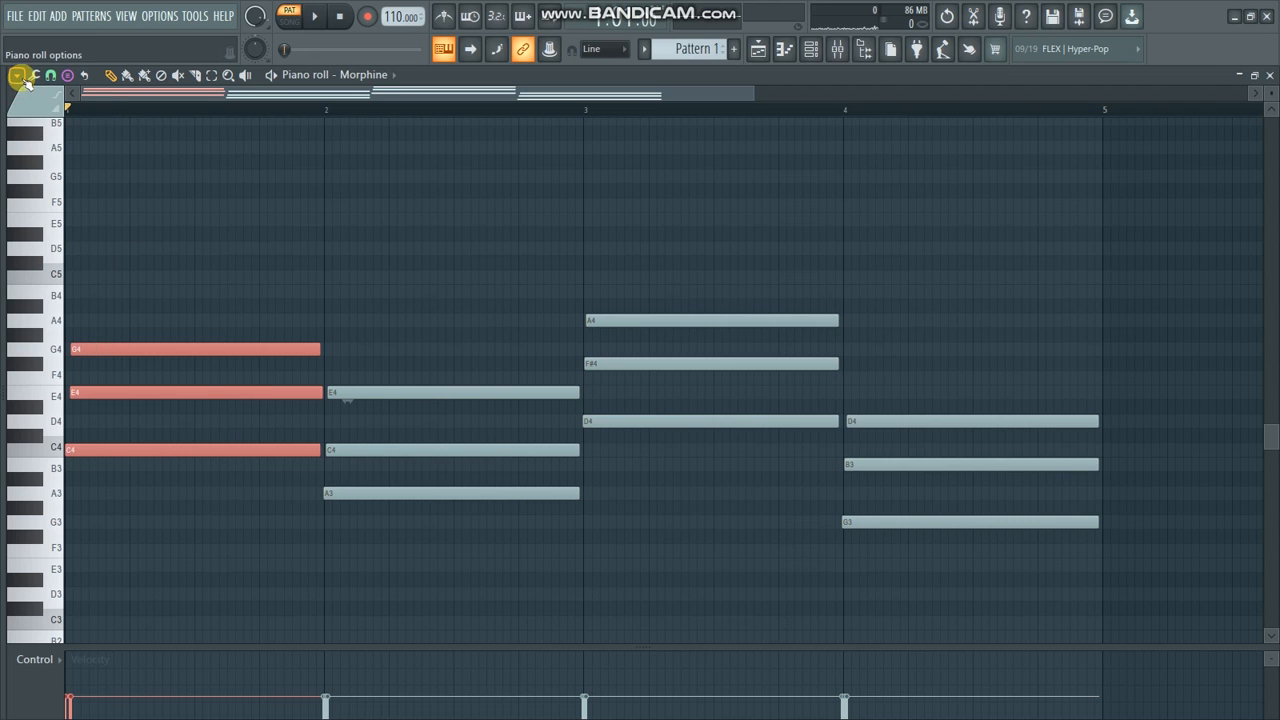
left_click(18, 77)
mouse_move(45, 216)
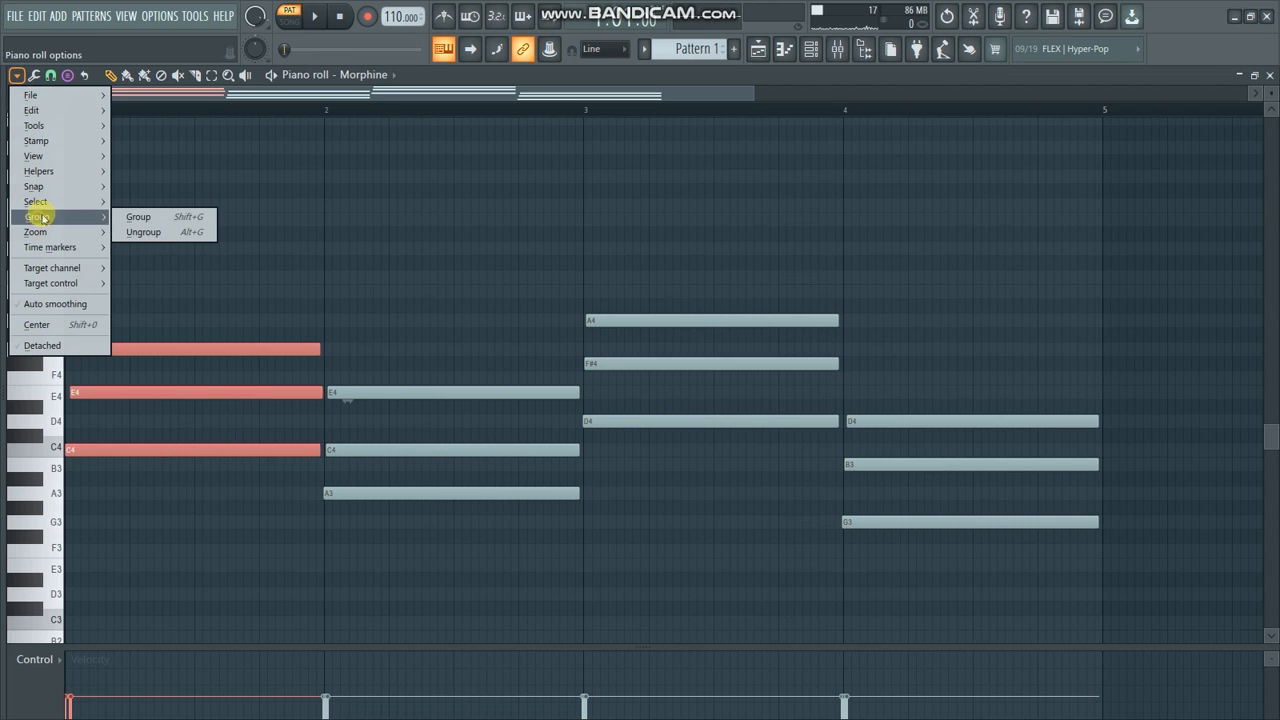
left_click(142, 216)
key("shift+Up")
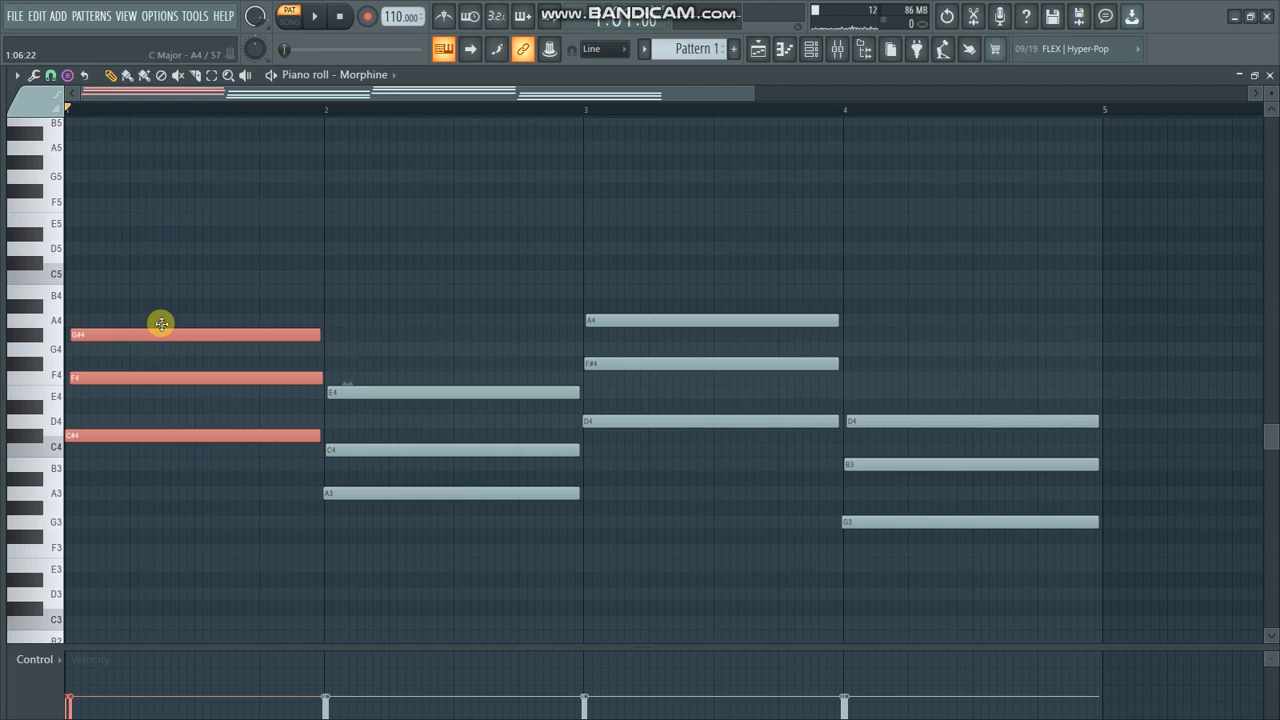
left_click_drag(159, 331, 156, 354)
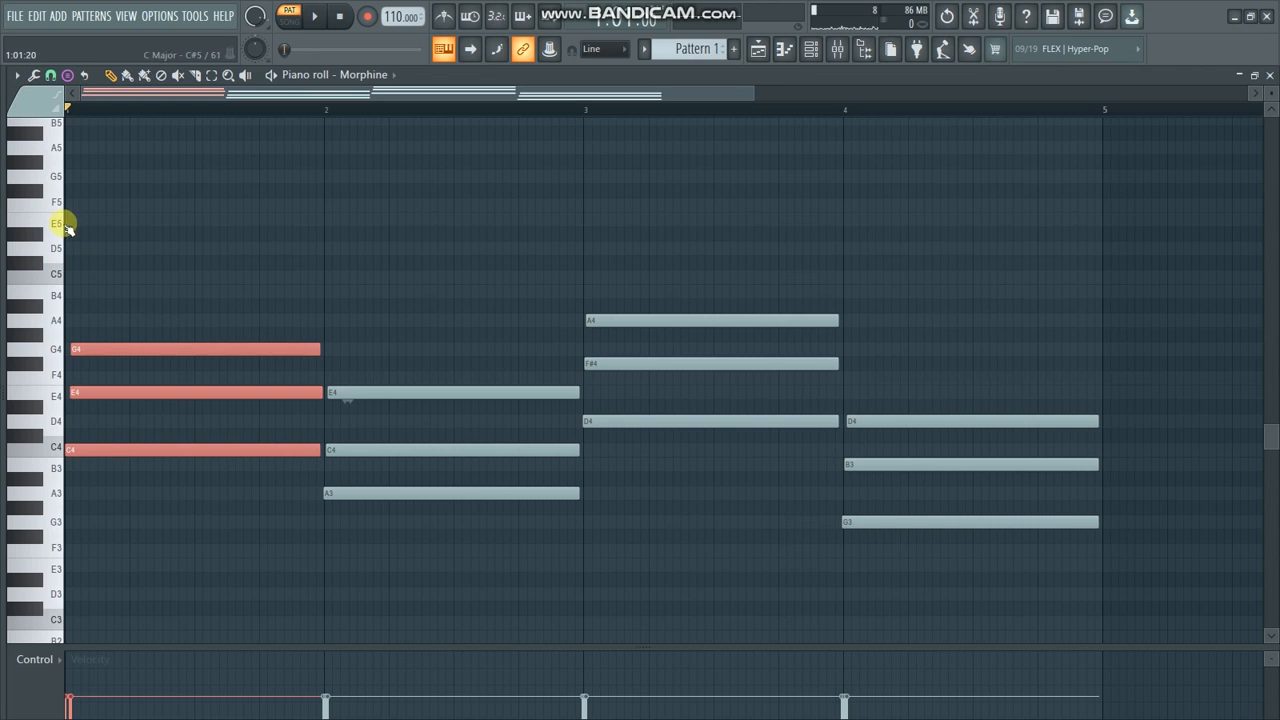
Ungroup the notes of the bar 1 chord
left_click(17, 75)
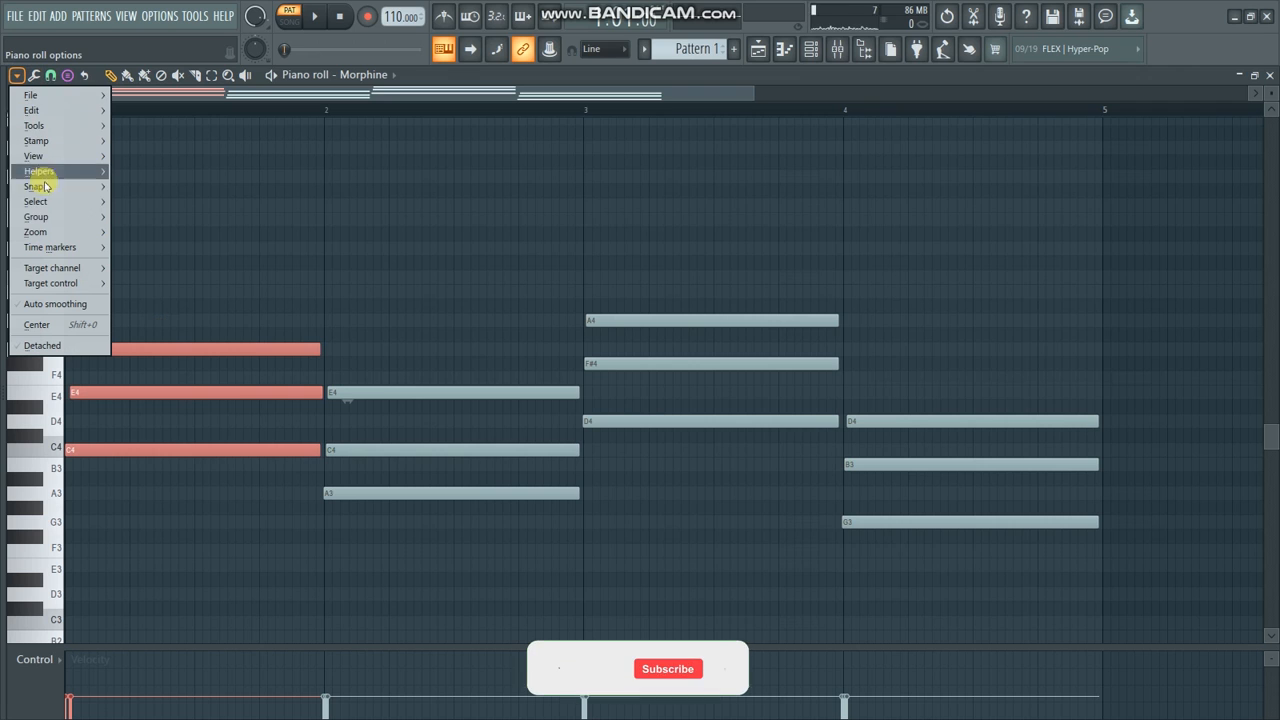
mouse_move(52, 215)
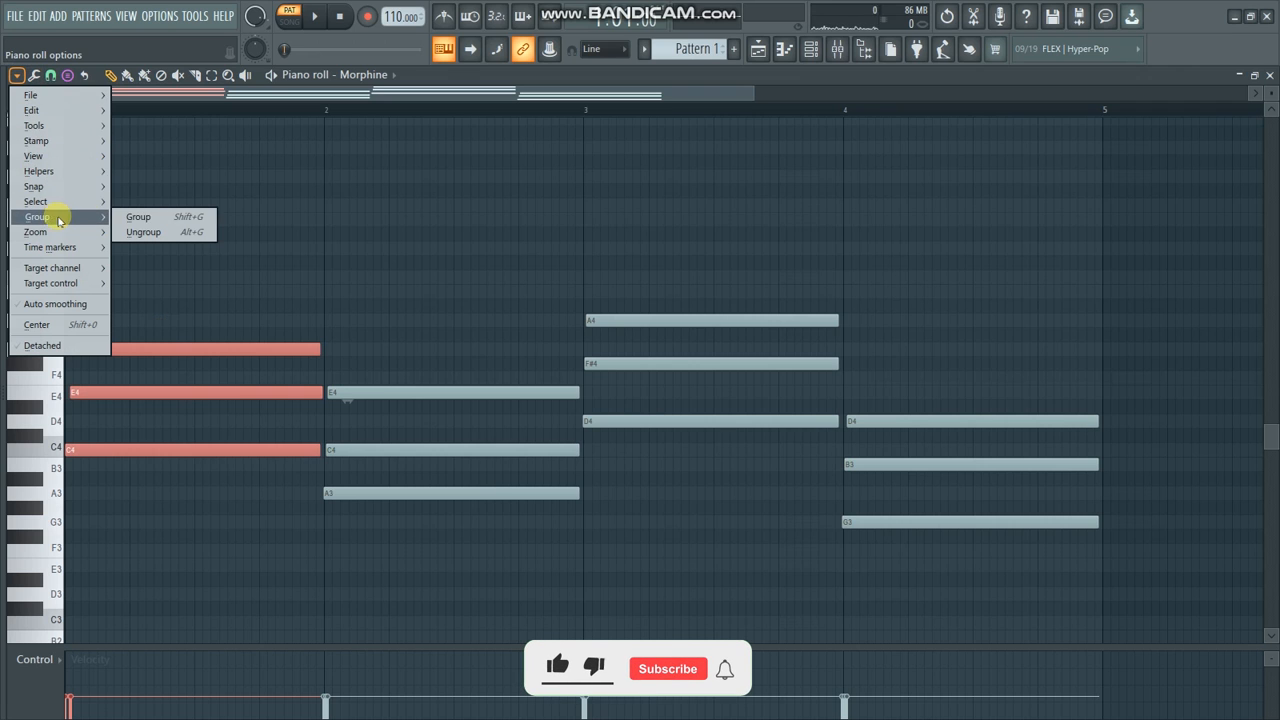
left_click(148, 238)
Remove the stray chord stamped on A4 in bar 2 and raise the bar 1 E4 note an octave to E5
left_click(397, 320)
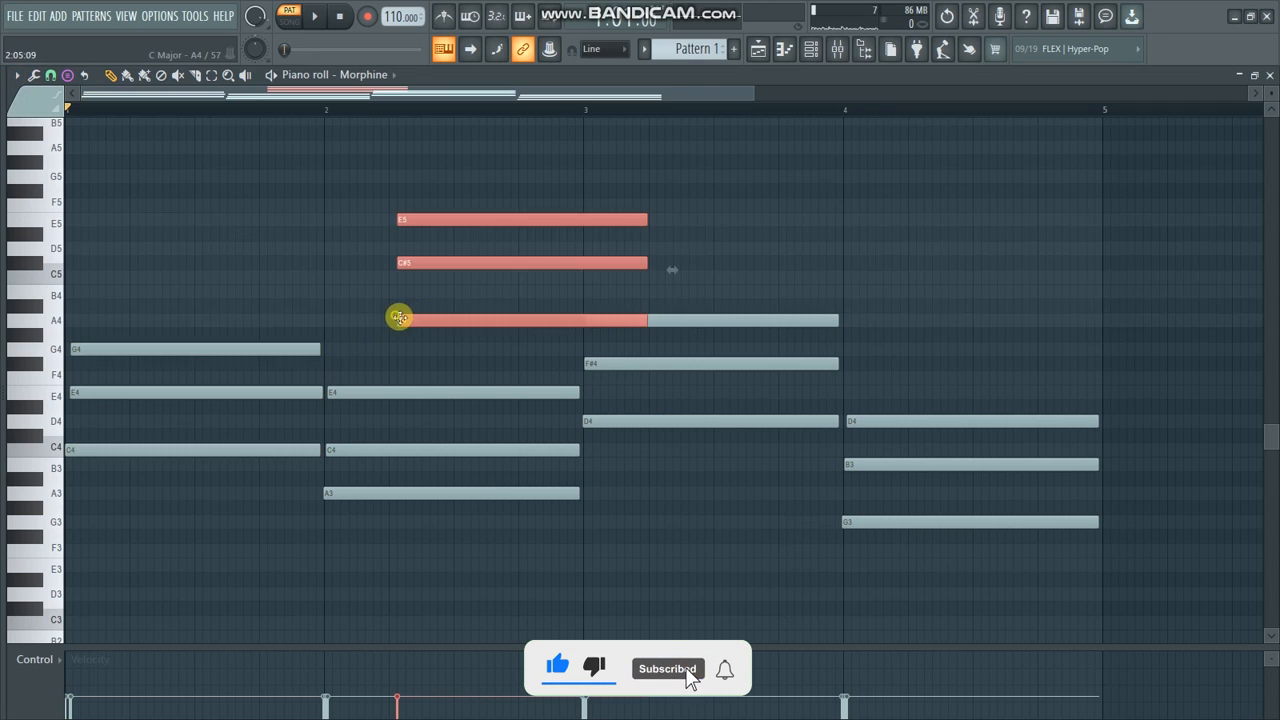
right_click(458, 213)
left_click(229, 393)
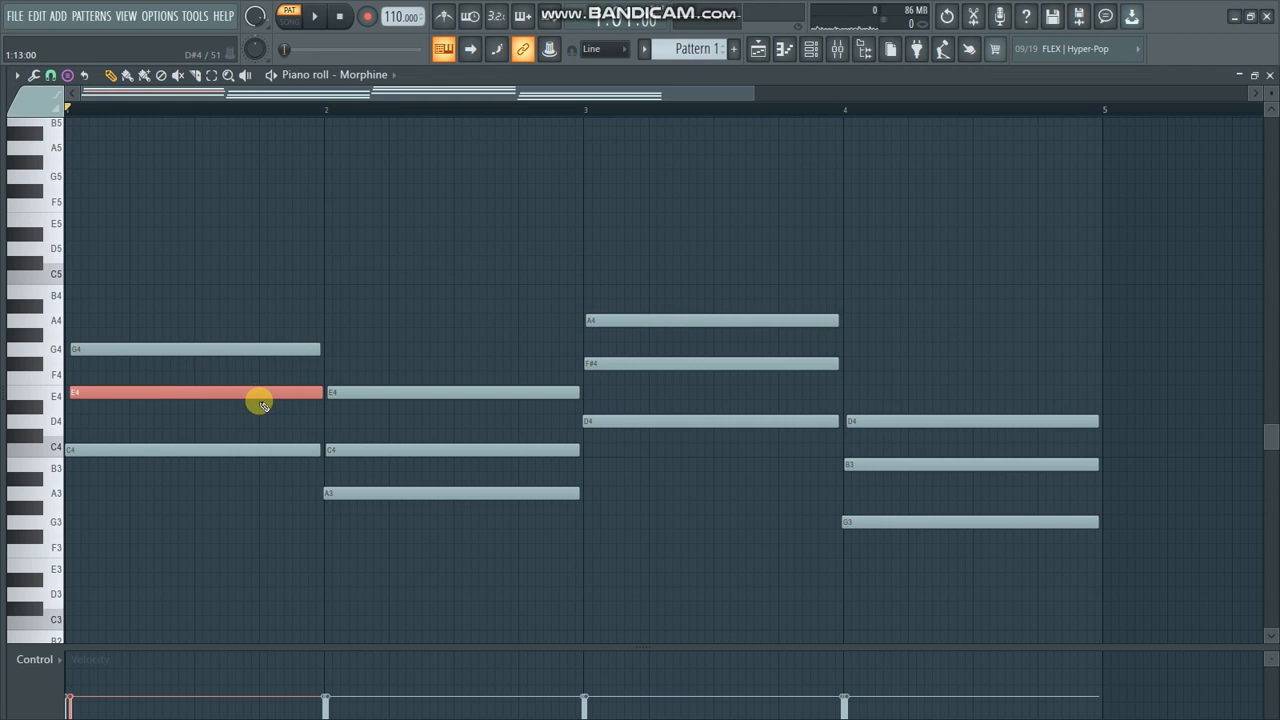
key("ctrl+Up")
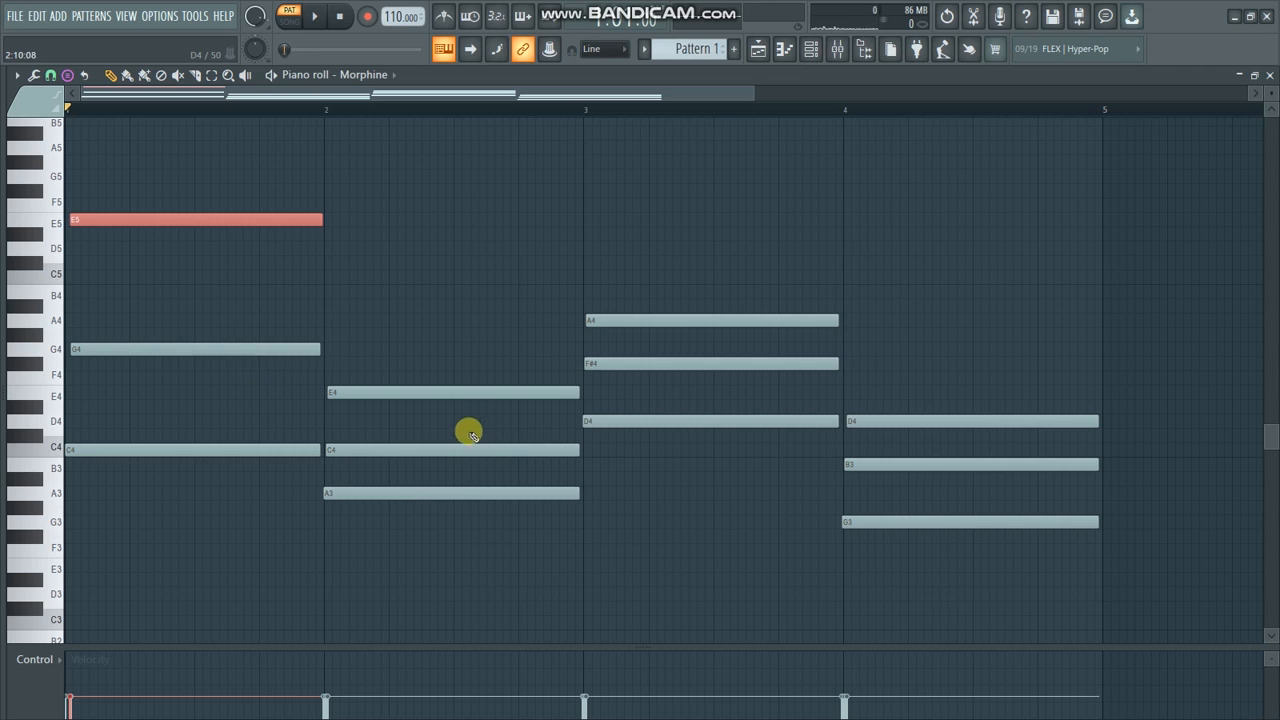
Raise the middle notes of the bar 2 and bar 3 chords an octave, C4 to C5 and F#4 to F#5
mouse_move(480, 394)
left_mouse_down()
mouse_move(480, 376)
mouse_move(475, 395)
left_mouse_up()
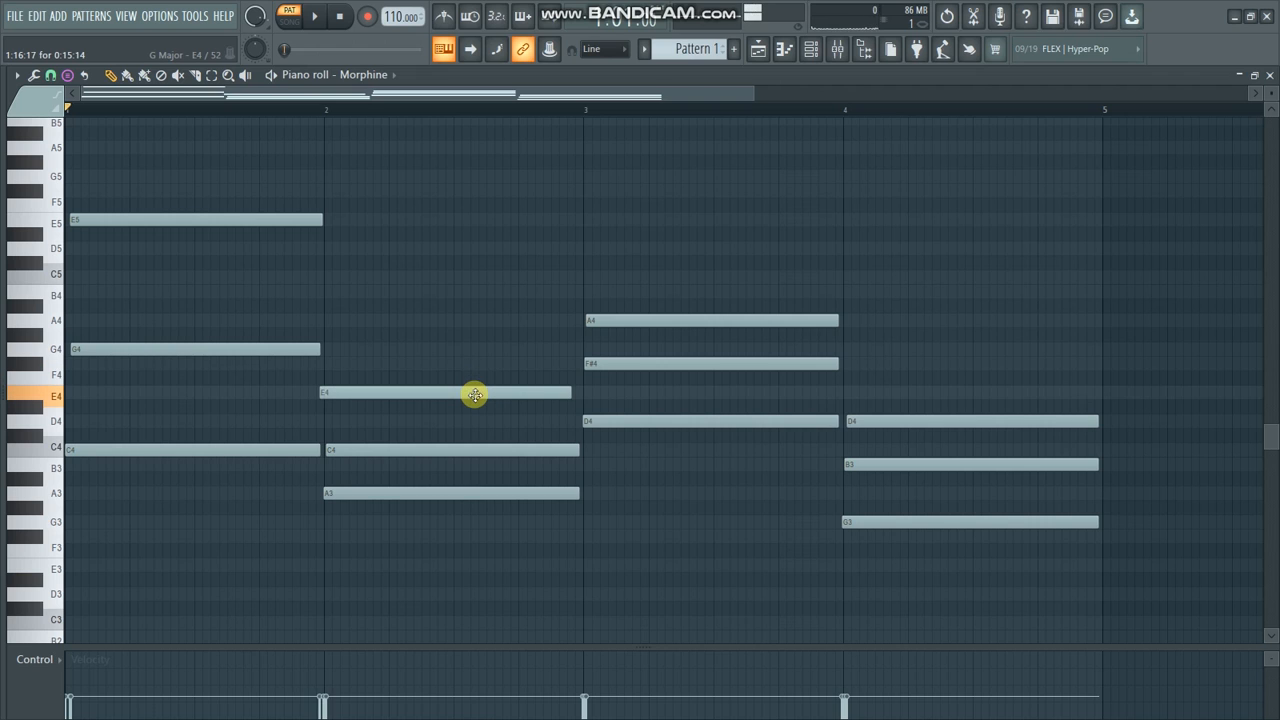
left_click(476, 451)
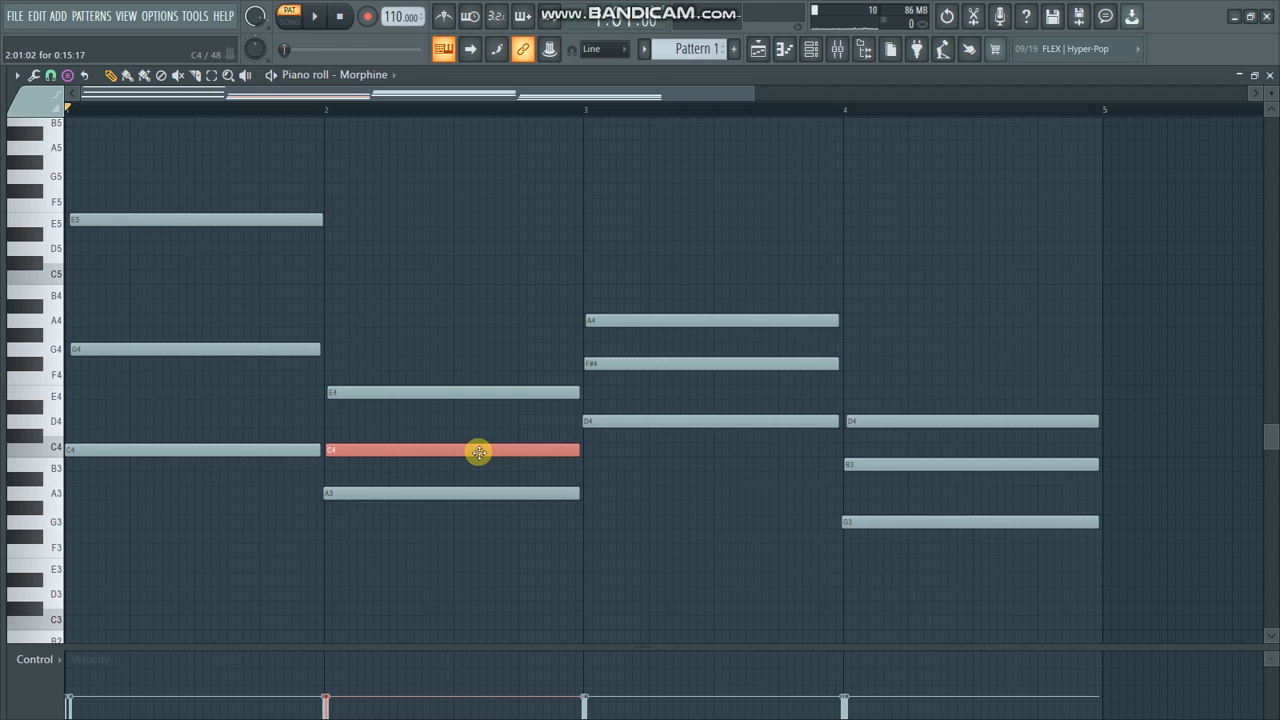
key("ctrl+Up")
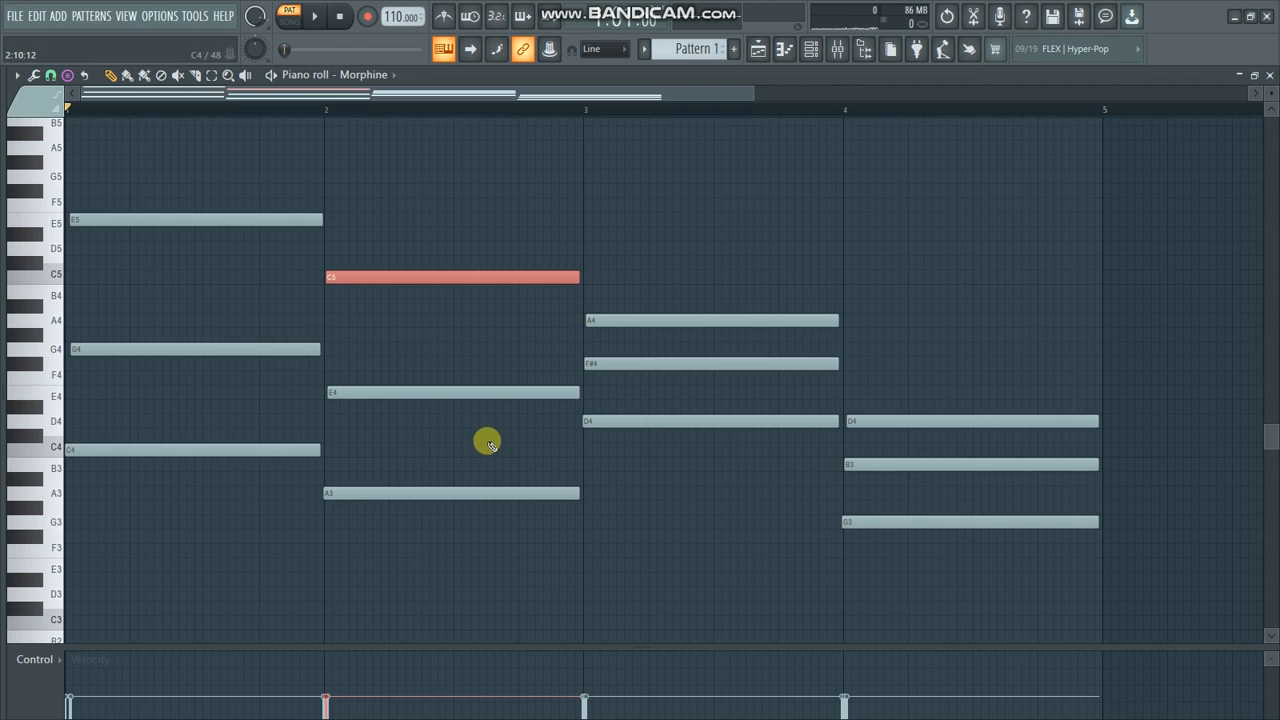
left_click(640, 366)
key("ctrl+Up")
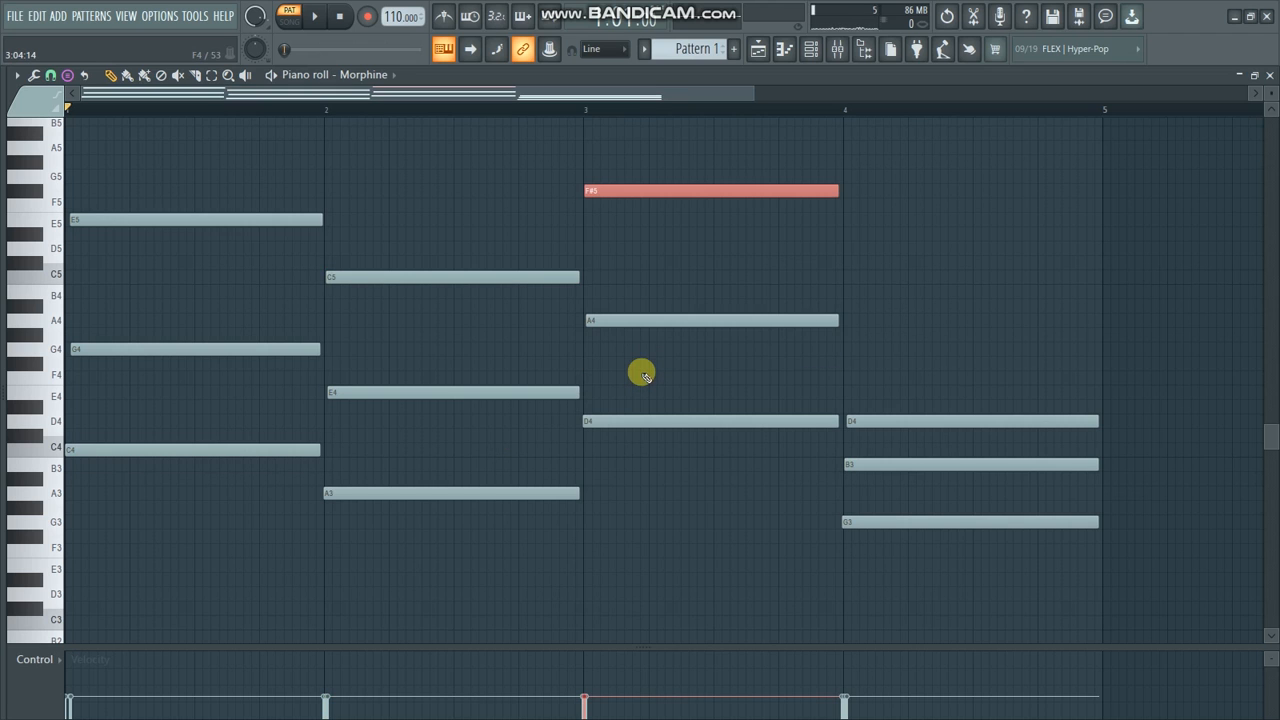
Raise the bar 4 B3 note an octave to B4 and delete the stray chord stamped at bar 5
left_click(946, 466)
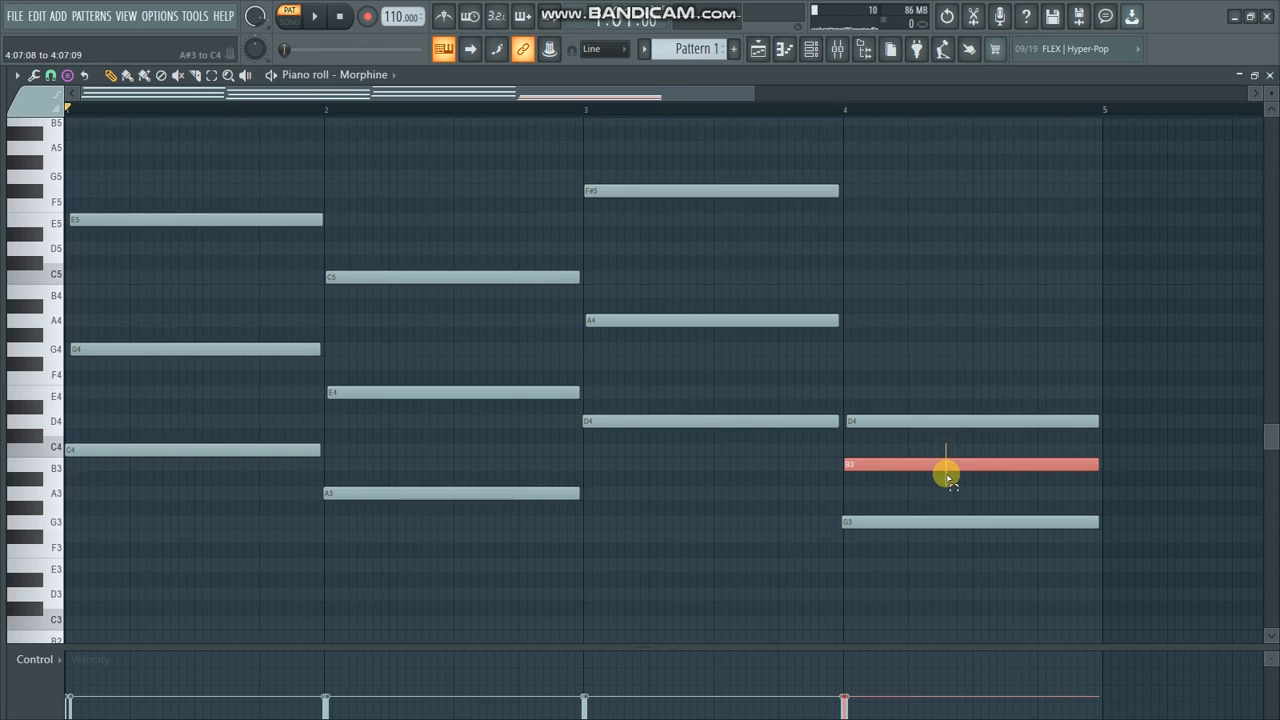
key("ctrl+Up")
scroll(934, 454, "up", 2)
scroll(934, 449, "down", 2)
left_click(1110, 352)
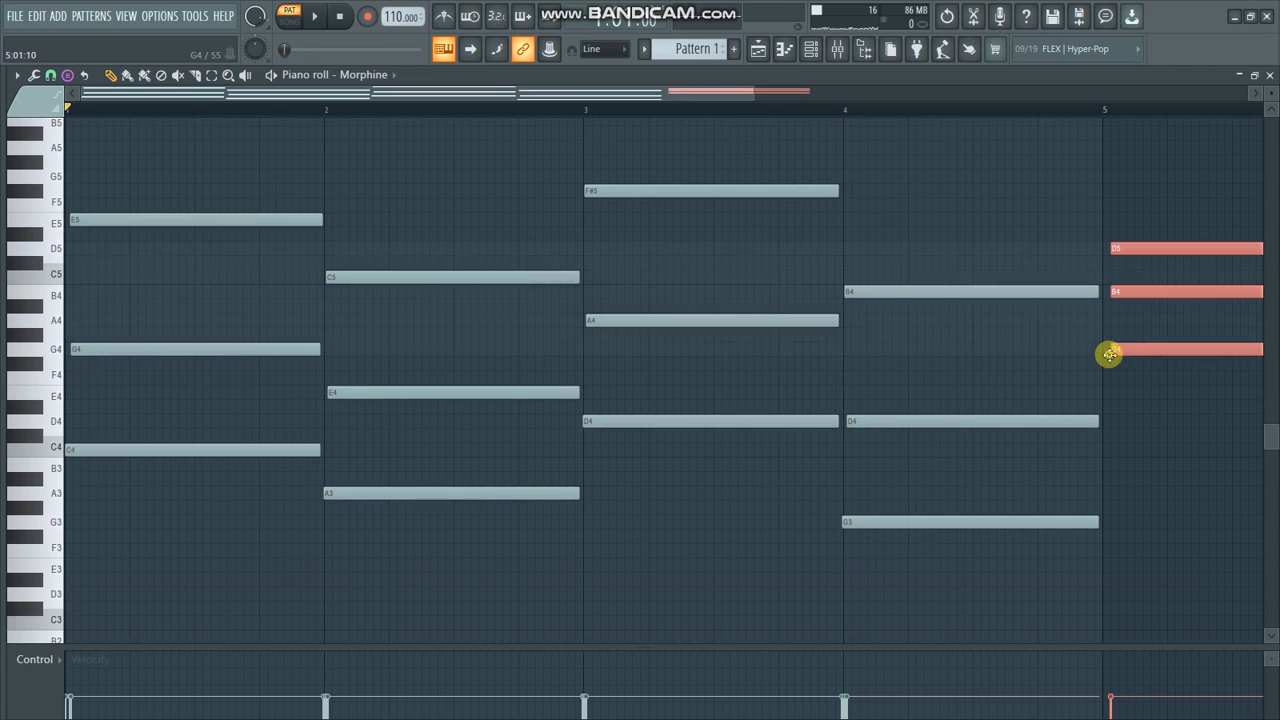
key("Delete")
Play back the progression with the middle chord notes raised an octave, and stop it
key("space")
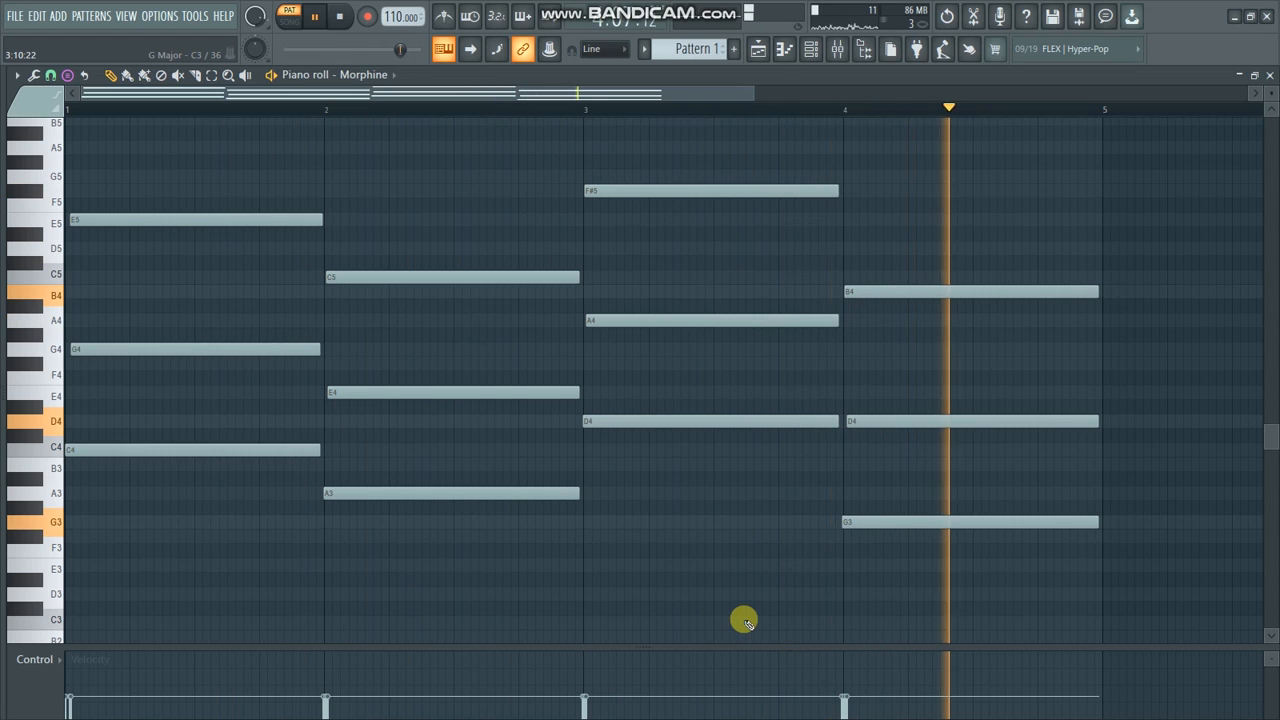
key("space")
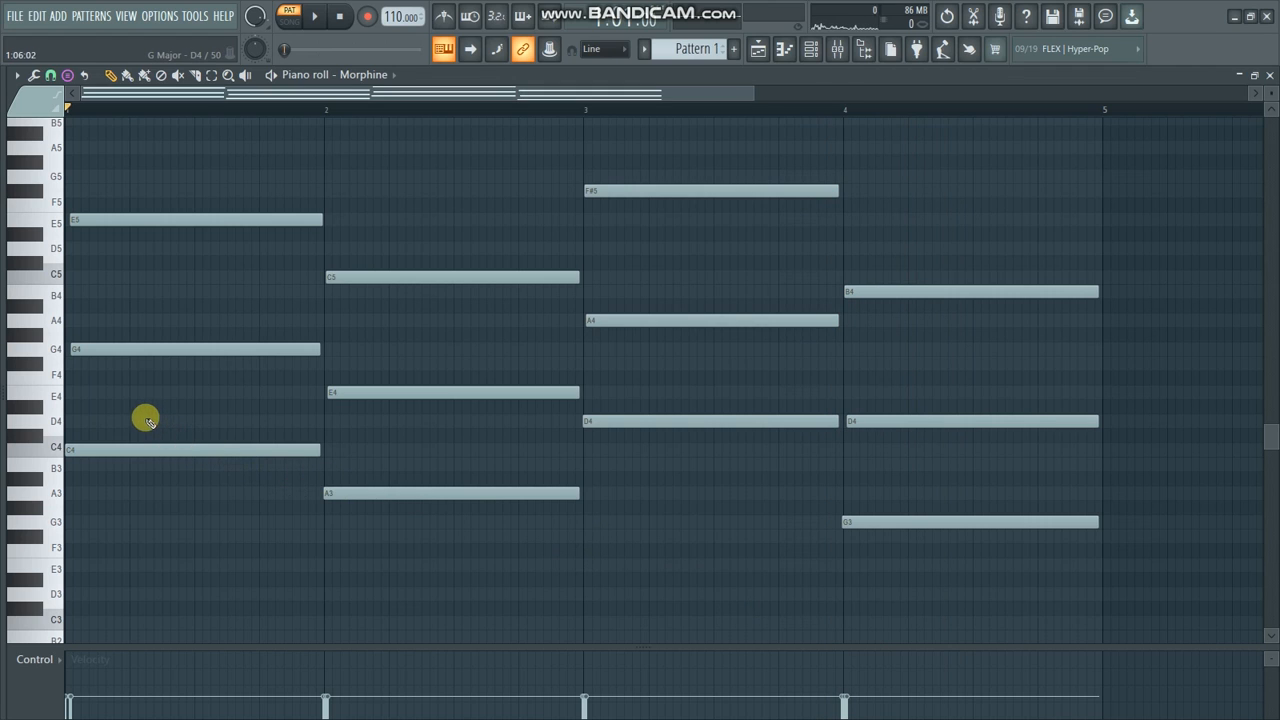
Copy the lowest notes C4, A3, D4 and G3 of the four chords one octave down to C3, A2, D3 and G2
left_click_drag(122, 415, 166, 466)
left_click_drag(386, 470, 425, 522)
left_click_drag(663, 396, 722, 465)
left_click_drag(883, 511, 917, 551)
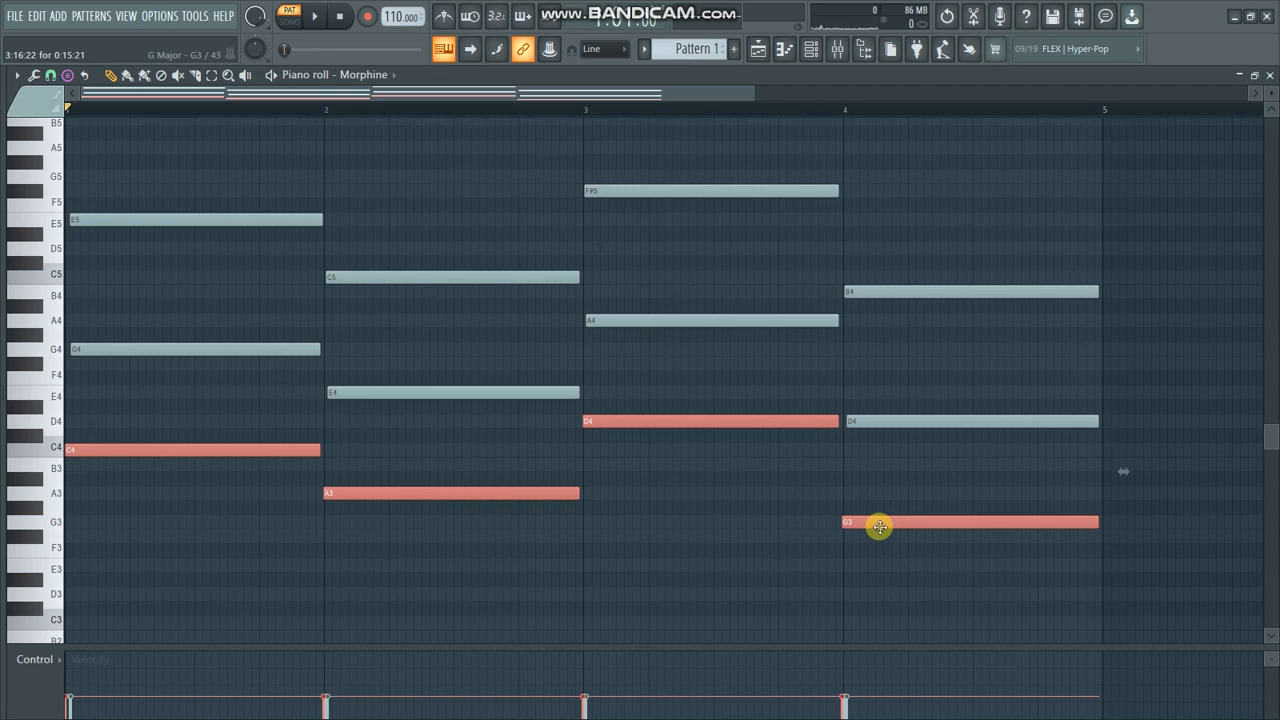
mouse_move(850, 522)
left_mouse_down()
mouse_move(897, 522)
mouse_move(848, 522)
left_mouse_up()
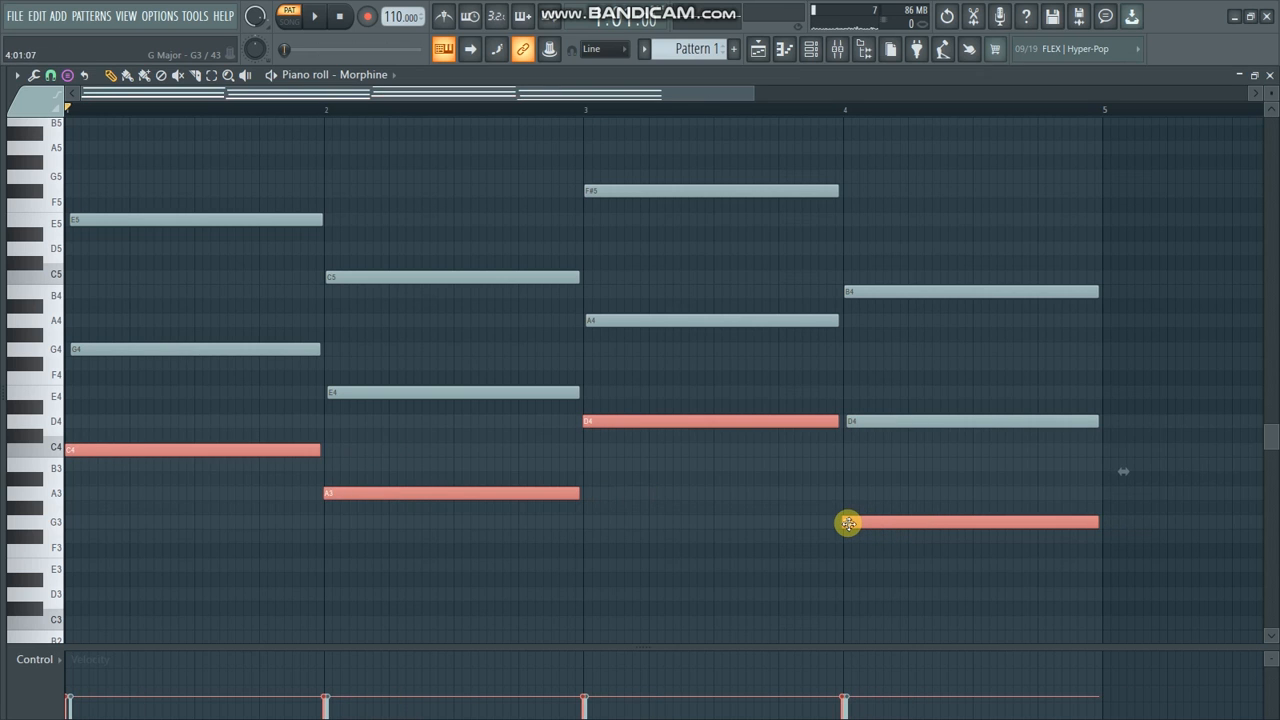
key("ctrl+Down")
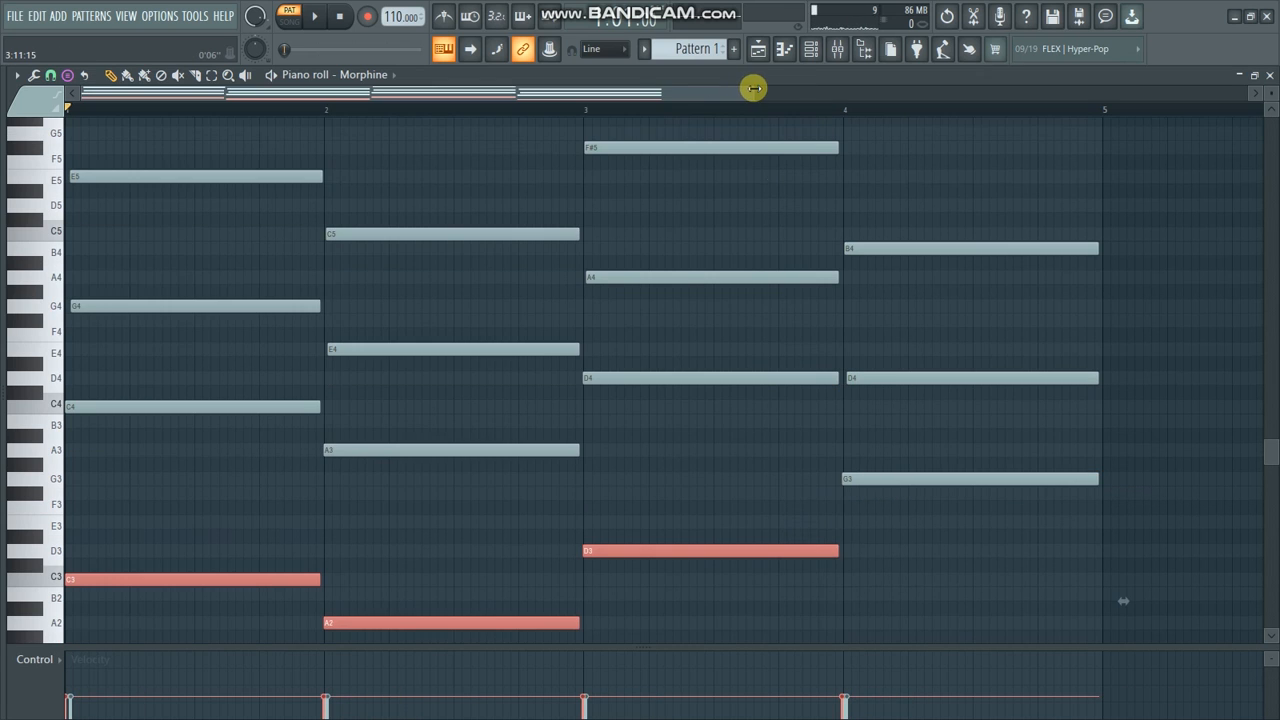
Bring the whole note range into view and play back the progression with the added bass notes
left_click_drag(754, 88, 943, 89)
scroll(718, 370, "down", 2)
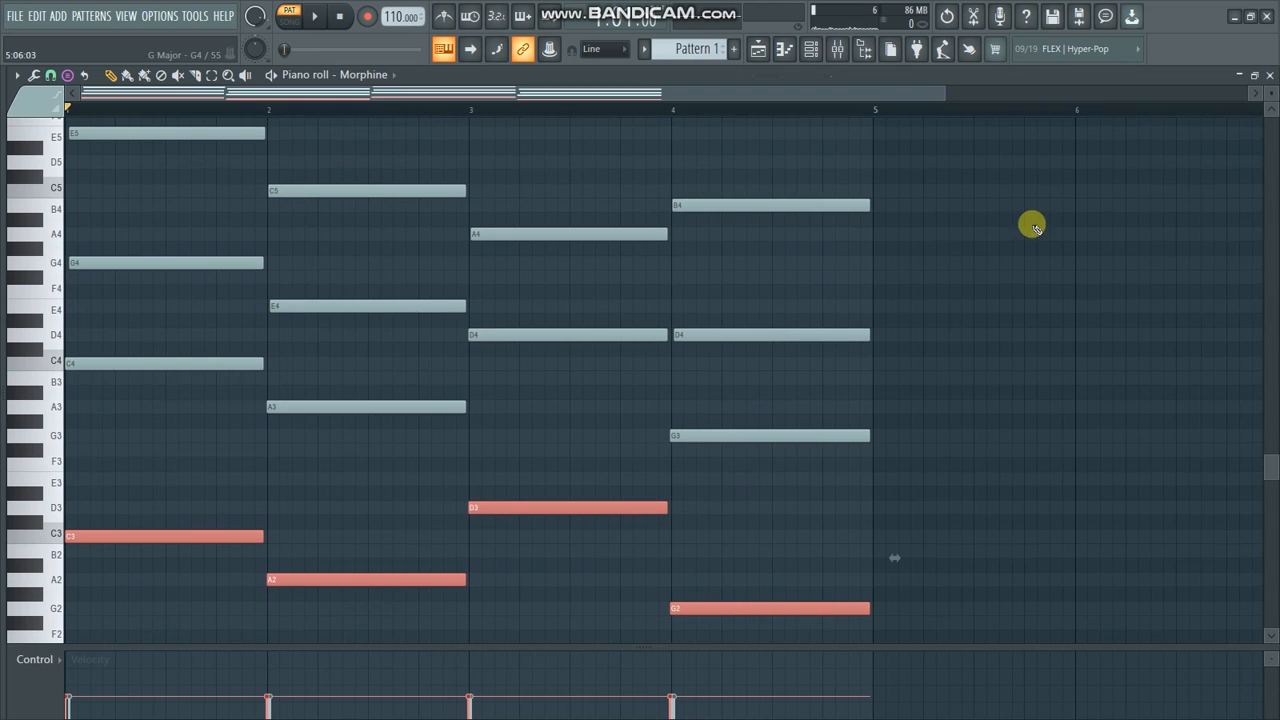
left_click_drag(1271, 93, 1271, 114)
scroll(830, 295, "up", 1)
scroll(826, 295, "up", 1)
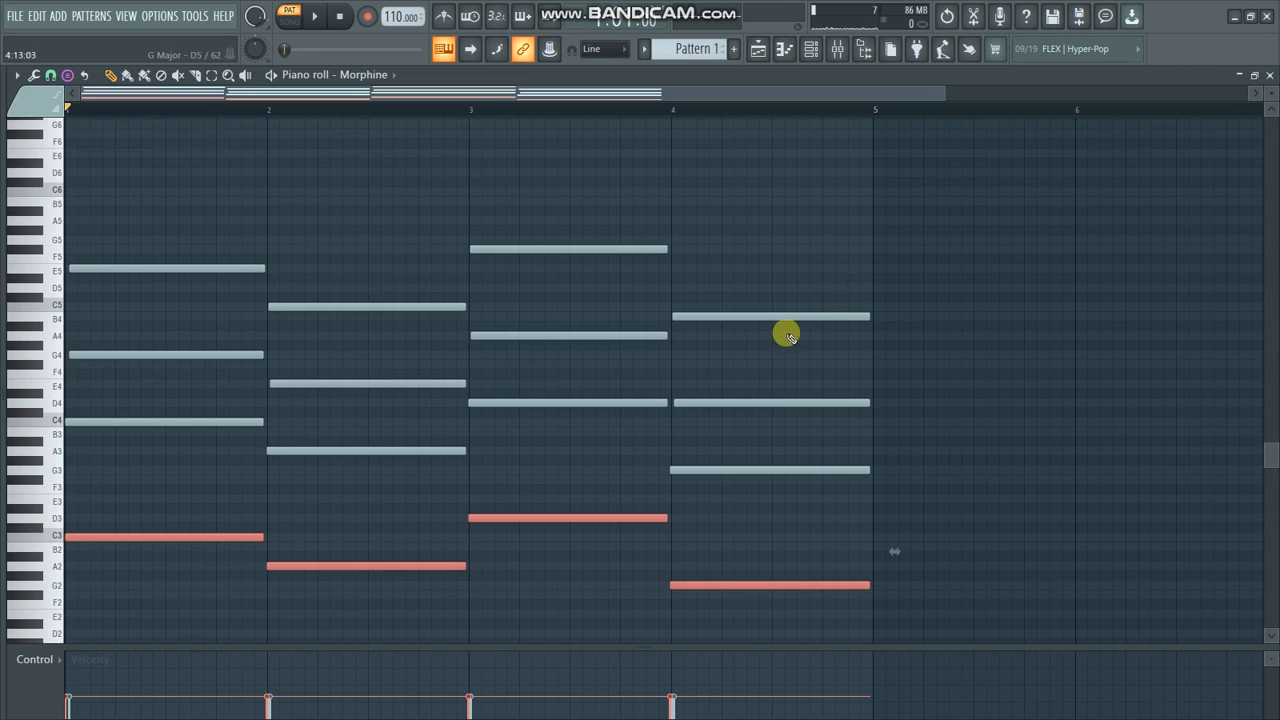
key("space")
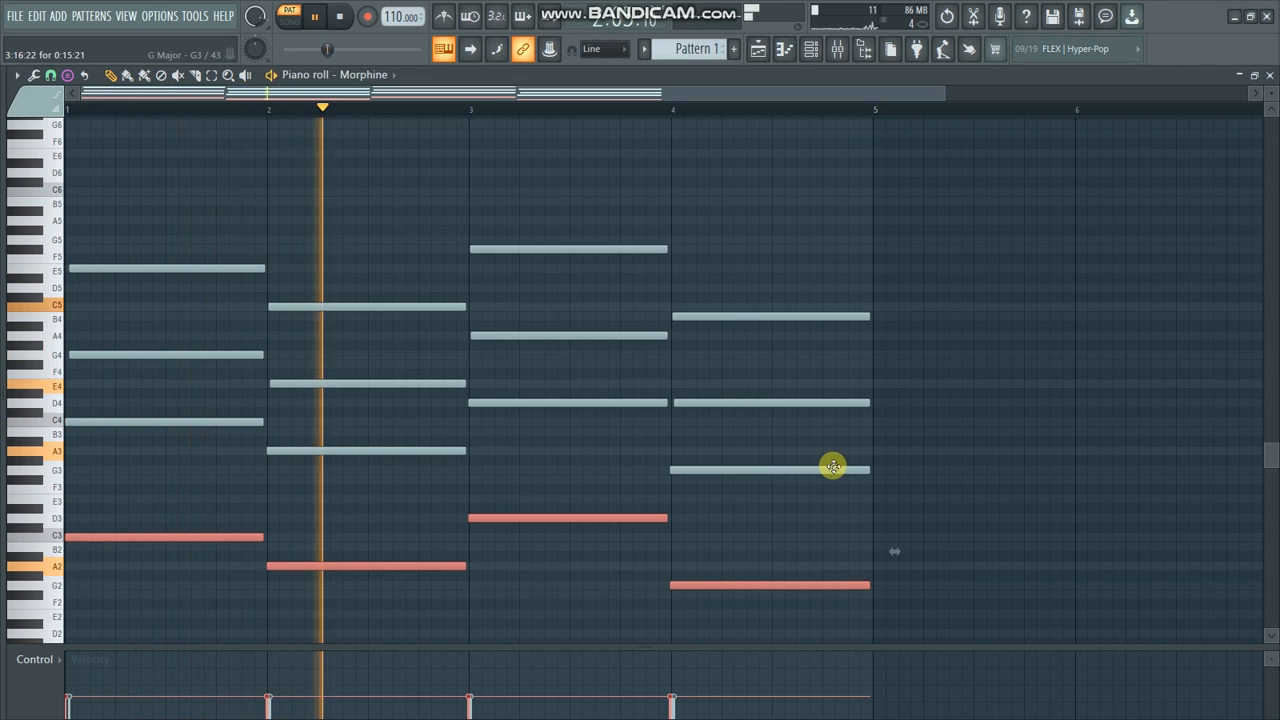
scroll(833, 467, "down", 1)
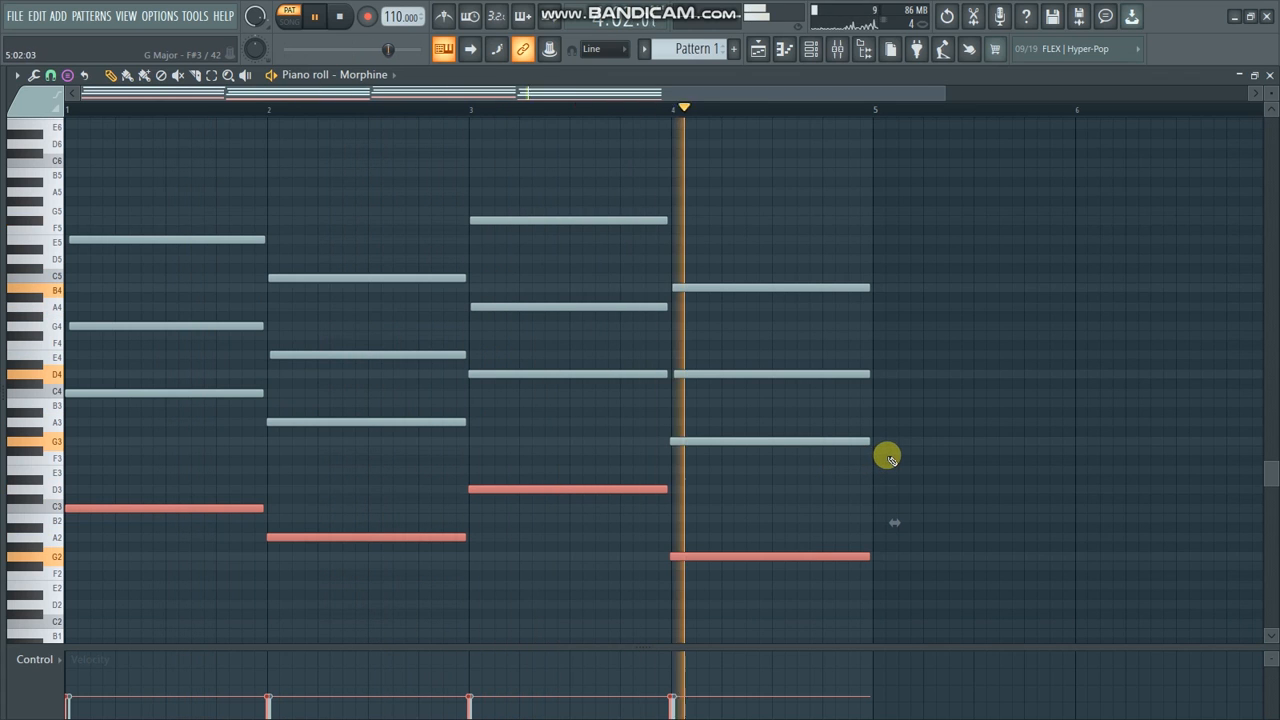
key("space")
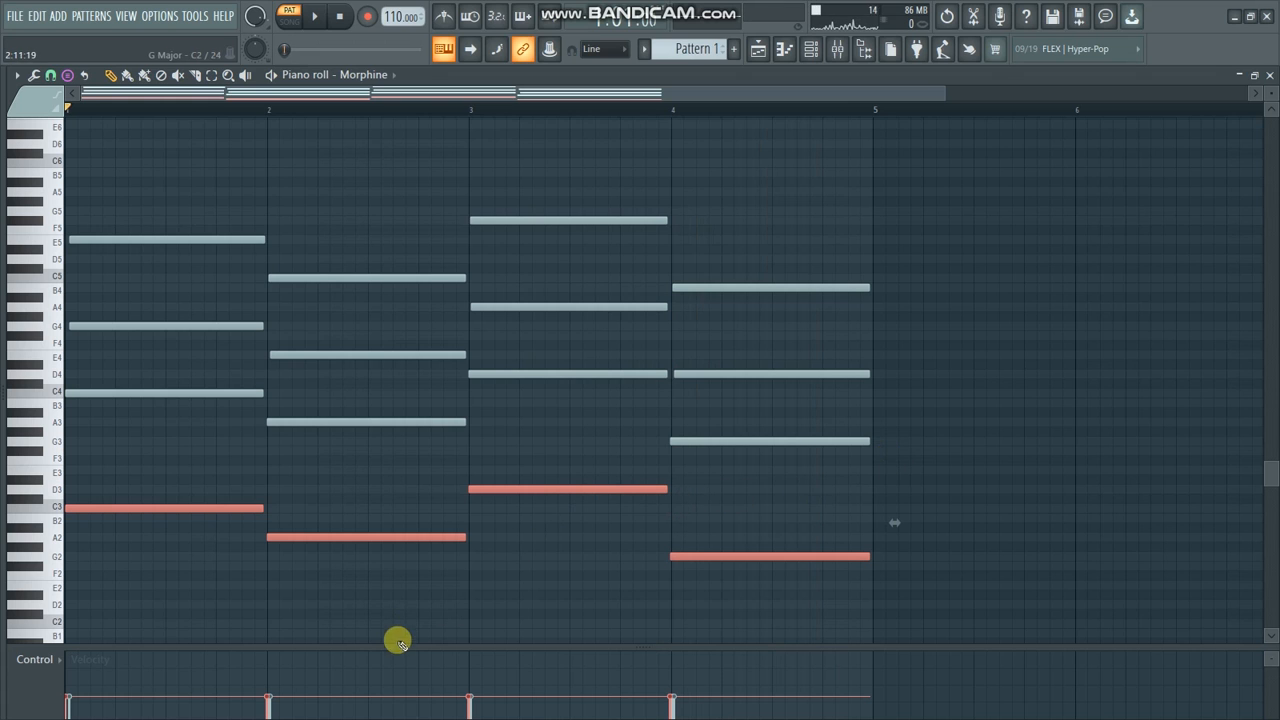
Lower the velocity of the four bass notes to about 19%, leaving the upper chord notes unchanged
left_click_drag(423, 647, 440, 514)
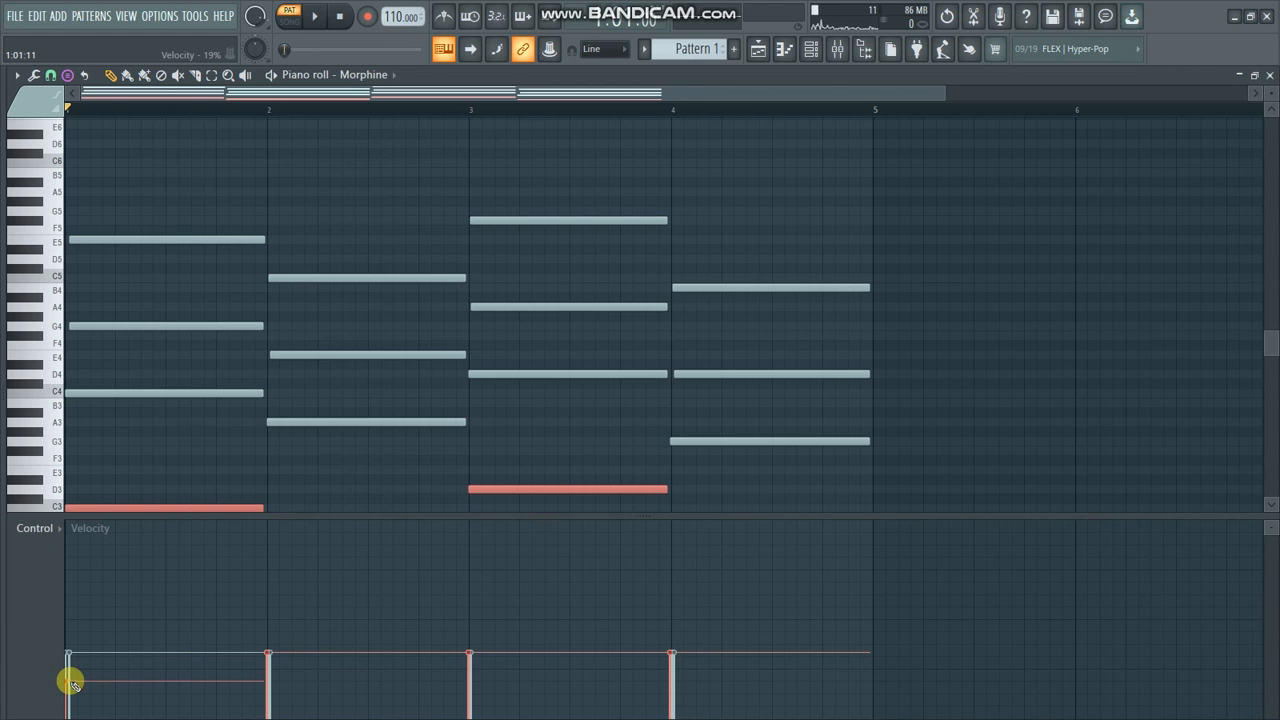
left_click_drag(105, 690, 257, 689)
left_click_drag(392, 677, 703, 684)
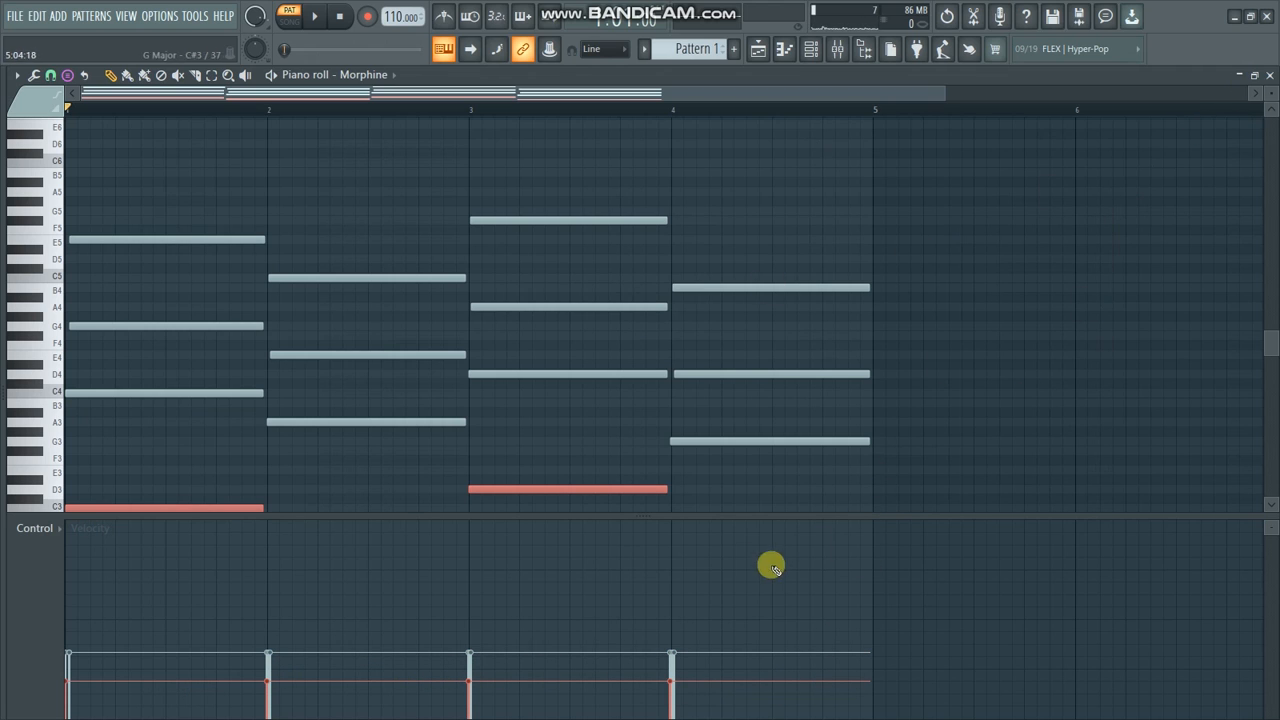
left_click_drag(674, 514, 669, 642)
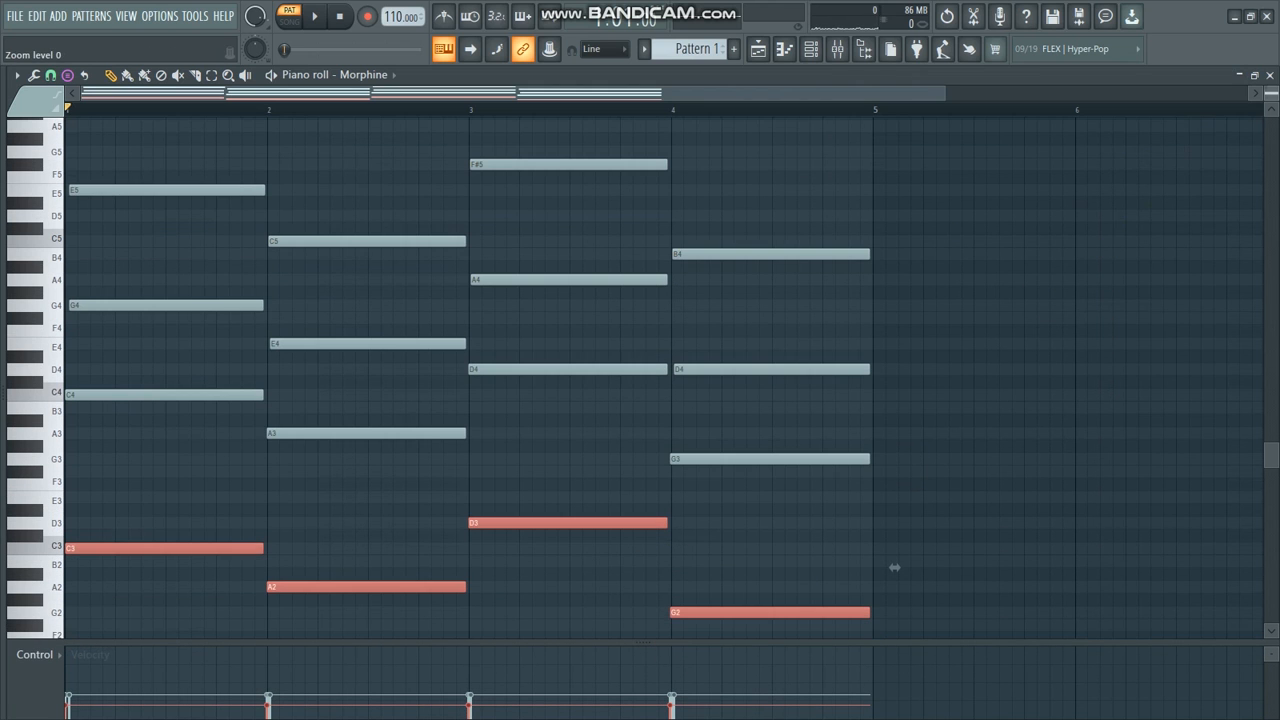
Play back the four-bar progression with the quieter bass notes and stop it
scroll(510, 315, "down", 1)
scroll(510, 315, "up", 1)
key("space")
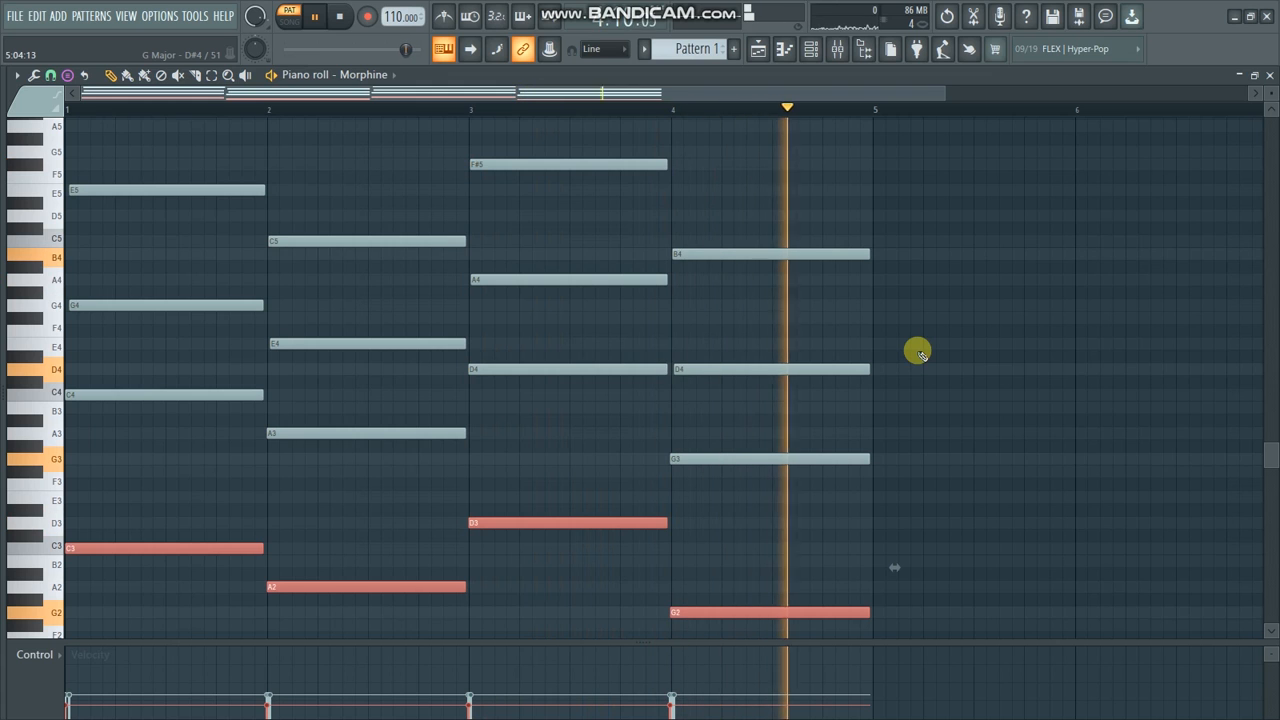
key("space")
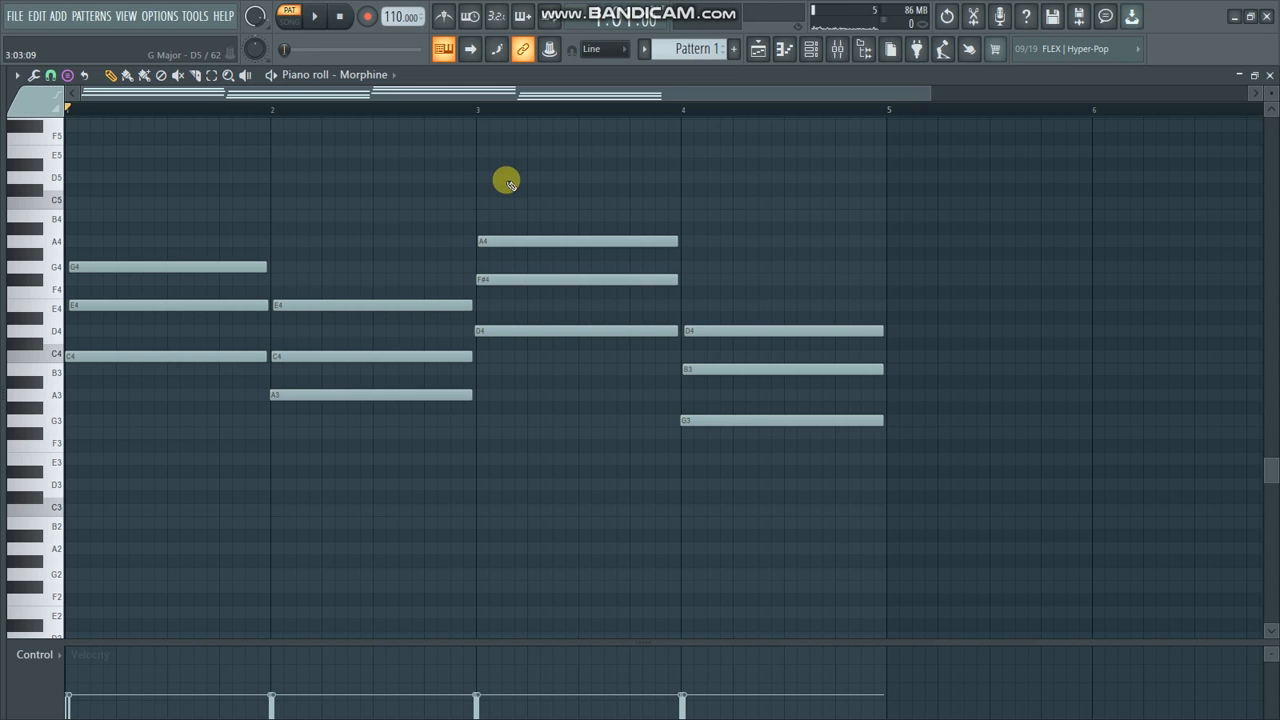
Delete all notes of the four-bar progression from the Morphine piano roll
key("ctrl+a")
key("Delete")
scroll(720, 92, "up", 2)
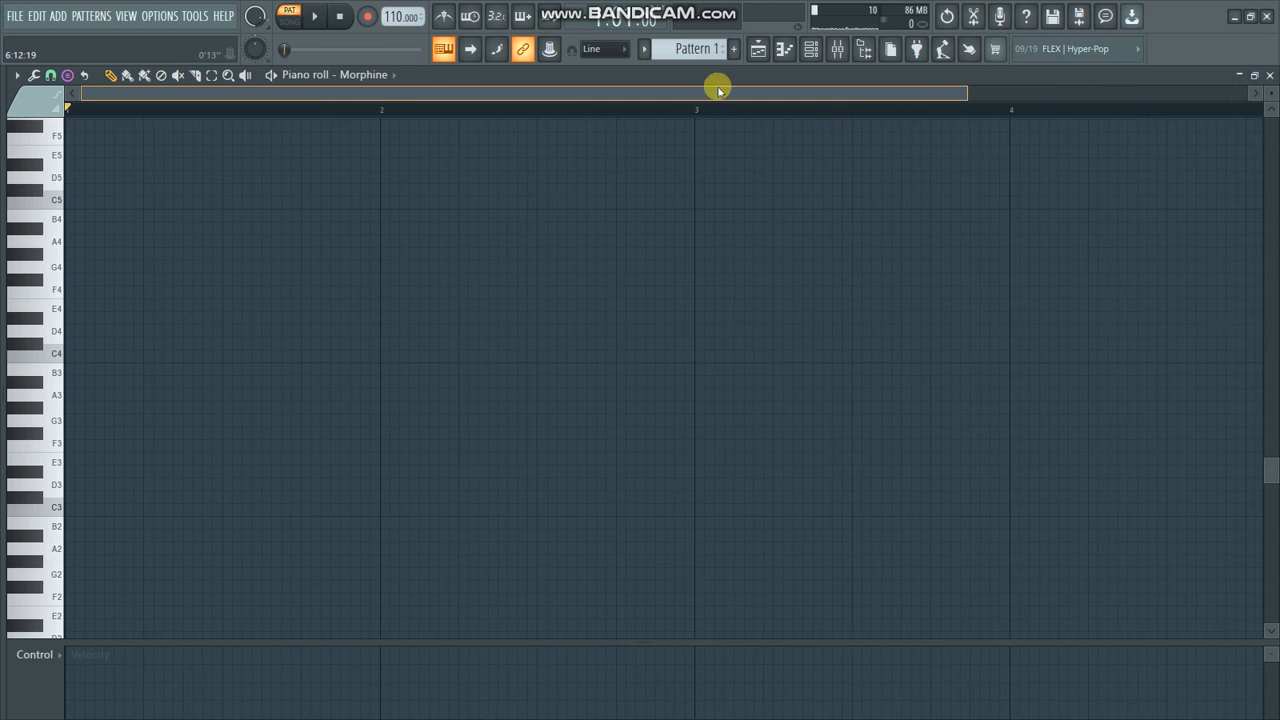
Set the piano roll's scale highlighting to Automatic
left_click(18, 76)
mouse_move(46, 174)
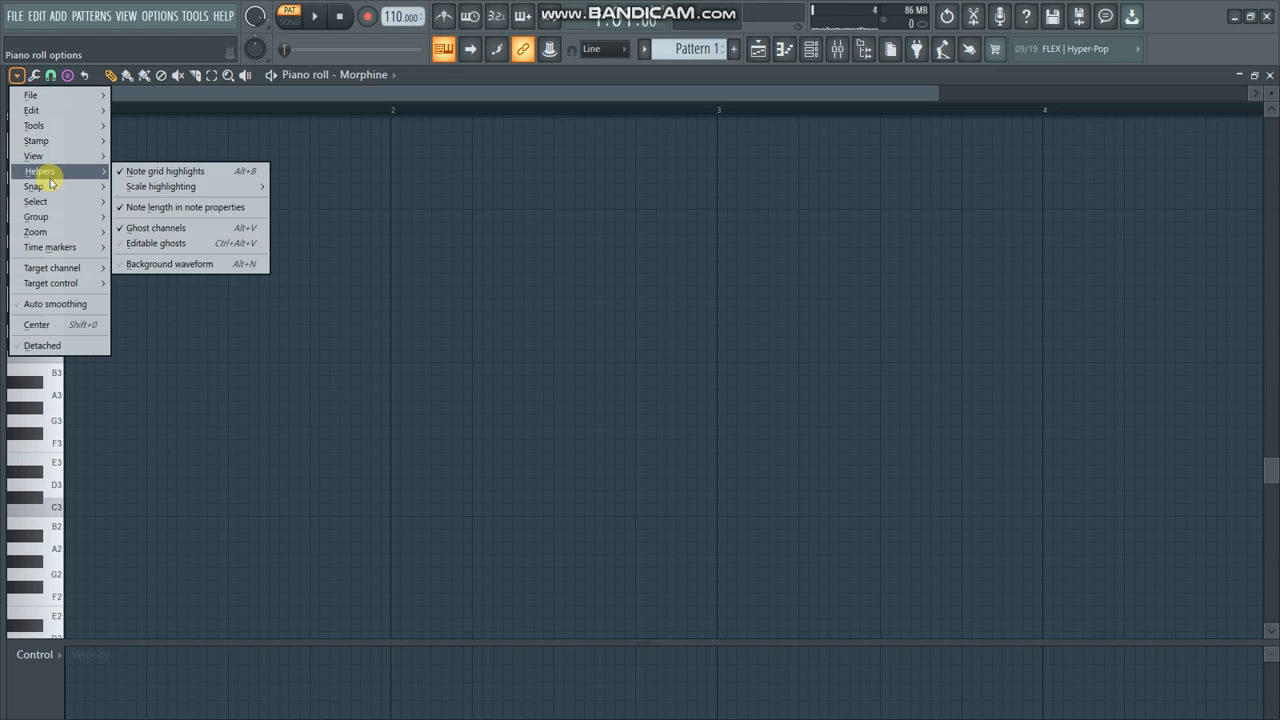
mouse_move(185, 197)
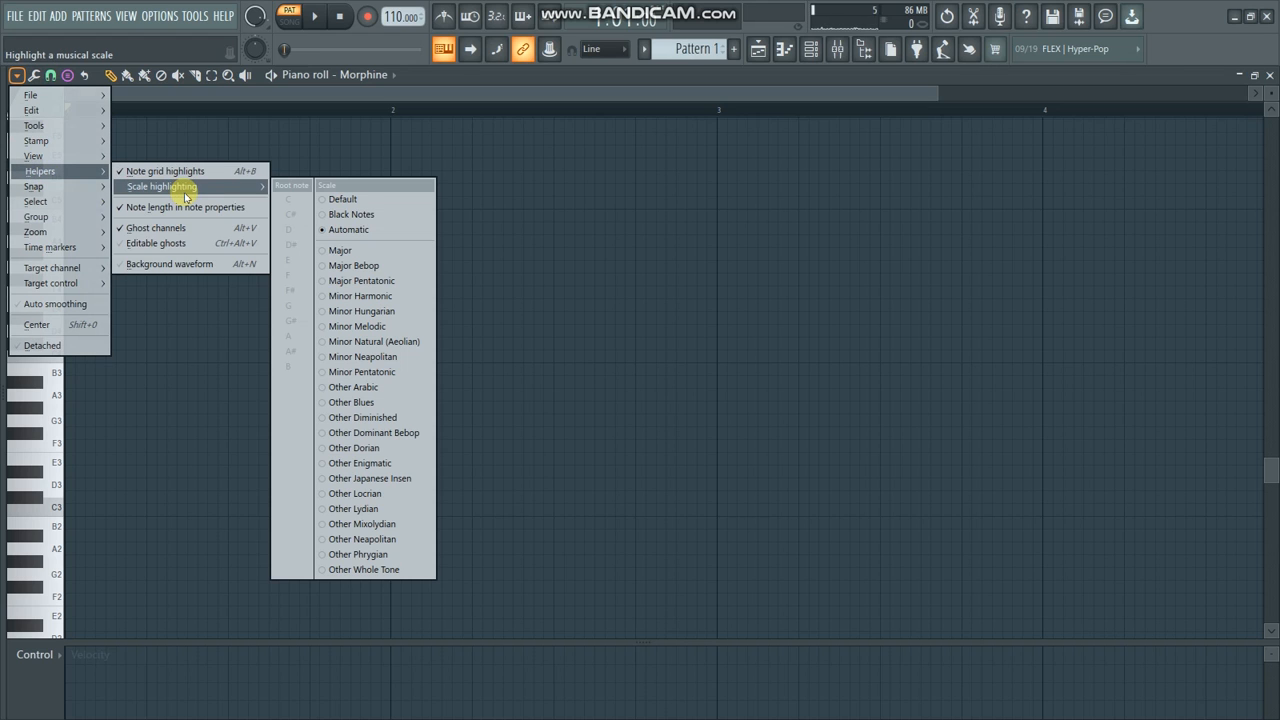
left_click(362, 234)
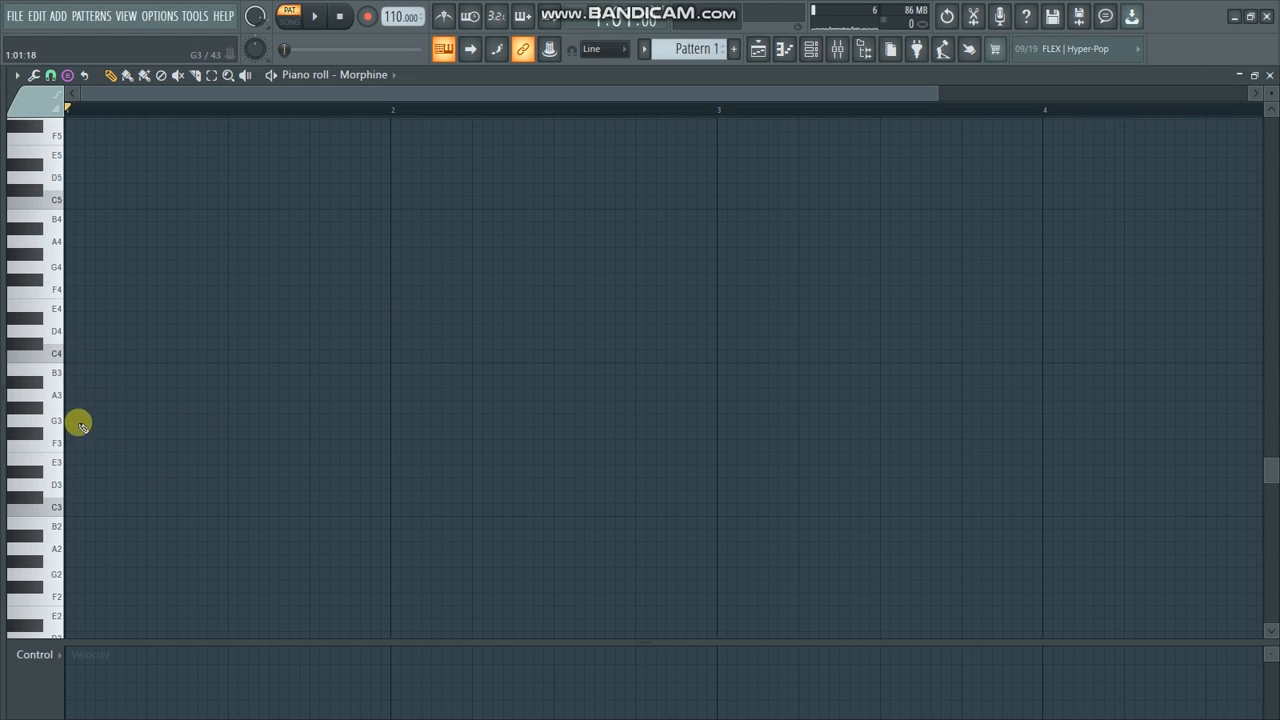
left_click(68, 421)
key("ctrl+a")
key("Delete")
left_click(49, 76)
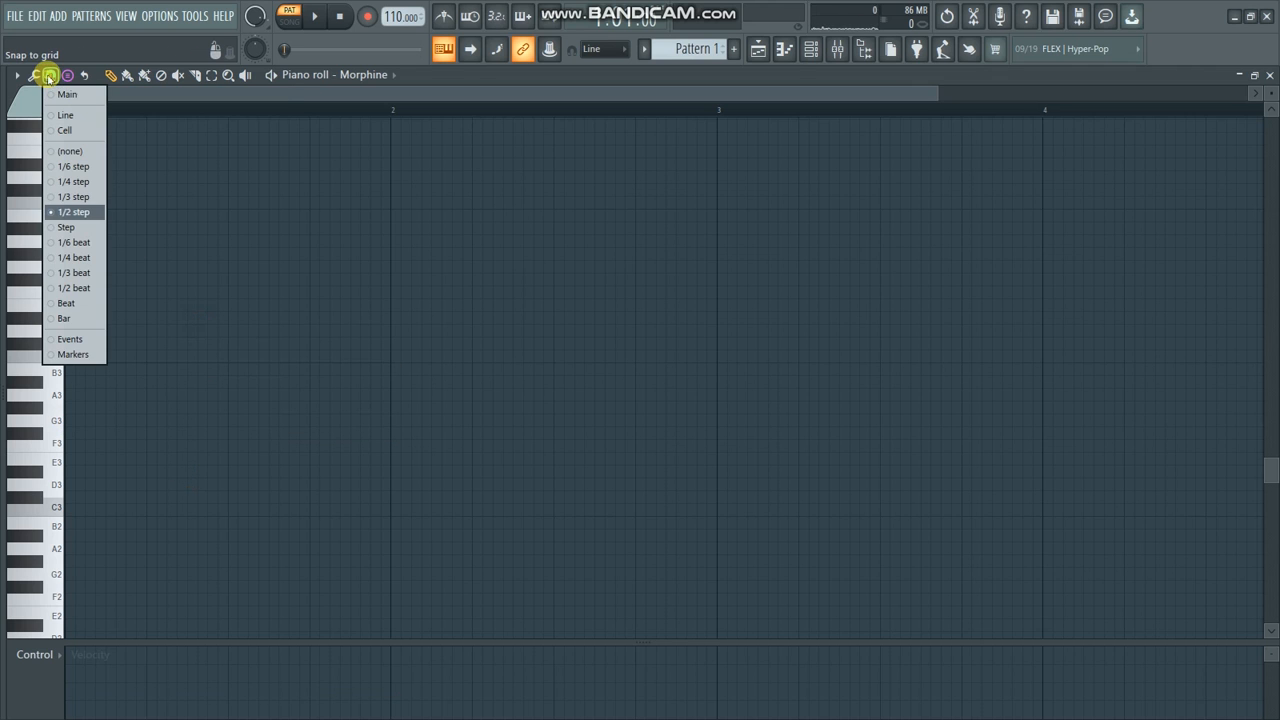
left_click(72, 434)
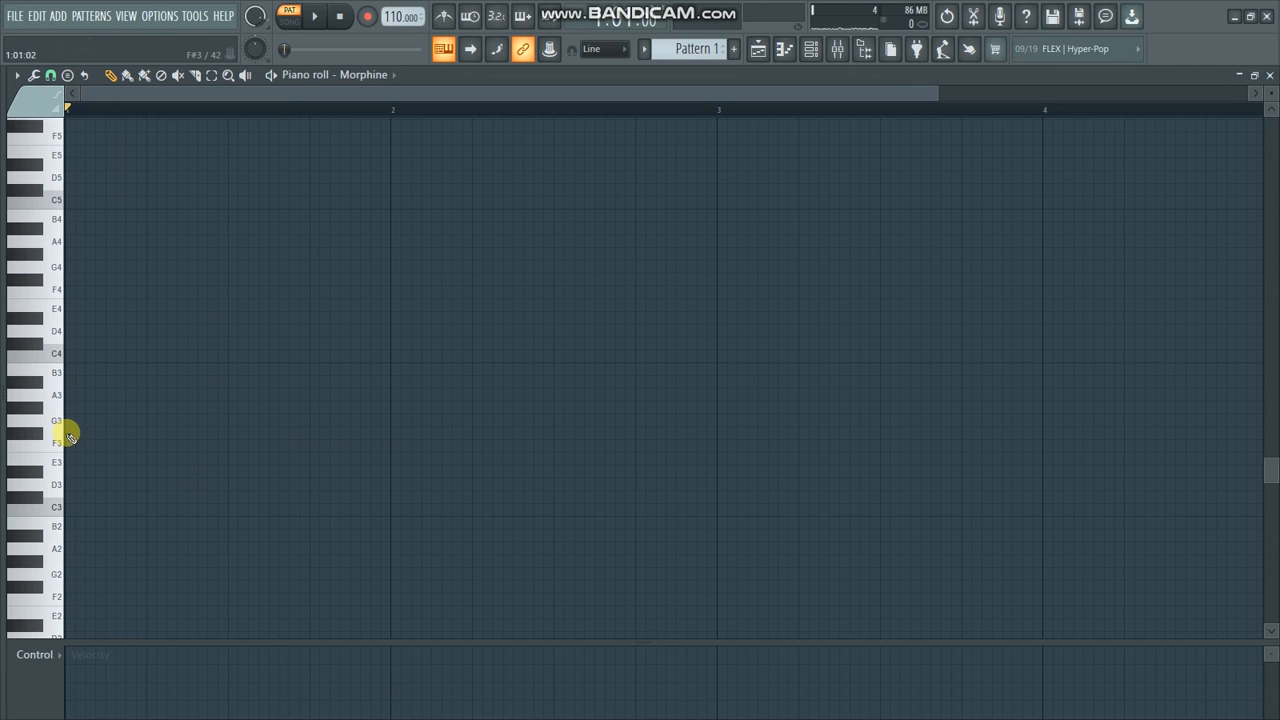
left_click(70, 434)
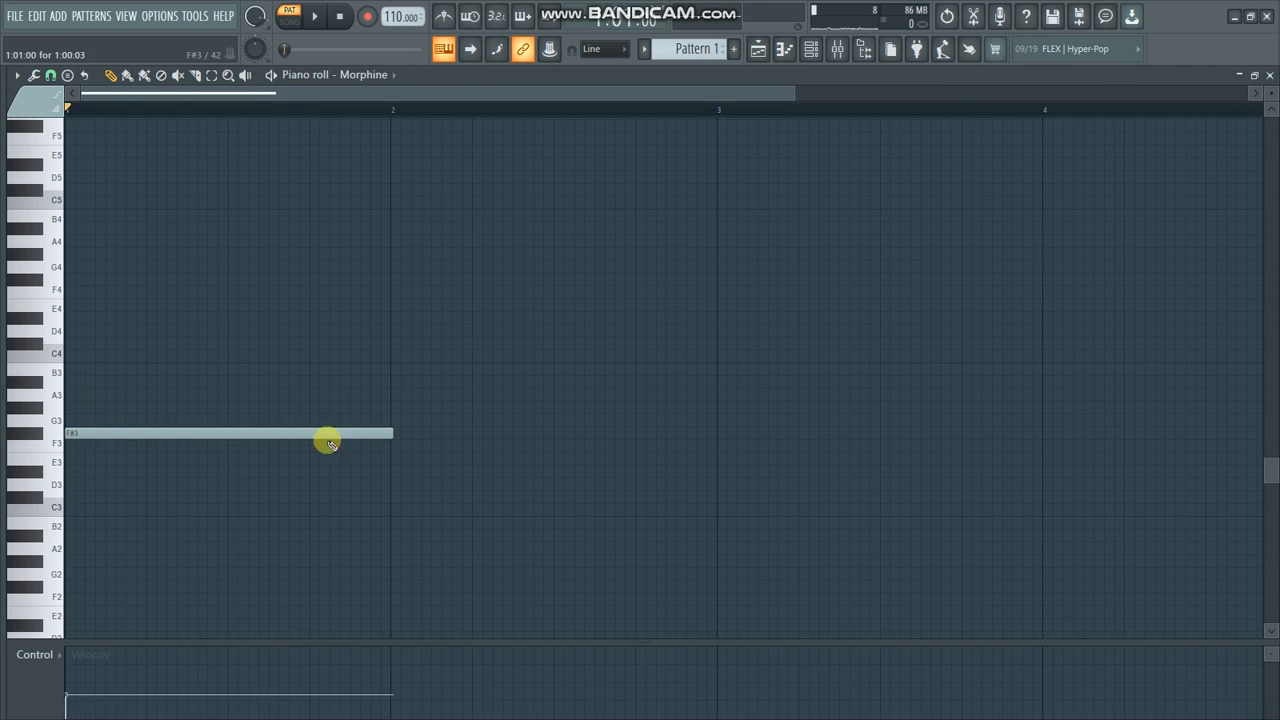
right_click(290, 436)
Add a G#3 note at bar 1, slice it at the bar 2 line and delete the excess end
left_click(120, 410)
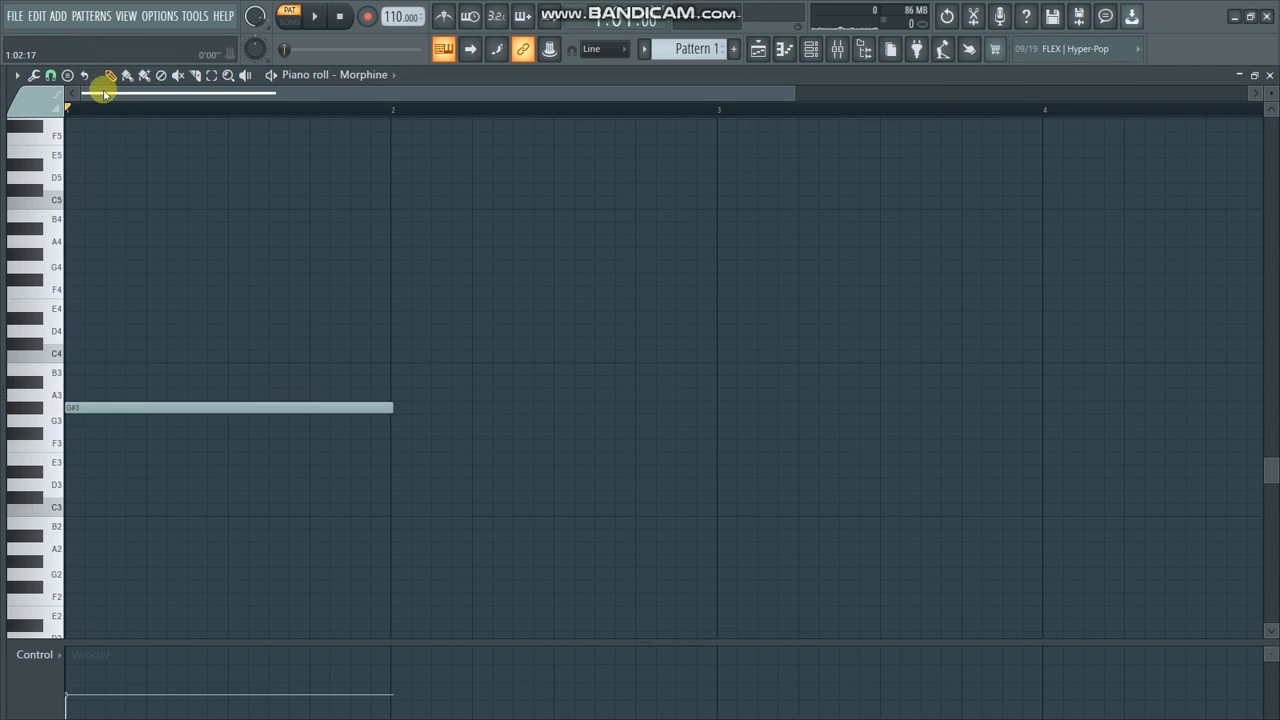
left_click(194, 77)
left_click_drag(392, 397, 405, 417)
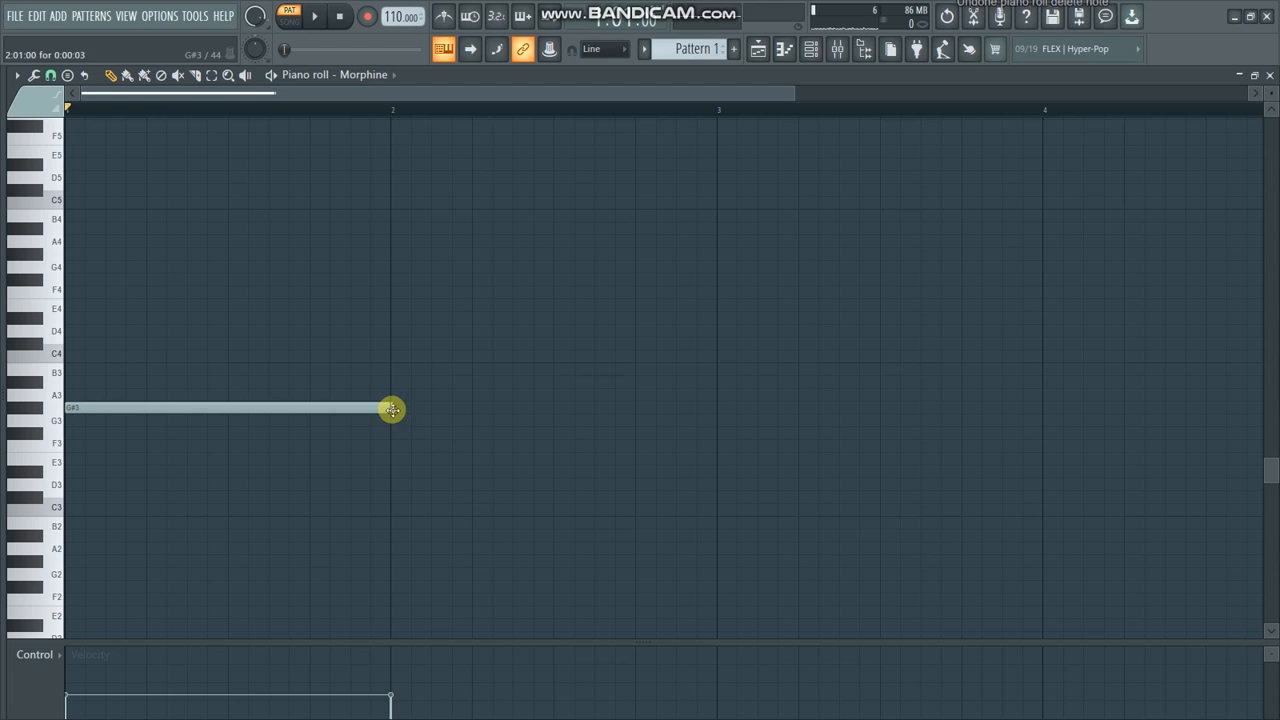
right_click(391, 410)
Draw one-bar root notes F#3 at bar 2, E3 at bar 3 and A3 at bar 4
left_click(391, 436)
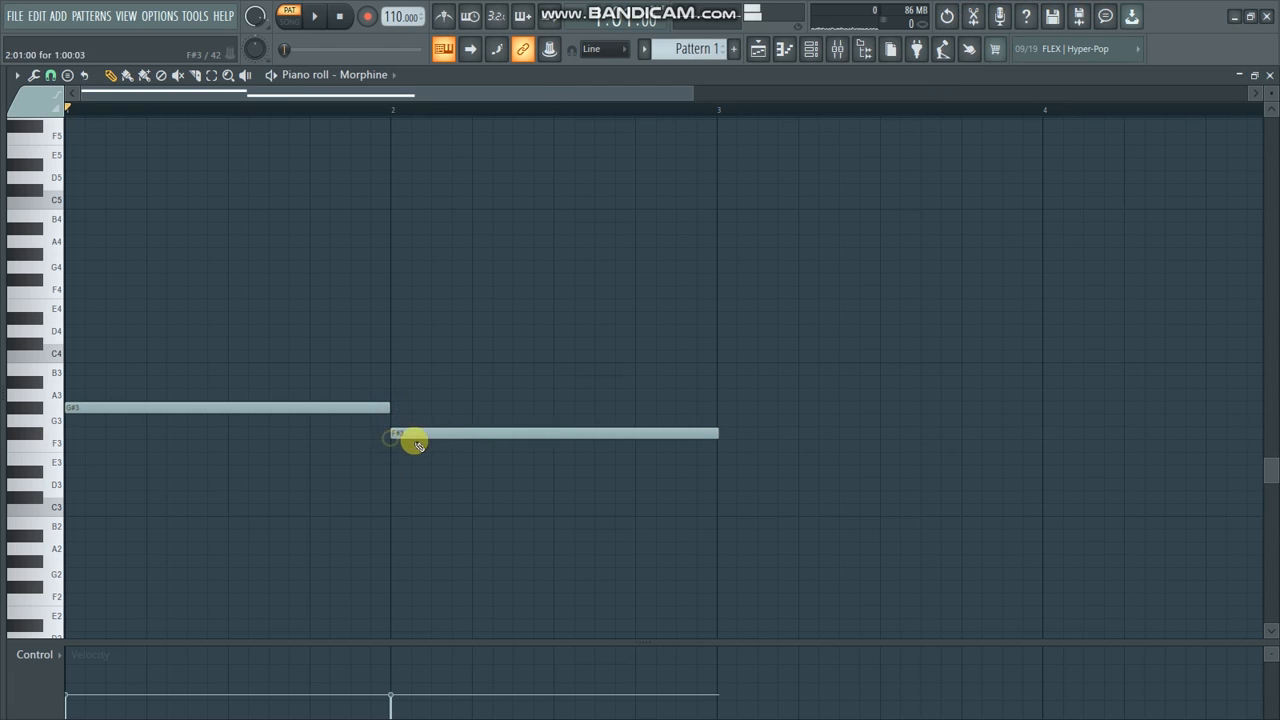
right_click(622, 430)
left_click(390, 436)
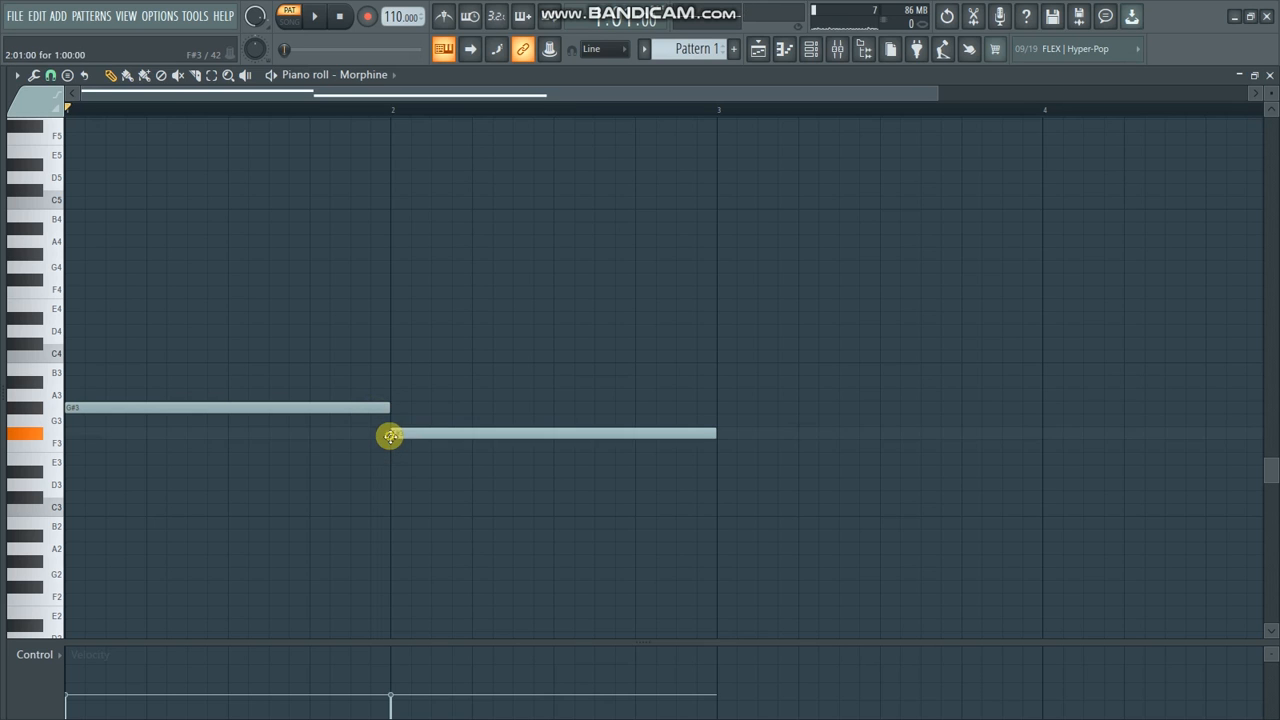
left_click_drag(829, 92, 869, 93)
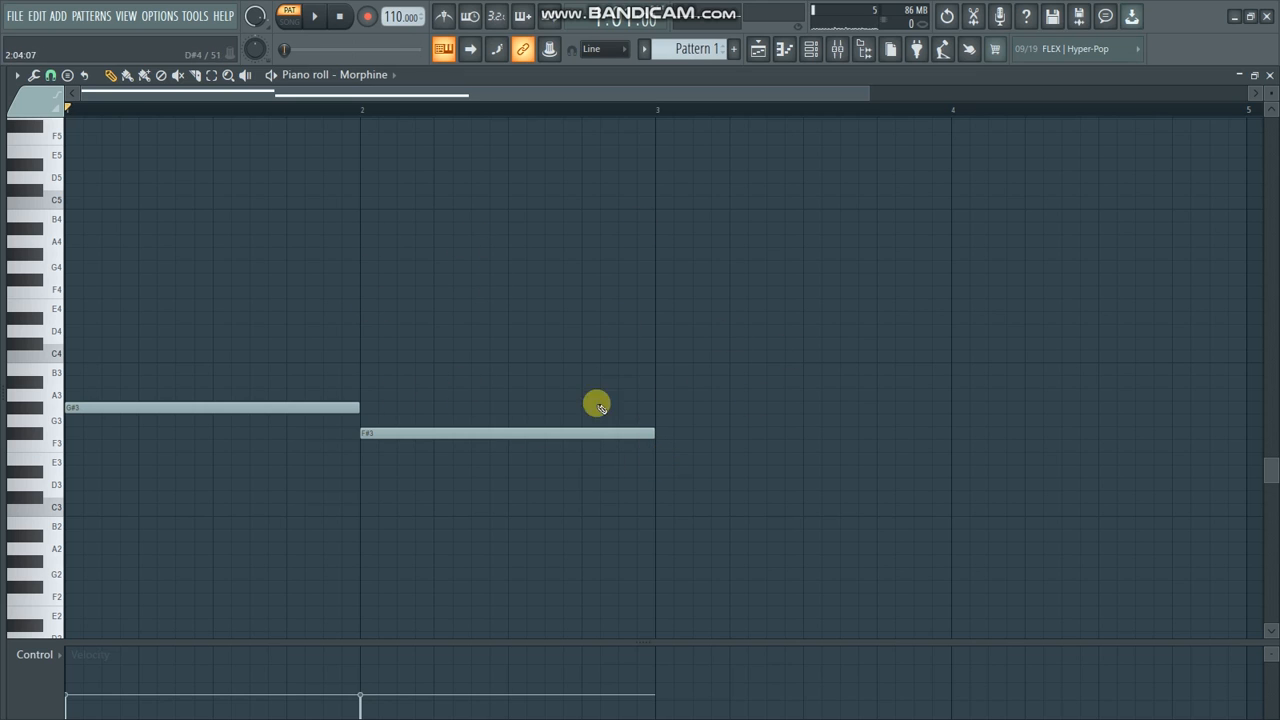
left_click(656, 459)
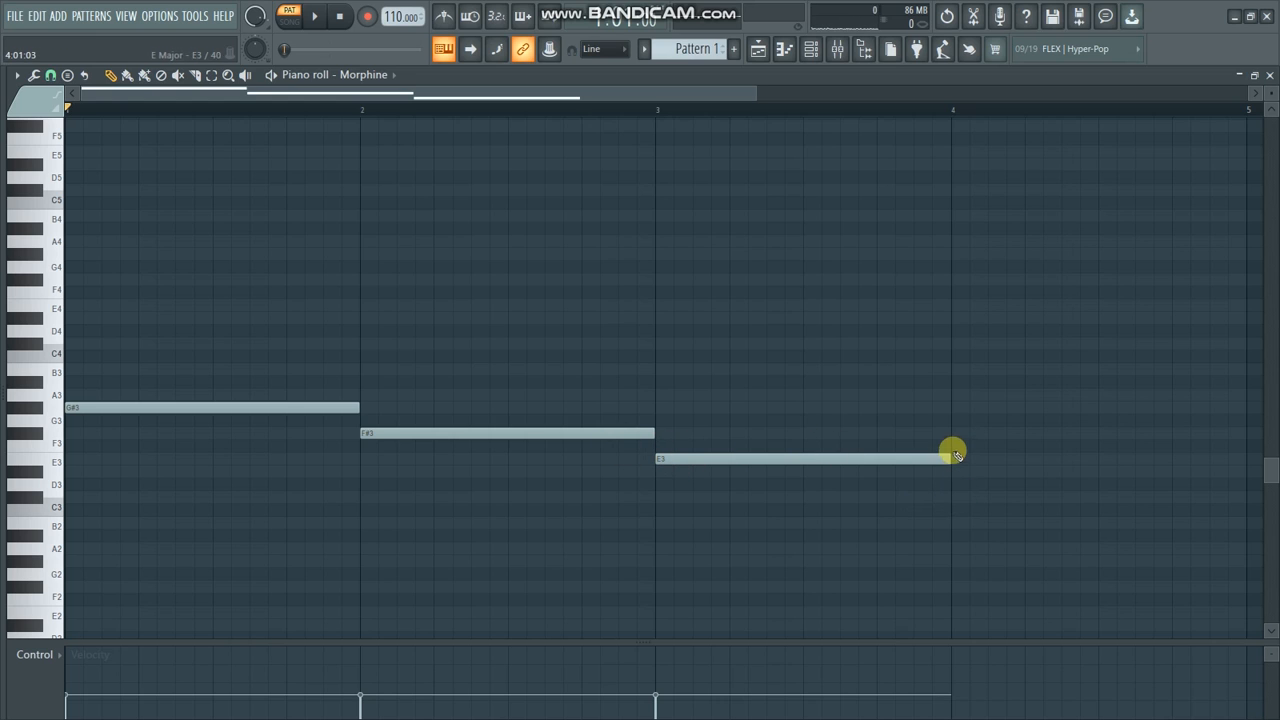
left_click(953, 395)
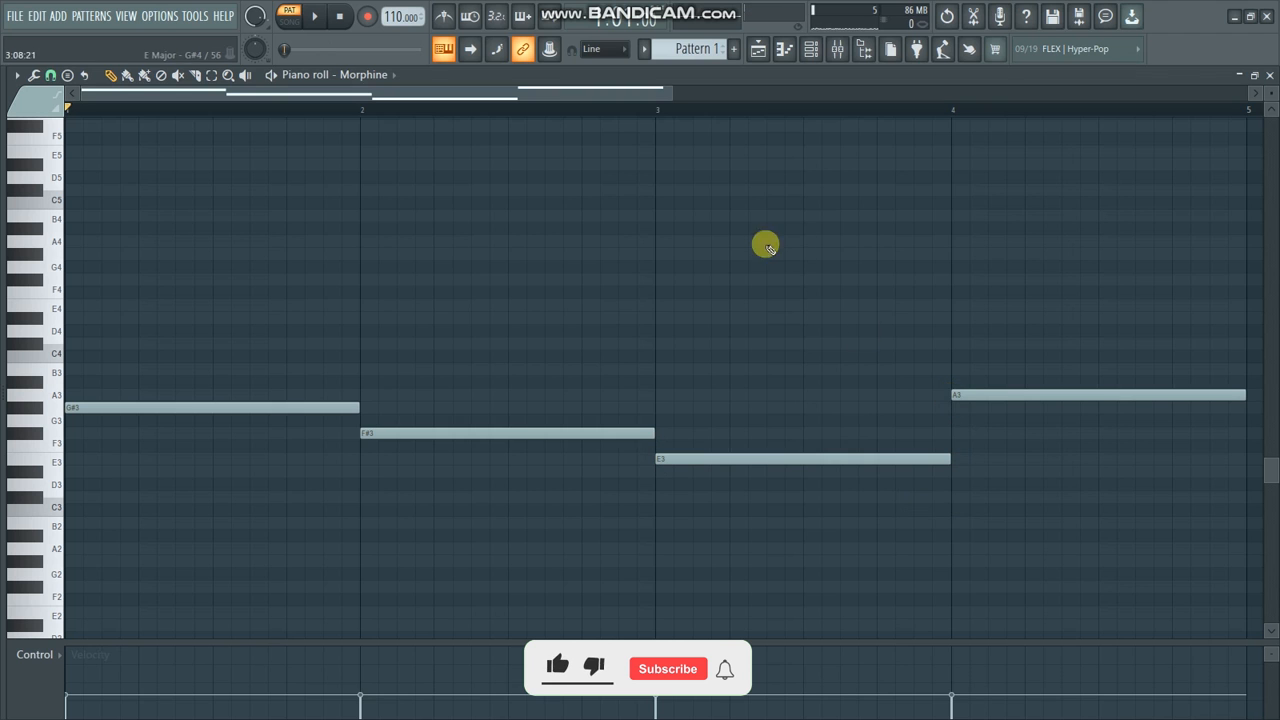
left_click_drag(669, 90, 781, 91)
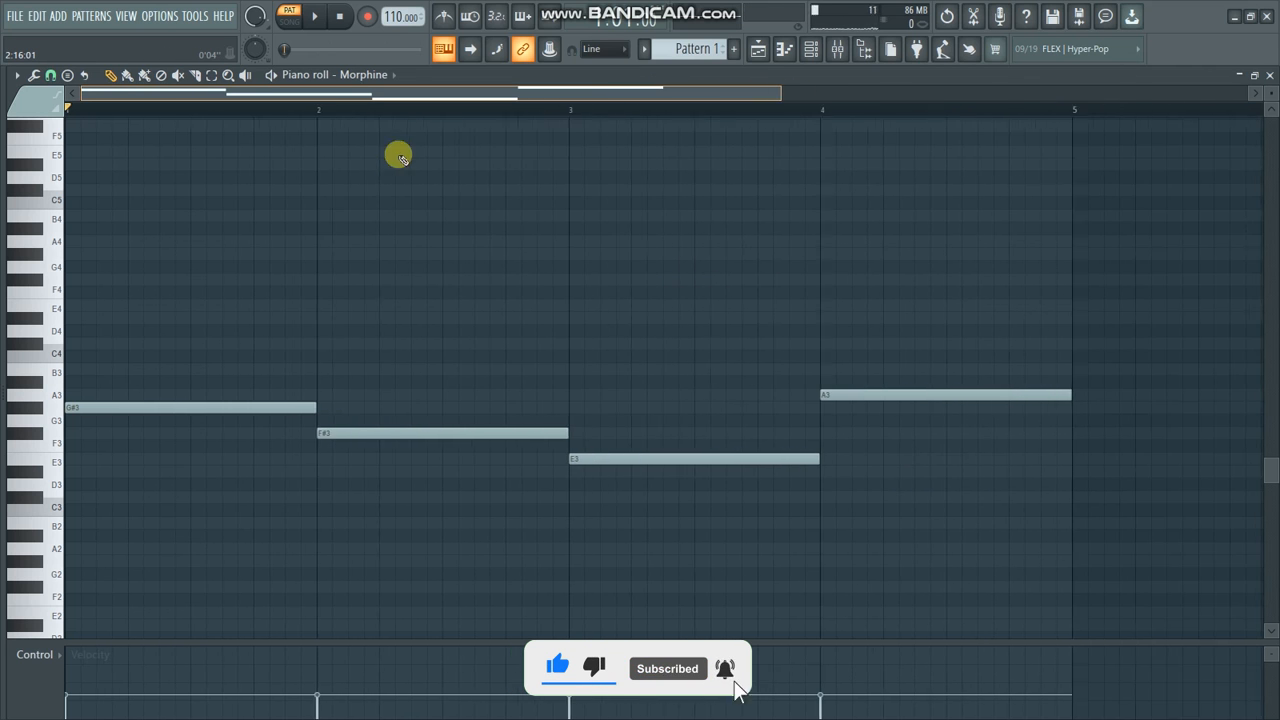
Replace the G#3 note in bar 1 with a stamped Major chord on G#3
left_click(66, 77)
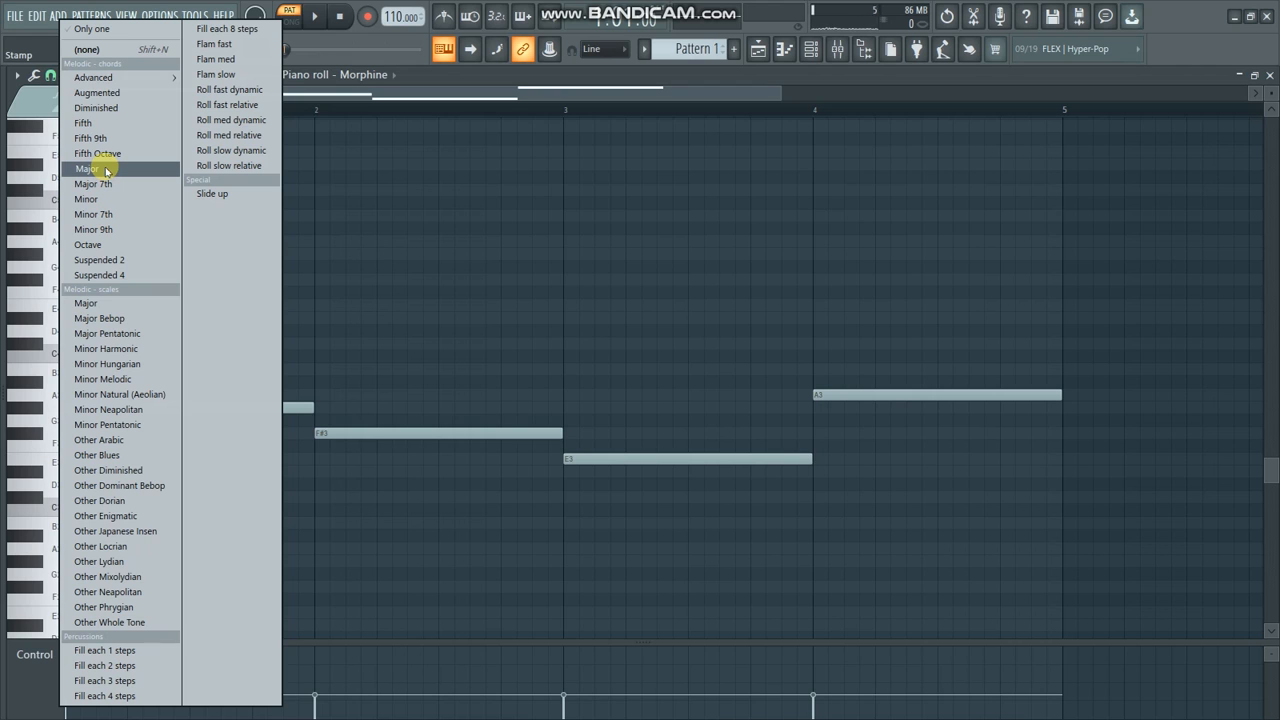
left_click(105, 174)
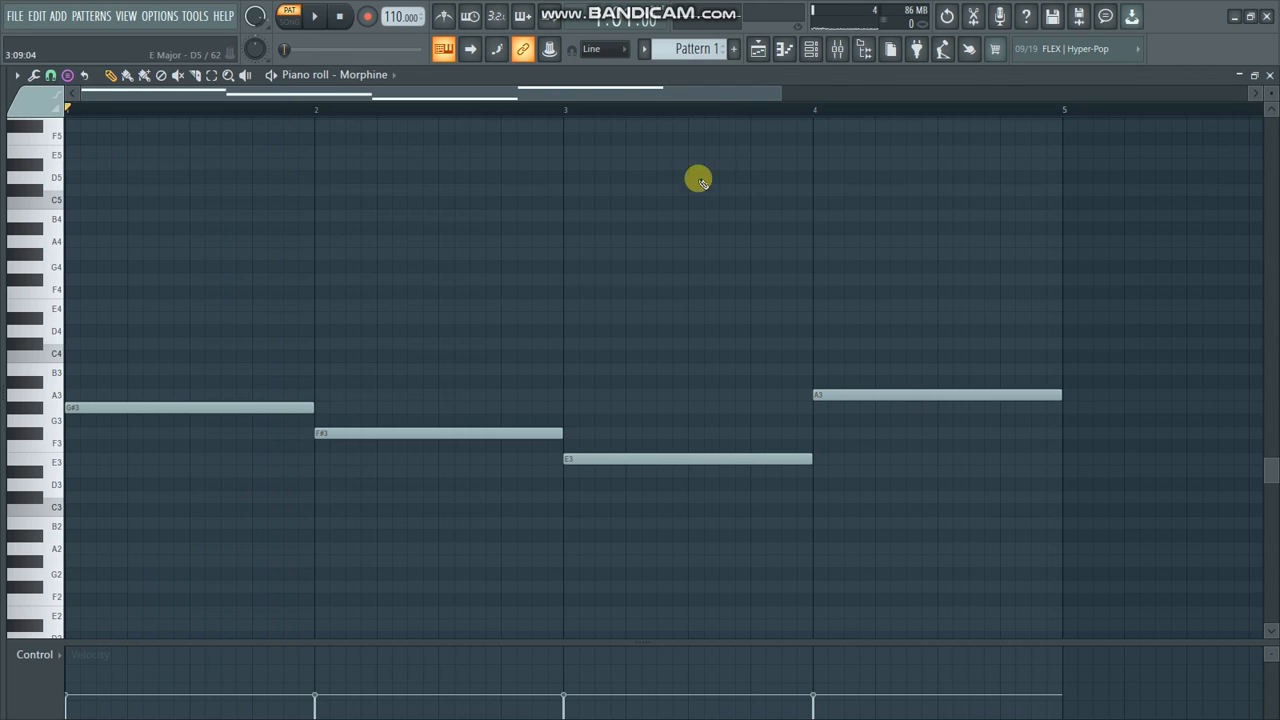
left_click_drag(778, 89, 471, 174)
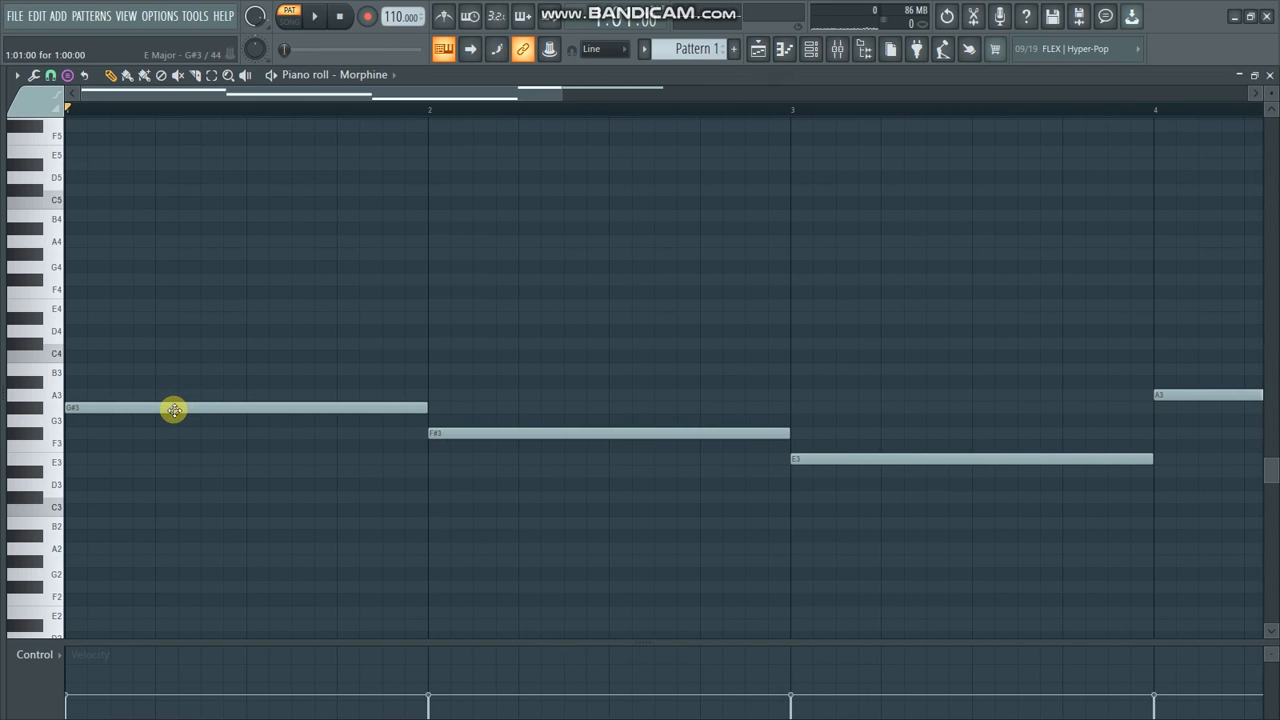
right_click(166, 409)
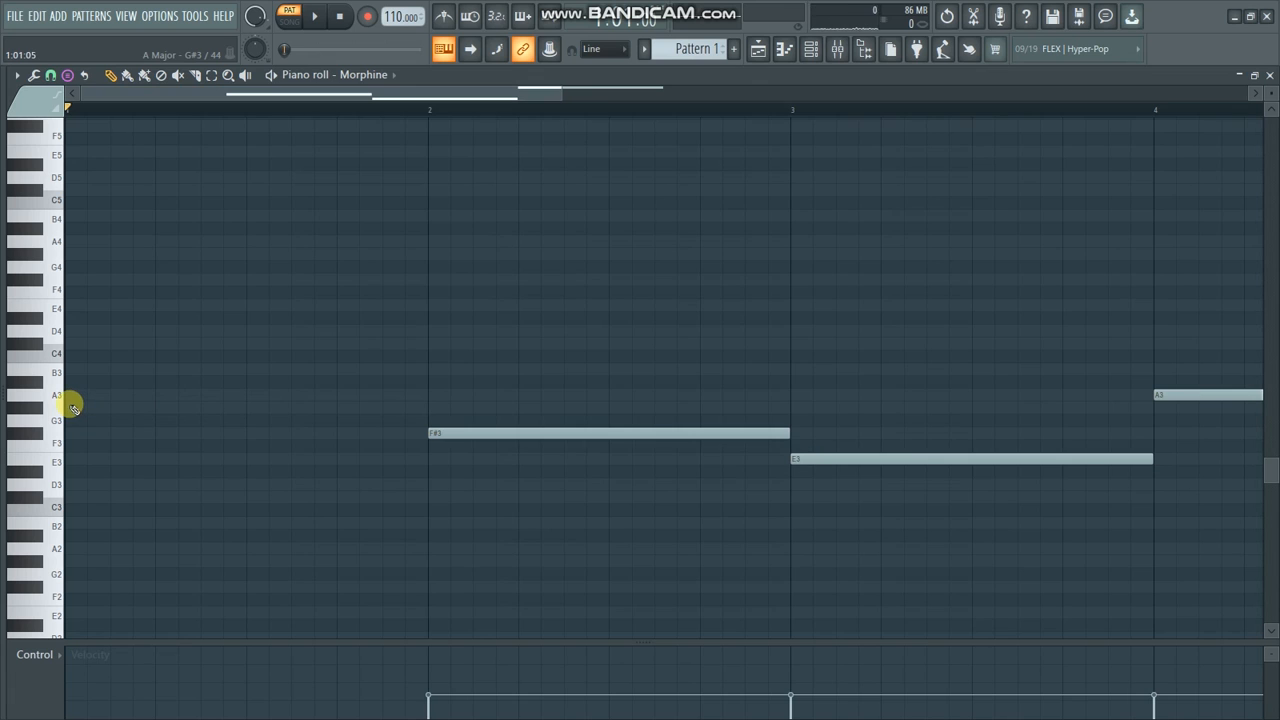
left_click_drag(70, 404, 436, 379)
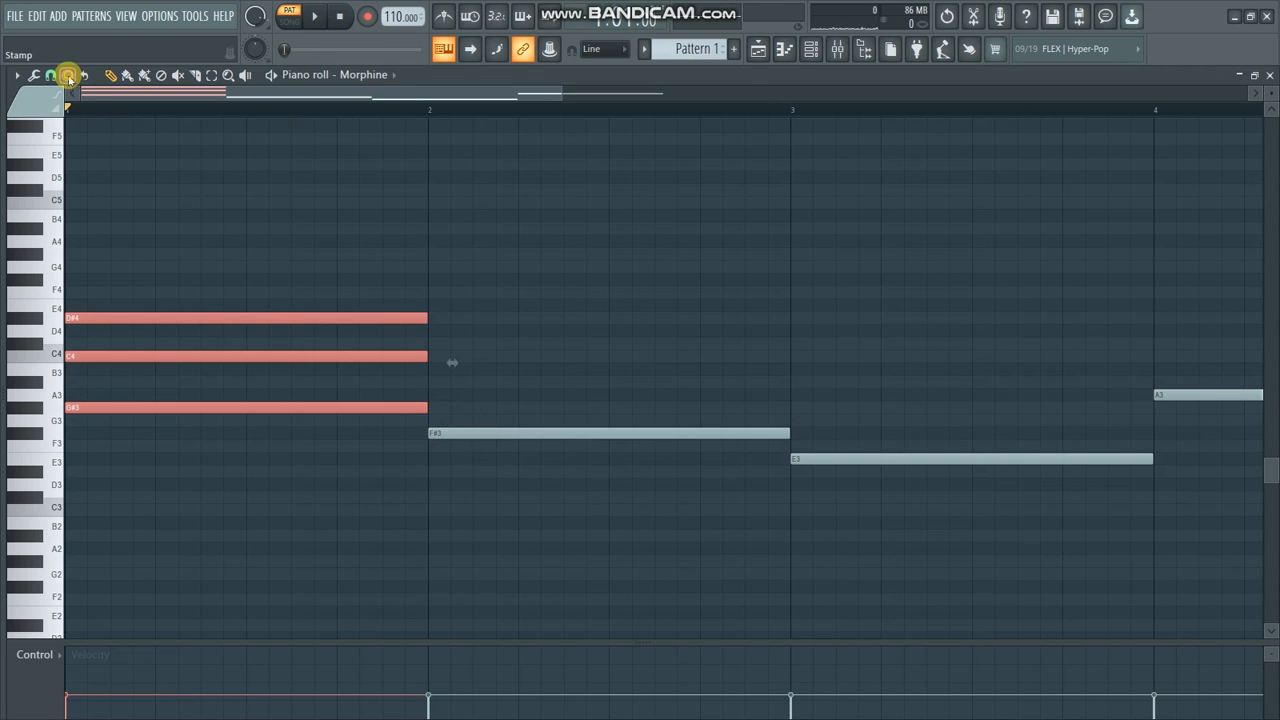
Replace the F#3 note in bar 2 with a stamped Minor chord on F3
left_click(67, 76)
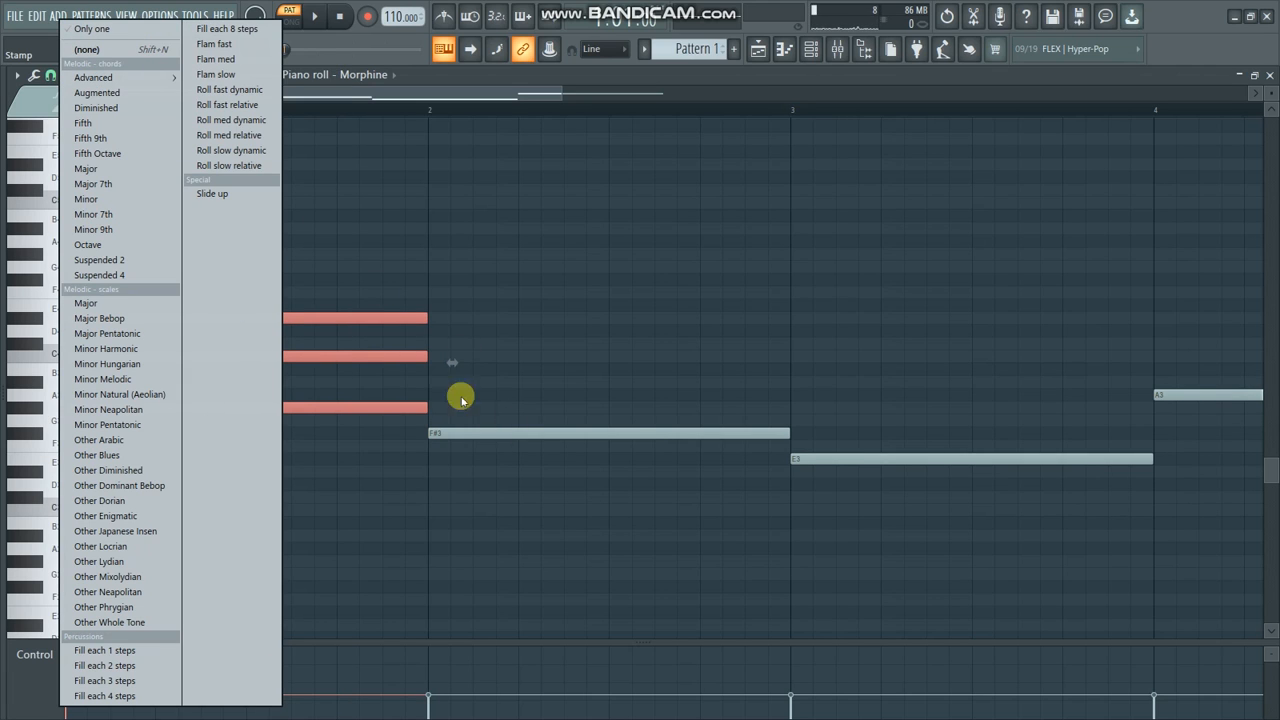
left_click(395, 88)
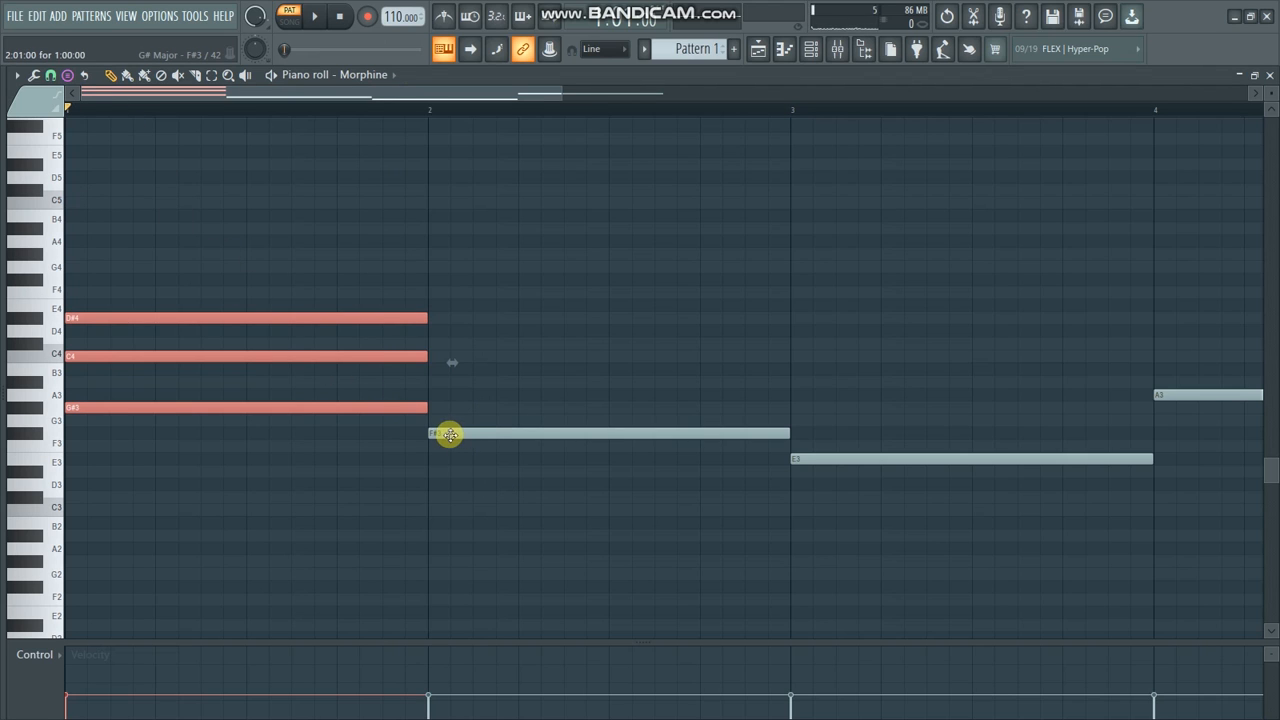
right_click(450, 434)
left_click(431, 445)
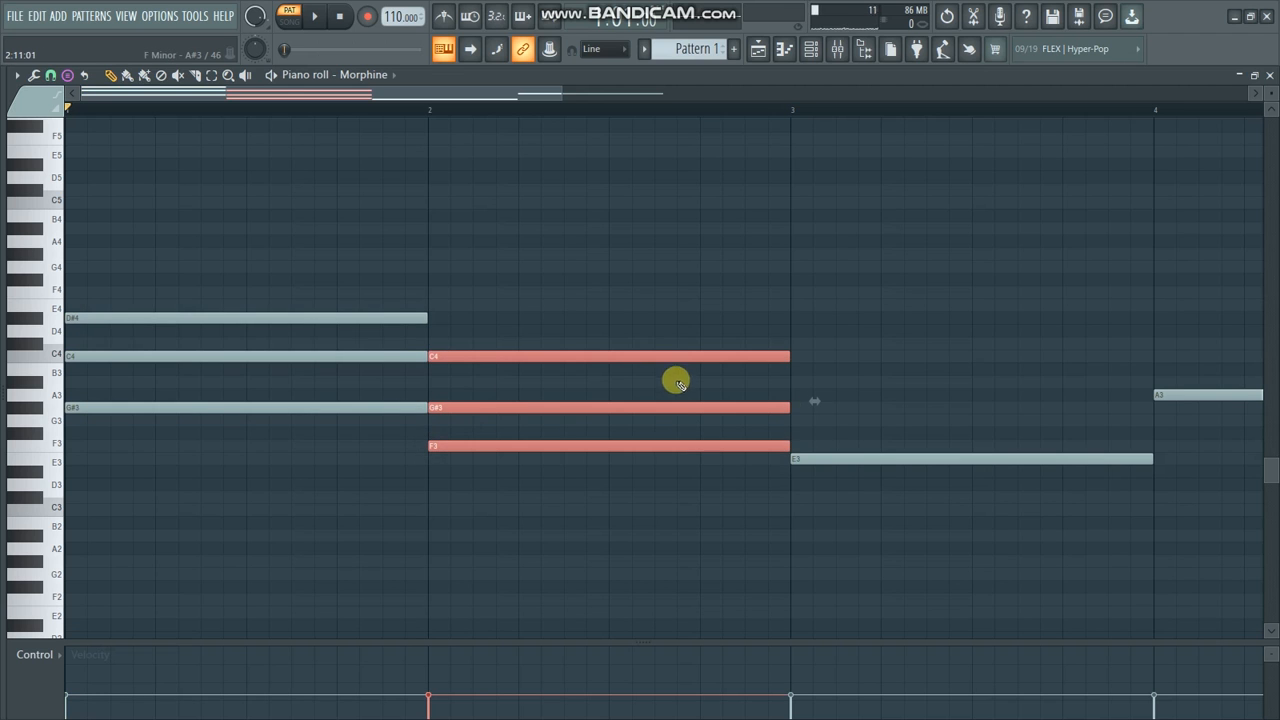
Replace the E3 note in bar 3 with a stamped Major chord on E3
left_click(66, 76)
left_click(88, 199)
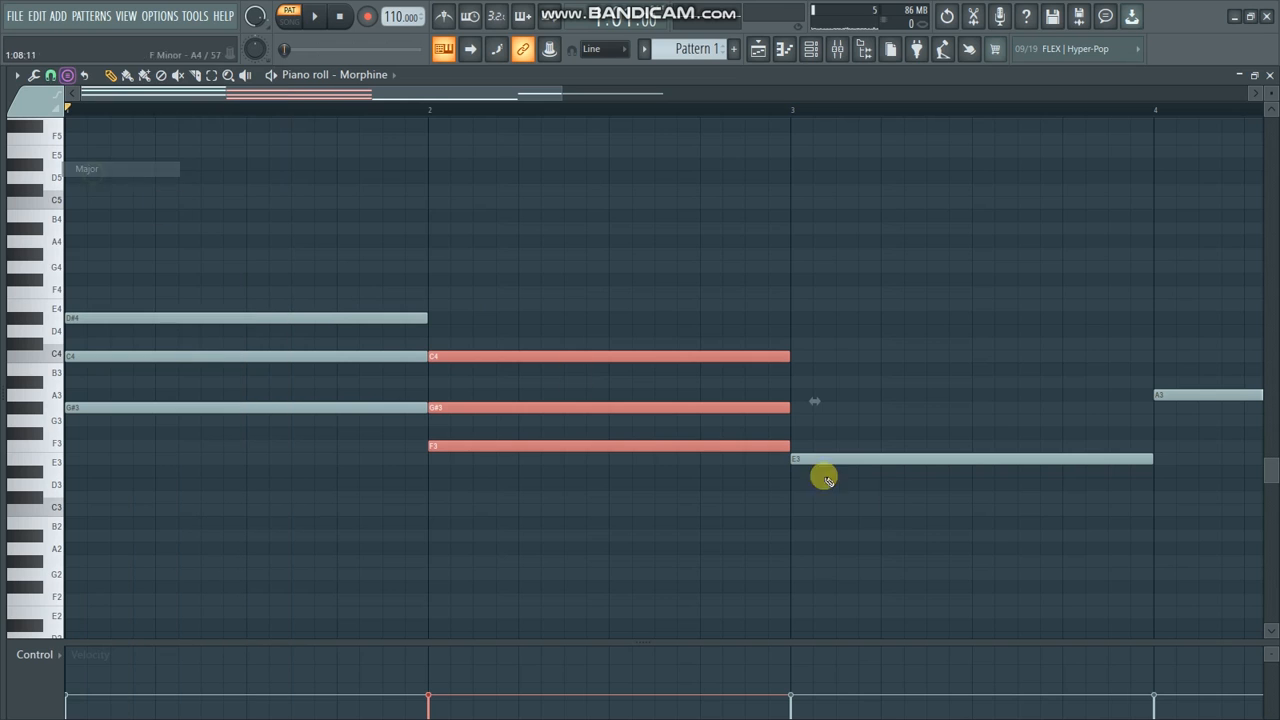
right_click(808, 460)
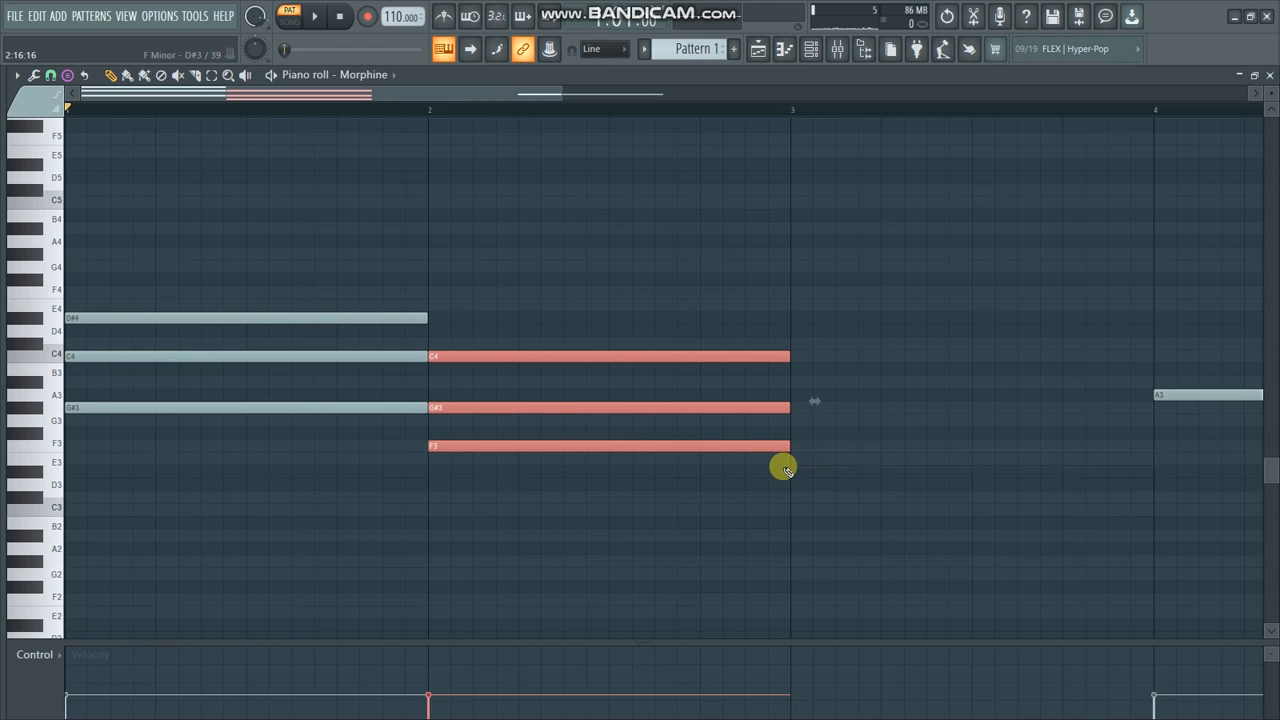
left_click(792, 458)
Replace the A3 note in bar 4 with a stamped Major chord on A3 and clear the selection
left_click_drag(488, 93, 669, 98)
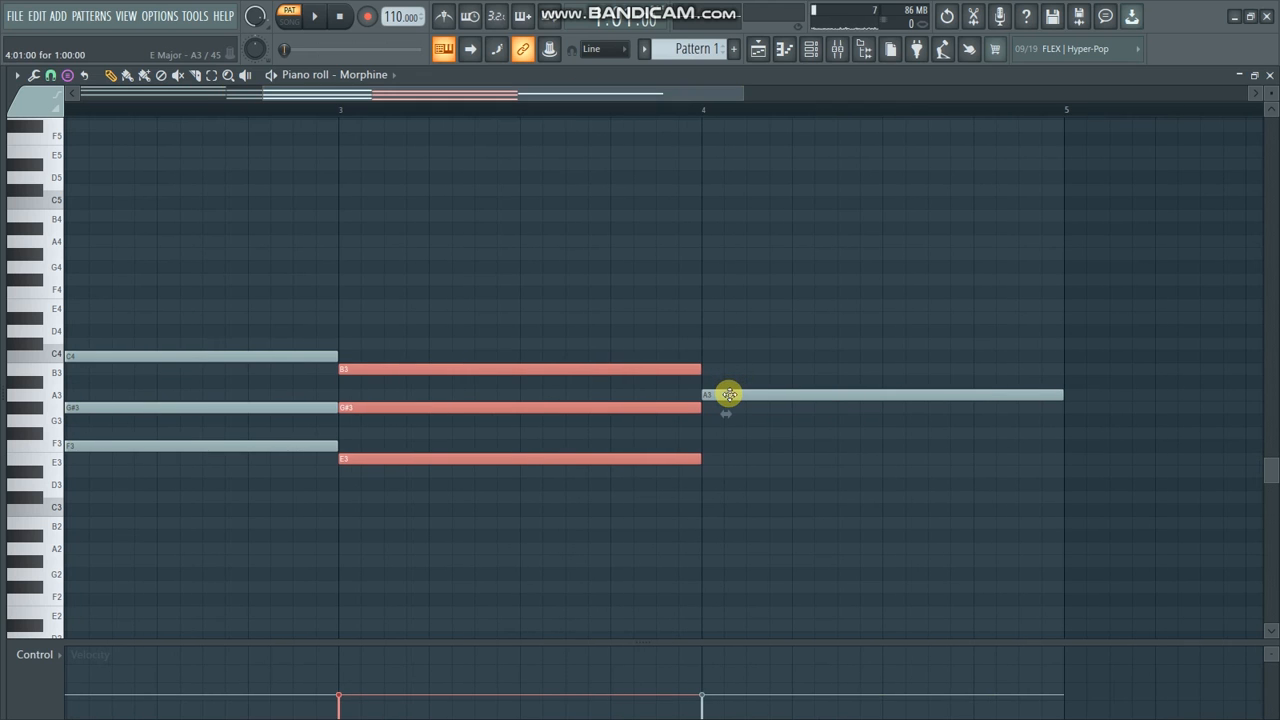
right_click(729, 395)
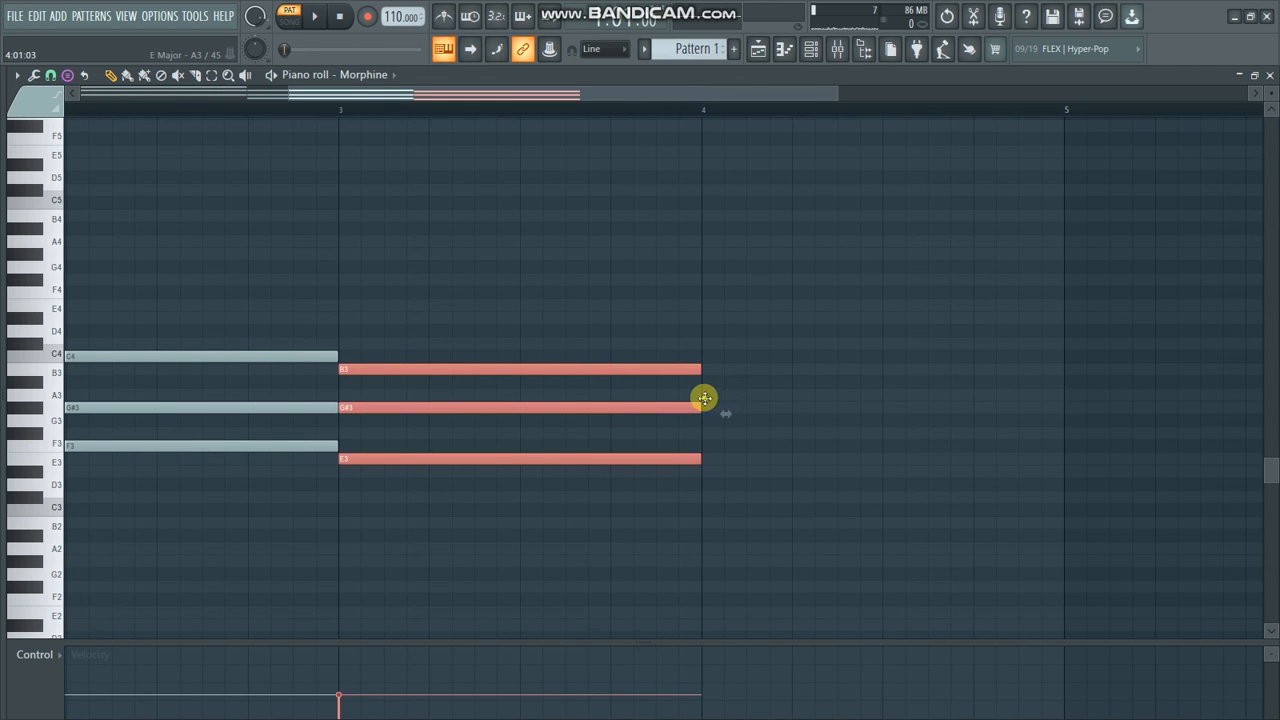
left_click(712, 395)
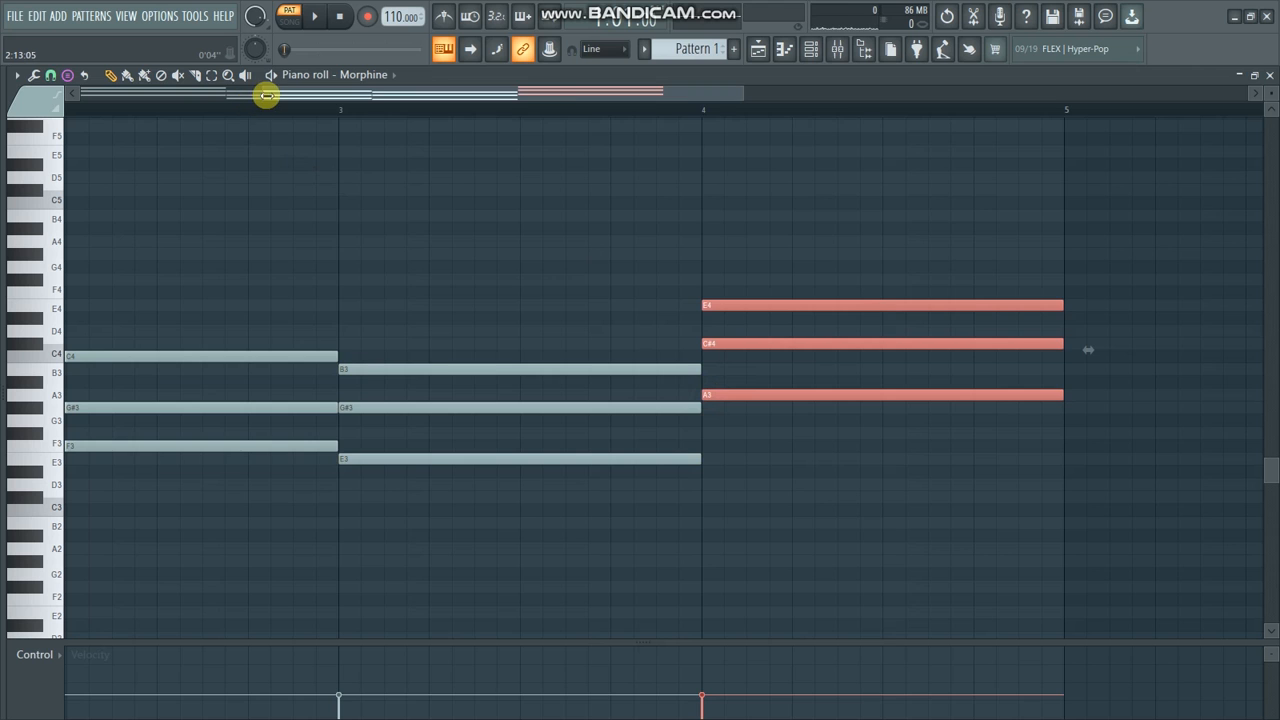
left_click_drag(266, 94, 100, 94)
left_click_drag(744, 94, 882, 93)
left_click(980, 216)
right_click(1010, 128)
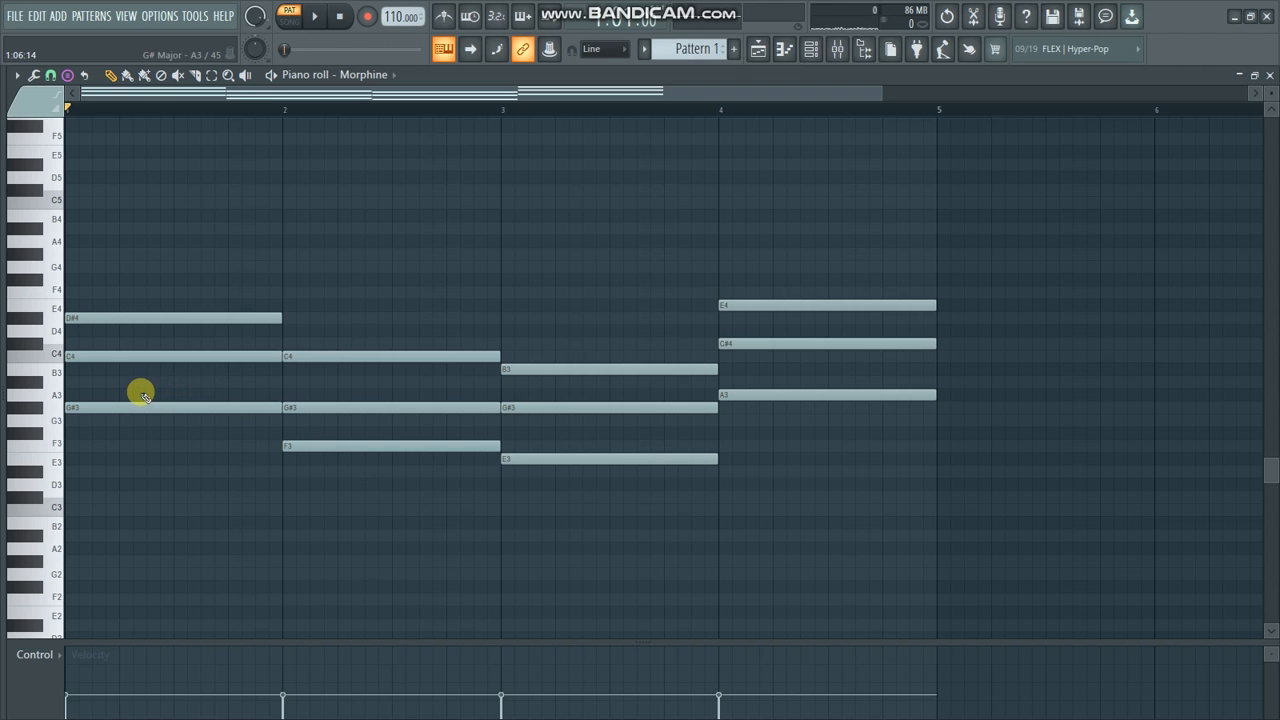
Ungroup the G# major chord in bar 1 and clear the selection
left_click_drag(142, 392, 175, 426)
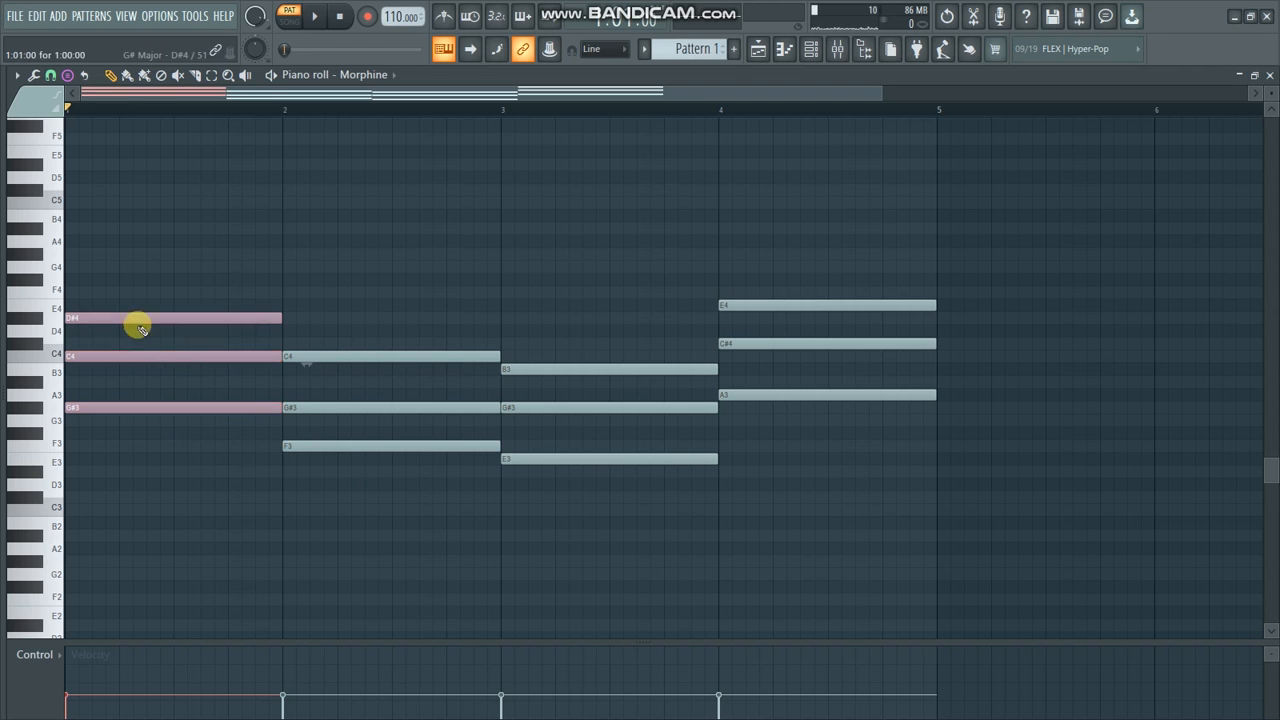
left_click(19, 75)
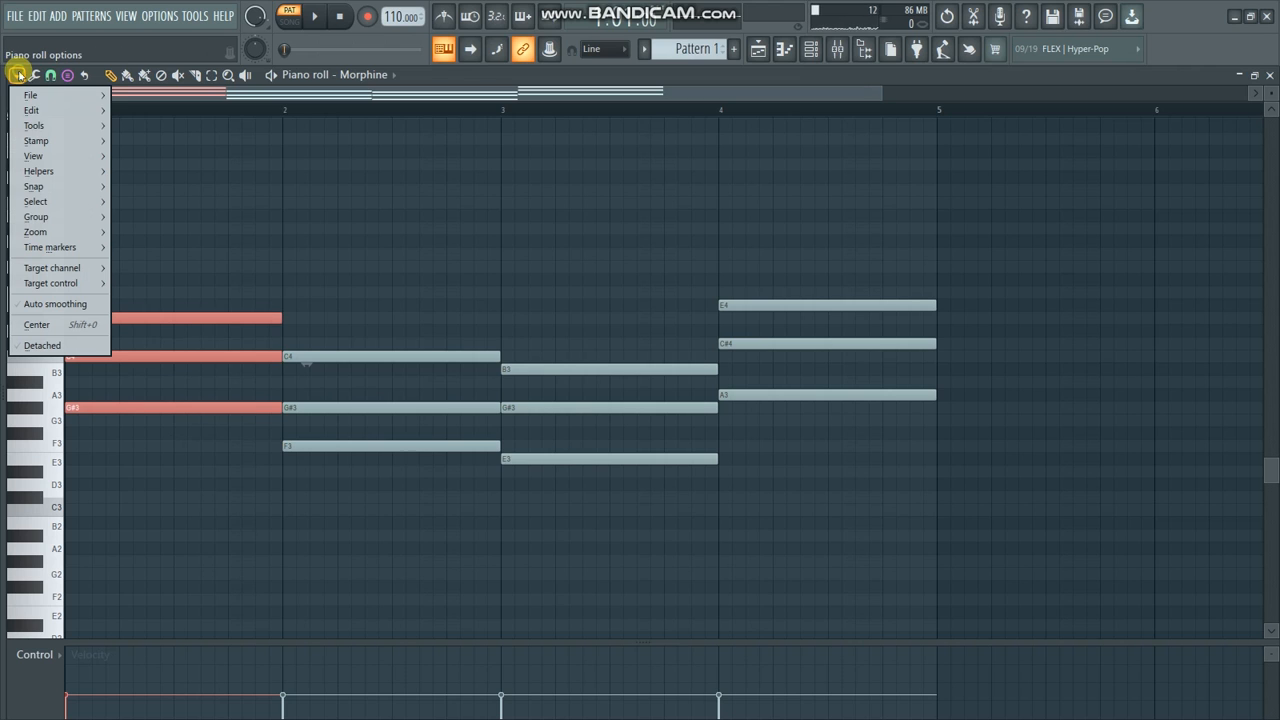
mouse_move(54, 224)
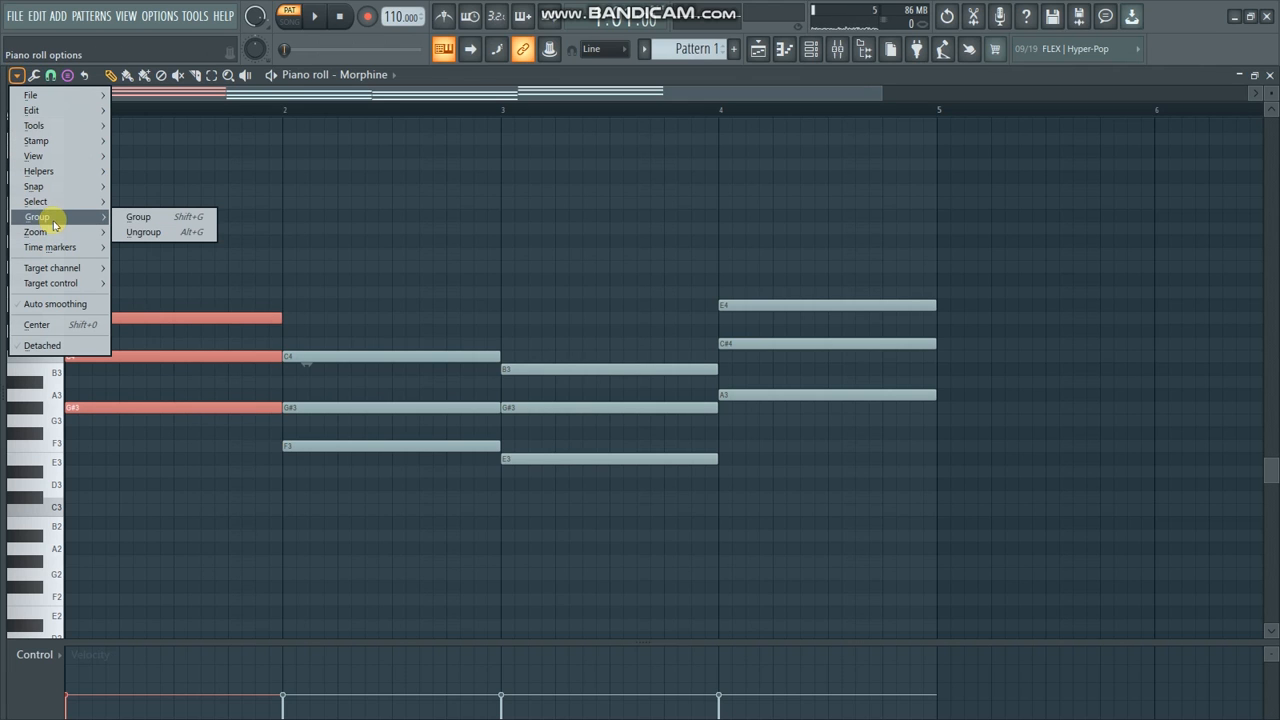
left_click(183, 233)
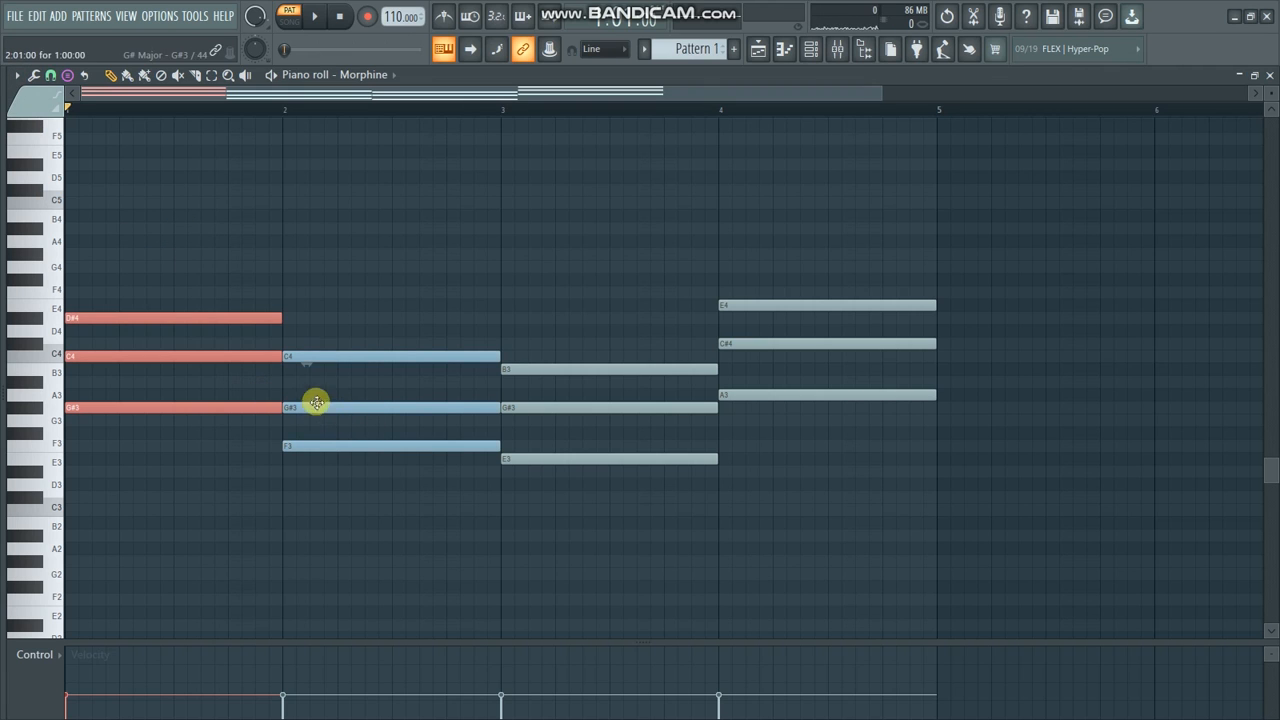
left_click(281, 215)
right_click(318, 129)
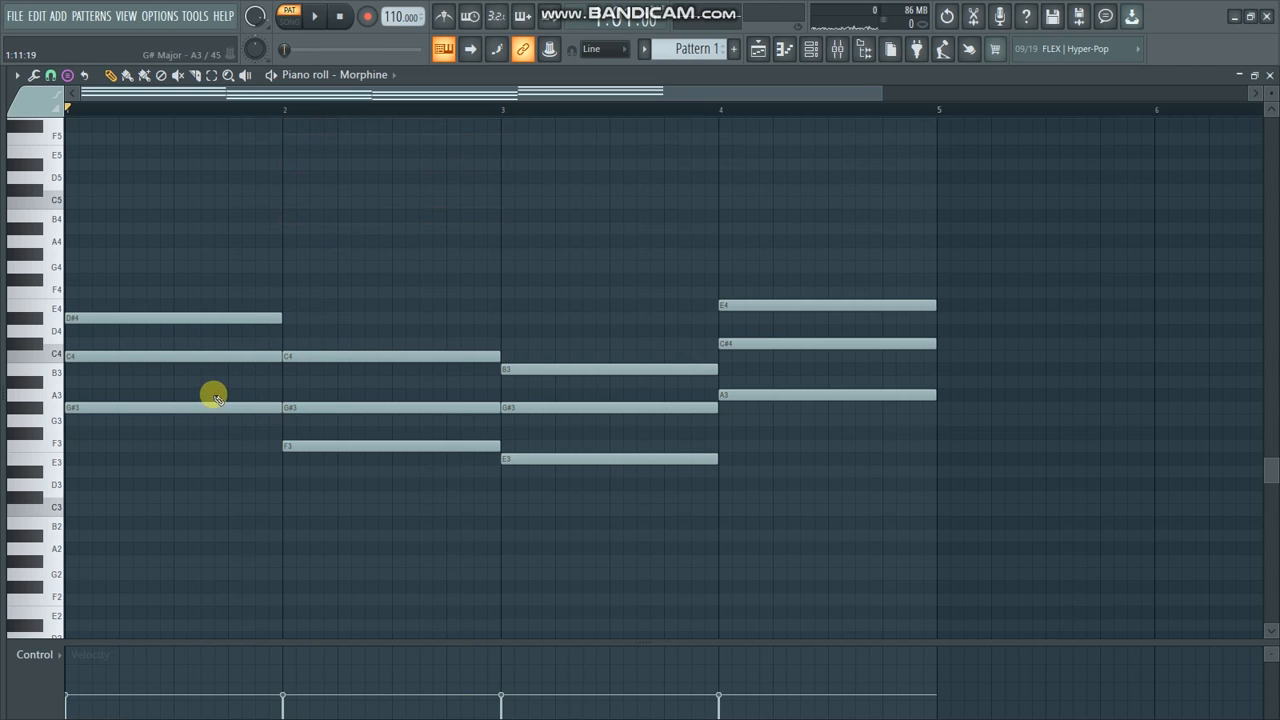
left_click(318, 445)
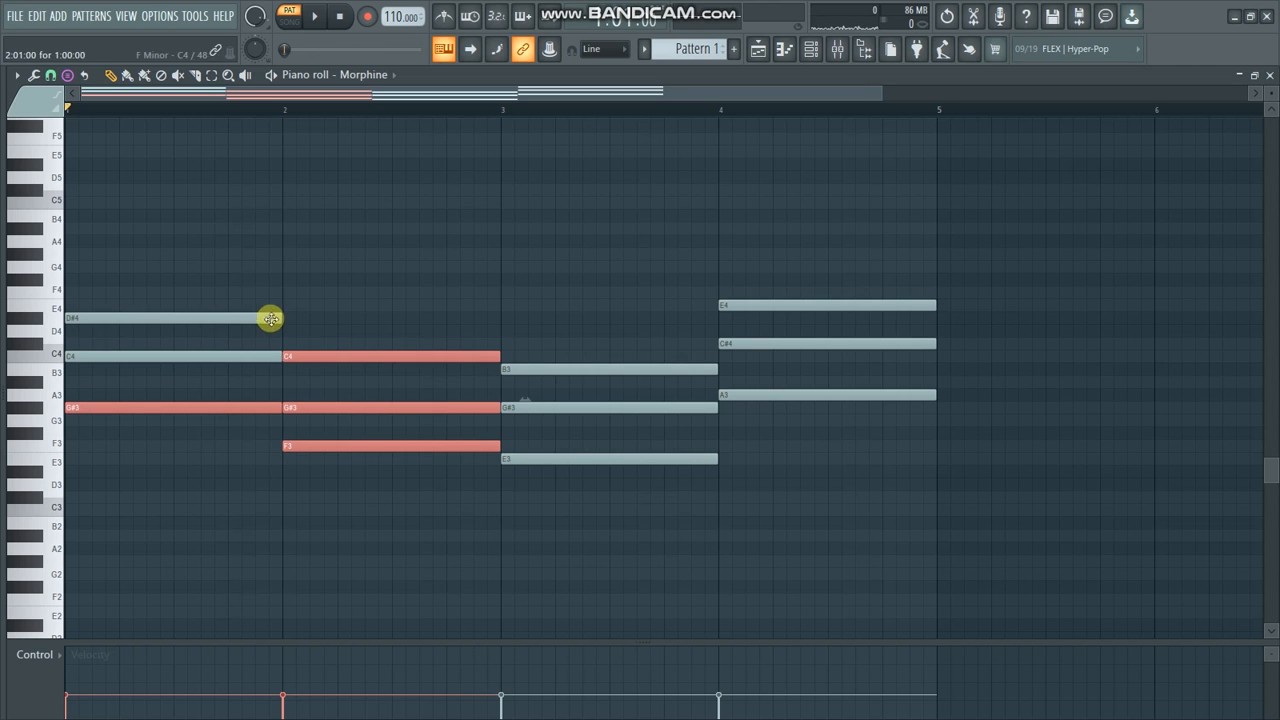
left_click(327, 304)
right_click(374, 208)
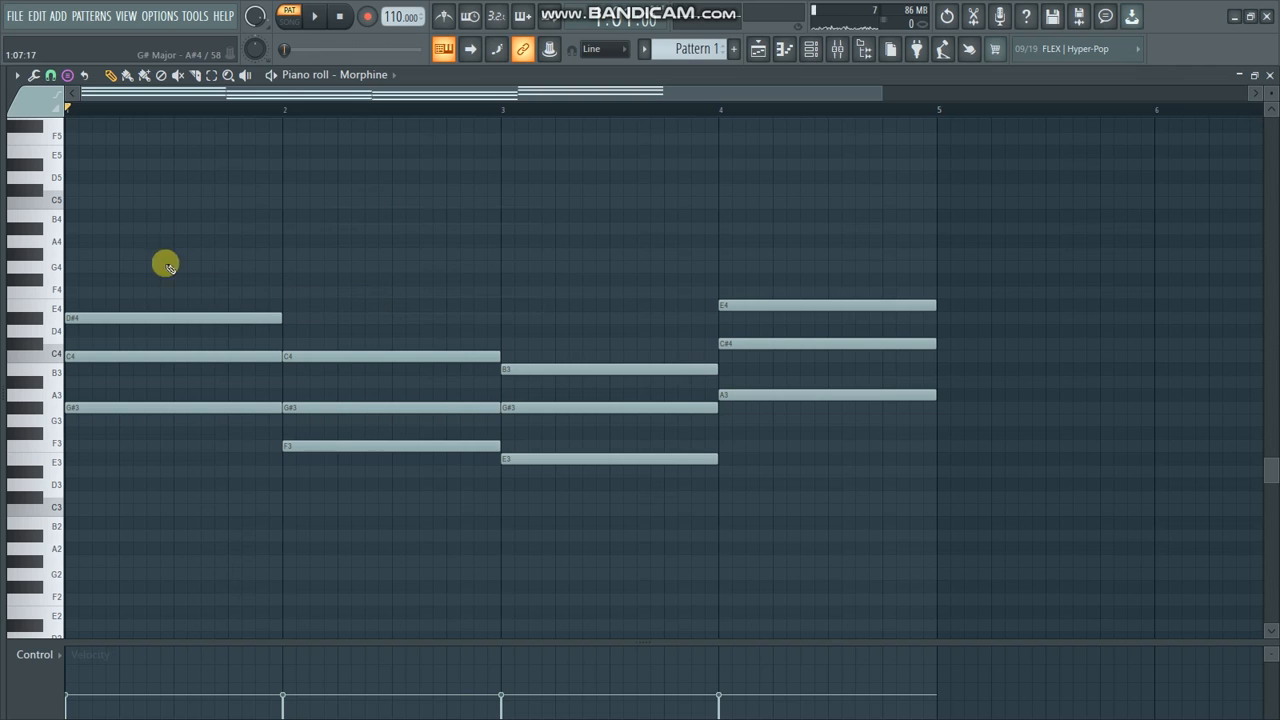
Select all the chord notes across bars 1 to 4, ungroup them, and clear the selection
left_click_drag(139, 198, 853, 497)
left_click(18, 76)
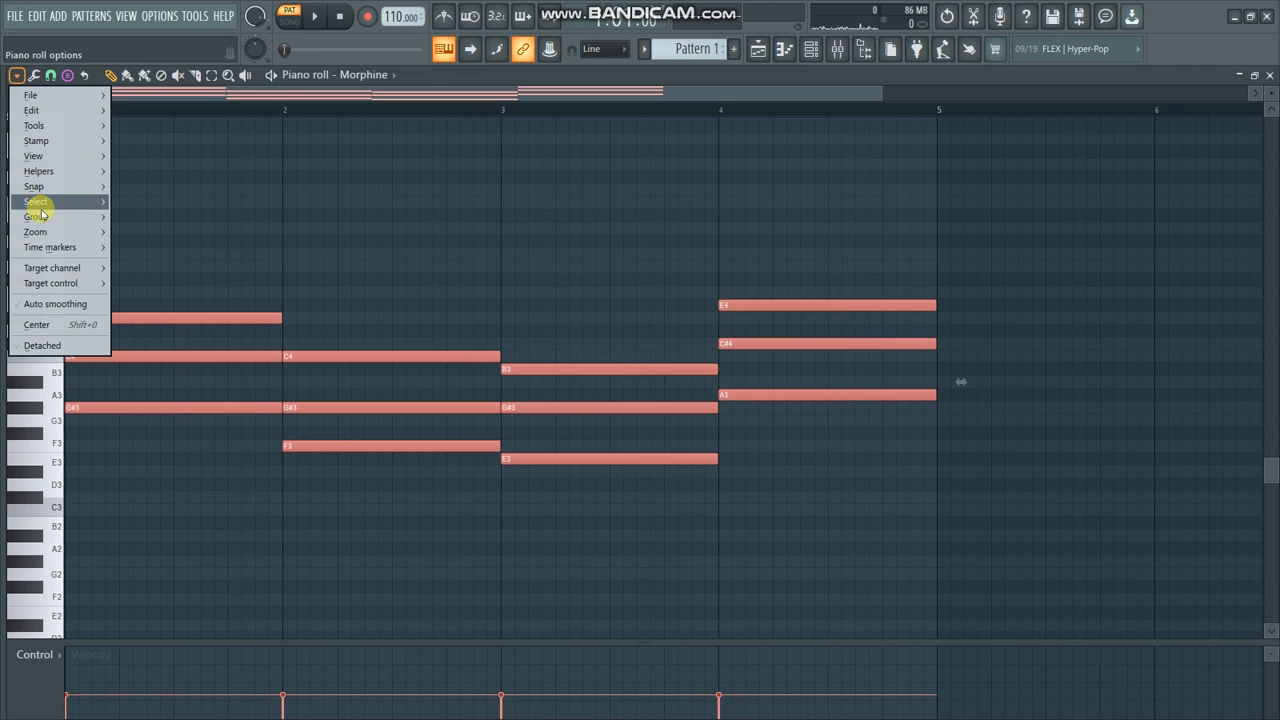
left_click(170, 238)
left_click(407, 219)
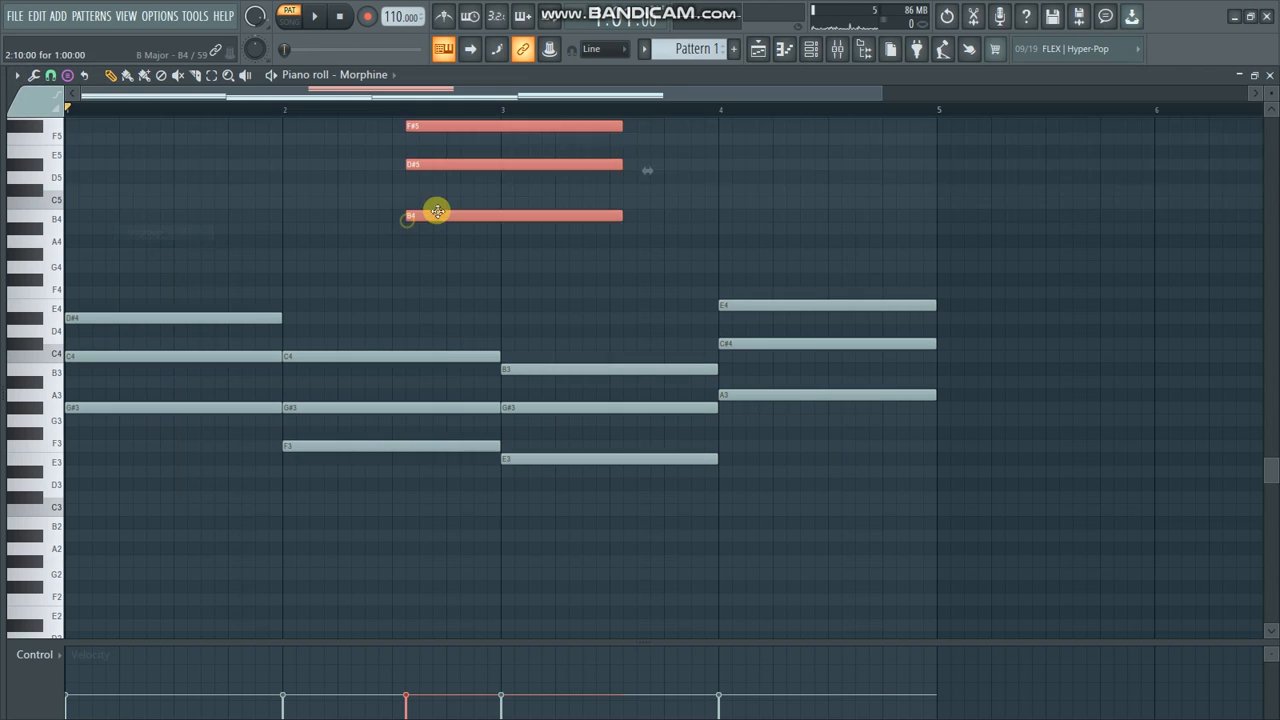
right_click(446, 128)
Duplicate the root notes G#3, F3, E3 and A3 one octave lower as bass notes
left_click_drag(201, 391, 238, 432)
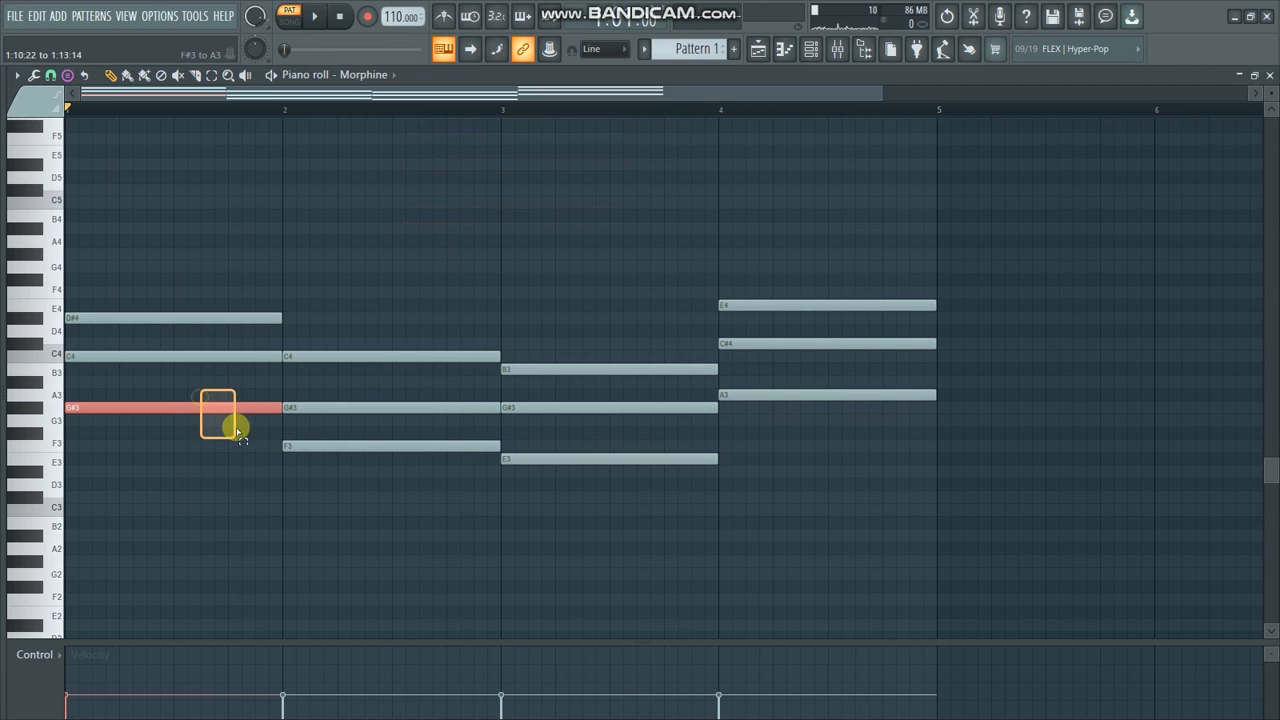
left_click_drag(324, 433, 378, 480)
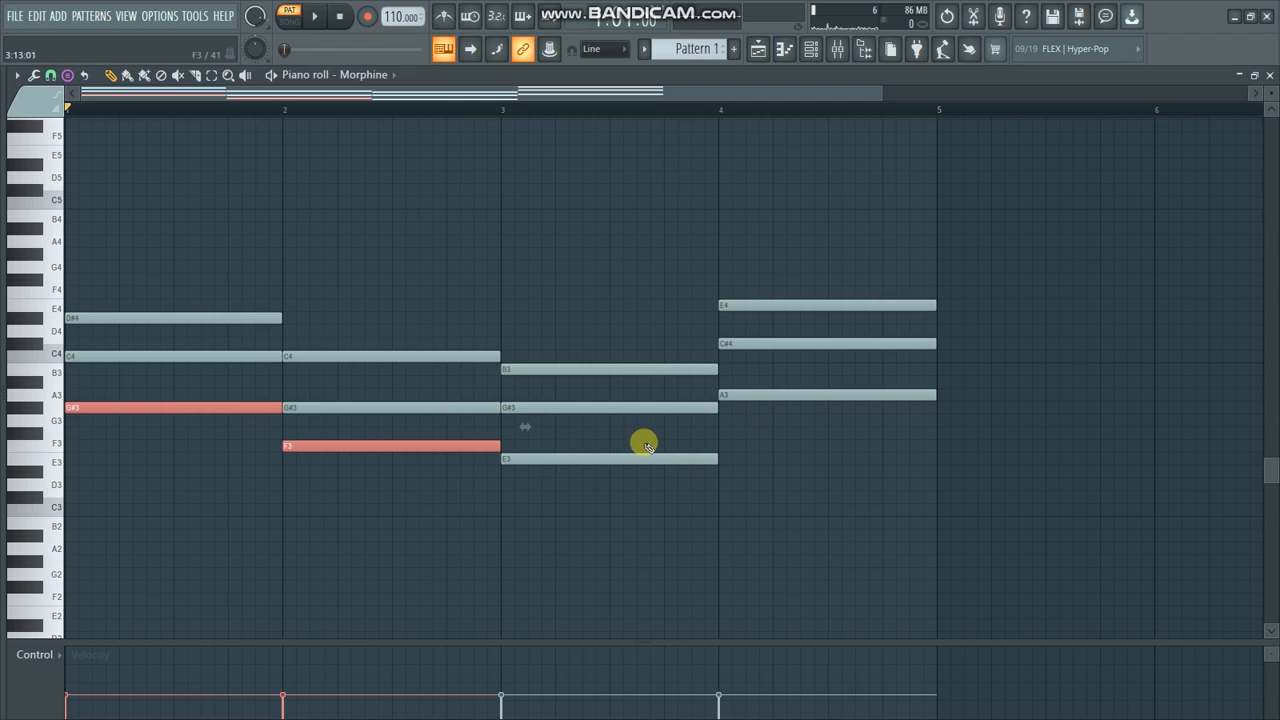
left_click_drag(580, 448, 610, 470)
left_click_drag(735, 366, 752, 390)
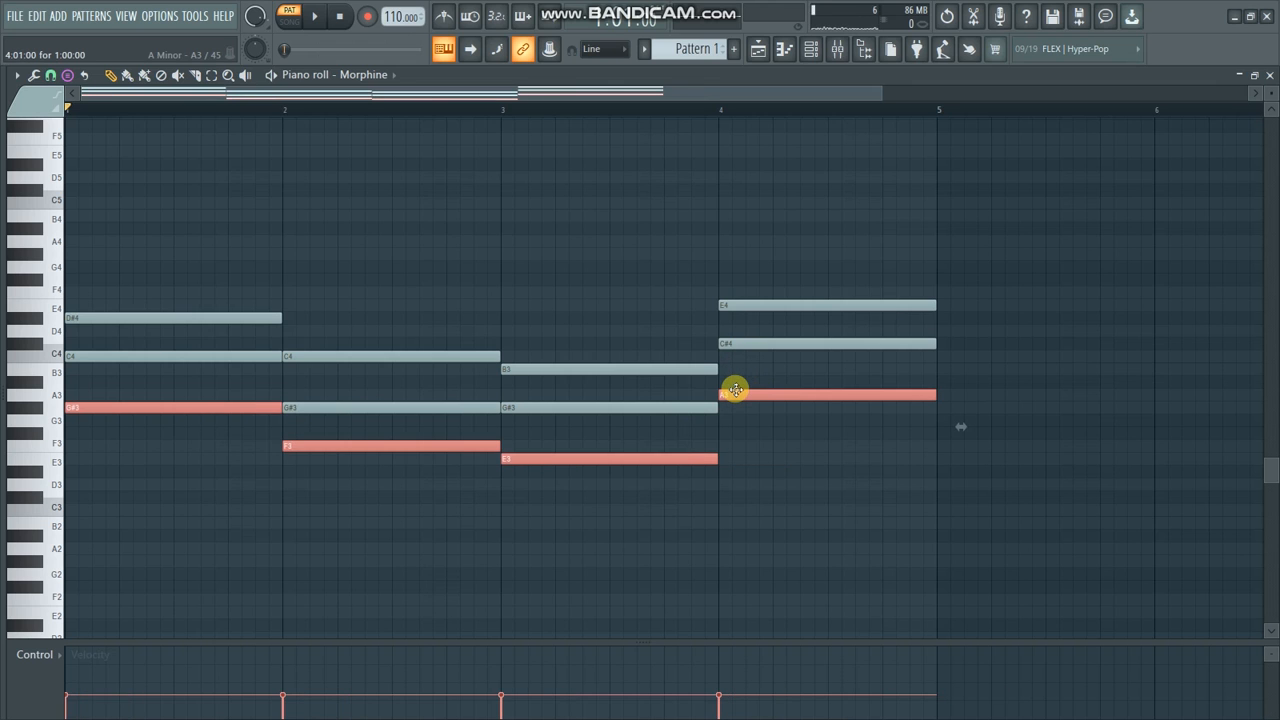
key("ctrl+Down")
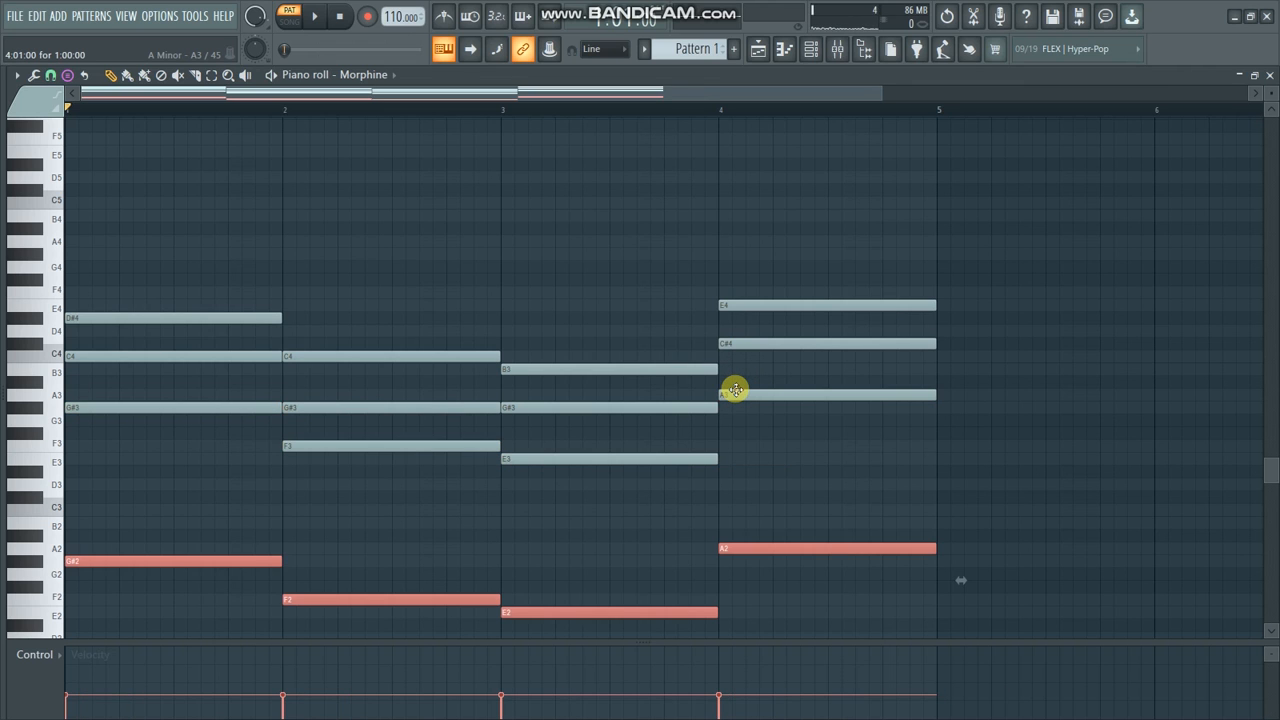
Clear the note selection and play back the four-bar progression with its bass notes
scroll(755, 380, "down", 2)
left_click(1005, 368)
right_click(1058, 321)
key("space")
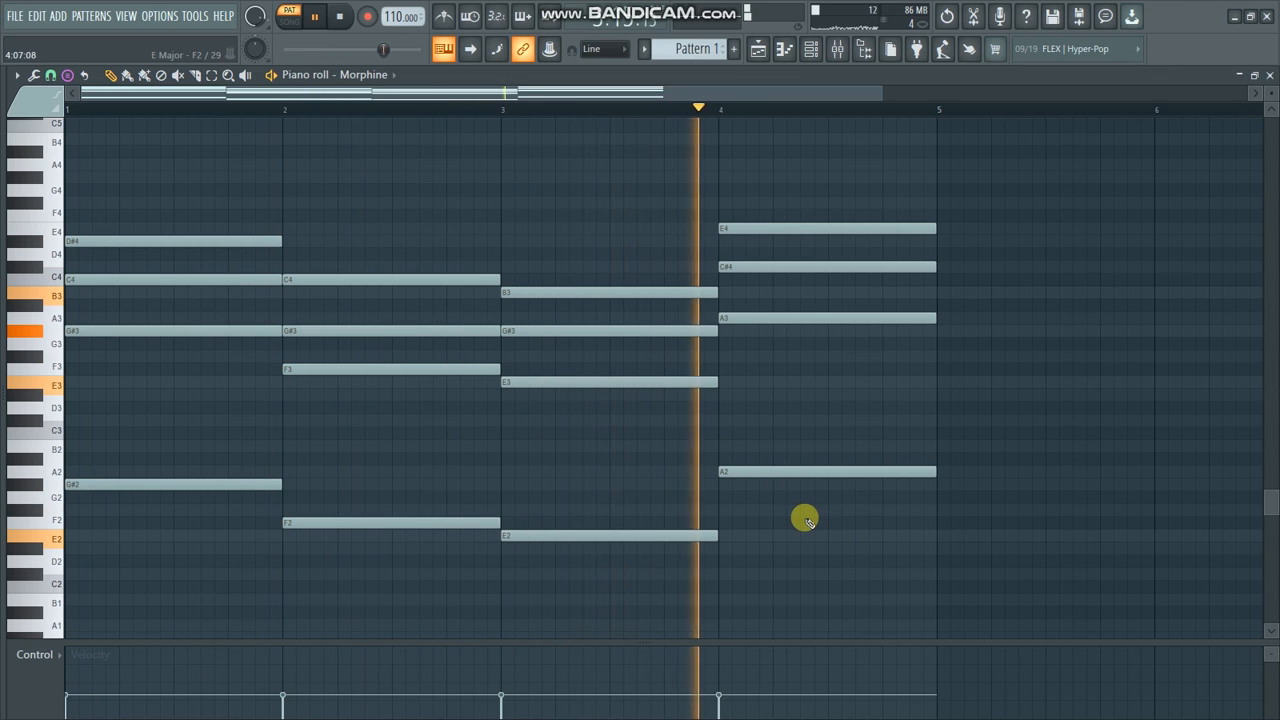
key("space")
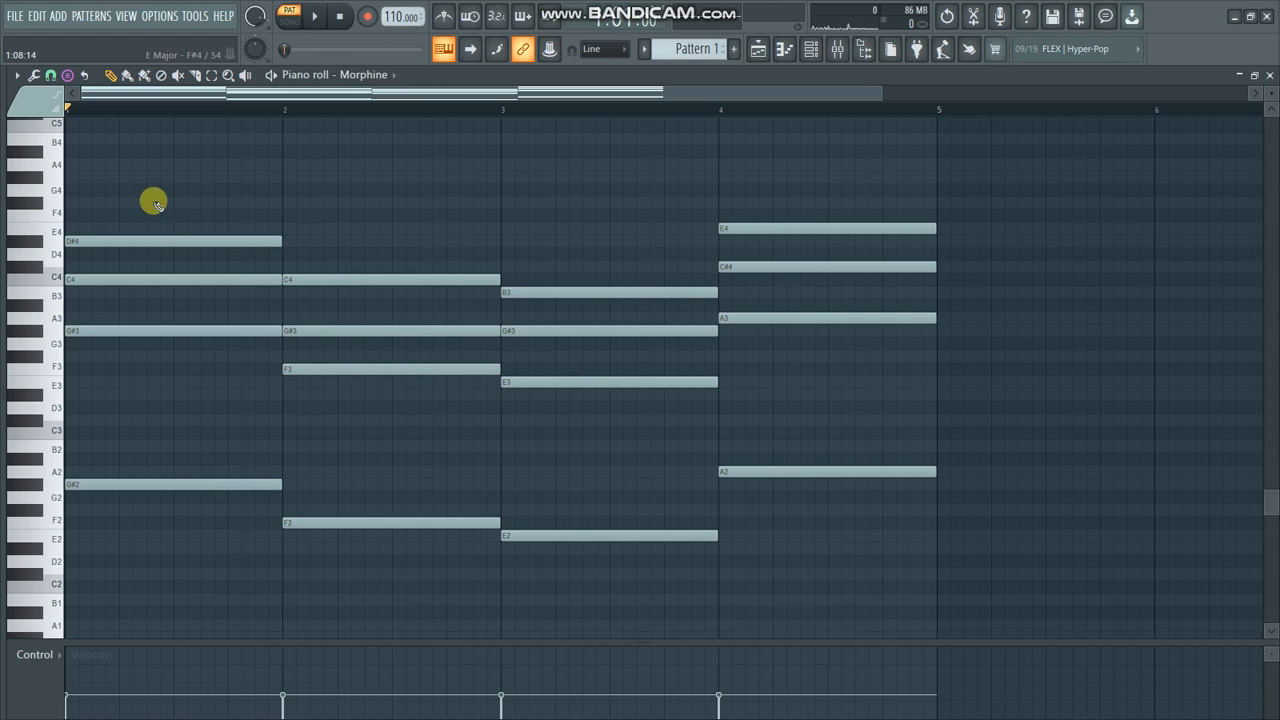
Open the Arpeggiate tool for the progression and audition the Night preset with the Normal pattern mode
left_click(16, 77)
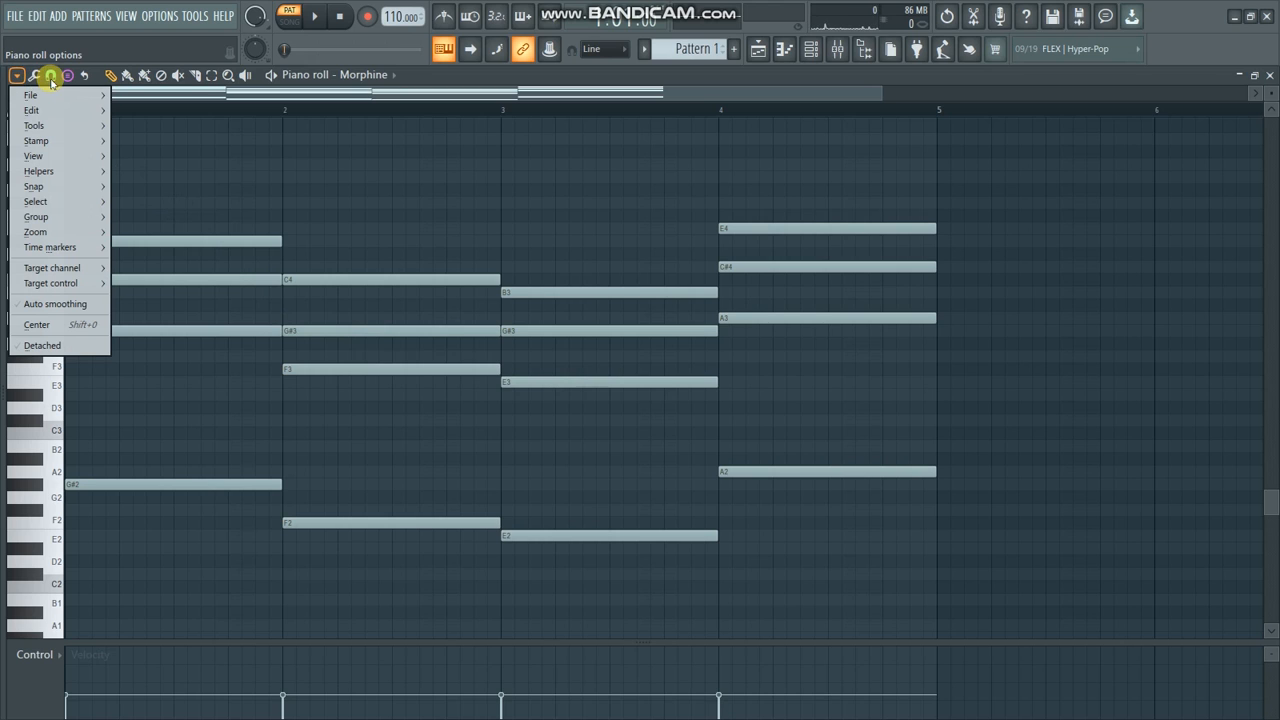
left_click(35, 77)
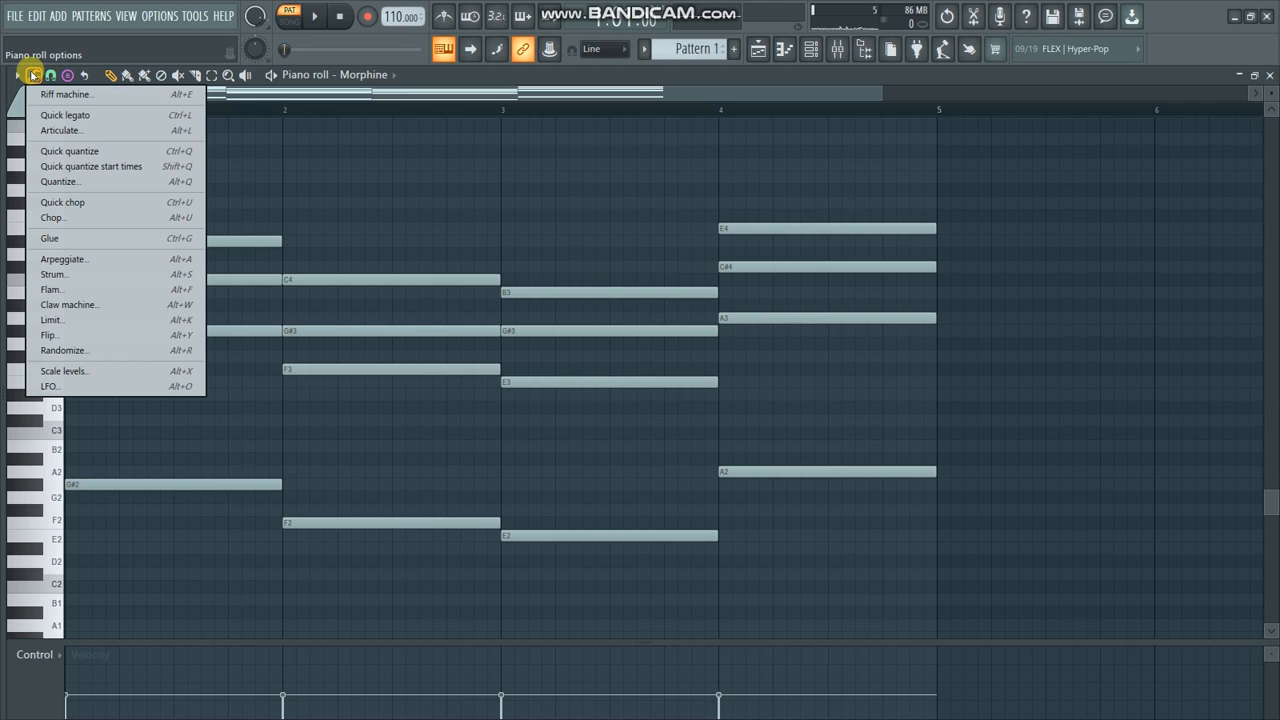
left_click(65, 260)
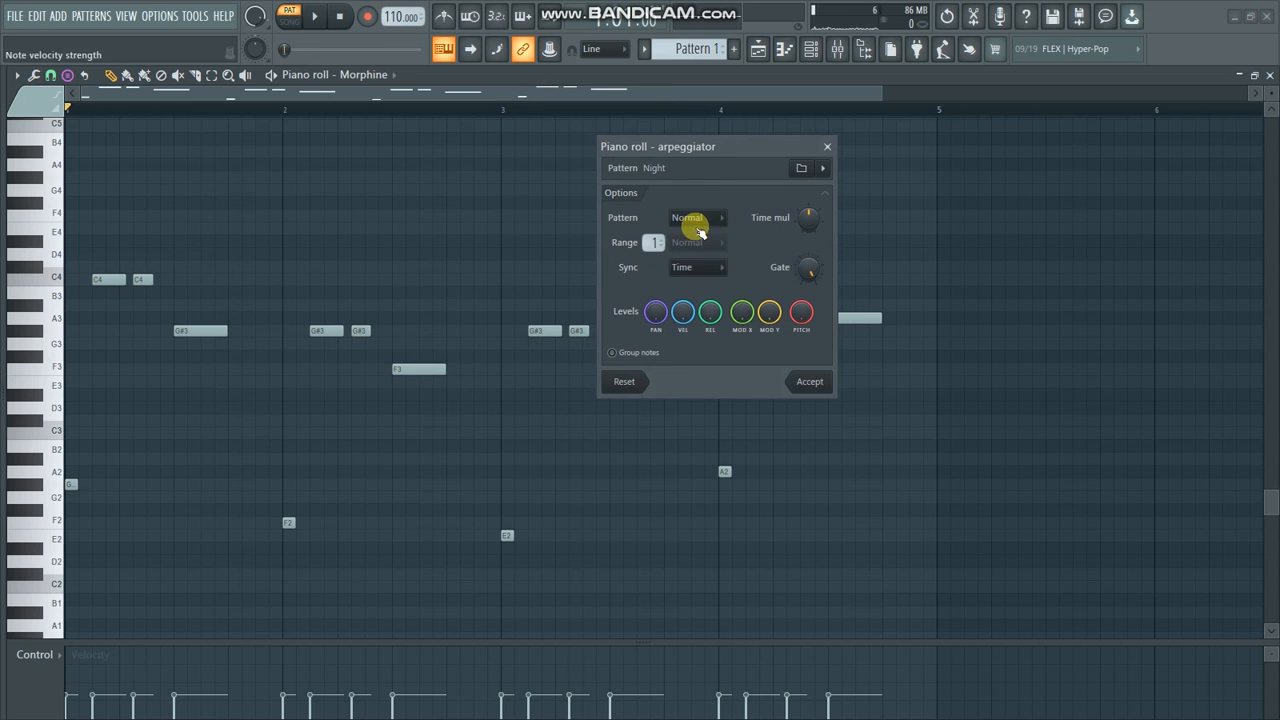
left_click_drag(713, 148, 650, 246)
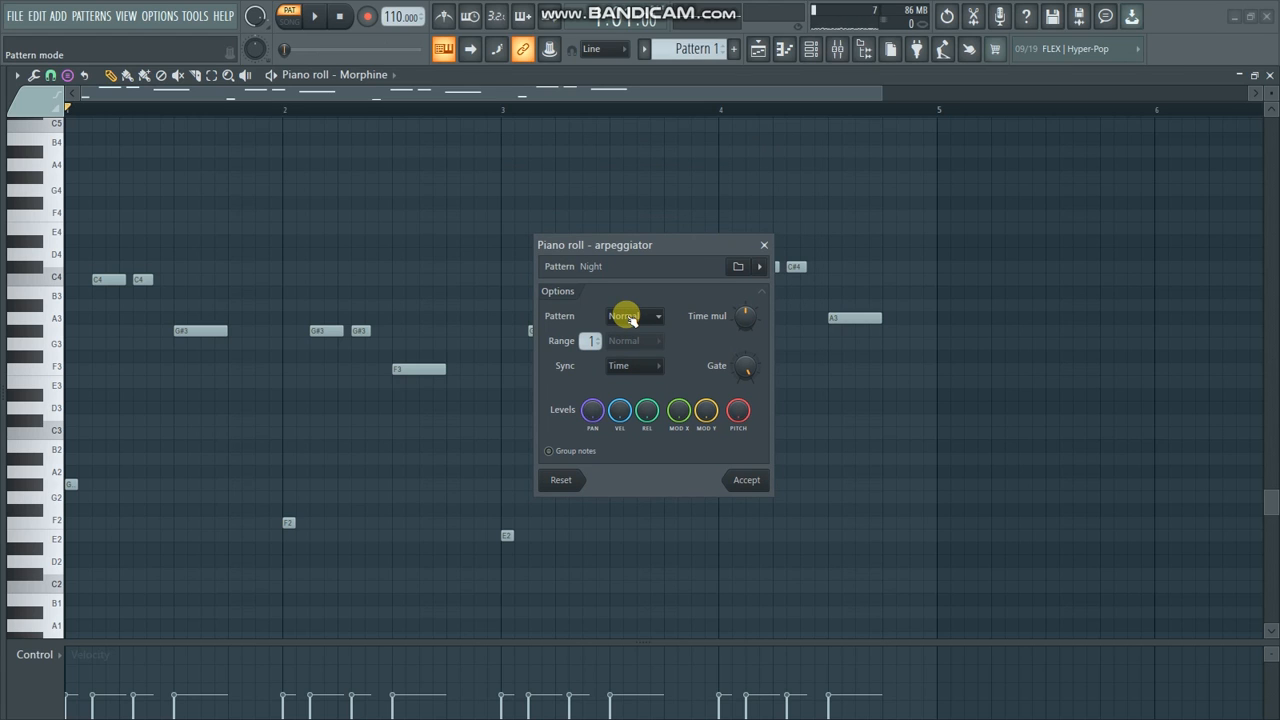
key("space")
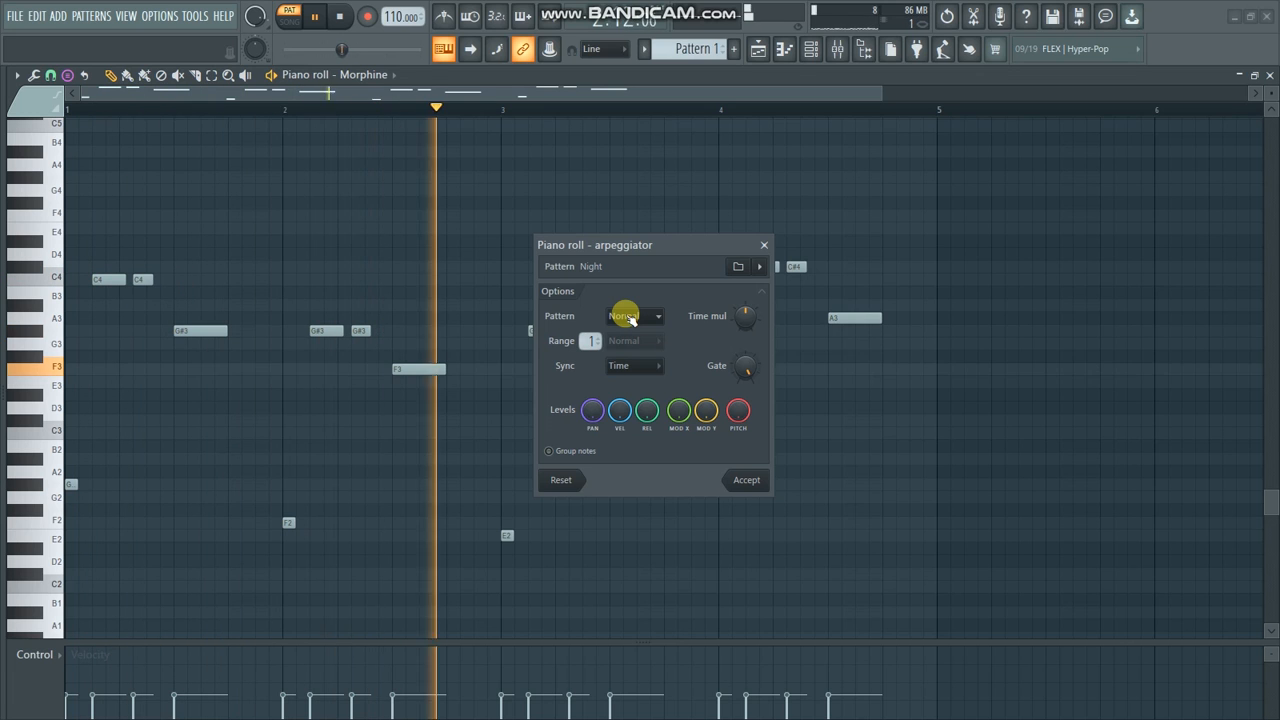
key("space")
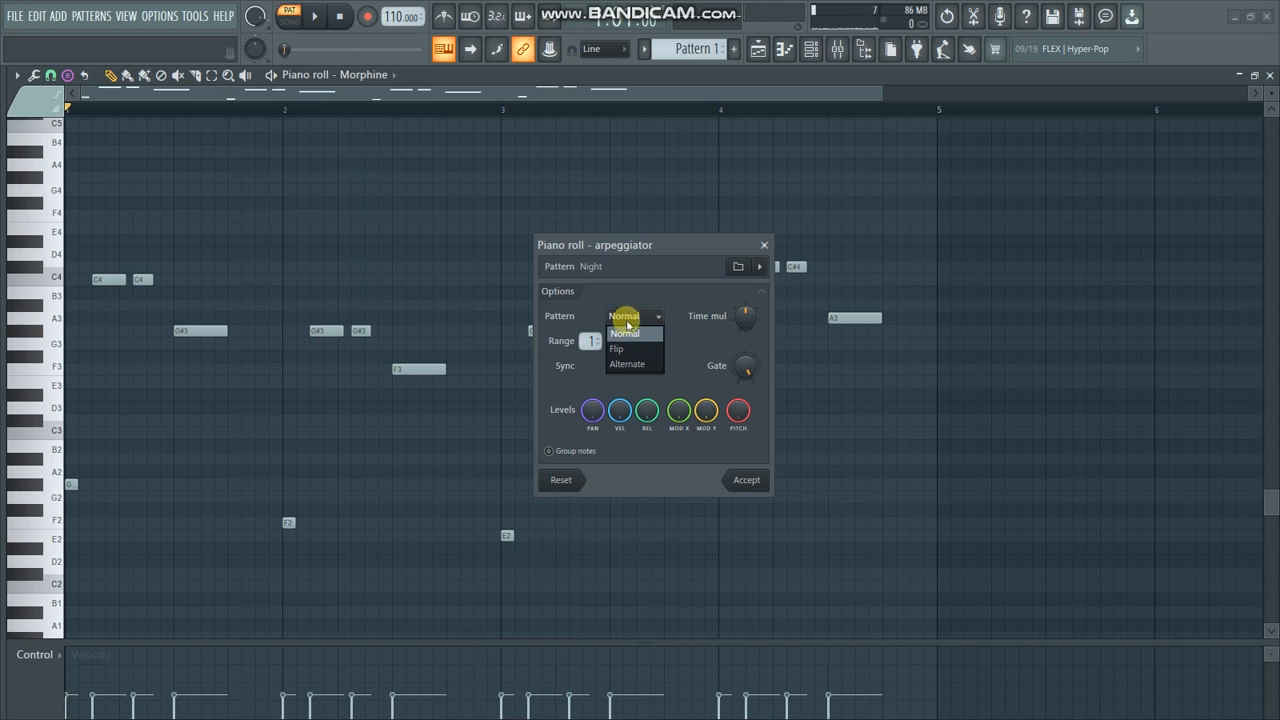
Audition the Flip pattern mode on the Night arpeggio, then set the mode to Alternate and listen to it
left_click(624, 349)
key("space")
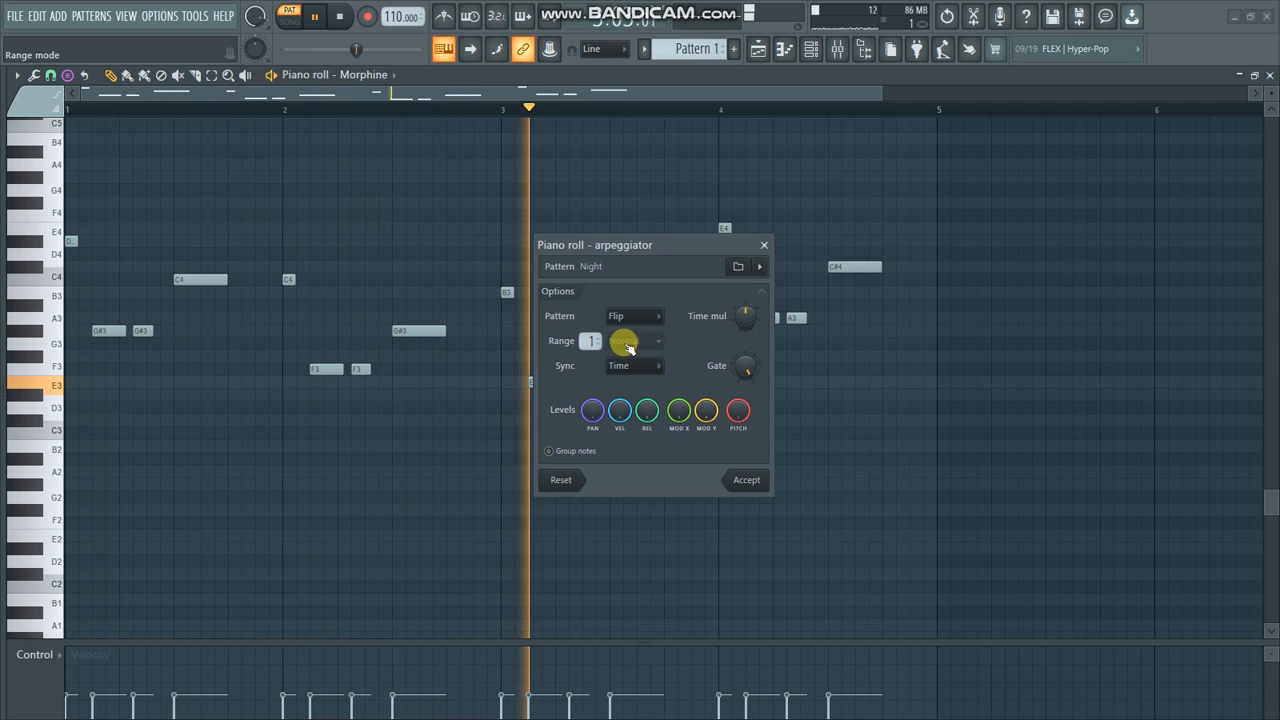
key("space")
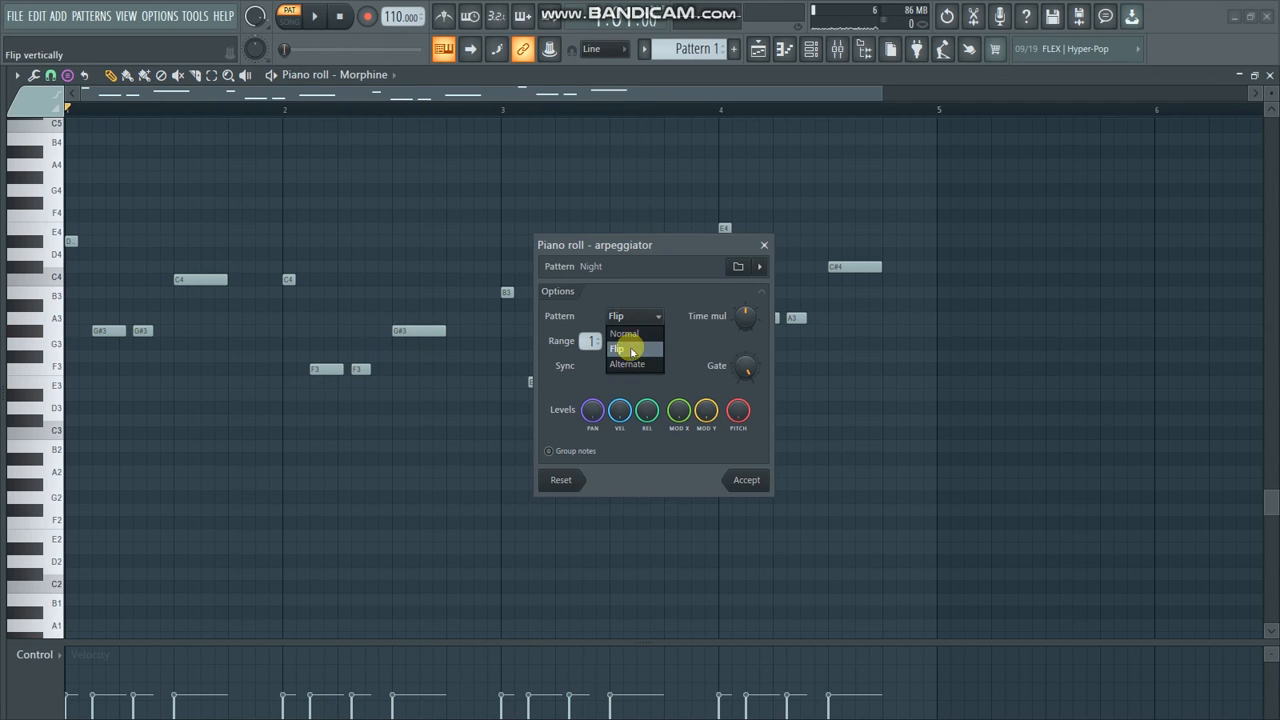
left_click(633, 364)
key("space")
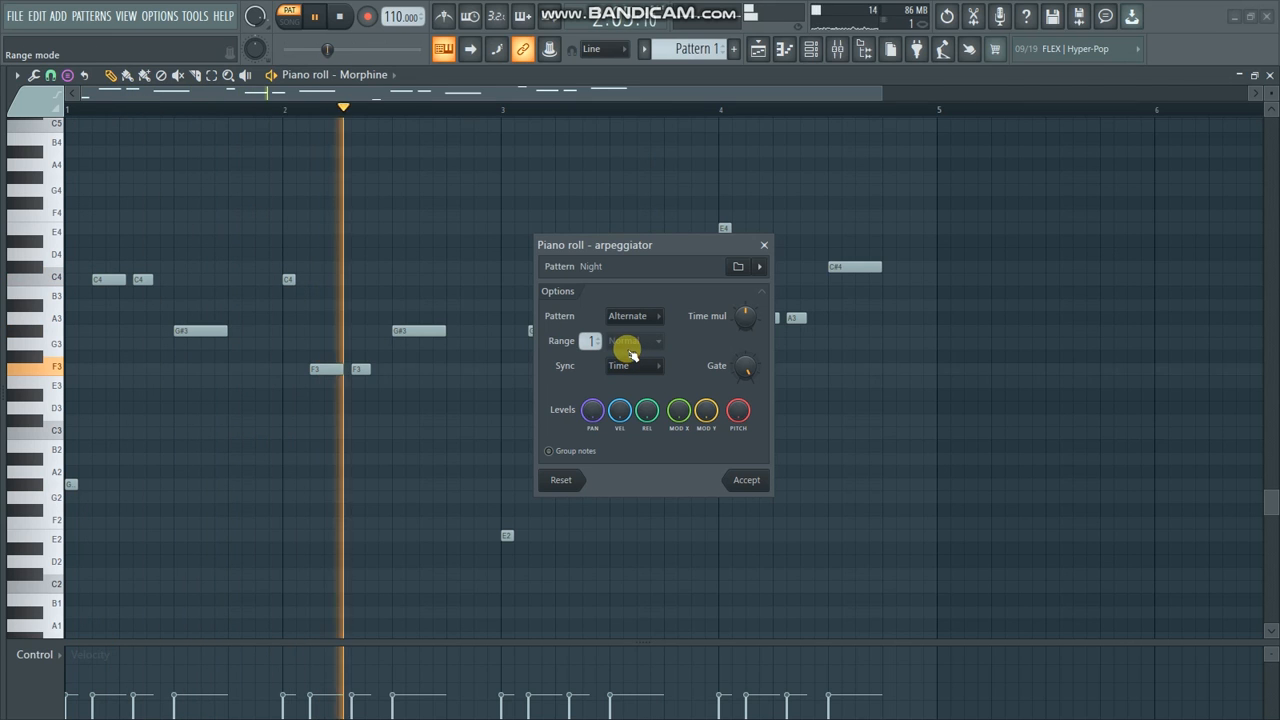
key("space")
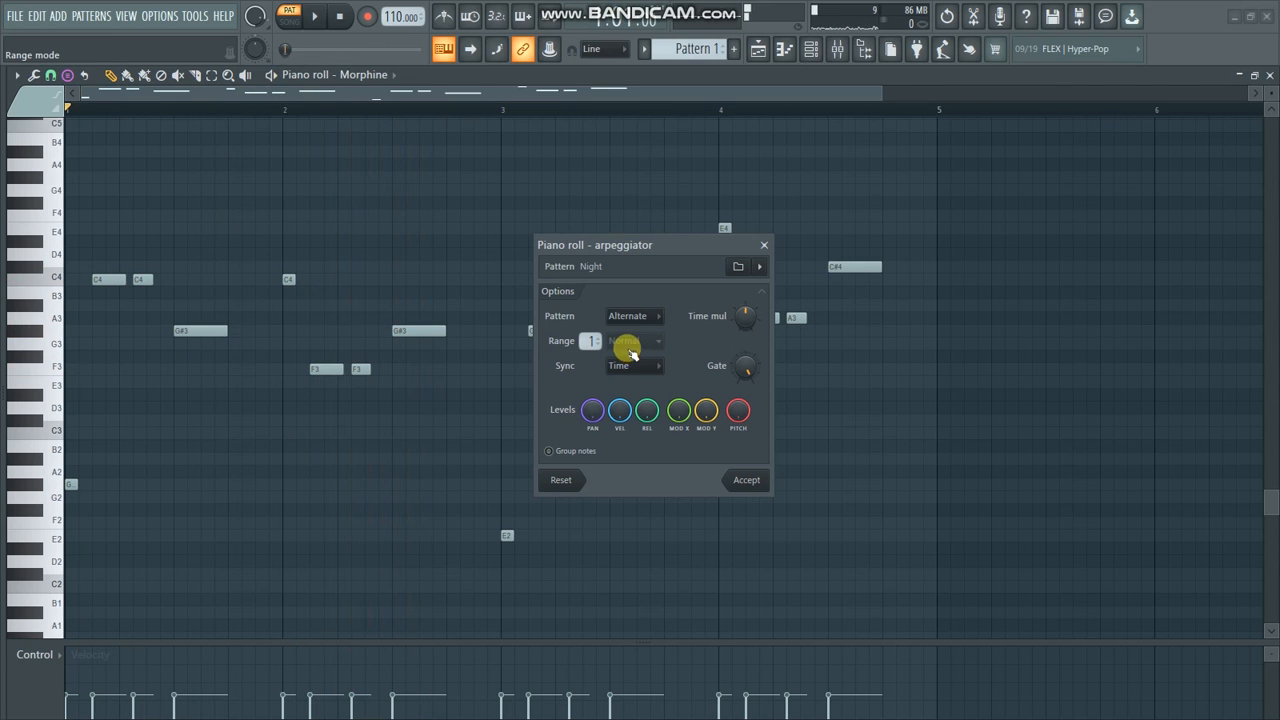
Audition the arpeggiator presets 1 1 3 2 and 1 2 3 (filter) on the progression
left_click(759, 268)
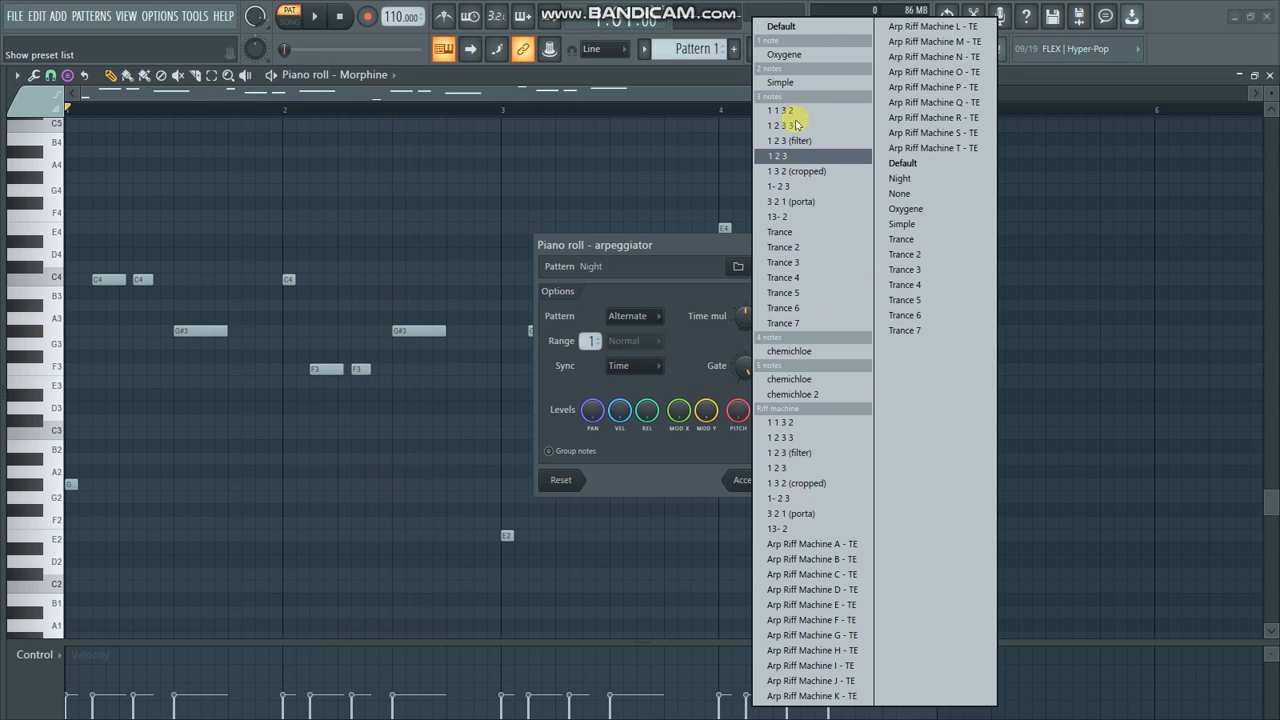
left_click(790, 111)
left_click_drag(666, 244, 648, 242)
key("space")
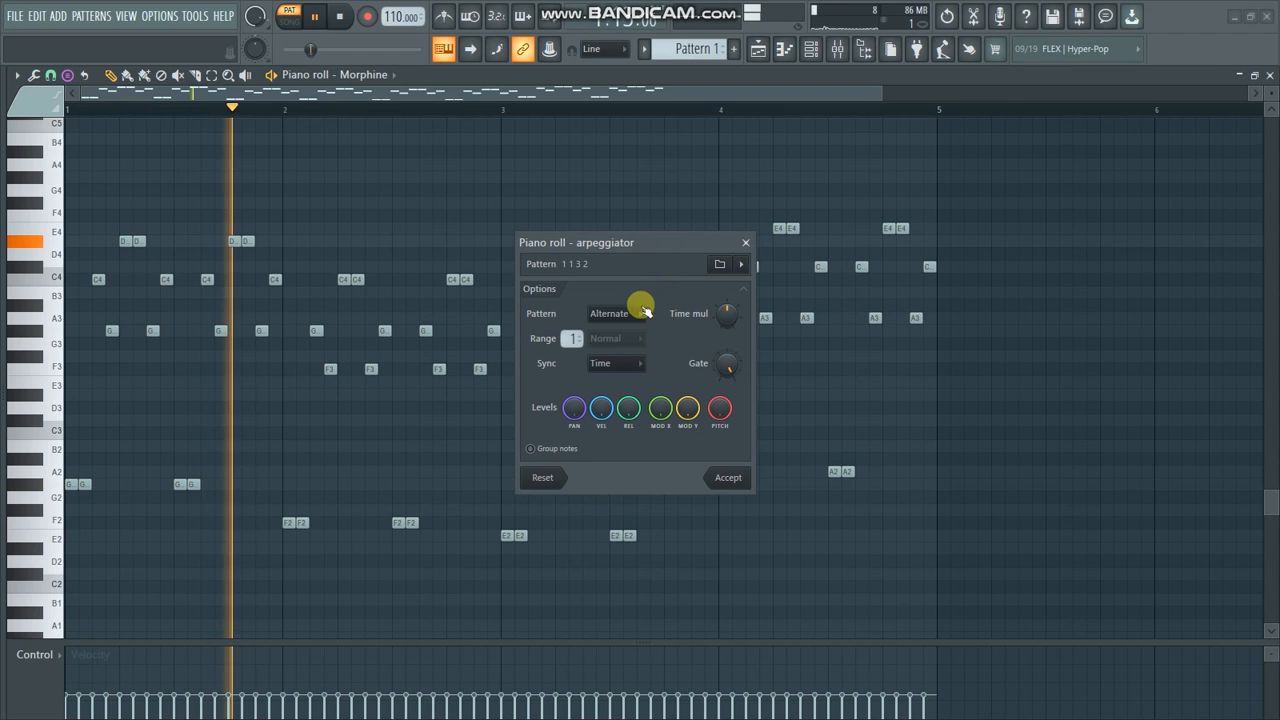
left_click(742, 264)
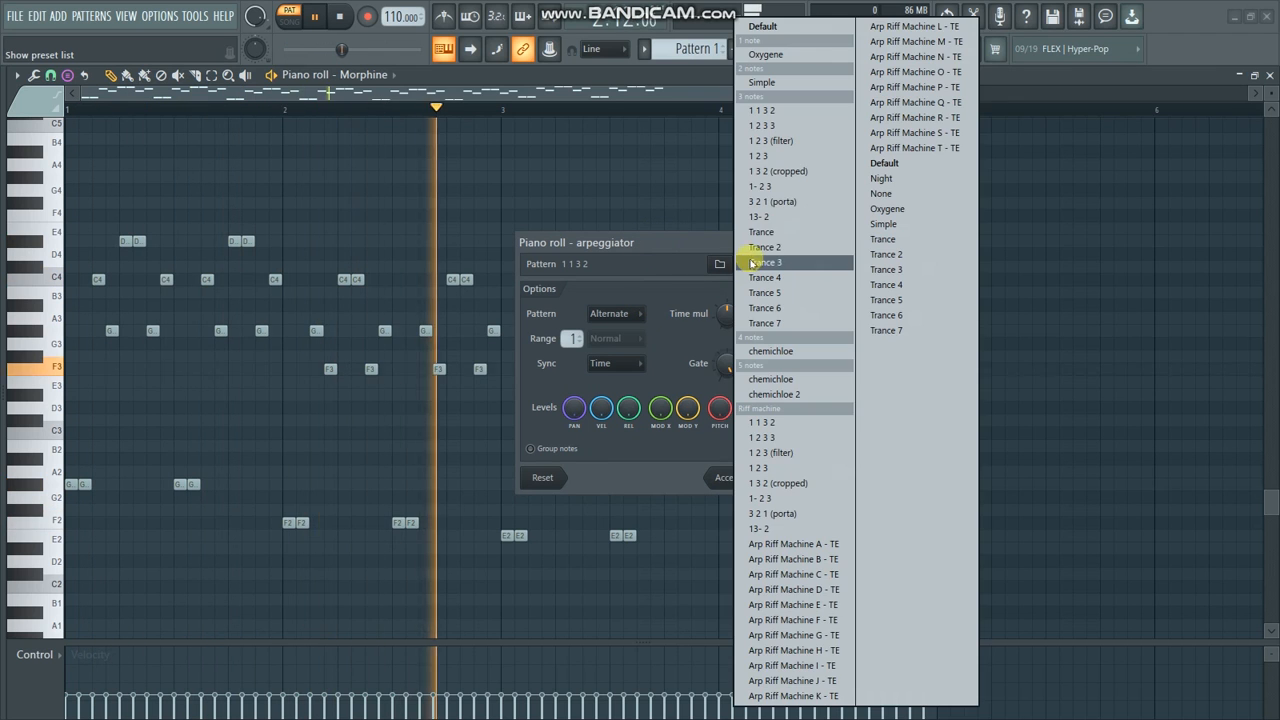
left_click(765, 141)
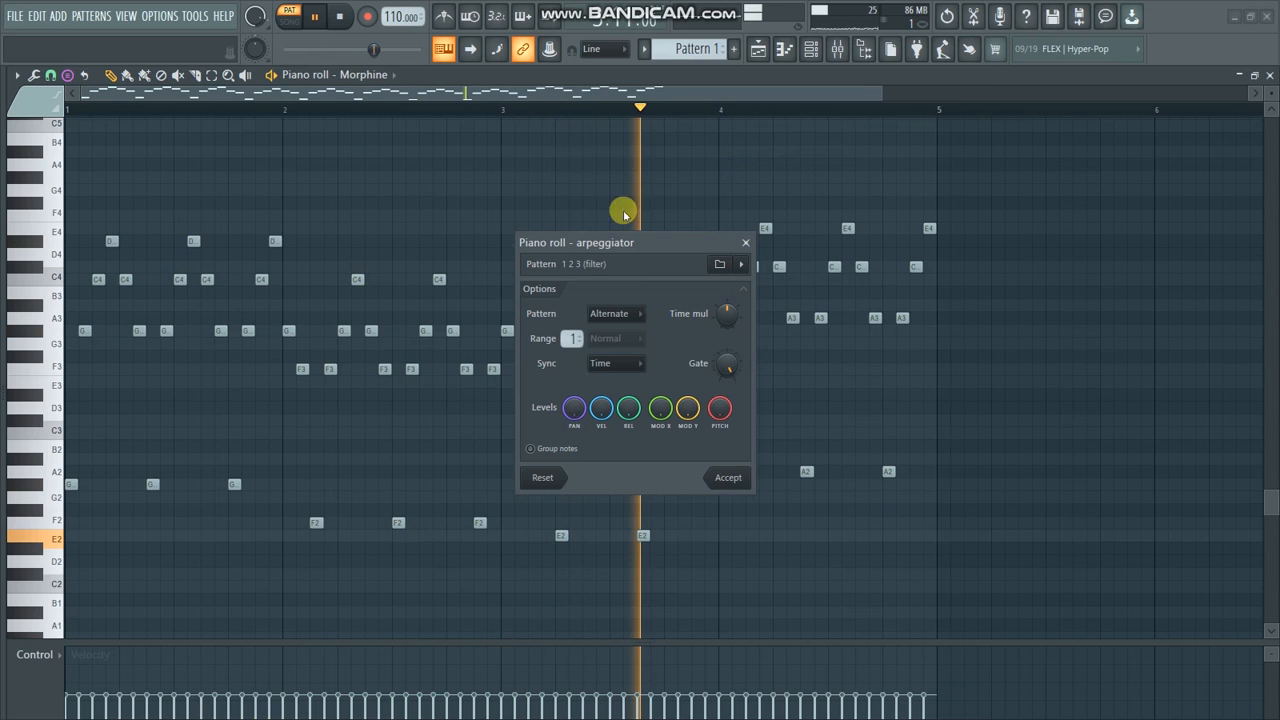
left_click_drag(622, 244, 517, 258)
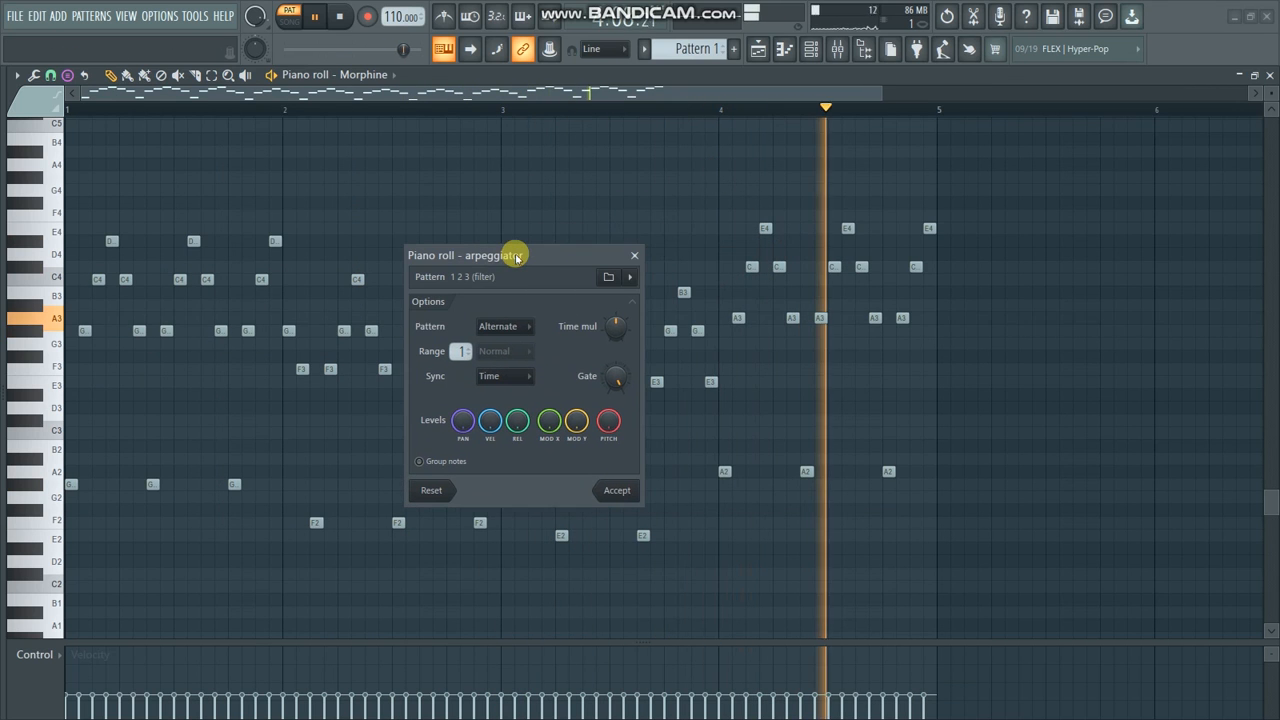
key("space")
Audition the Night preset again during playback and switch the arpeggiator to the Simple preset
left_click(632, 277)
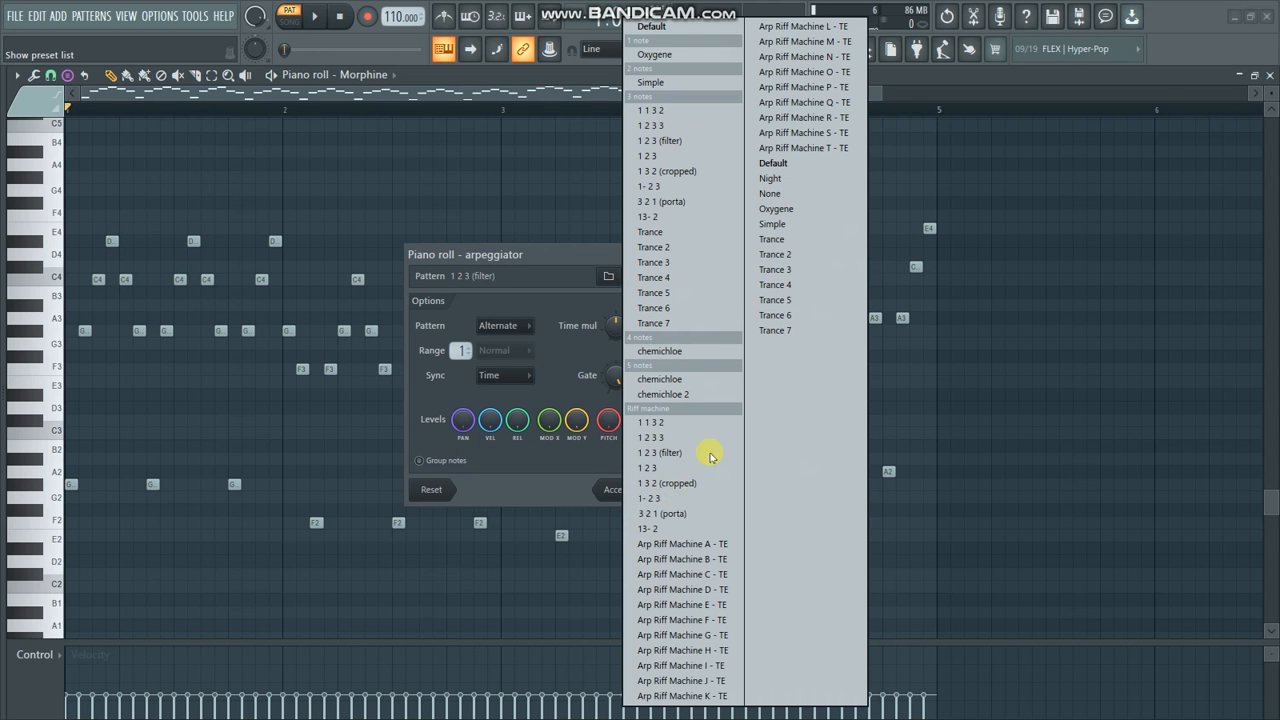
left_click(773, 184)
key("space")
left_click(630, 277)
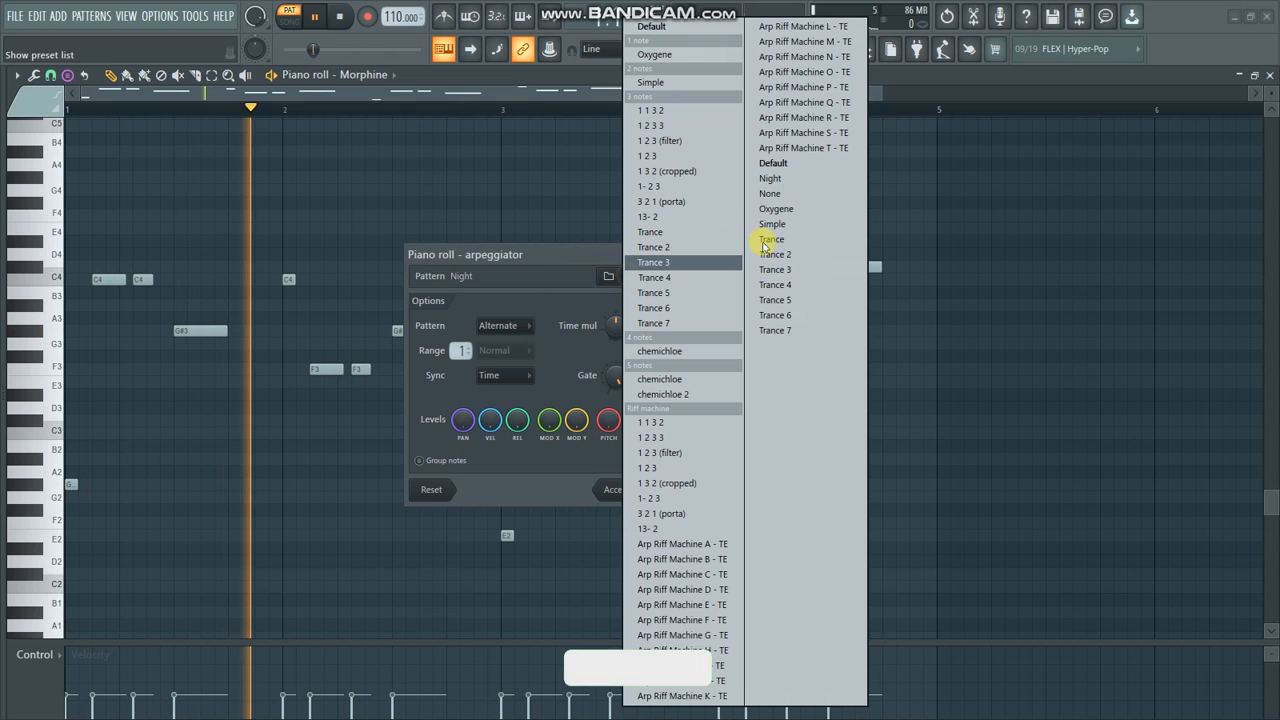
left_click(766, 223)
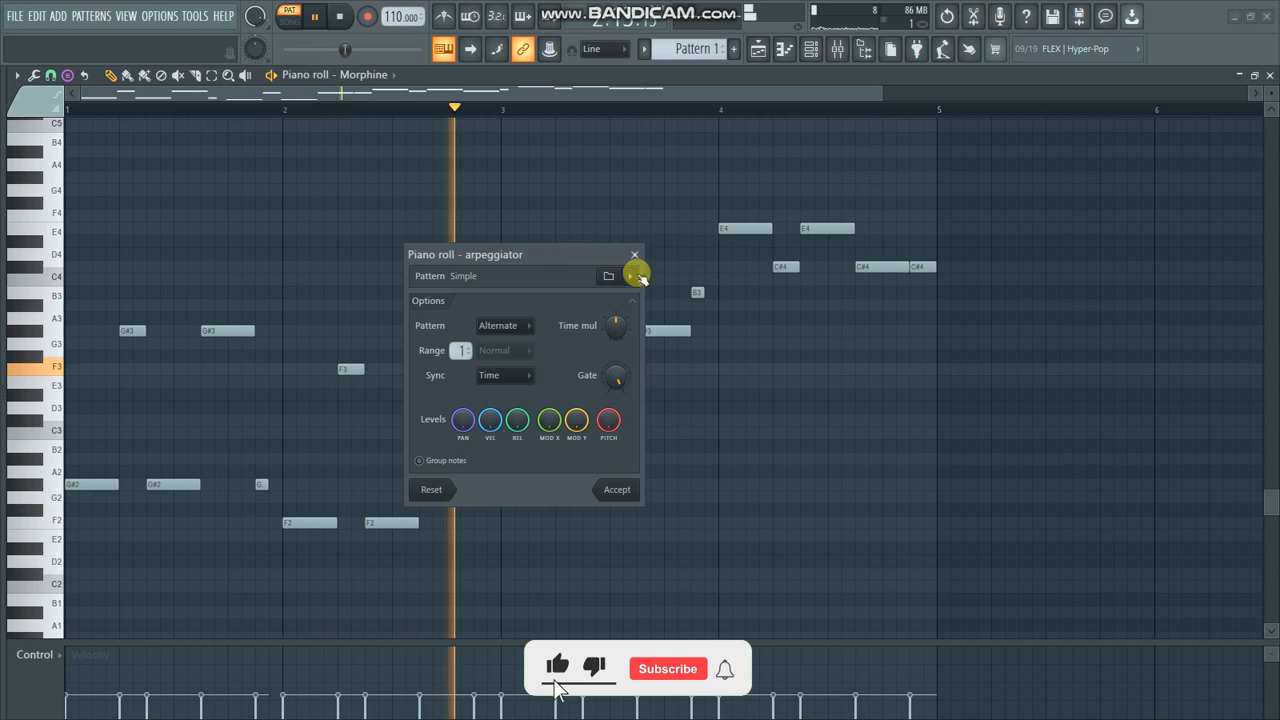
Move the arpeggiator dialog clear of the notes and load the Oxygene preset during playback
left_click_drag(595, 262, 847, 360)
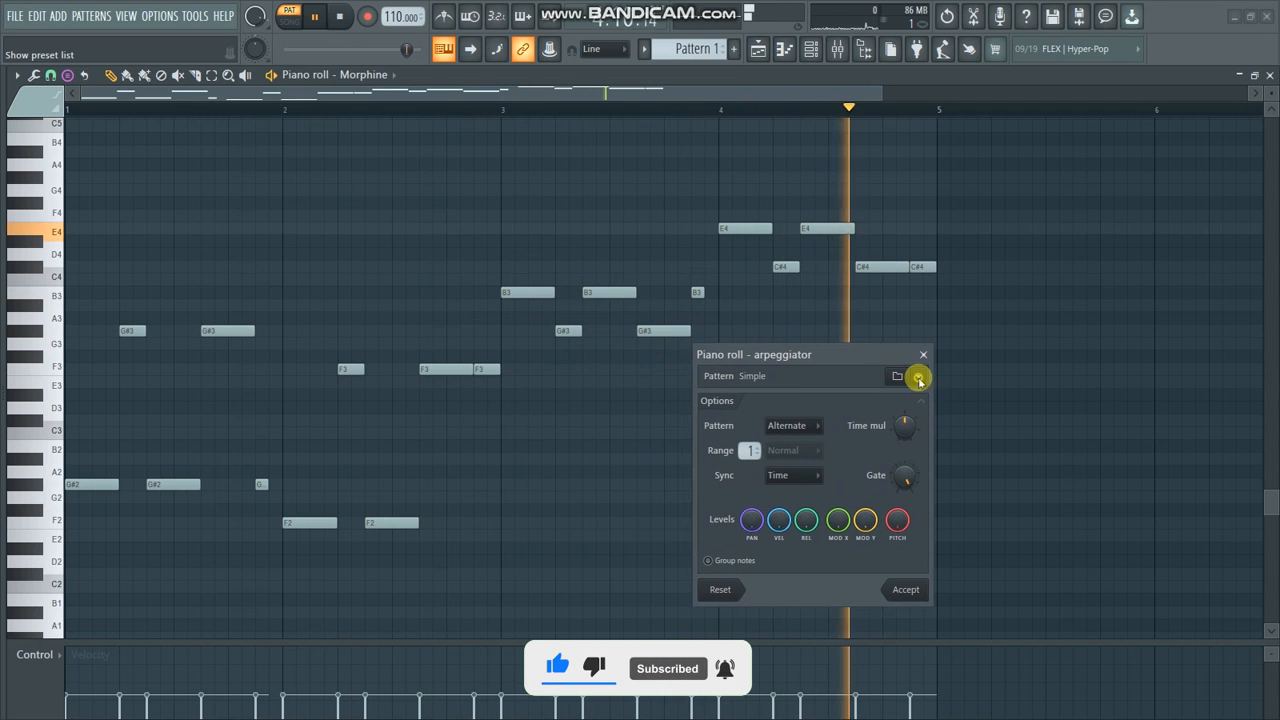
left_click(919, 376)
left_click(1084, 209)
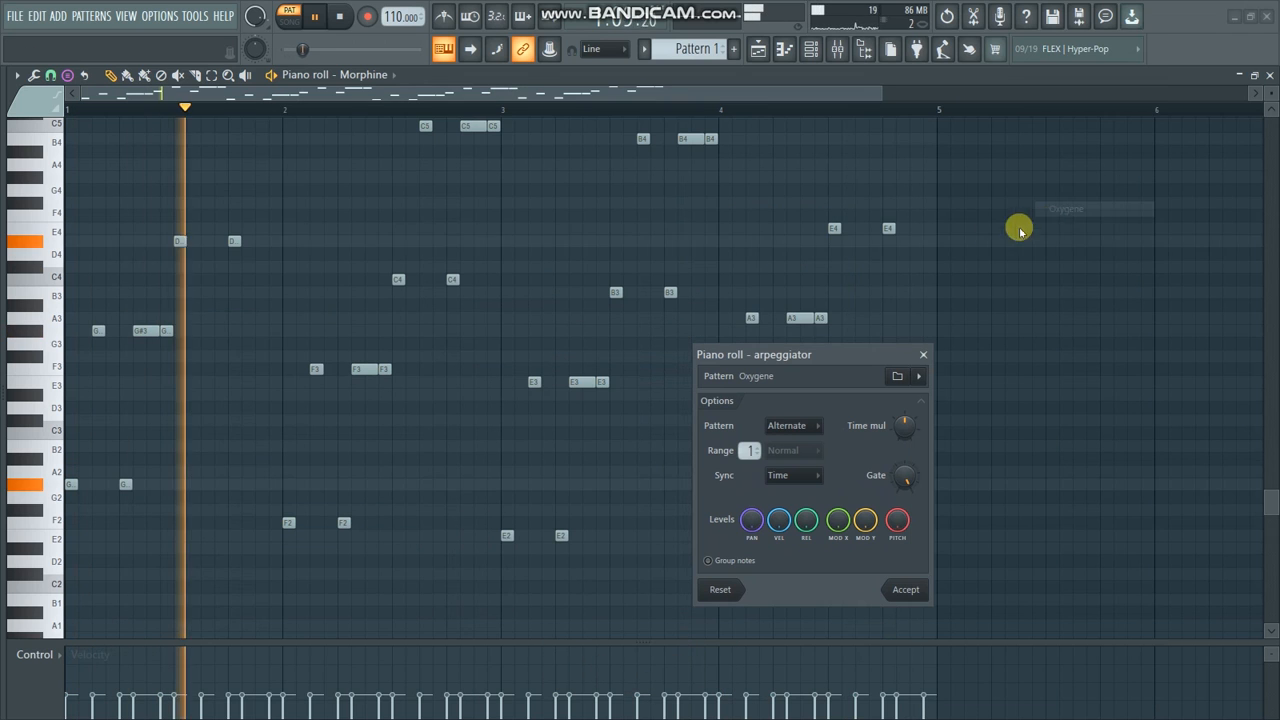
Move the arpeggiator dialog clear of the notes, then audition the Arp Riff Machine A - TE preset and stop playback
left_click_drag(809, 357, 797, 326)
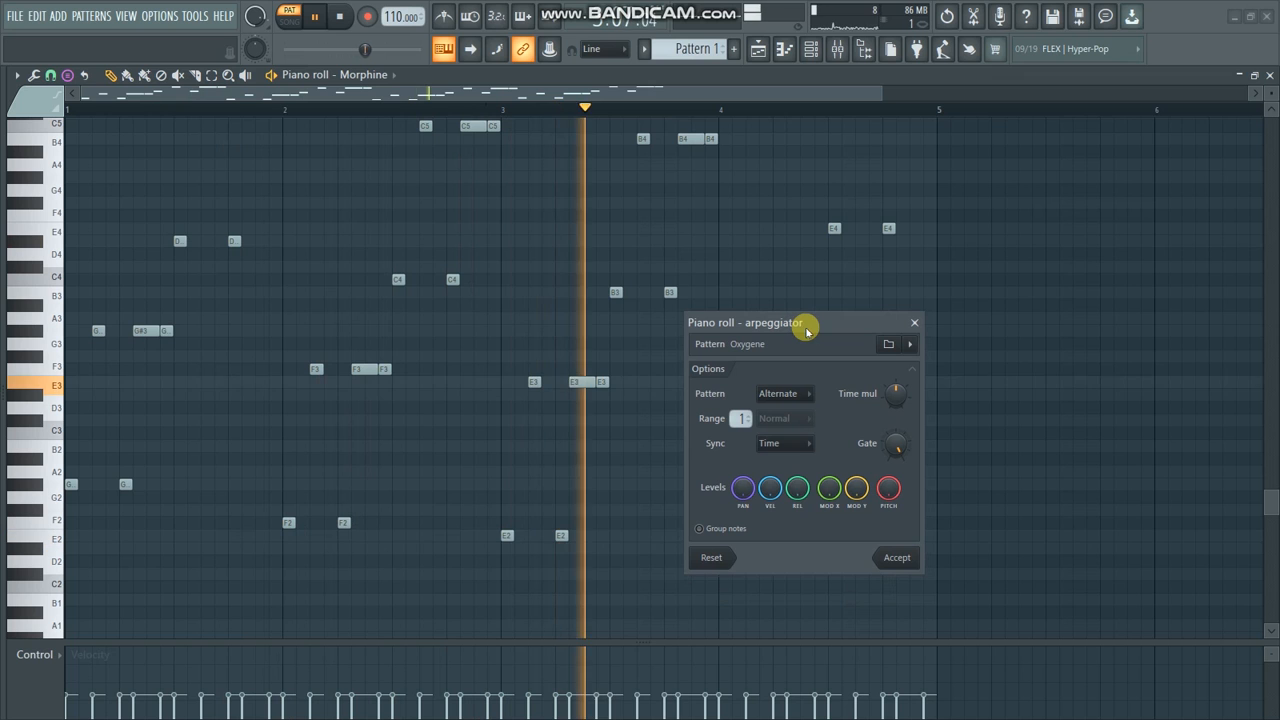
left_click_drag(815, 325, 820, 263)
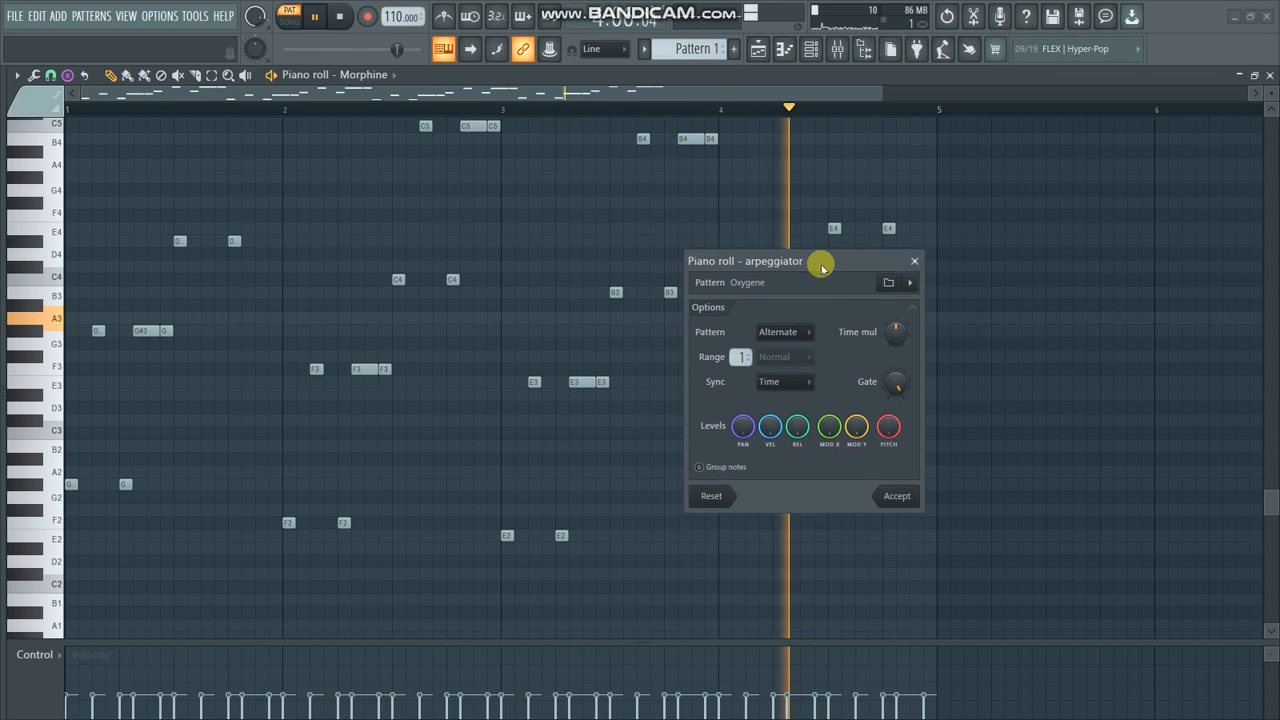
left_click(909, 282)
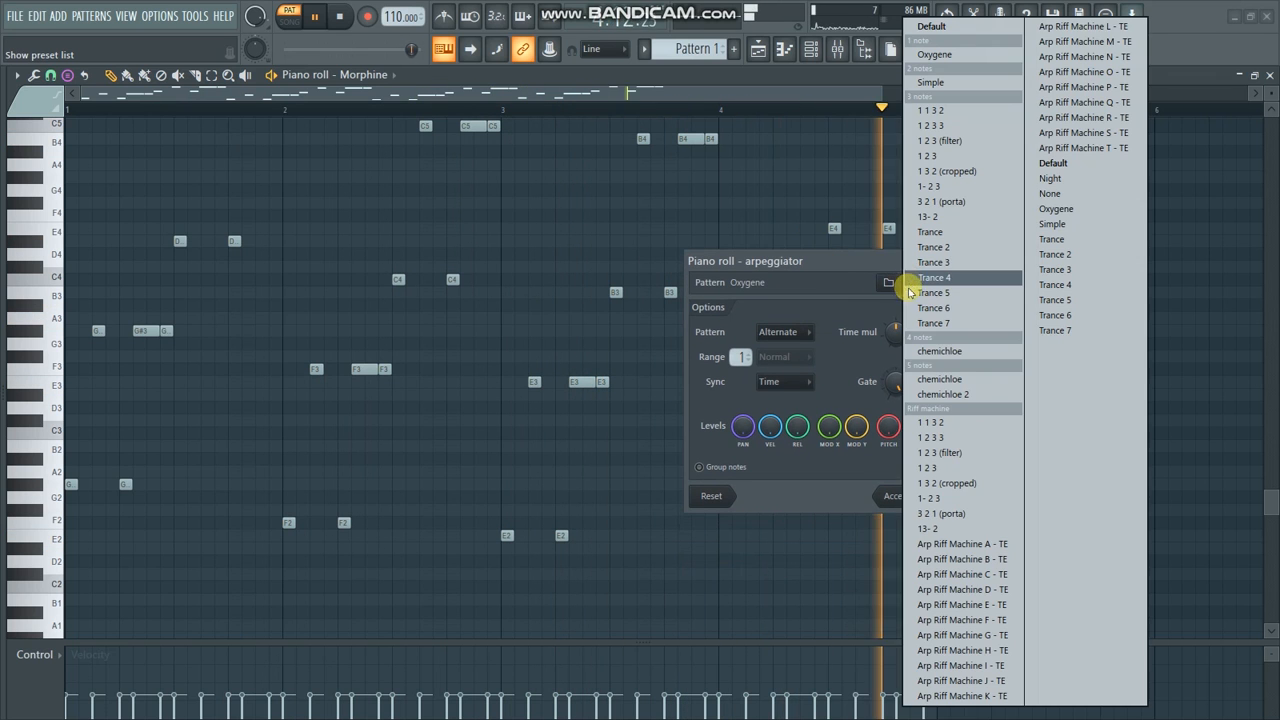
left_click(957, 544)
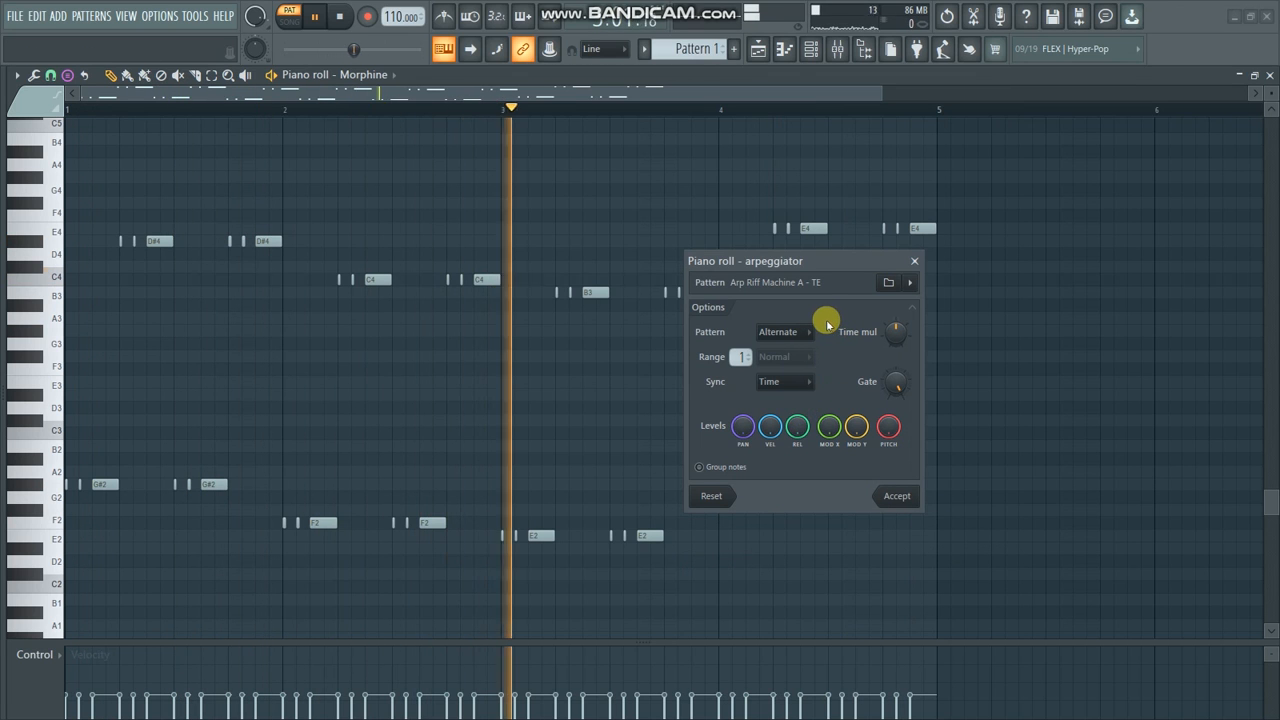
key("space")
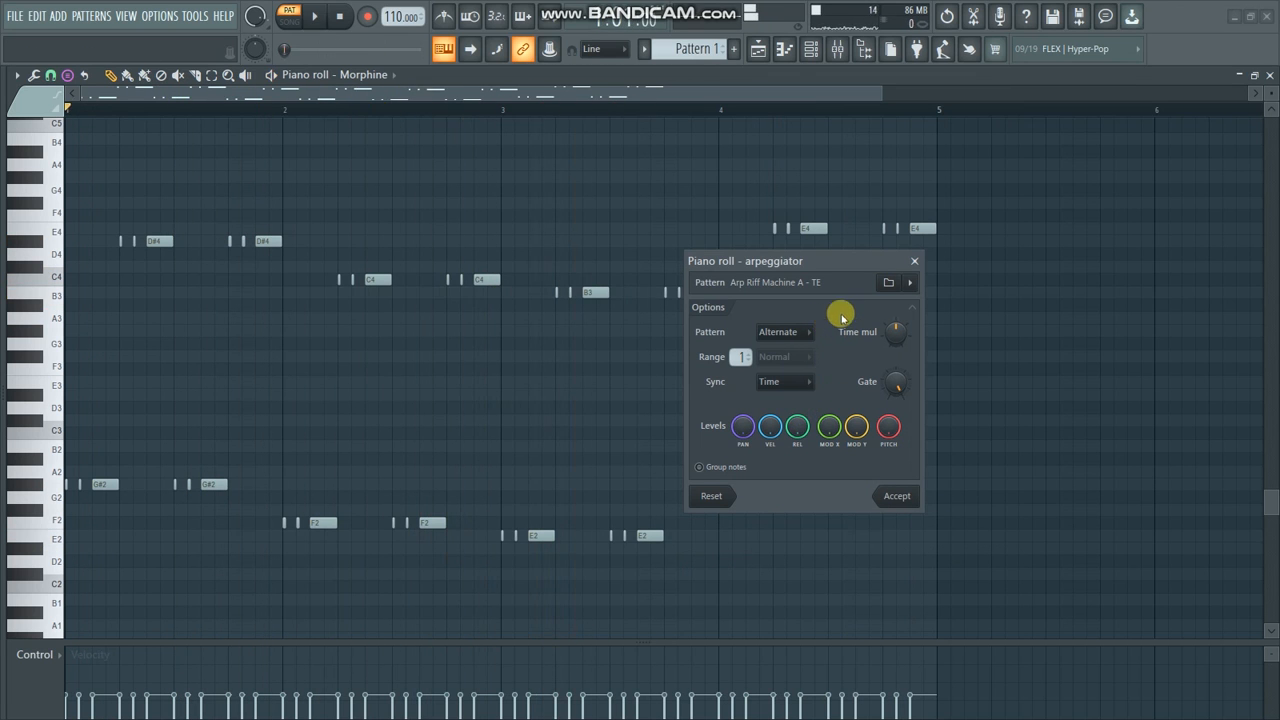
Load the arpeggiator preset Arp Riff Machine E - TE, shift the dialog off the notes and play the pattern
left_click(914, 284)
left_click(955, 605)
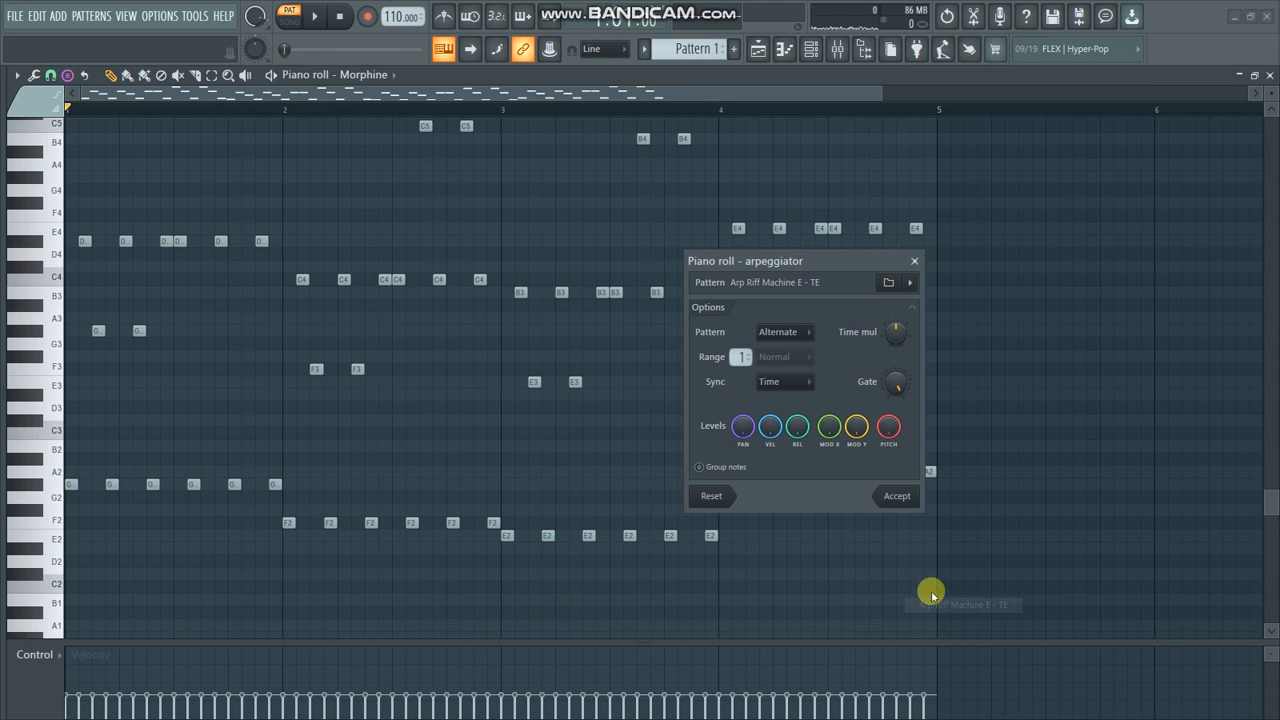
left_click_drag(797, 257, 757, 285)
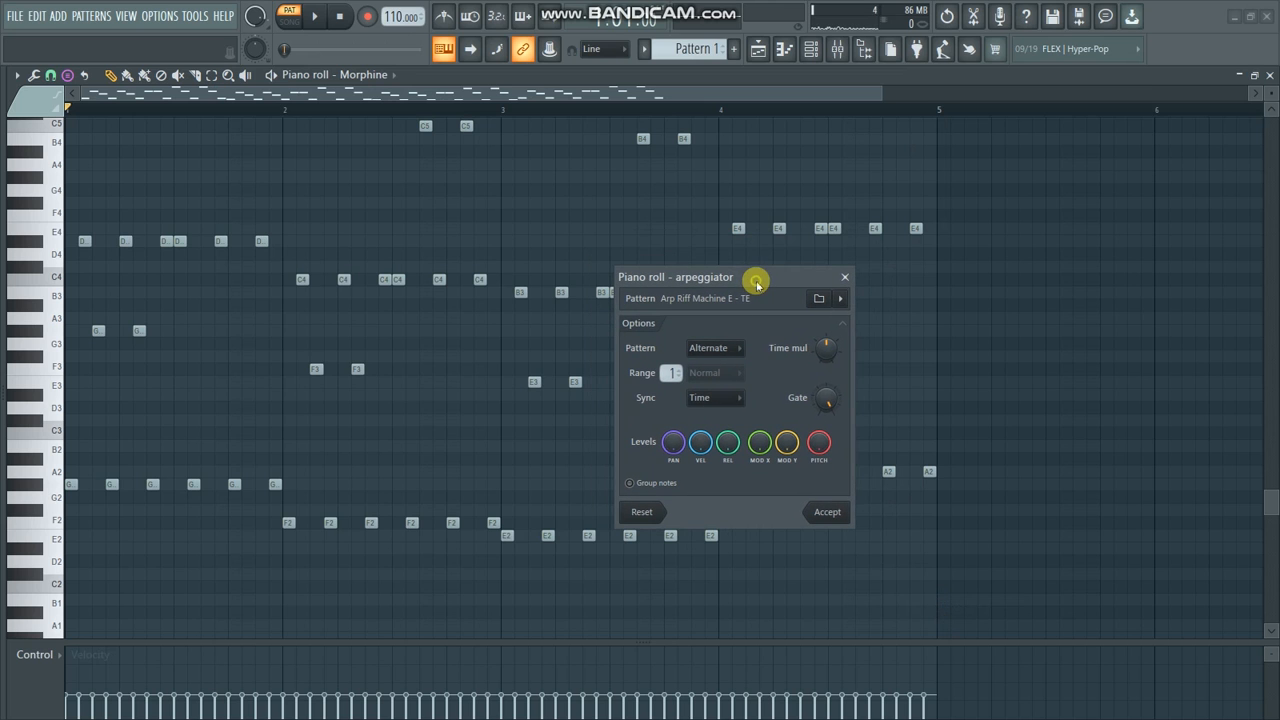
key("space")
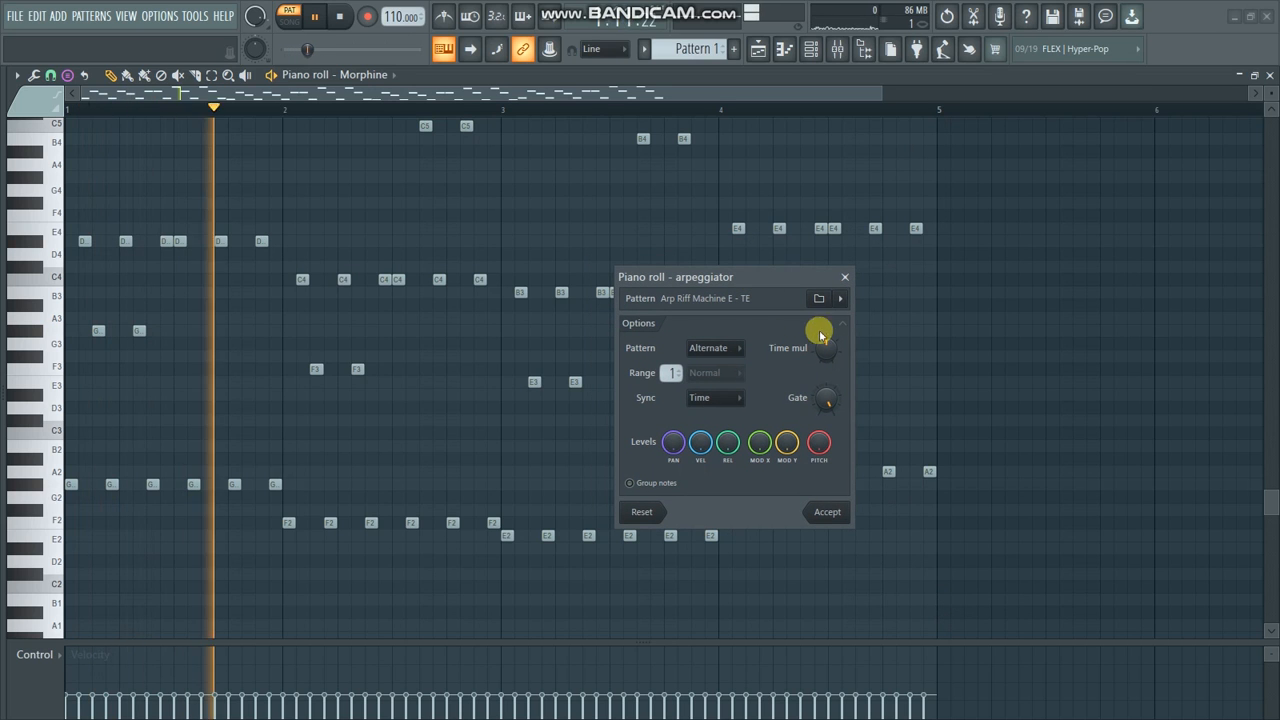
Audition the arpeggiator presets Arp Riff Machine G - TE and Arp Riff Machine I - TE during playback
left_click(838, 302)
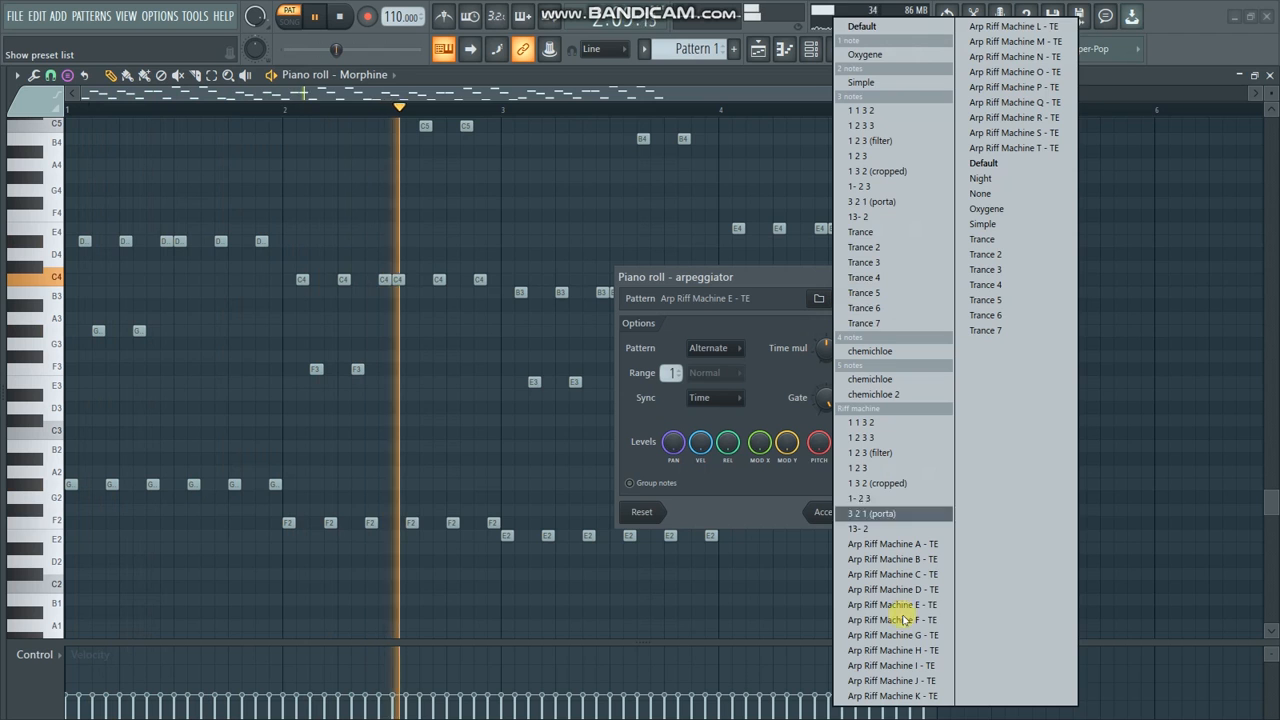
left_click(896, 636)
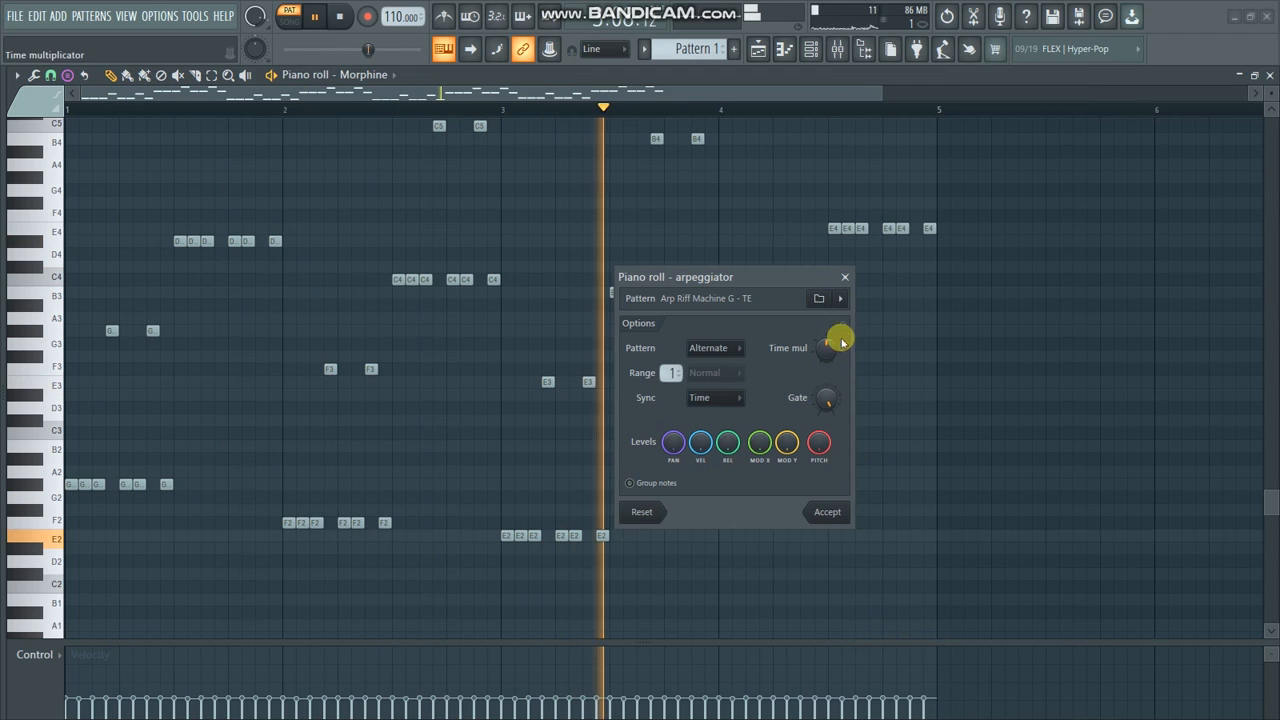
left_click(838, 301)
left_click(886, 665)
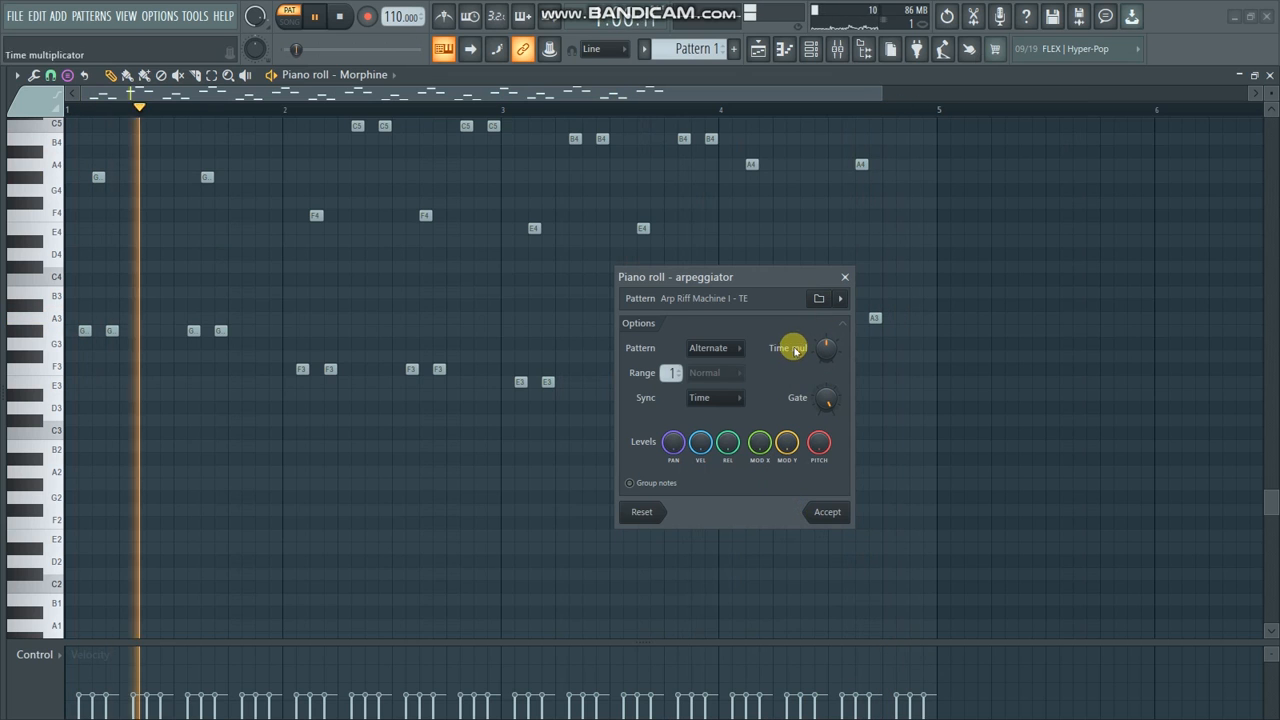
Audition the Trance 5 arpeggiator preset, then stop playback and close the arpeggiator without applying it
left_click(838, 301)
left_click(870, 285)
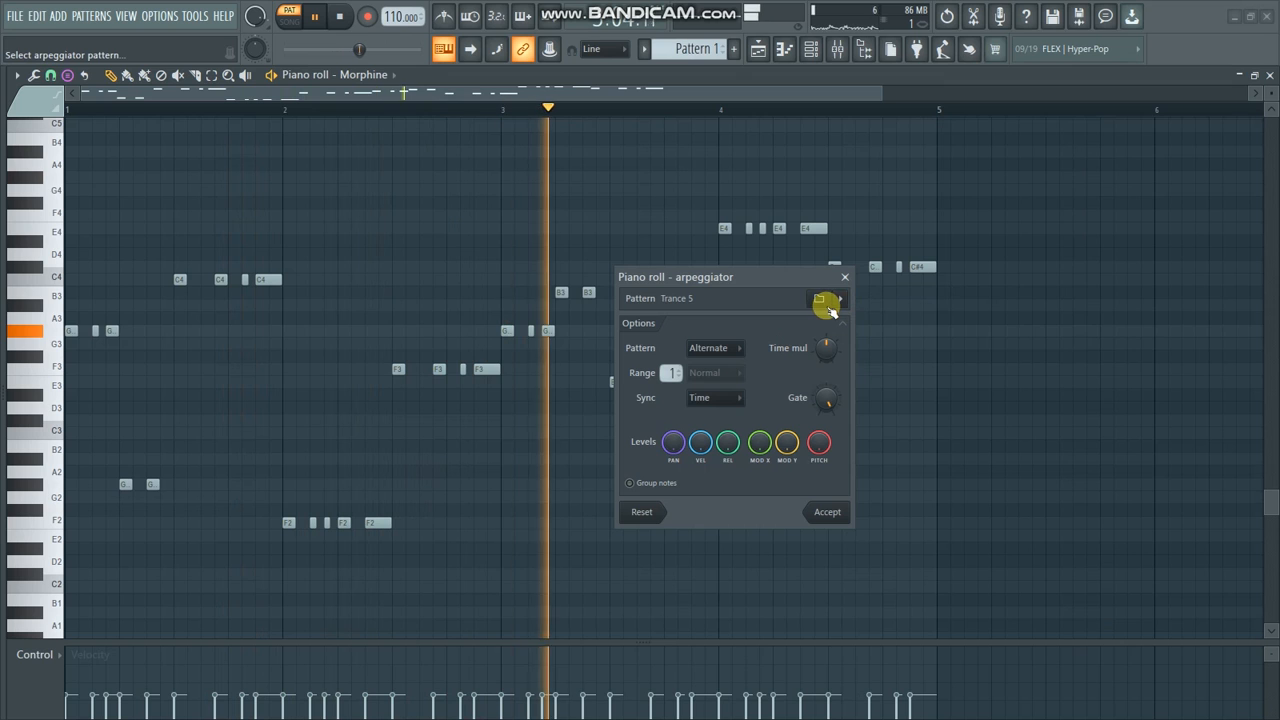
key("space")
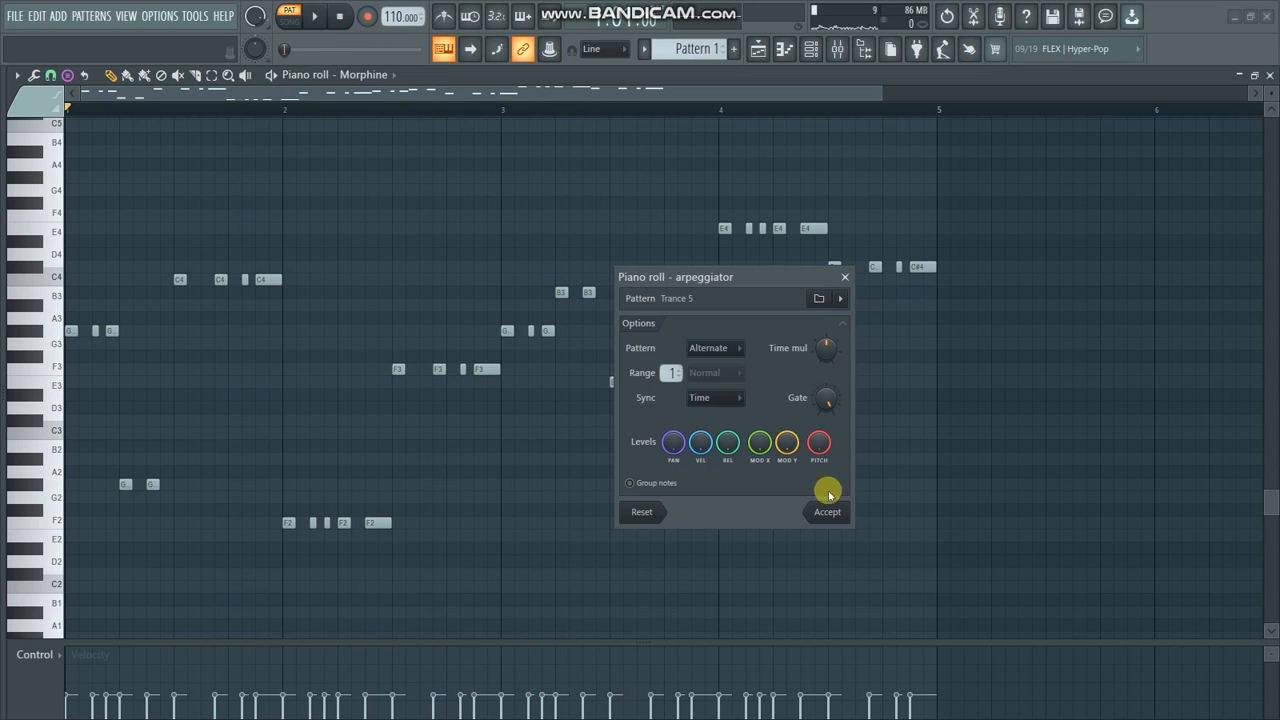
left_click(847, 277)
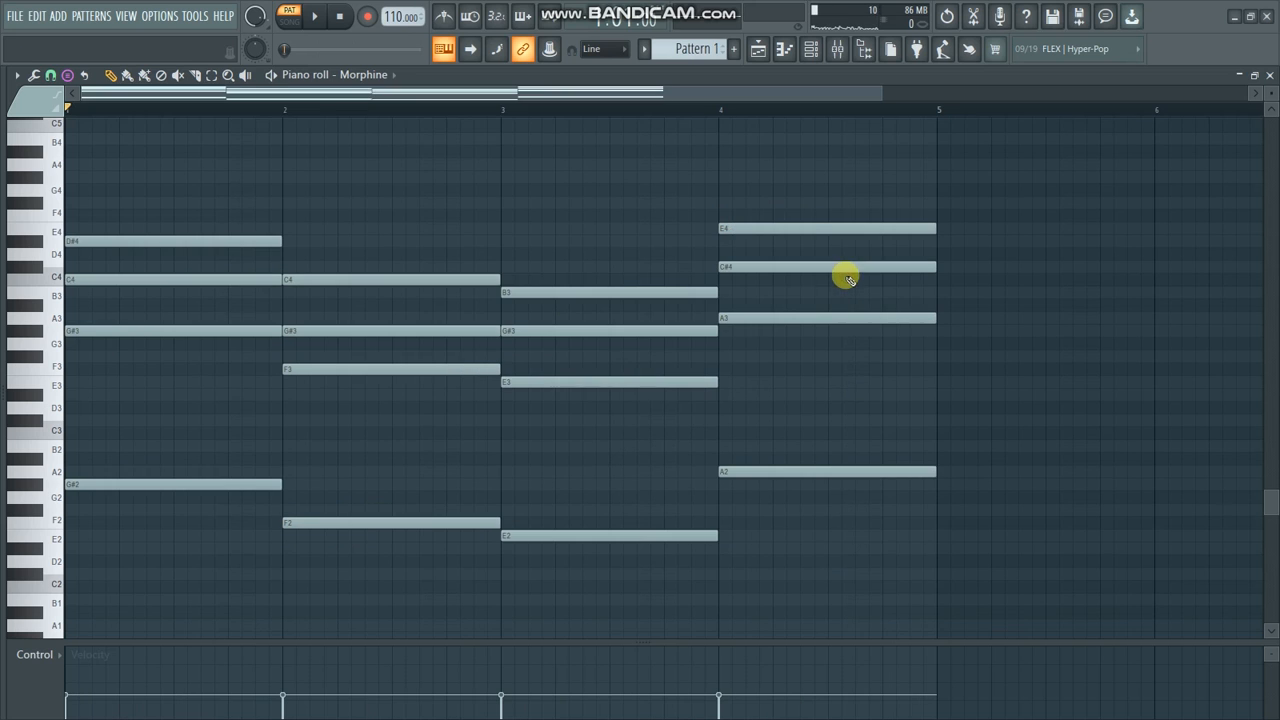
Open the Chopper on the Morphine chords, move its dialog clear of the notes and play the chopped pattern
scroll(656, 386, "up", 2)
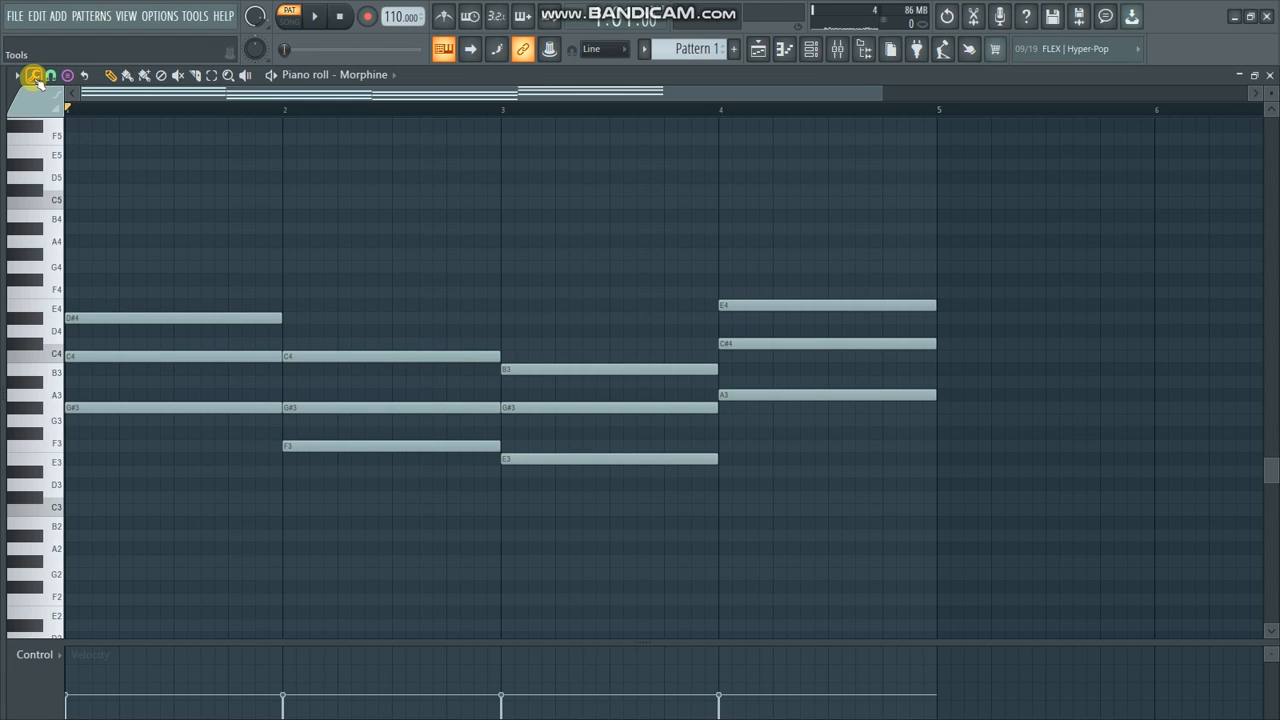
left_click(34, 76)
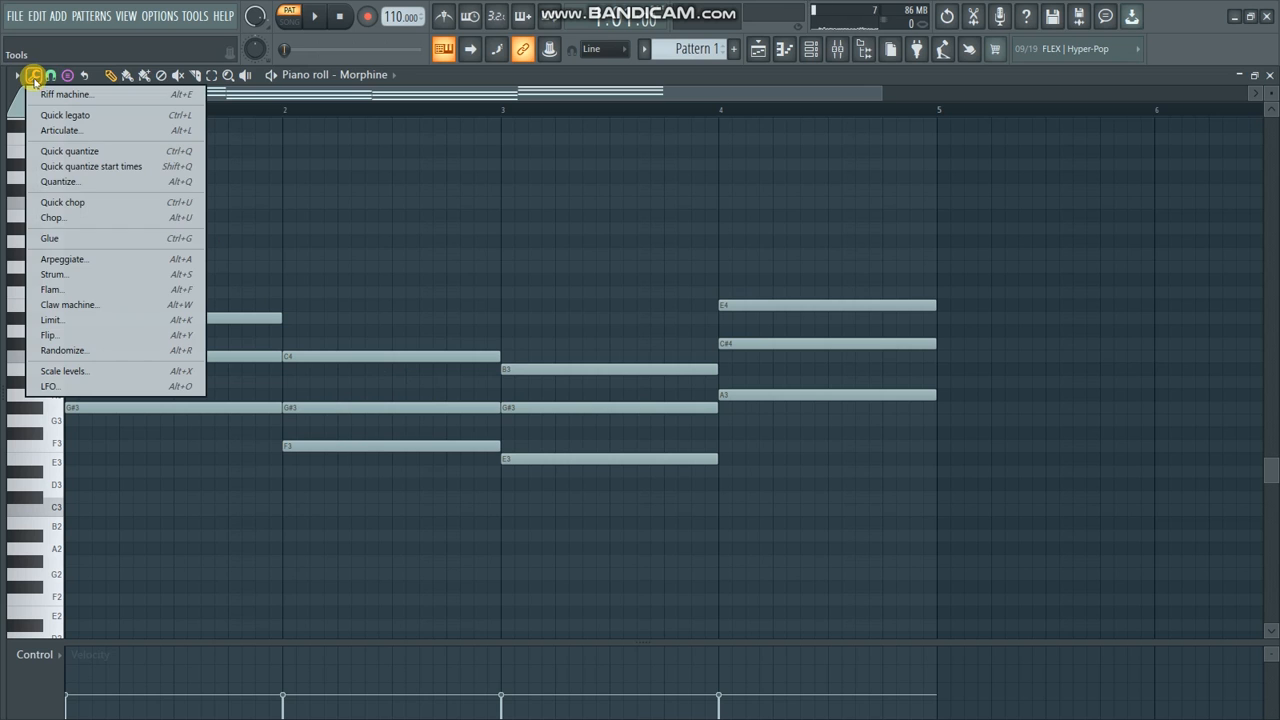
left_click(83, 218)
left_click_drag(478, 406, 1067, 297)
key("space")
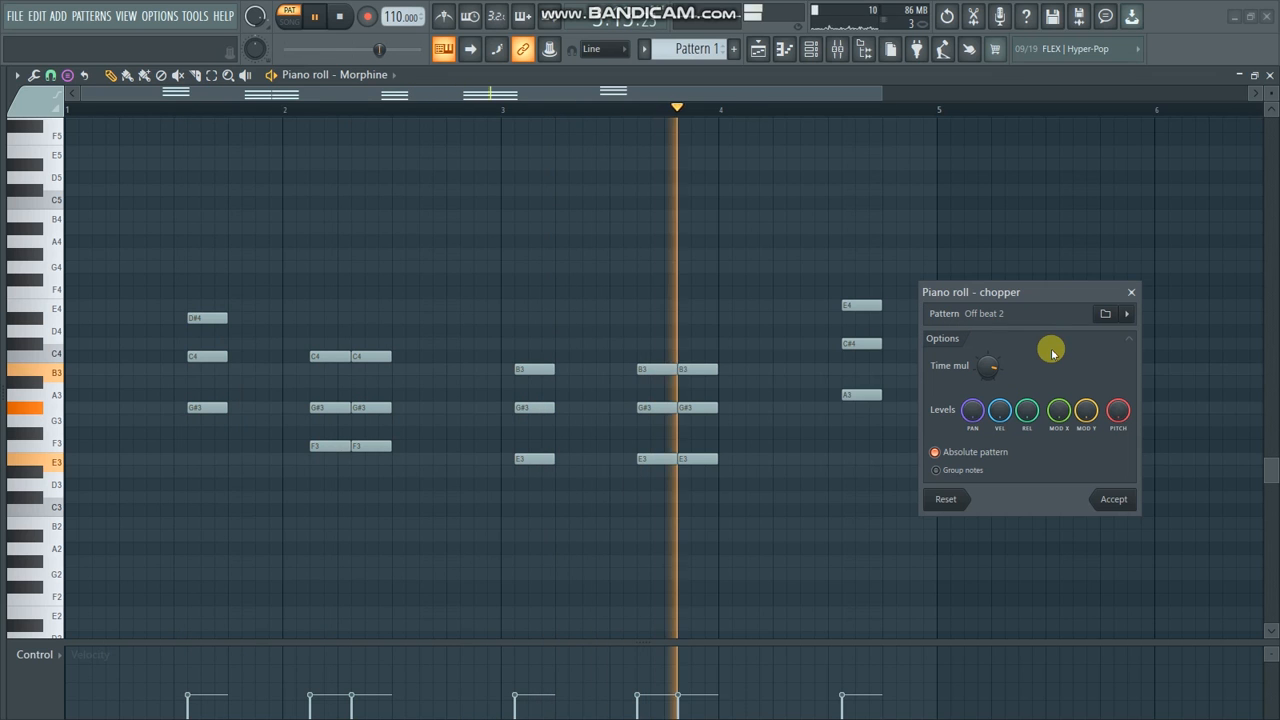
Audition the chopper presets 3 notes and 6 notes 3 on the chords with playback running
left_click(1106, 312)
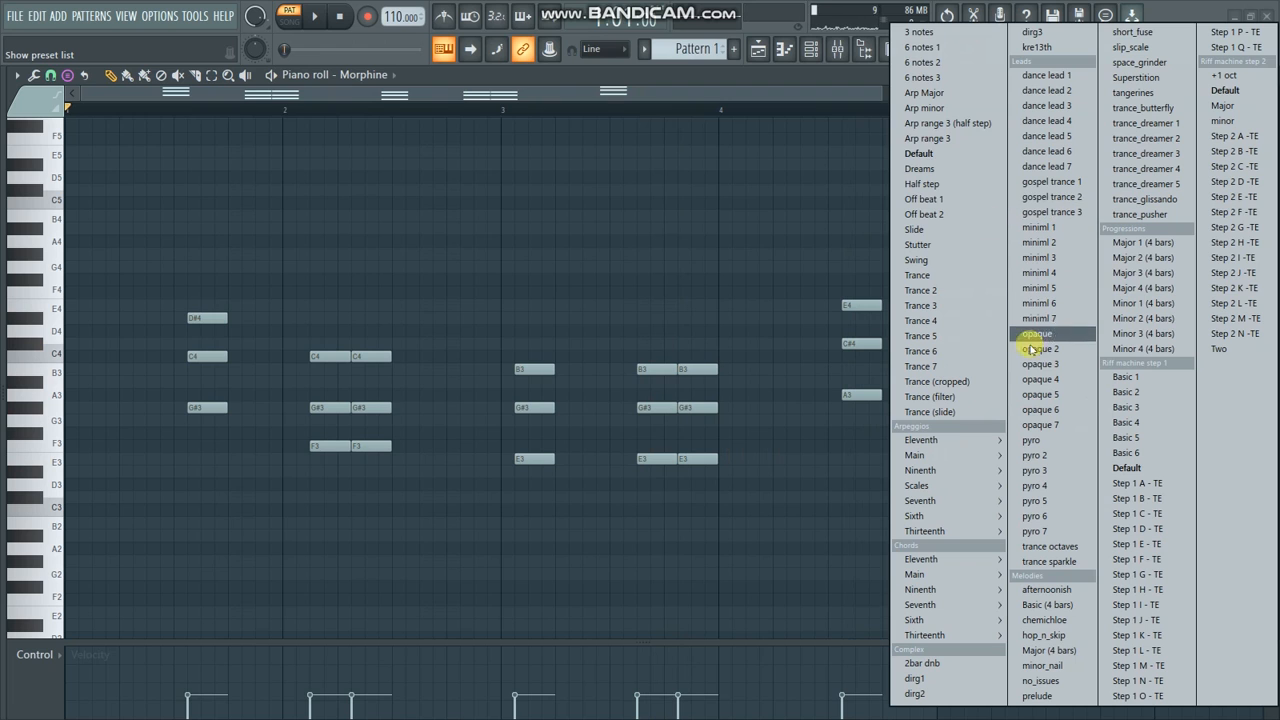
left_click(922, 35)
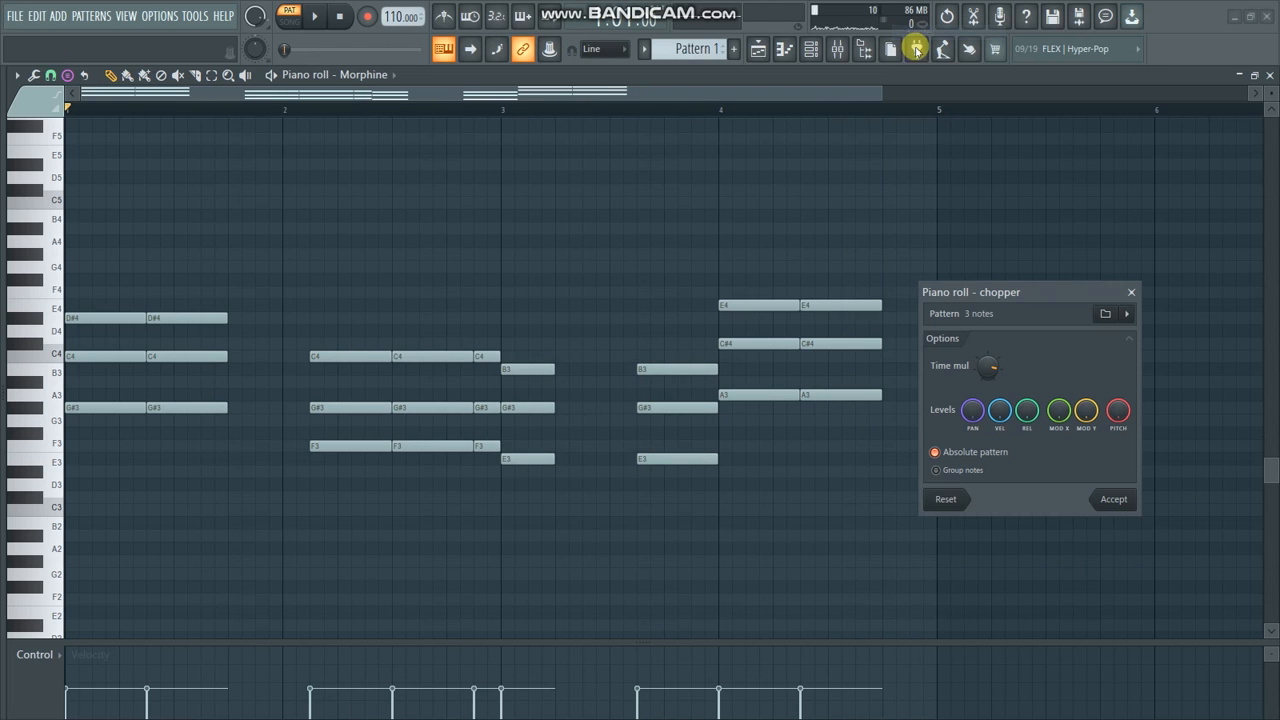
key("space")
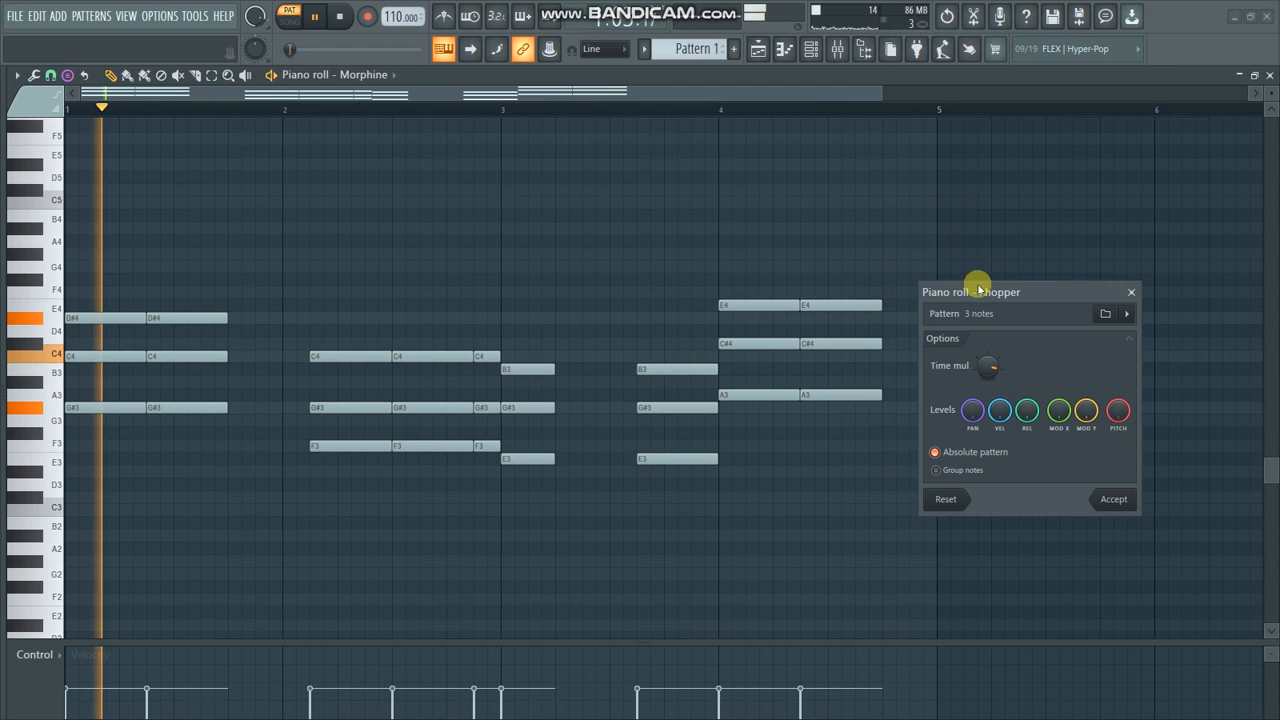
left_click(1129, 315)
left_click(925, 77)
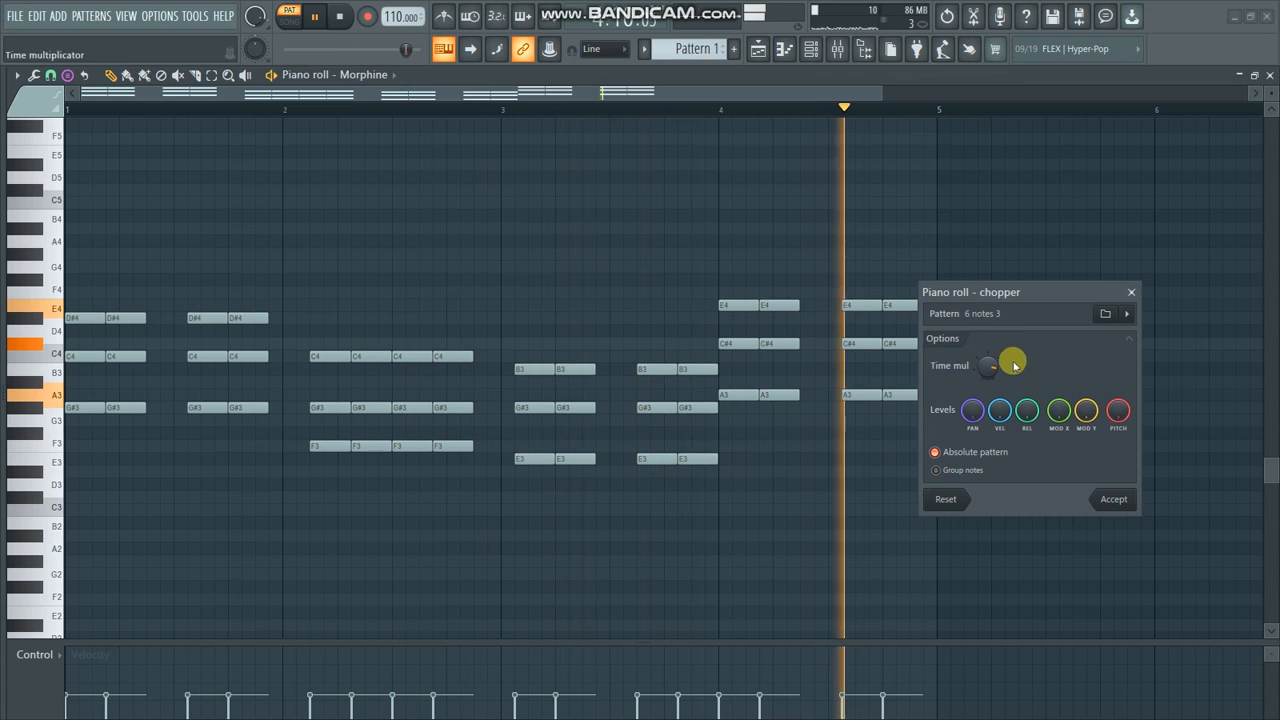
Audition the chopper presets Arp range 3 and Trance on the chord progression
left_click(1129, 315)
left_click(930, 138)
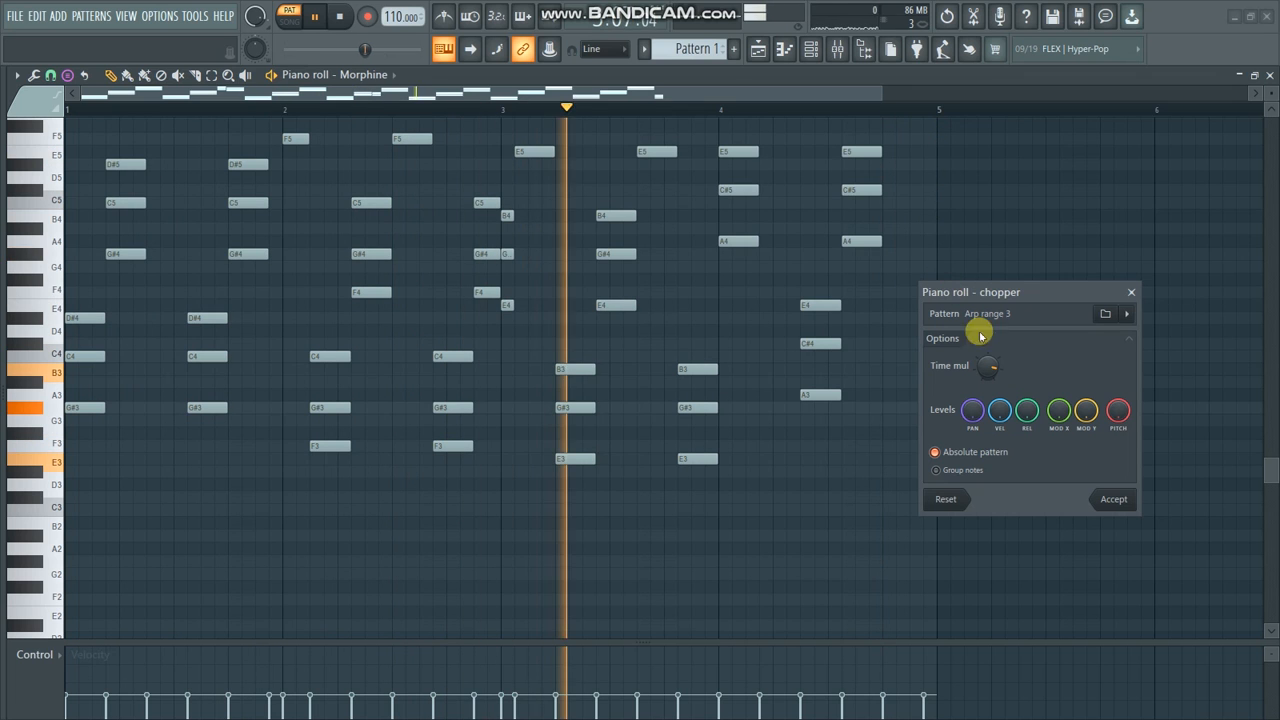
left_click(1127, 313)
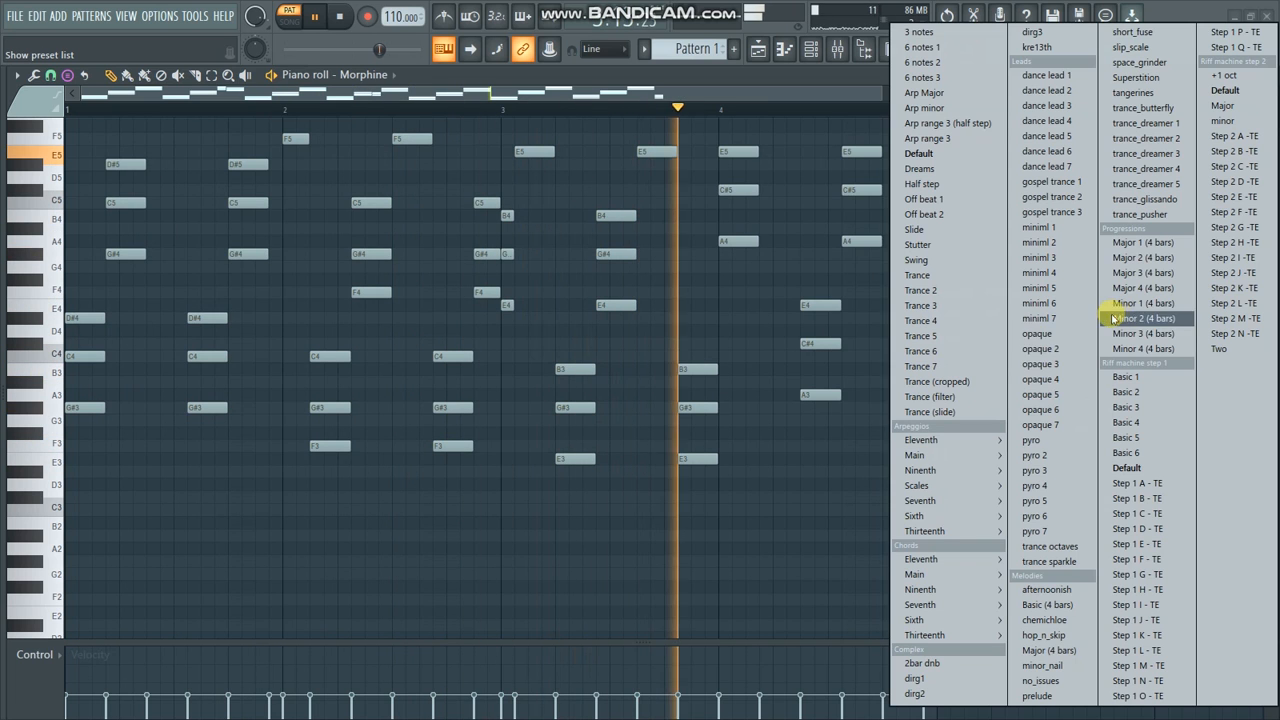
left_click(940, 274)
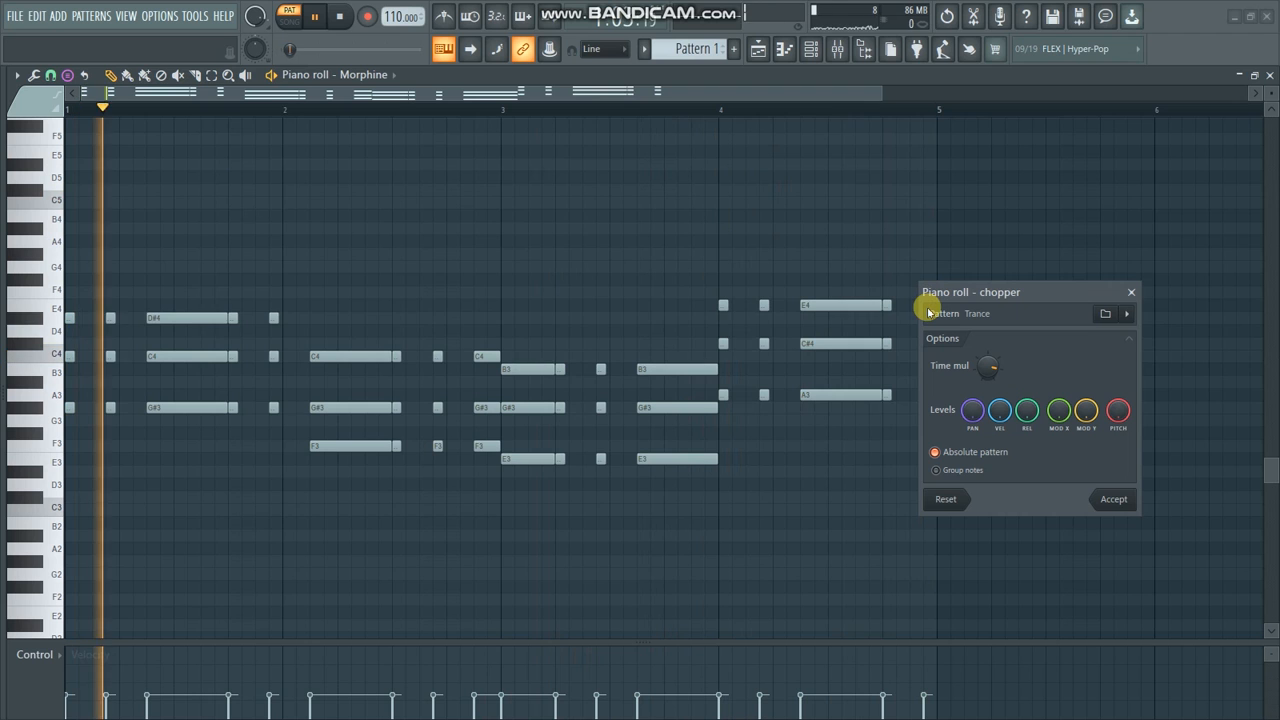
Audition the chopper presets Trance 5 and Trance 7 on the chord progression
left_click(1125, 313)
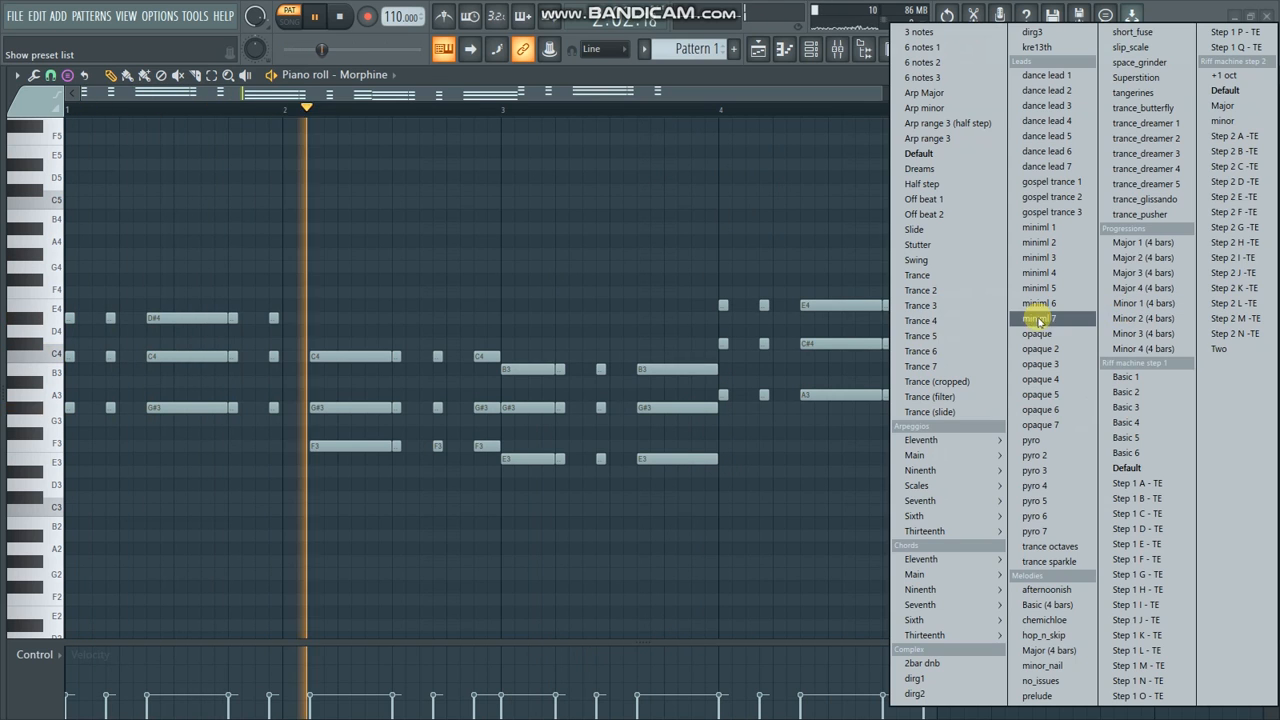
left_click(957, 334)
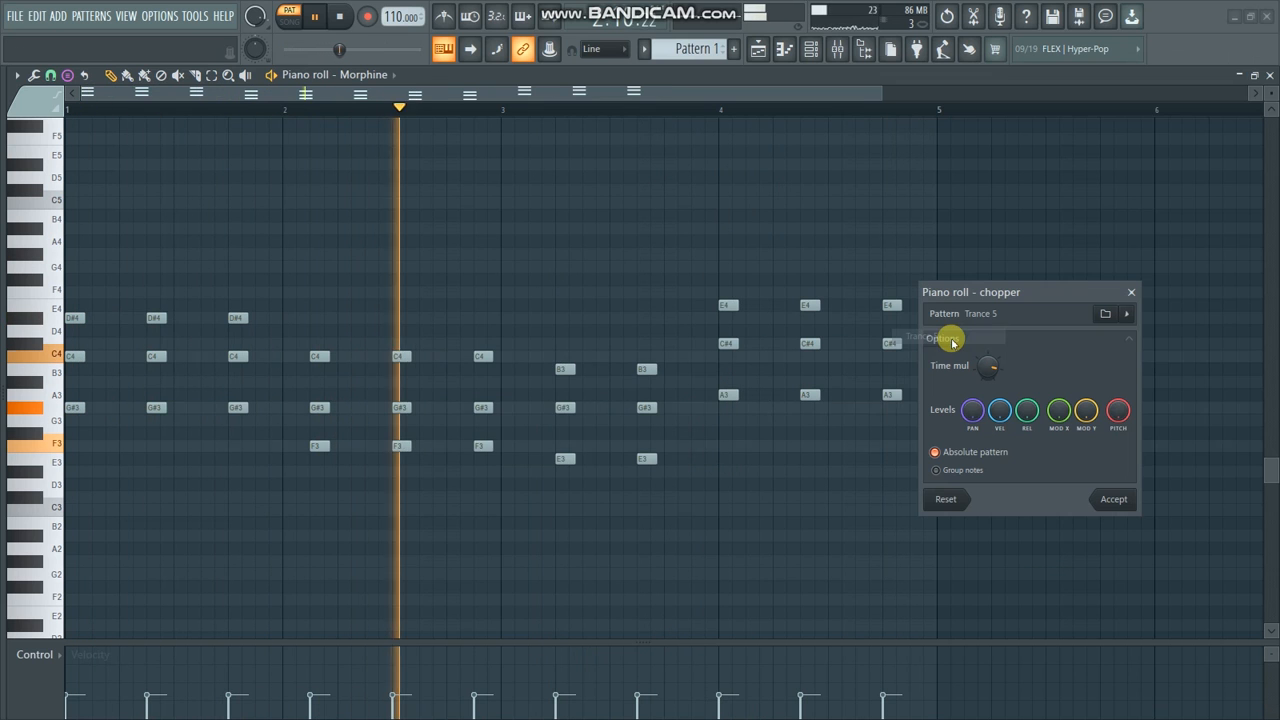
left_click(1126, 313)
left_click(948, 369)
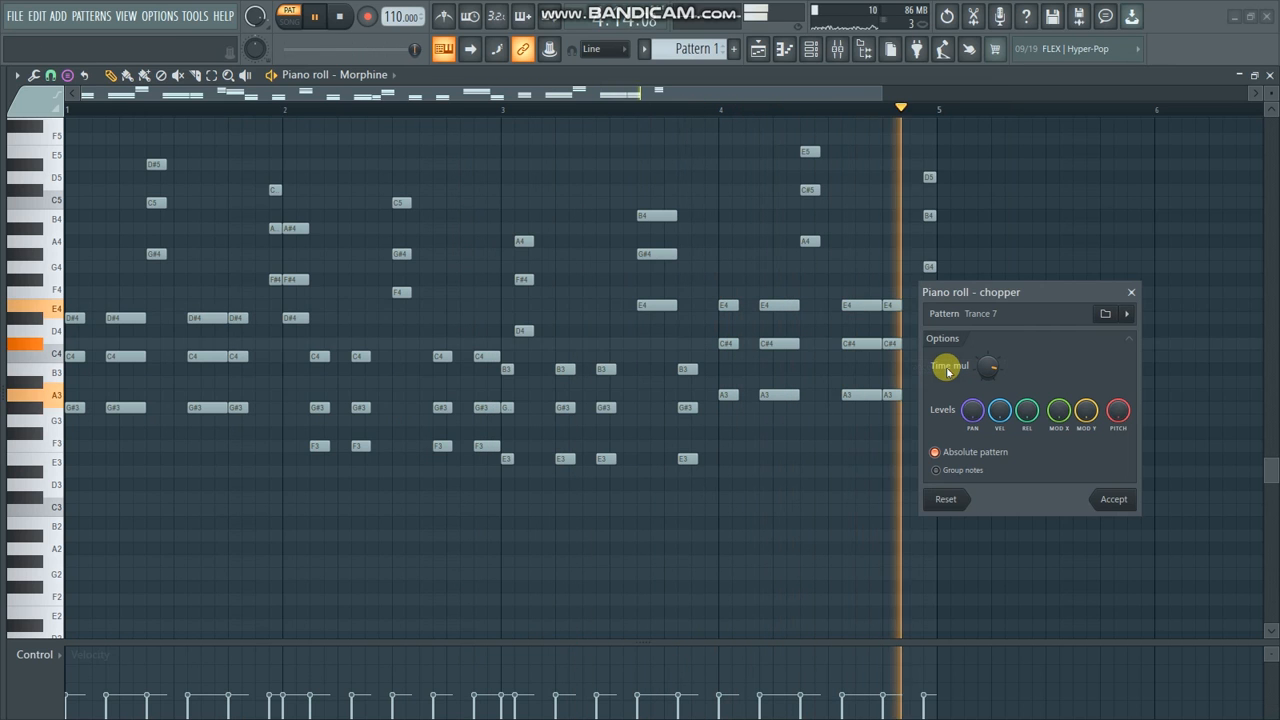
Look through the chopper preset categories and audition the minor preset from the Riff machine step 2 group
left_click(1126, 313)
mouse_move(973, 508)
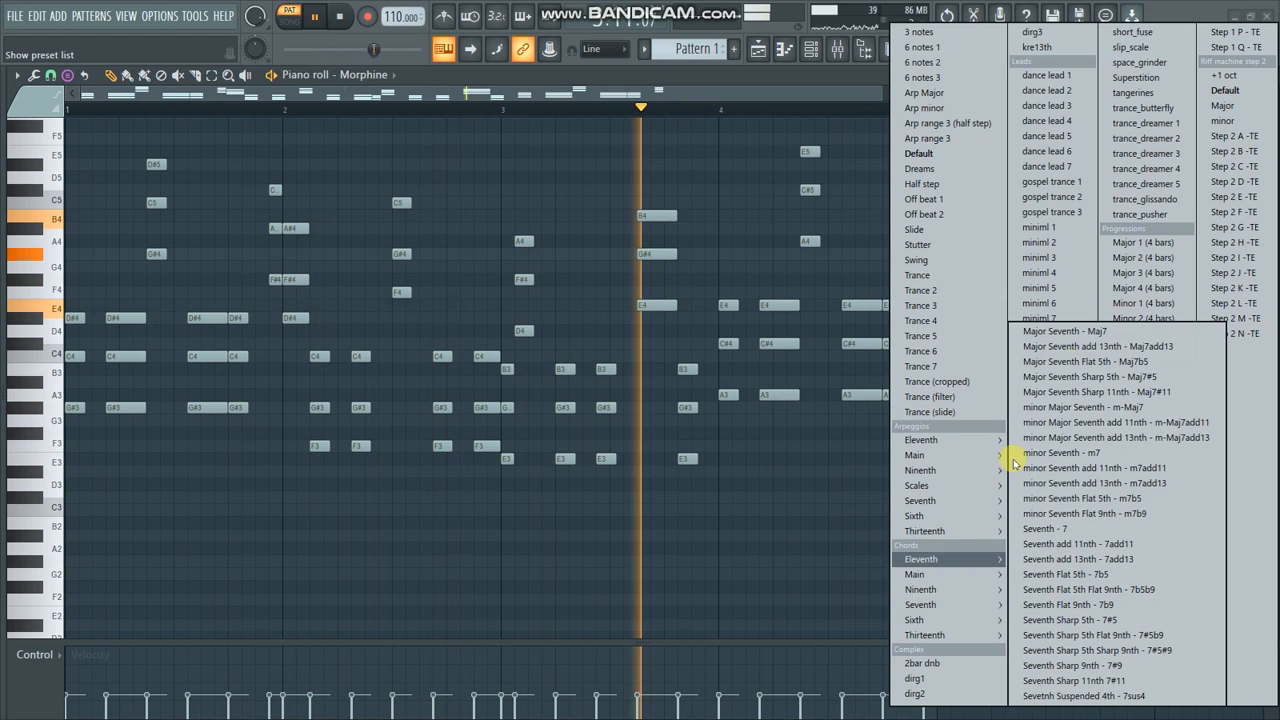
left_click(1223, 120)
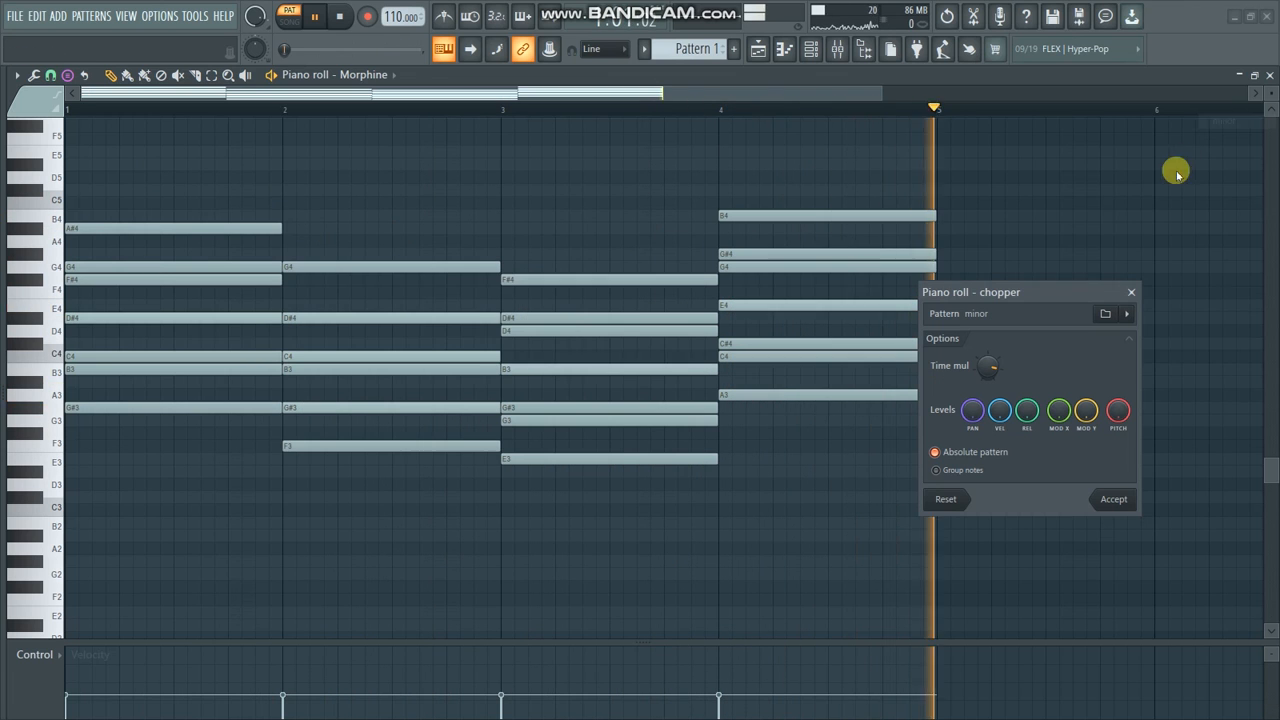
Audition the chopper presets Step 2 E -TE and miniml 2 during playback
left_click(1121, 312)
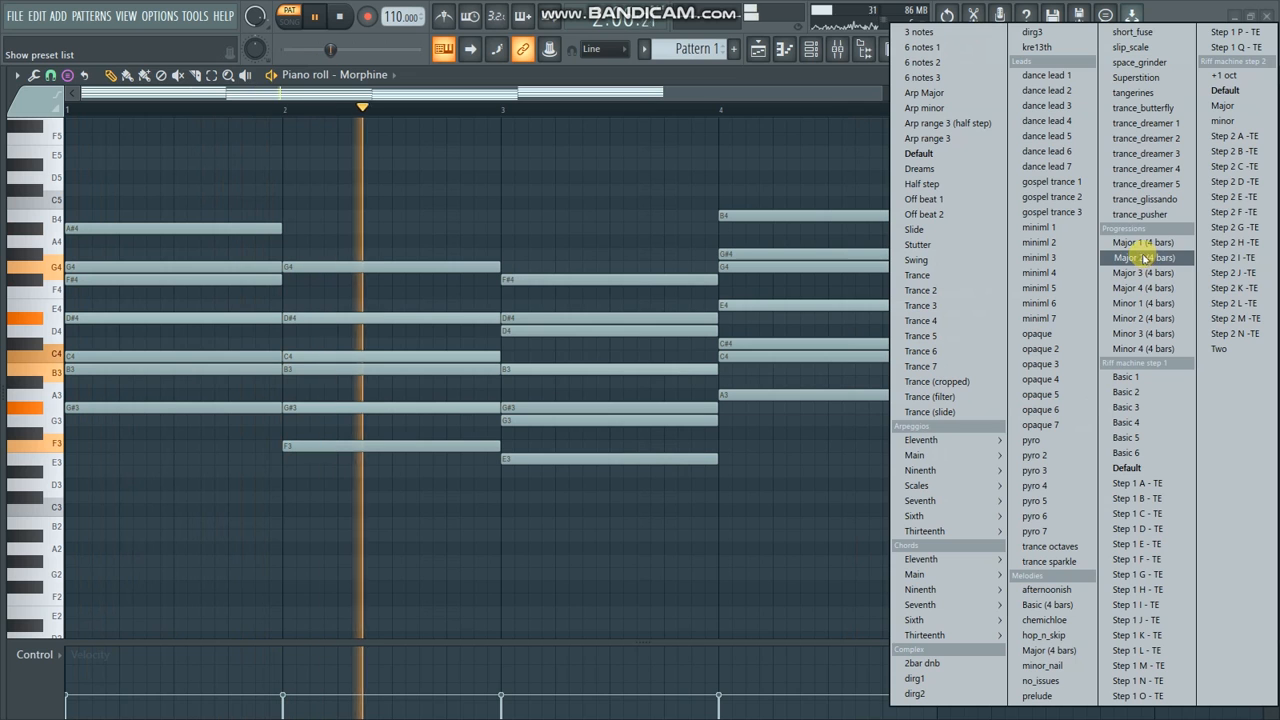
left_click(1232, 196)
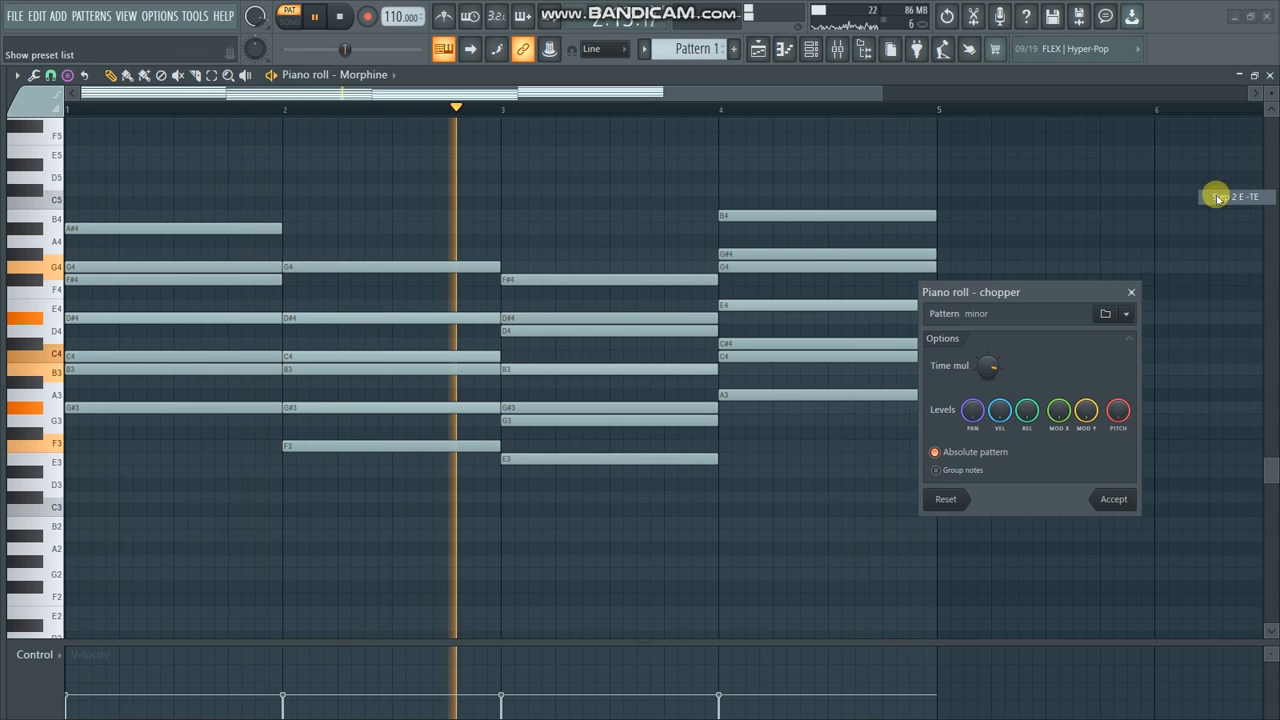
left_click(1128, 314)
left_click(1062, 240)
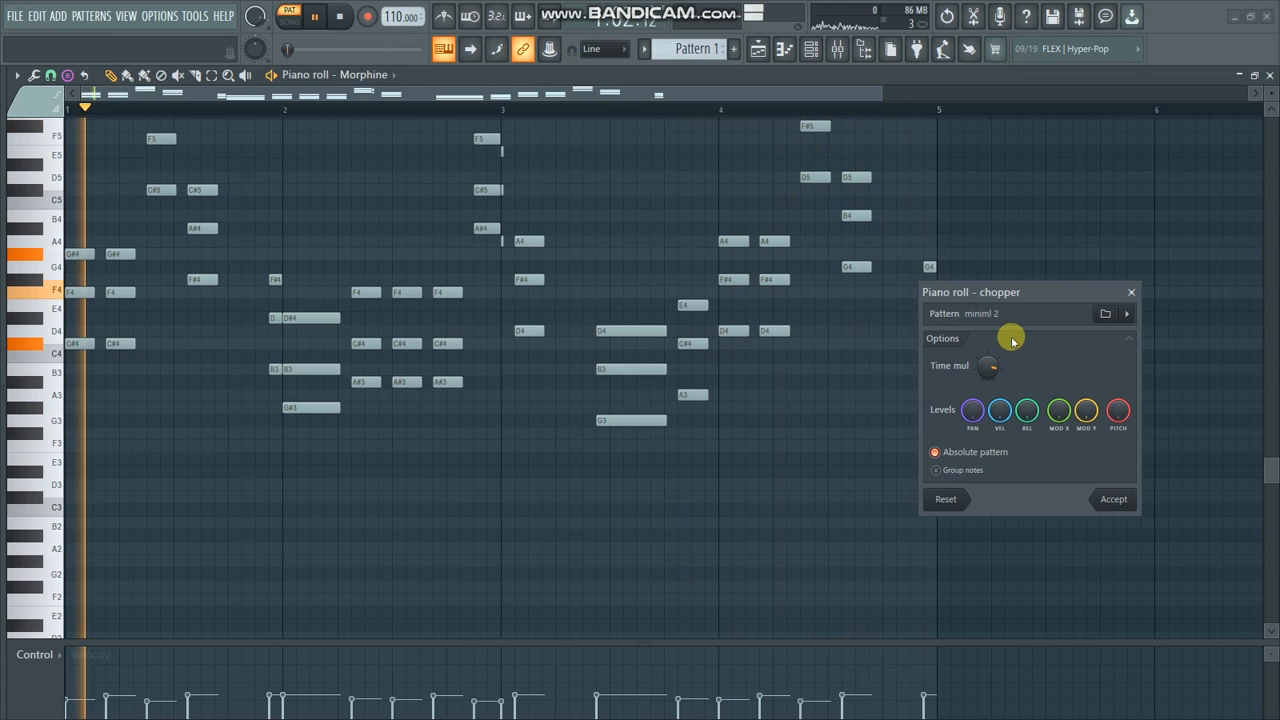
Switch the chopper to the 6 notes 1 preset, listen to it and stop playback
left_click(1125, 318)
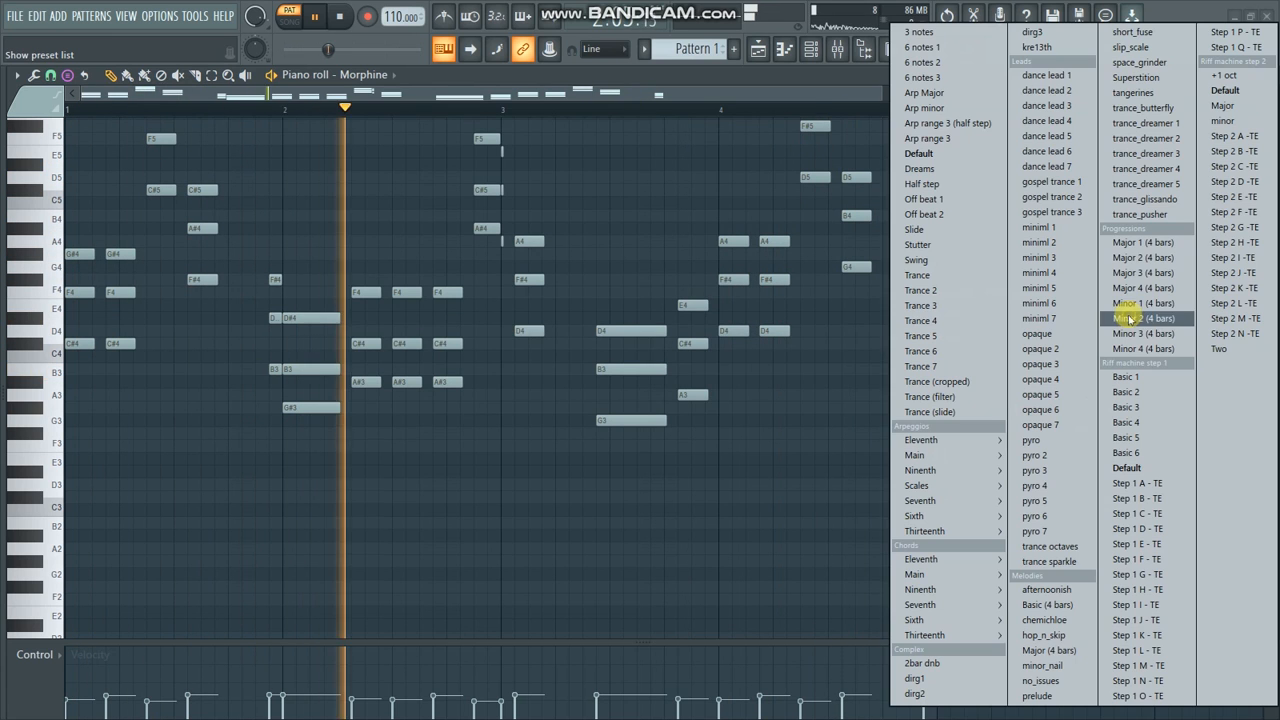
left_click(935, 48)
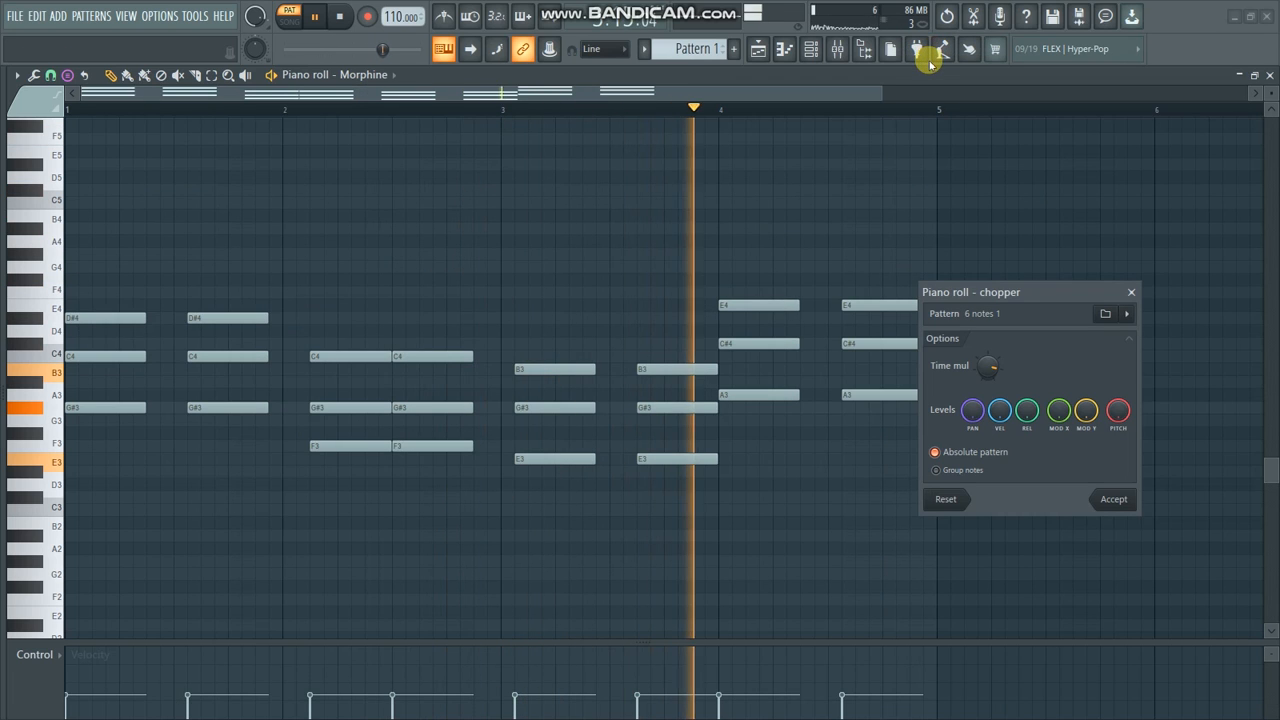
key("space")
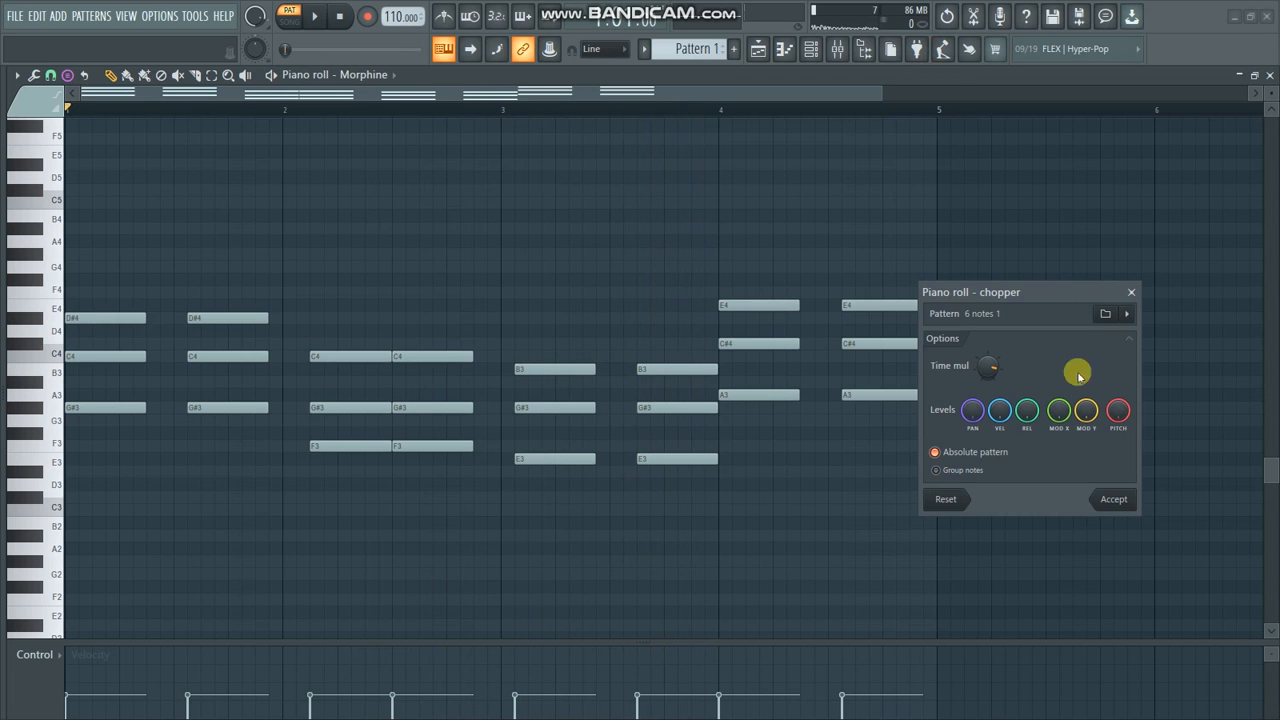
Accept the 6 notes 1 chopper pattern and compress the whole progression to about two bars, playing it back
left_click(1113, 501)
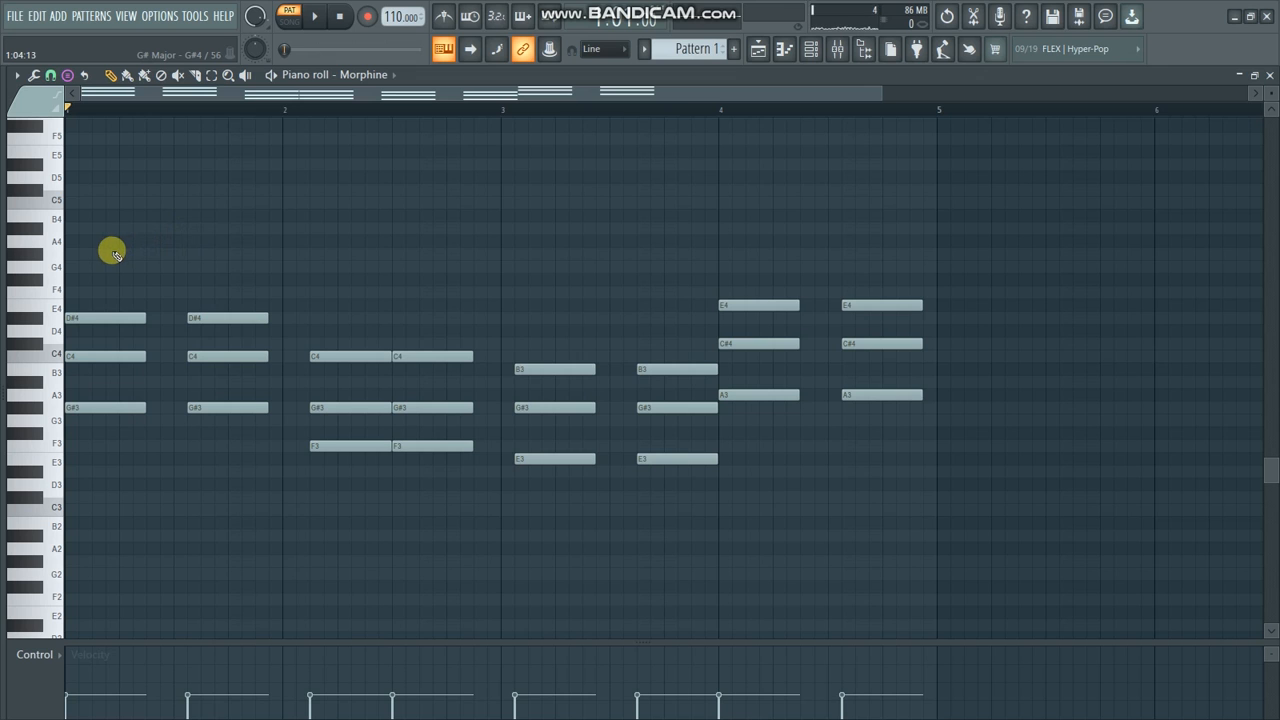
left_click_drag(108, 259, 912, 487)
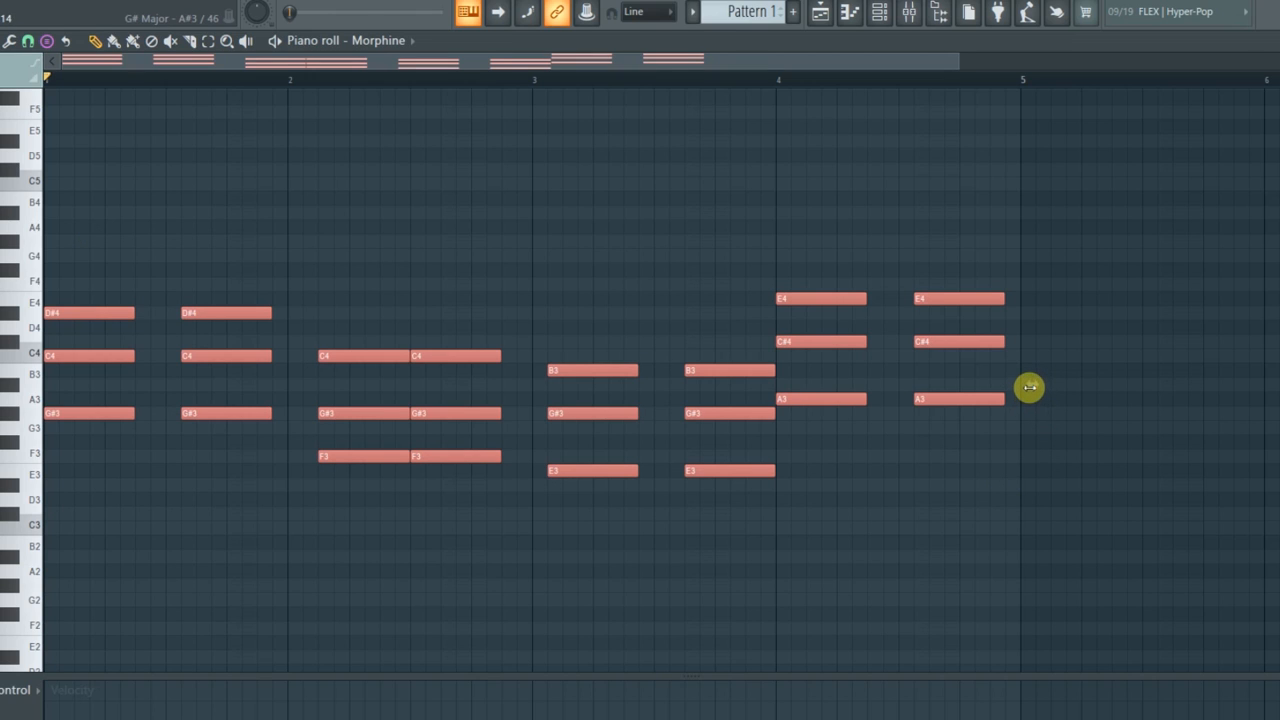
left_click_drag(1030, 386, 551, 424)
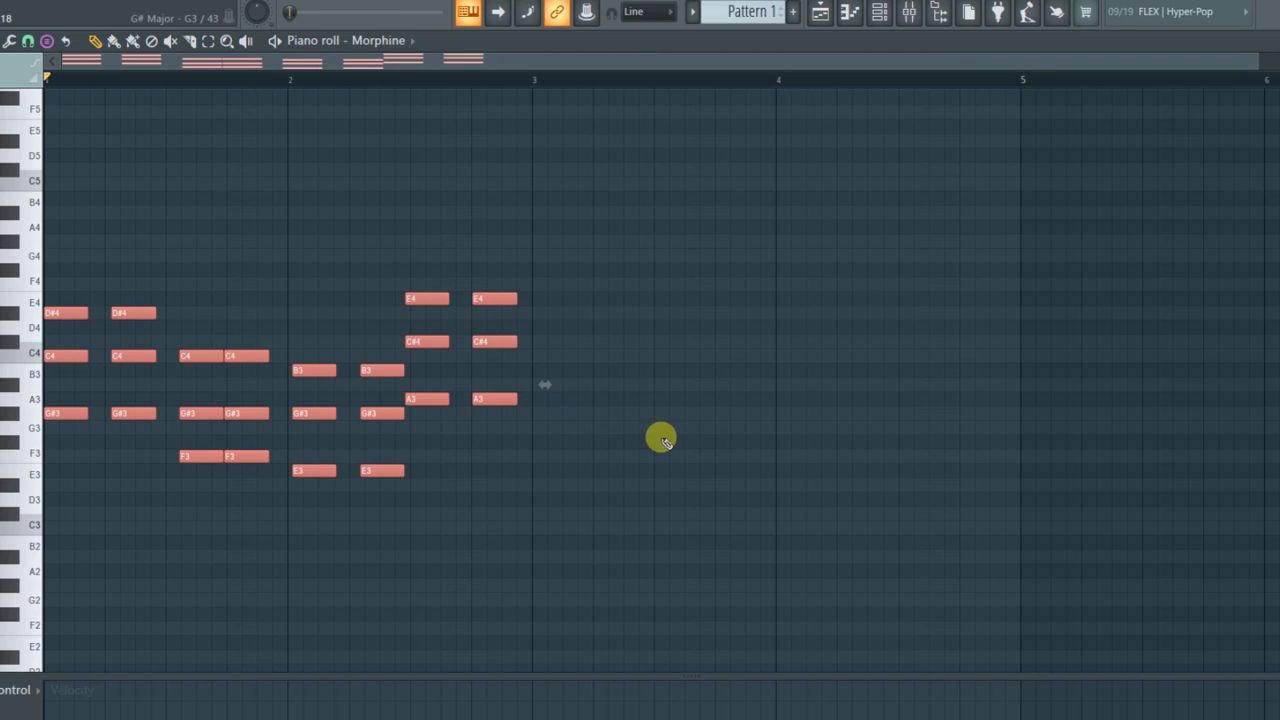
key("space")
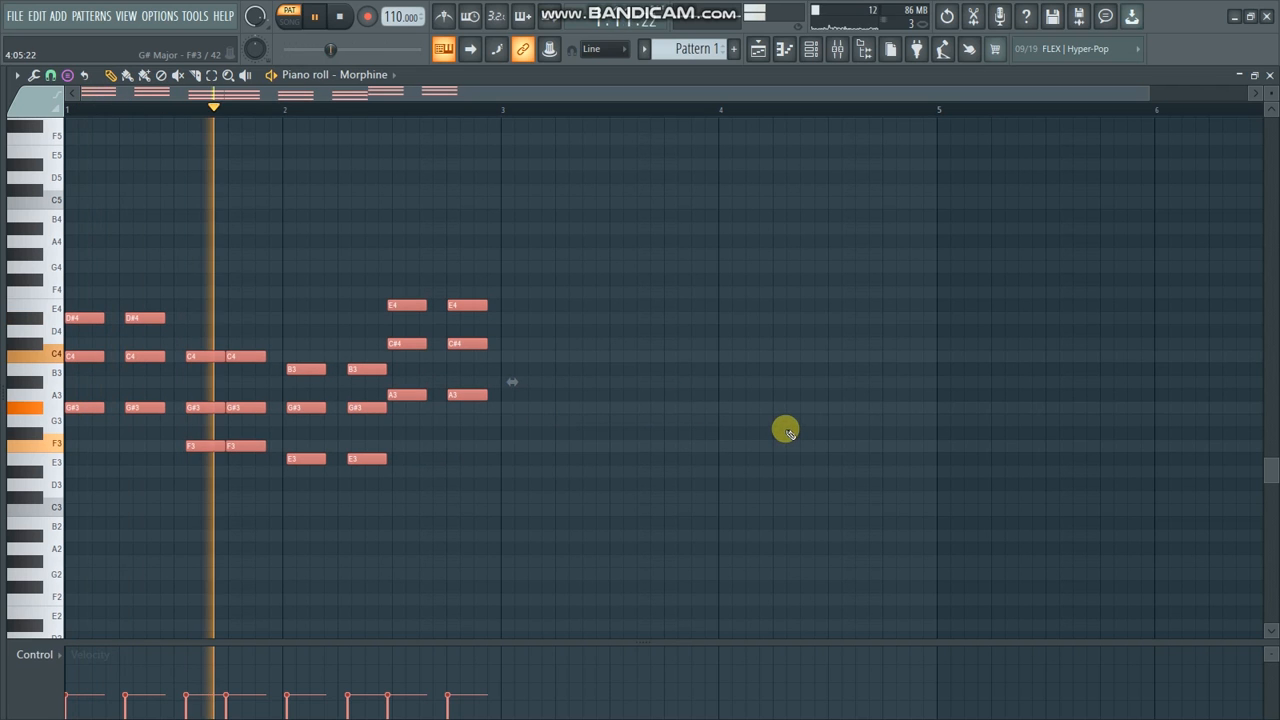
key("space")
Compress the selected notes to one bar for a listen, and stretch them out to fill four full bars
left_click_drag(486, 383, 293, 407)
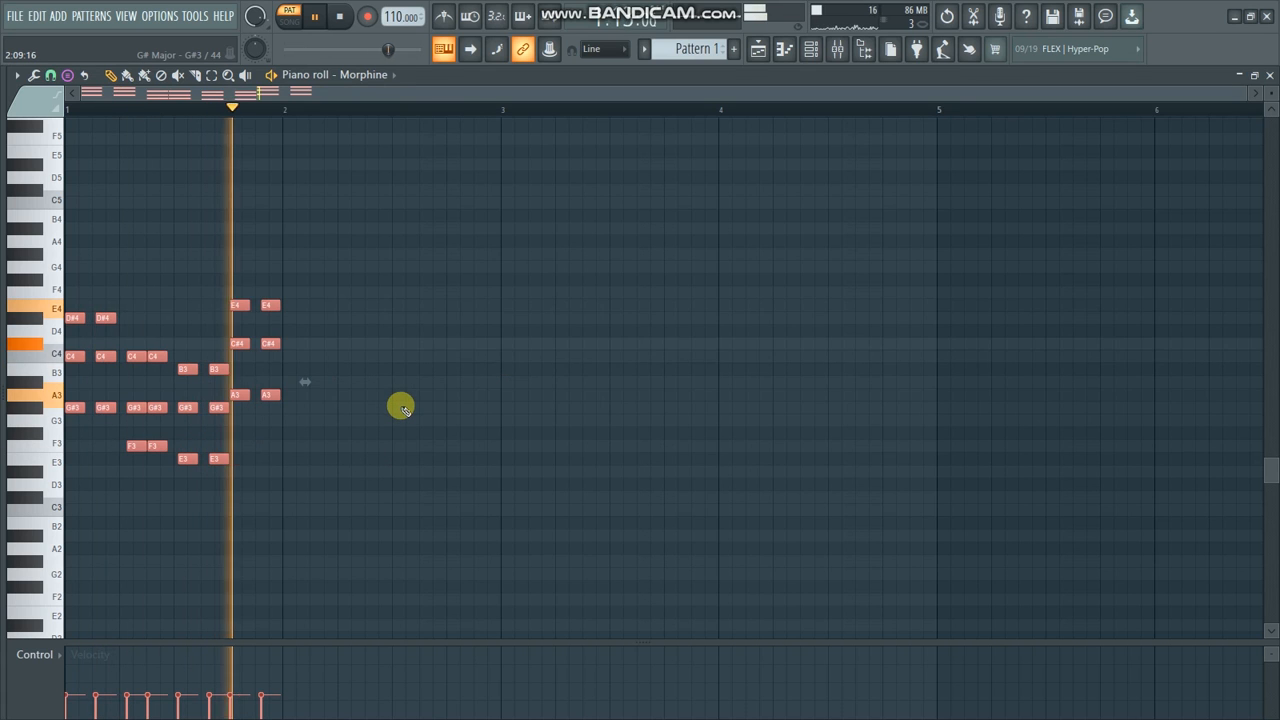
key("space")
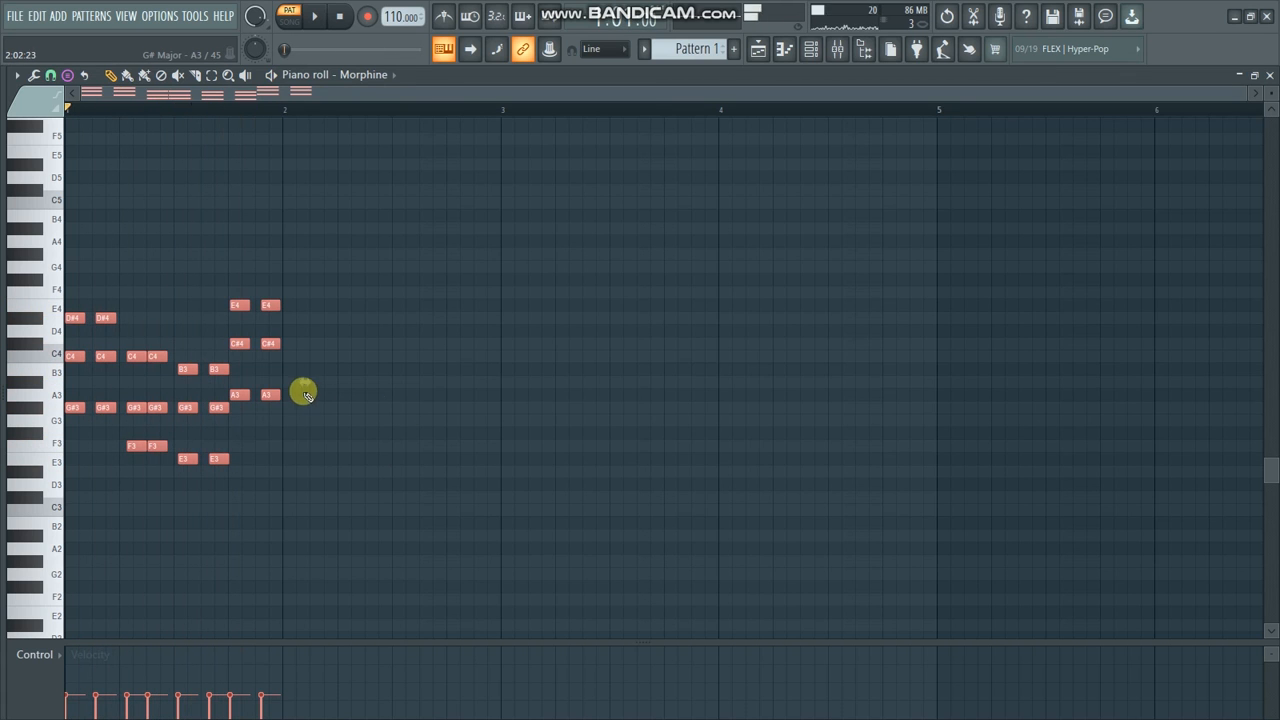
left_click_drag(302, 384, 521, 383)
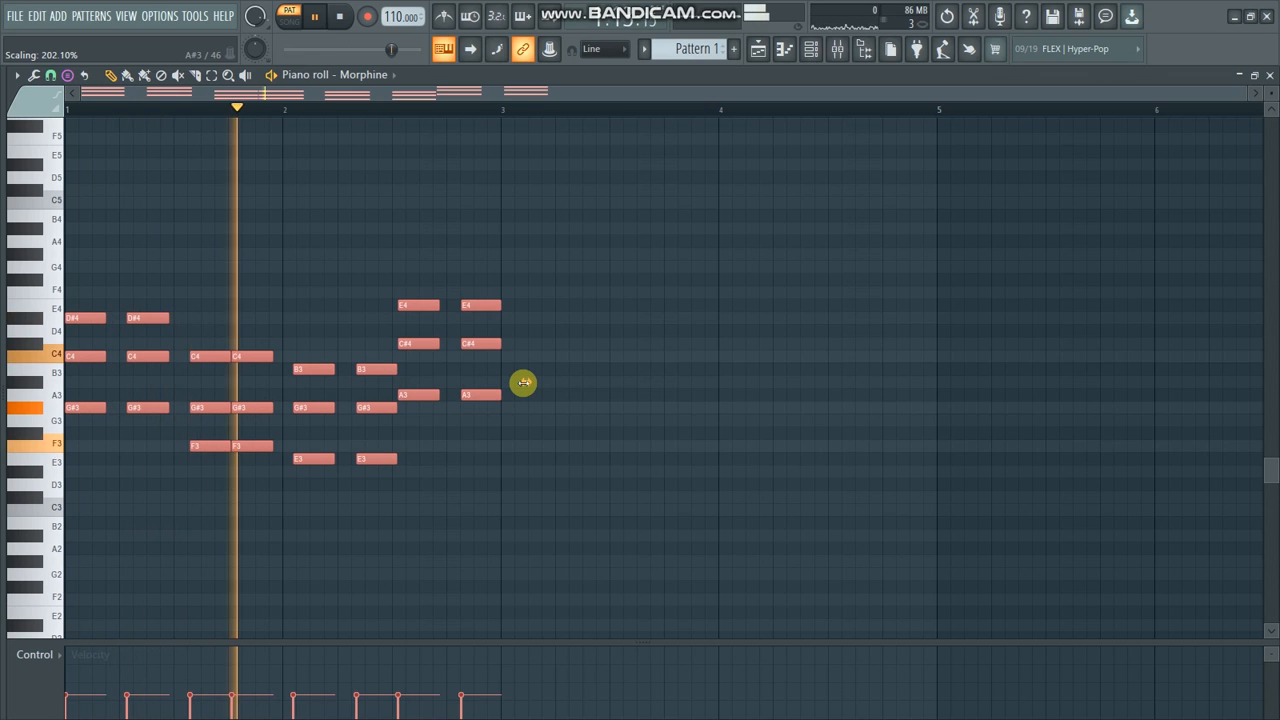
left_click_drag(523, 384, 960, 390)
left_click(1028, 342)
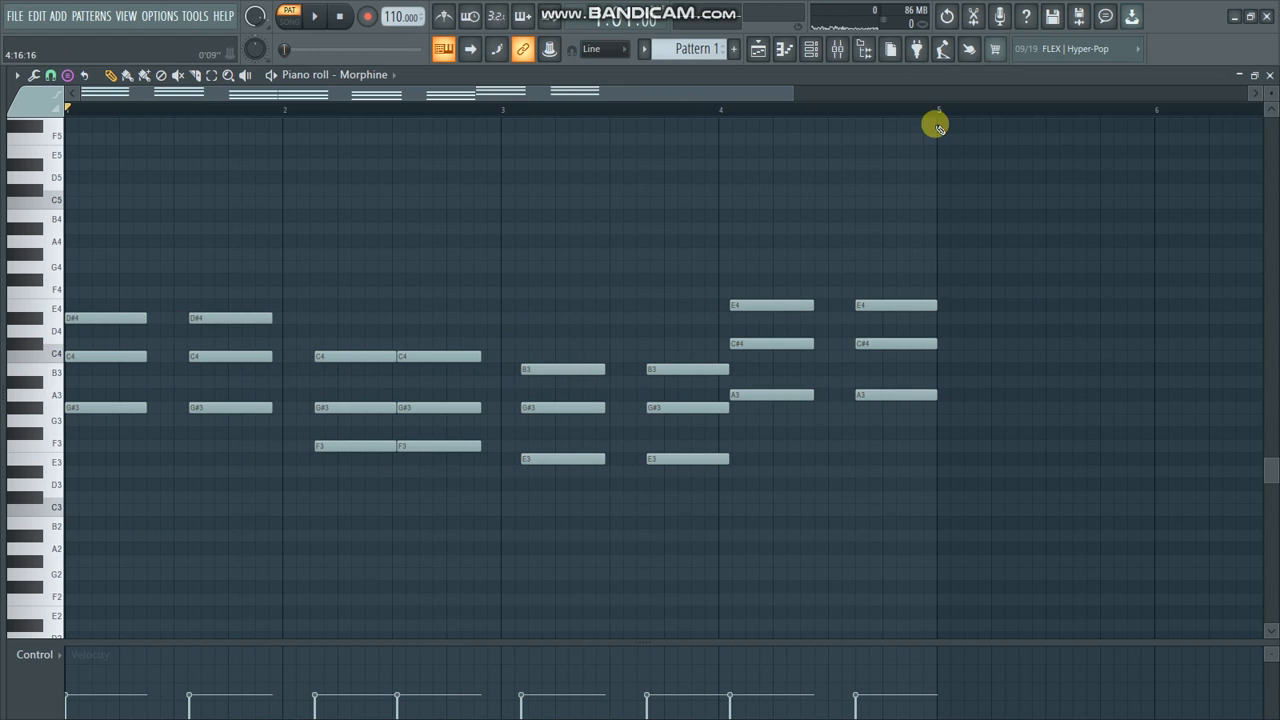
Select bars 1 to 4 and duplicate the progression into bars 5 to 8, clearing the selection
left_click_drag(938, 113, 3, 275)
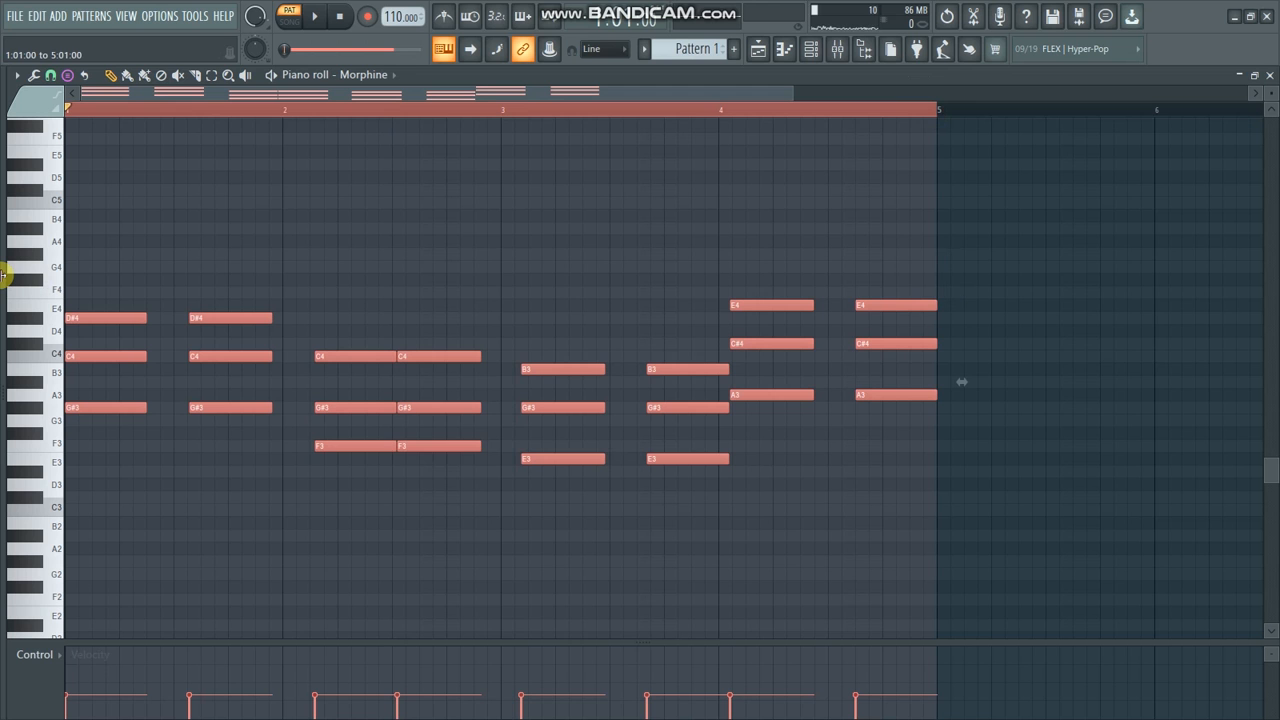
key("ctrl+b")
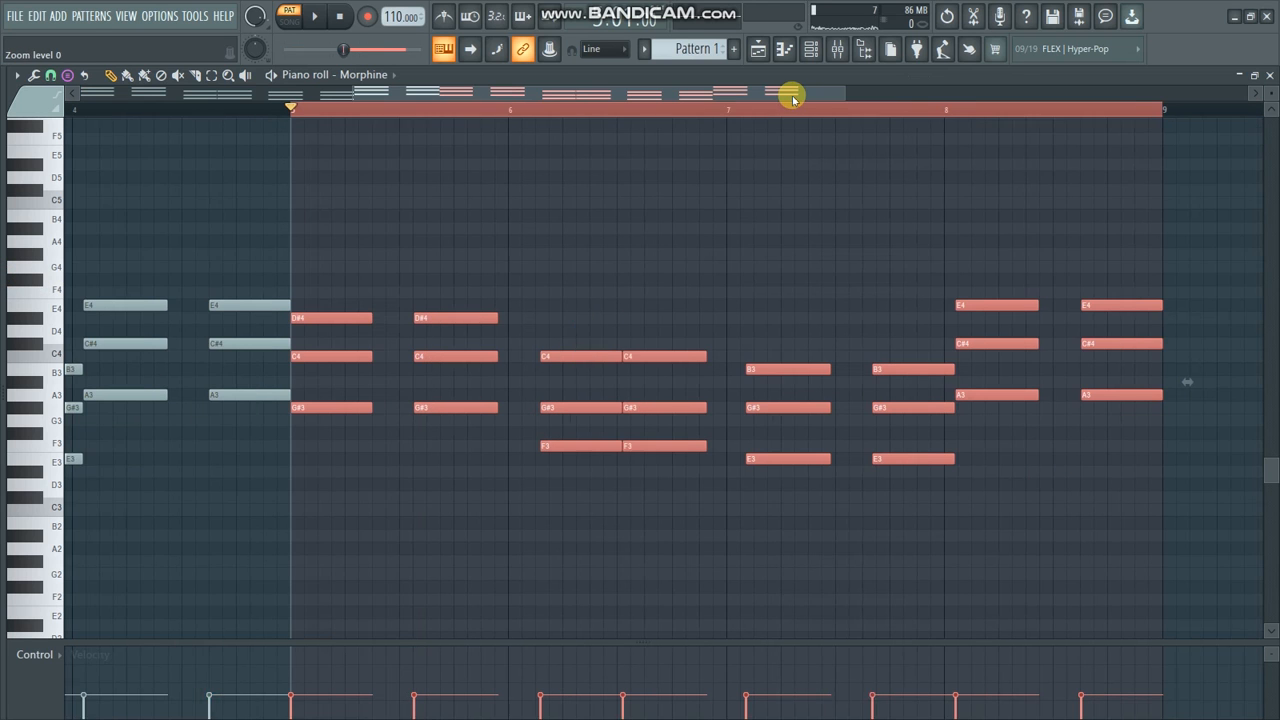
left_click_drag(356, 92, 72, 118)
key("ctrl+d")
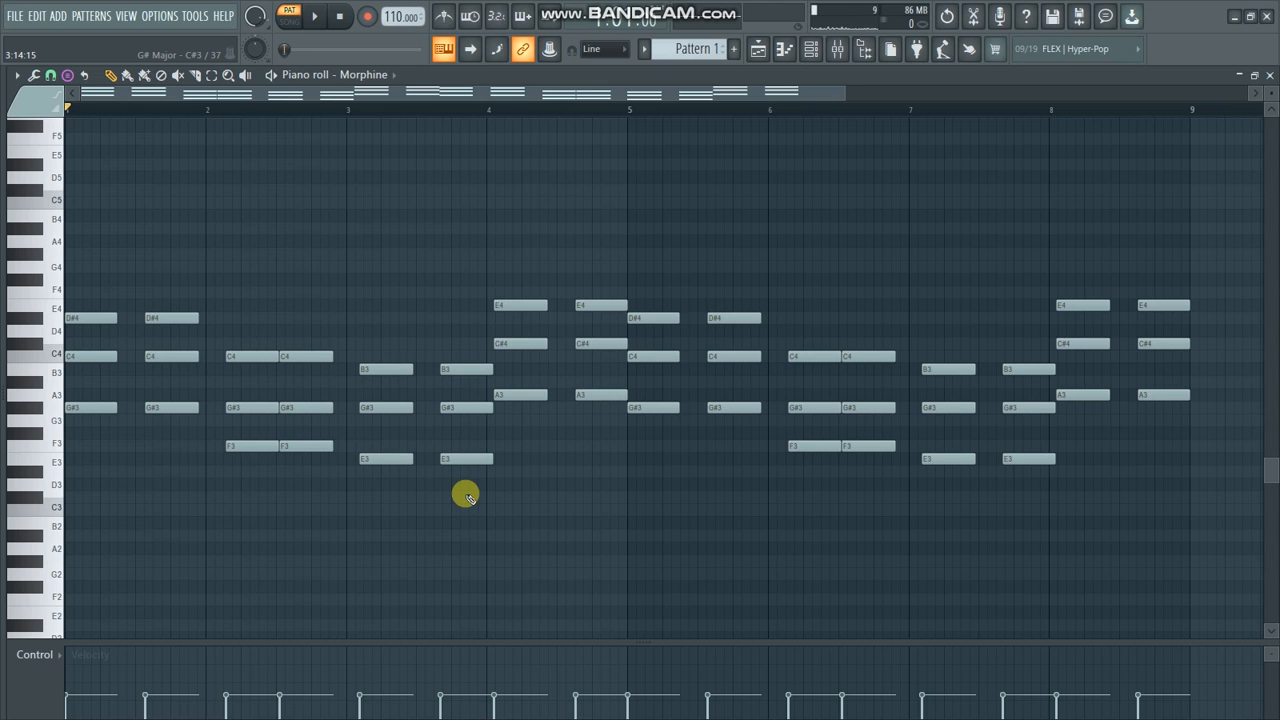
Transpose all notes up semitone by semitone during playback until the first chord is F#4, A#4 and C#5
key("Up")
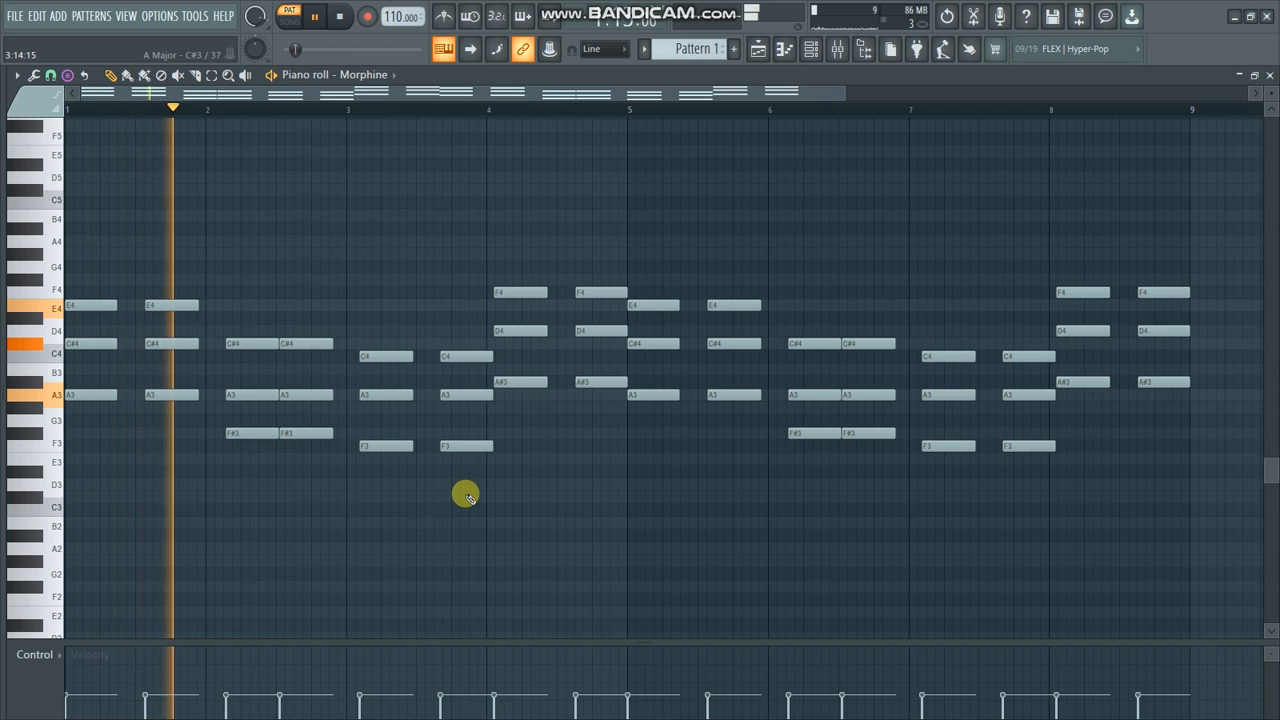
key("space")
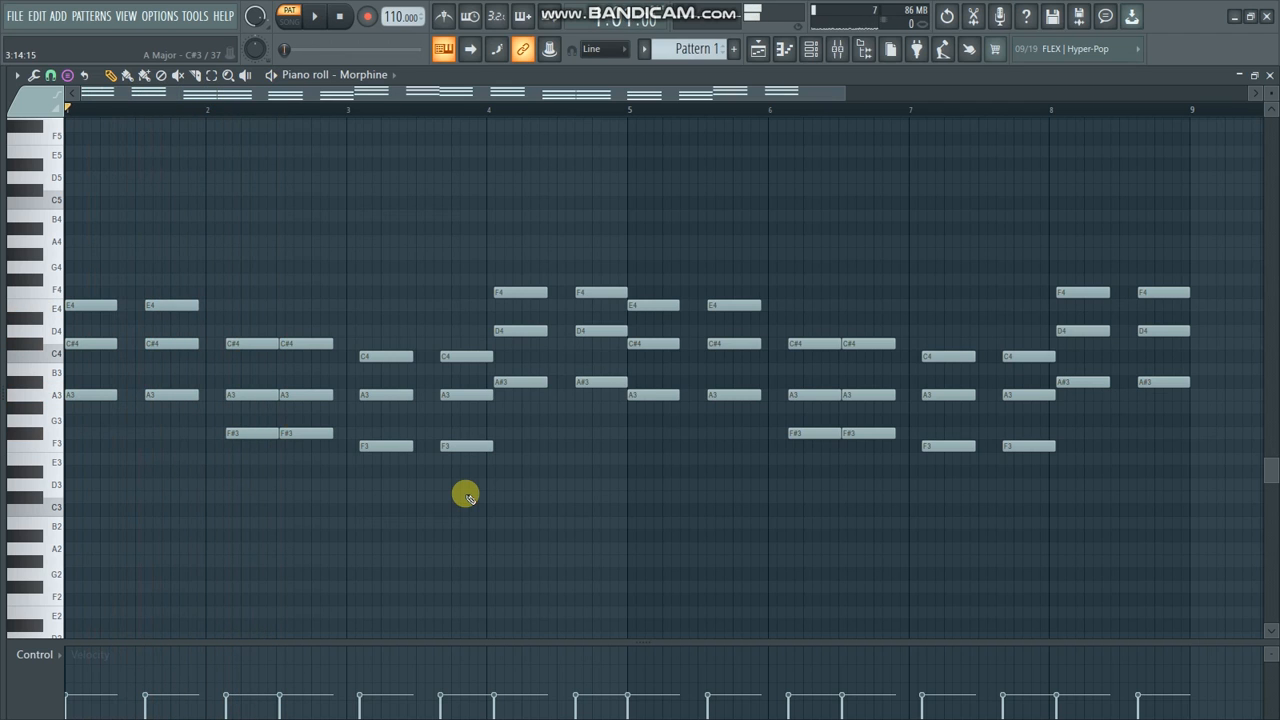
key("Up")
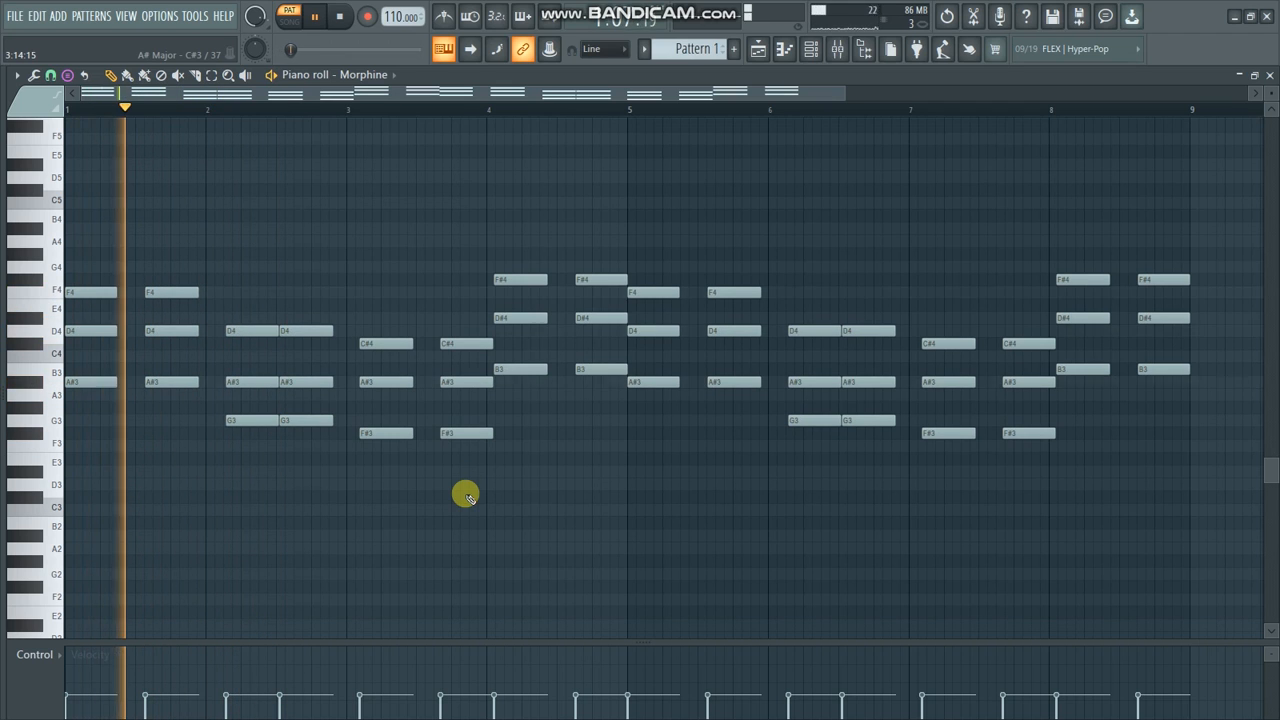
key("Up")
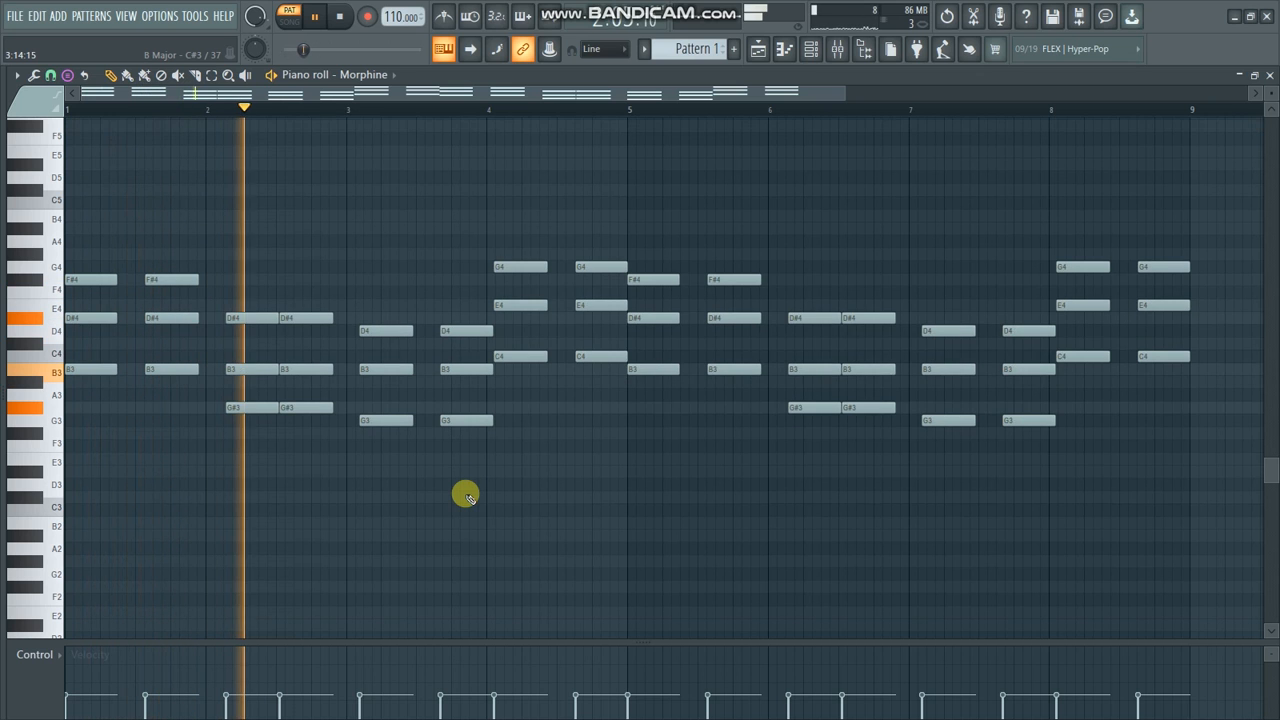
key("Up")
key("Up")
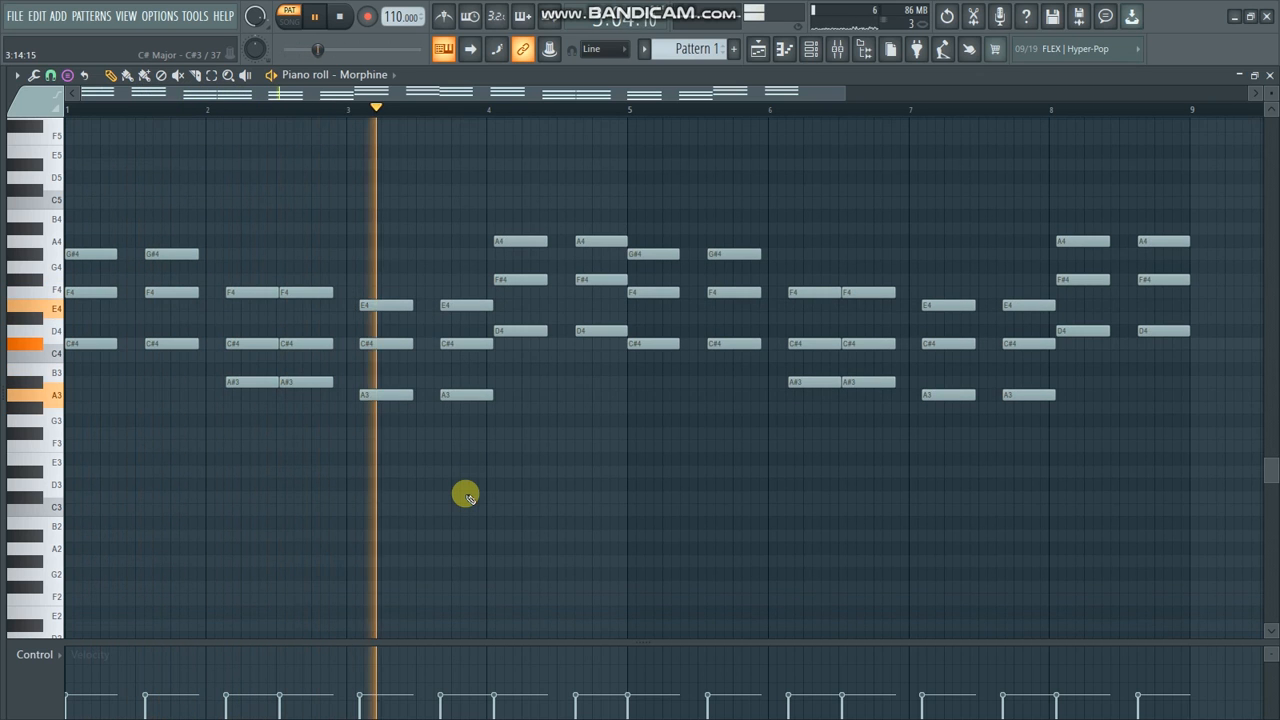
key("Up")
key("Up")
key("Up")
key("Up")
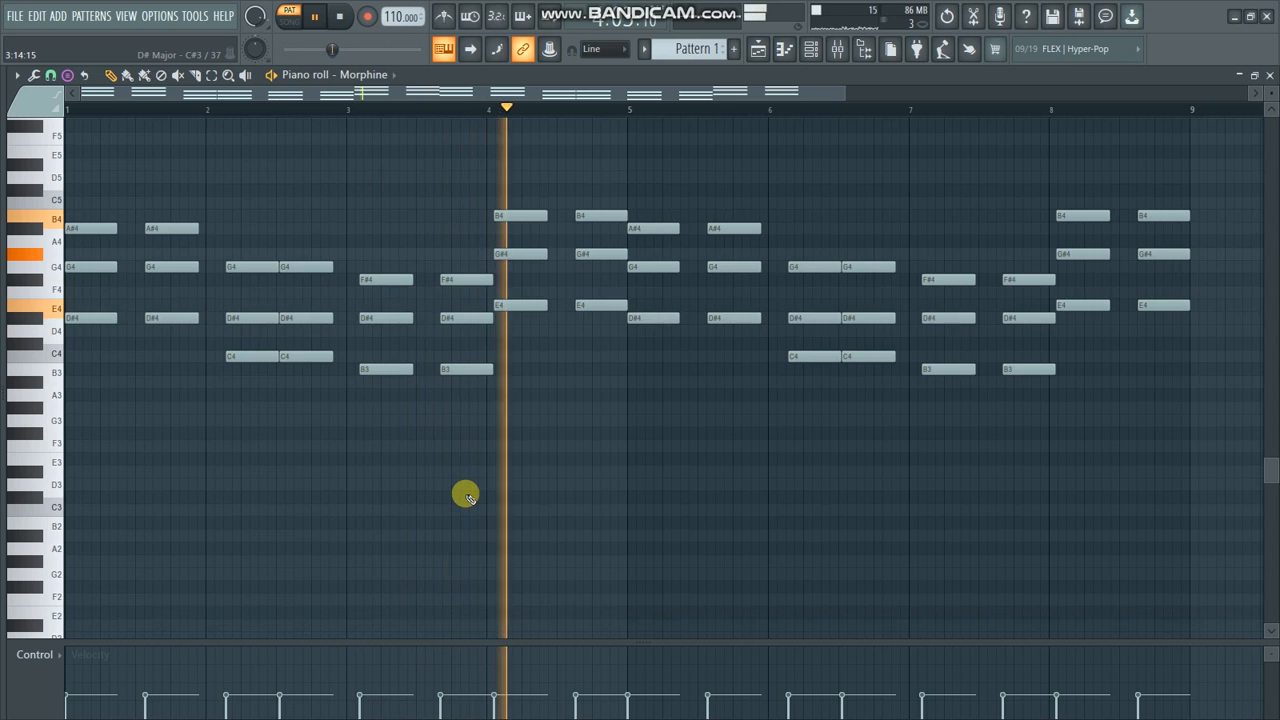
key("Up")
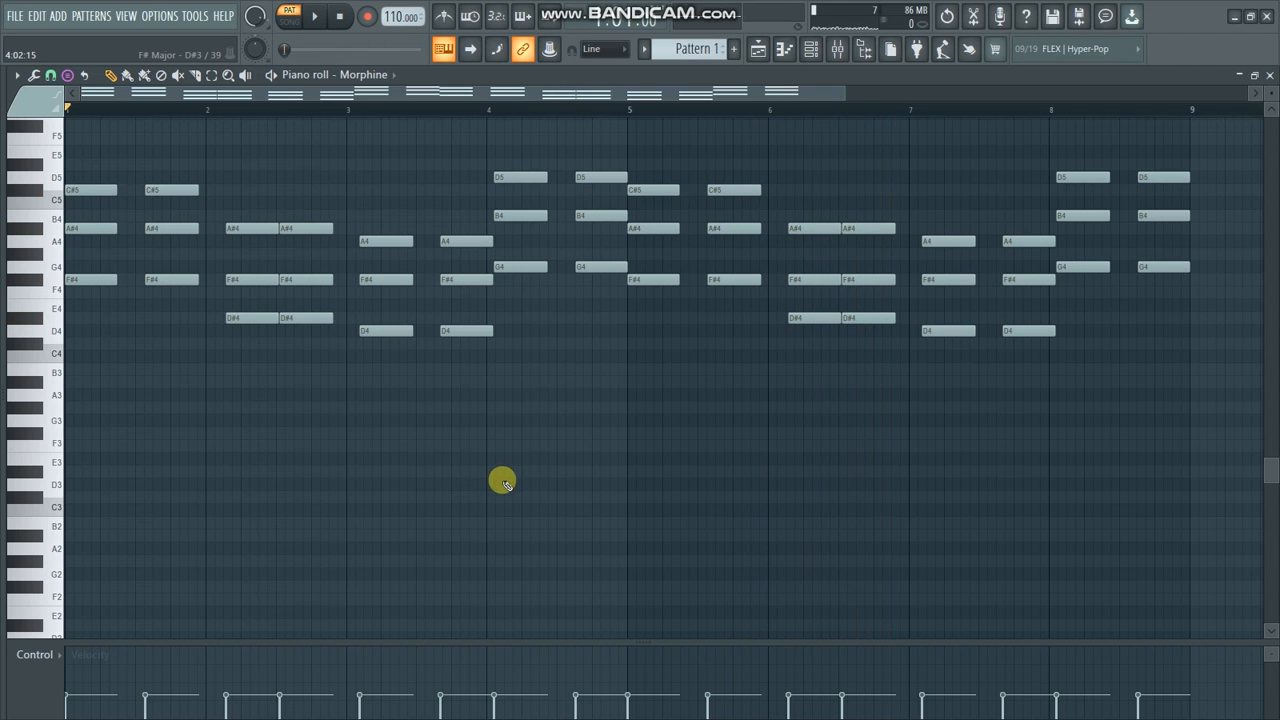
Enlarge the velocity lane and try randomizing the velocities of the notes in roughly the first three bars
scroll(503, 480, "up", 2)
left_click_drag(645, 642, 645, 503)
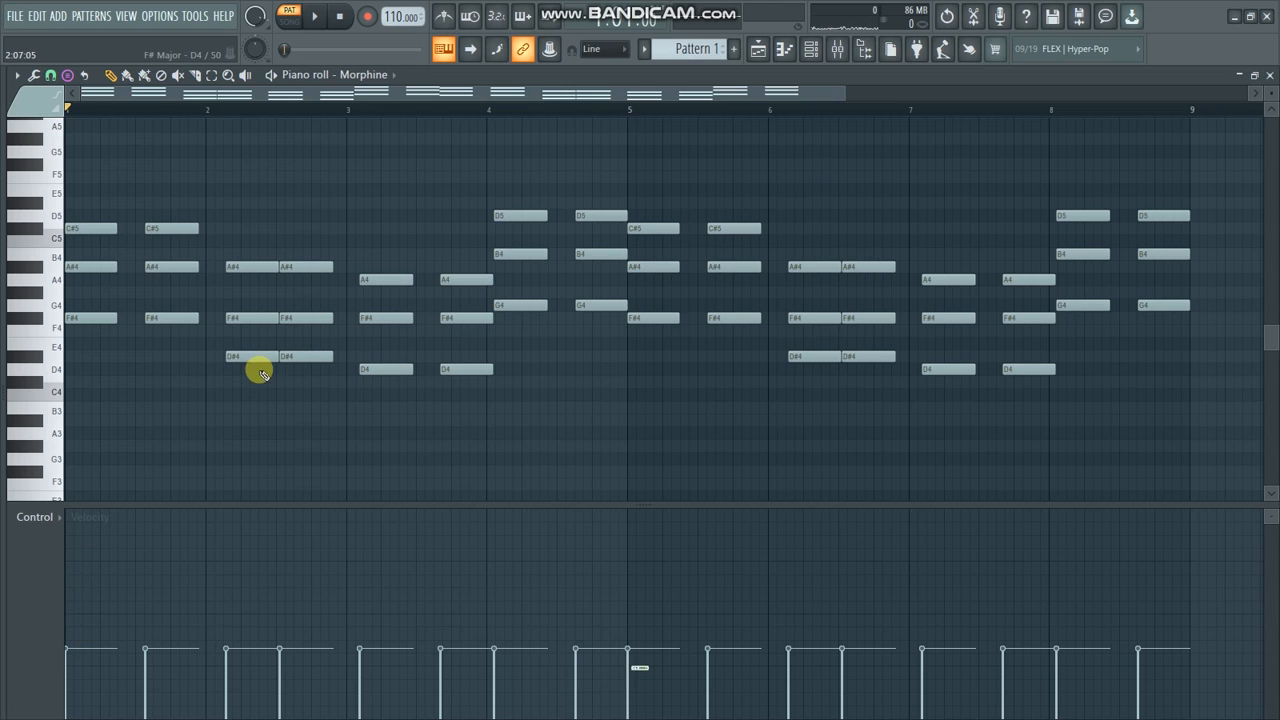
left_click_drag(89, 190, 422, 388)
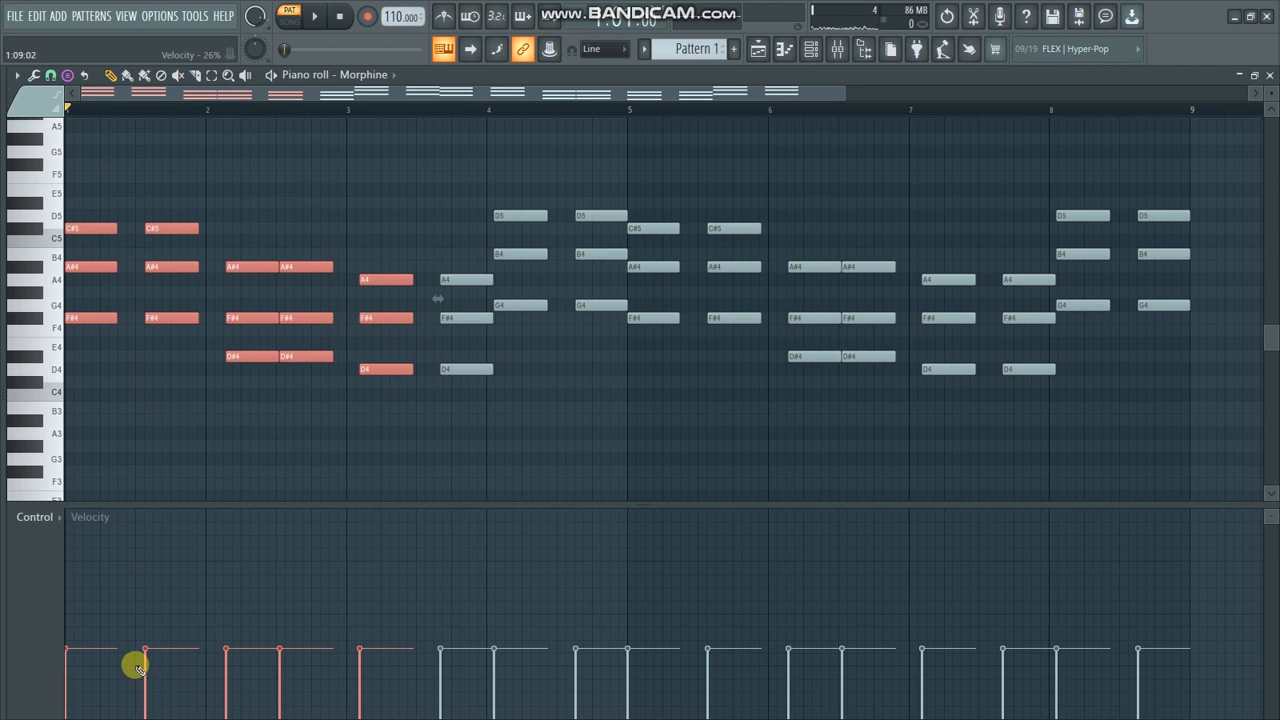
key("alt+r")
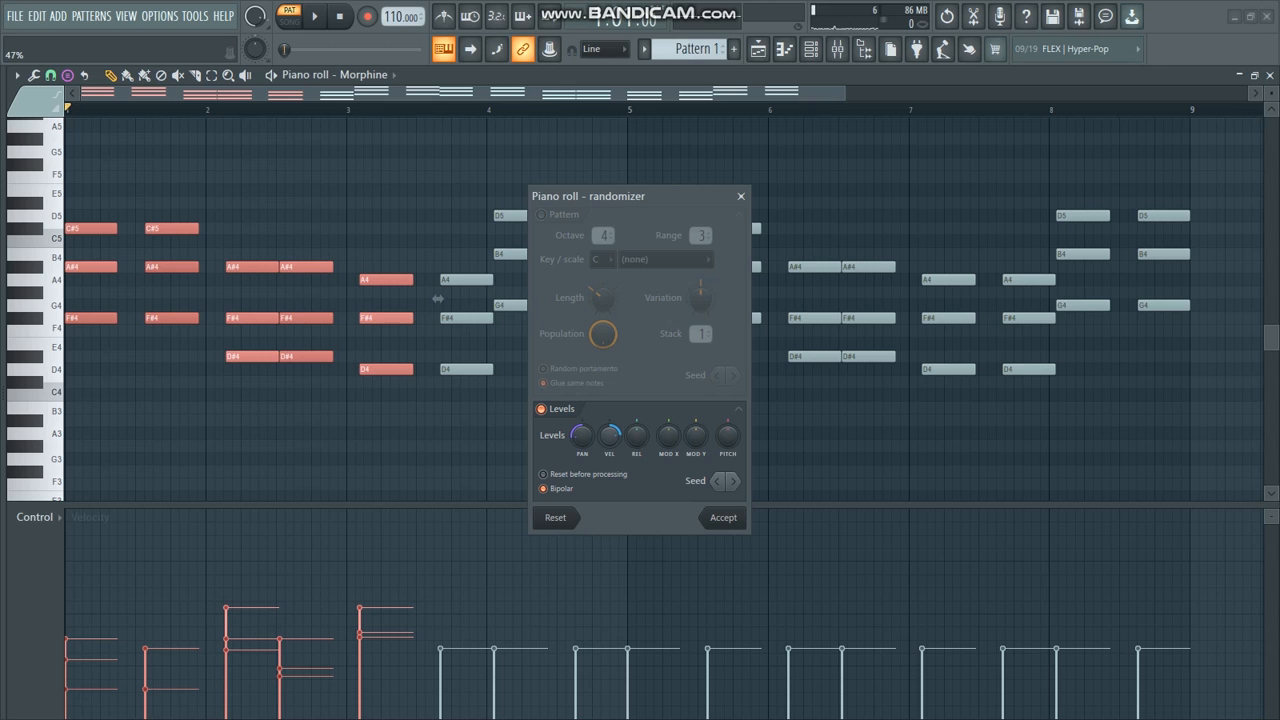
mouse_move(610, 435)
left_mouse_down()
mouse_move(610, 385)
mouse_move(610, 455)
left_mouse_up()
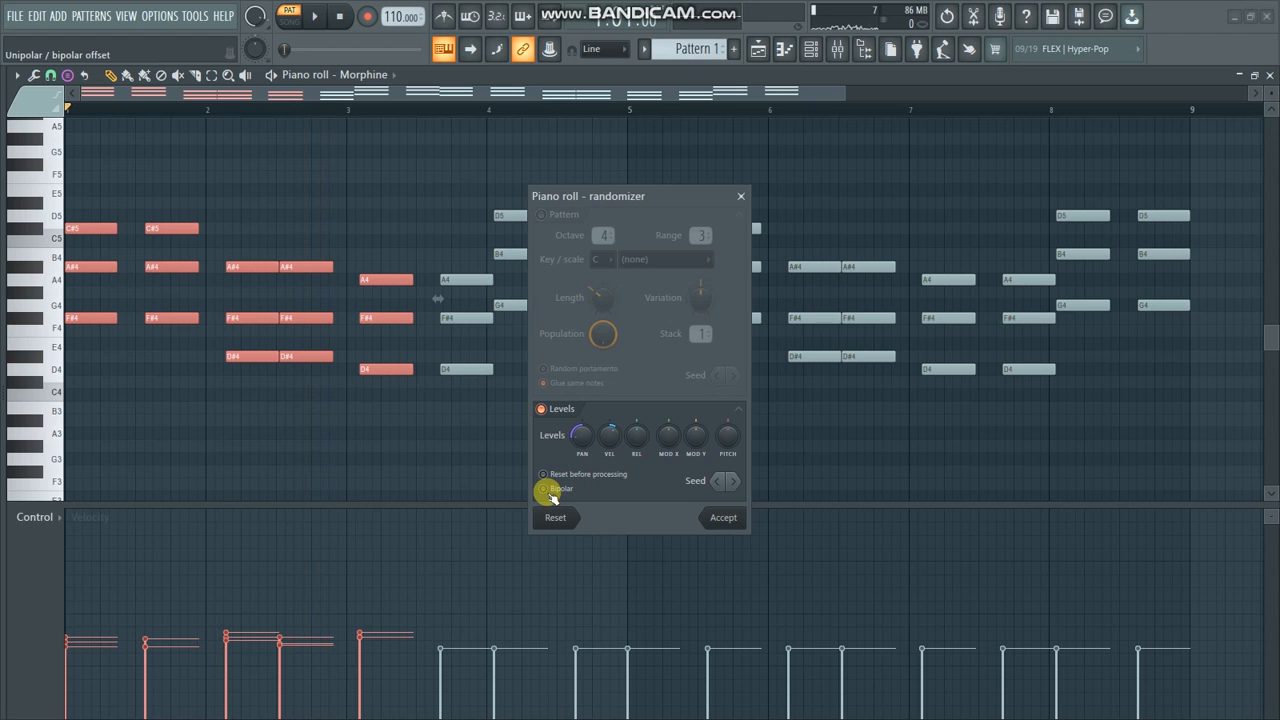
key("space")
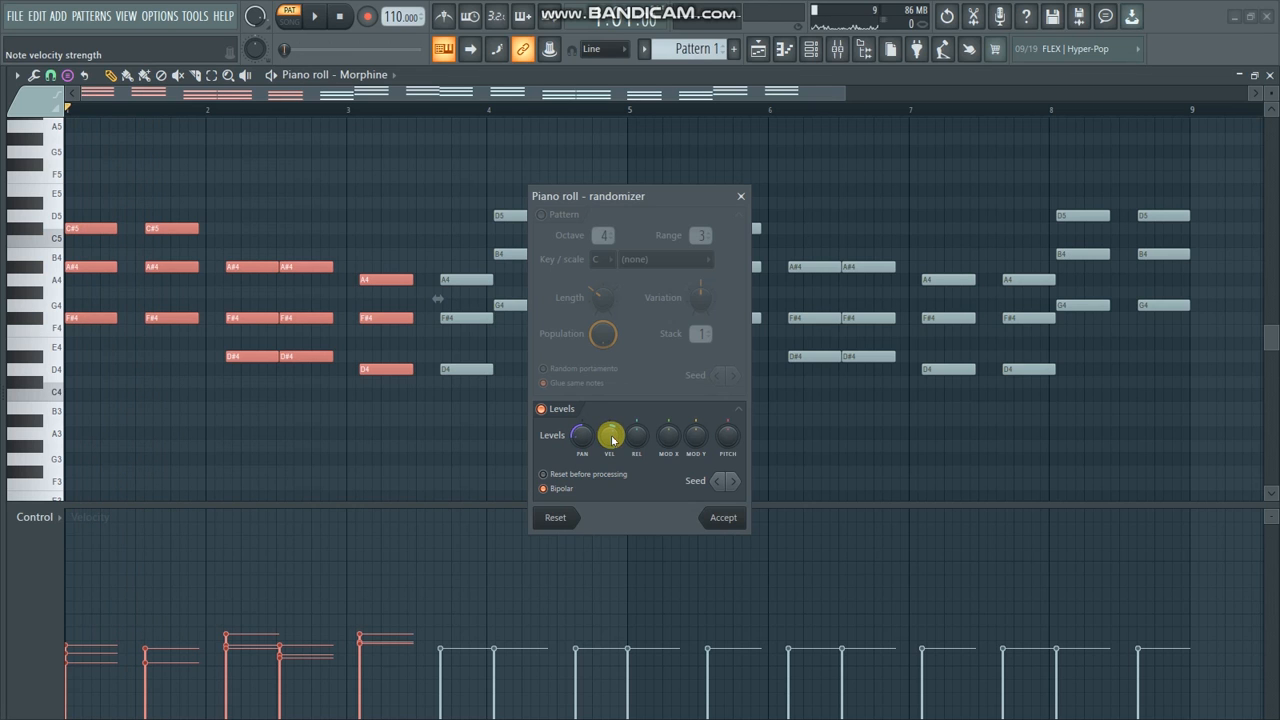
mouse_move(612, 440)
left_mouse_down()
mouse_move(612, 375)
mouse_move(612, 480)
mouse_move(612, 435)
left_mouse_up()
key("space")
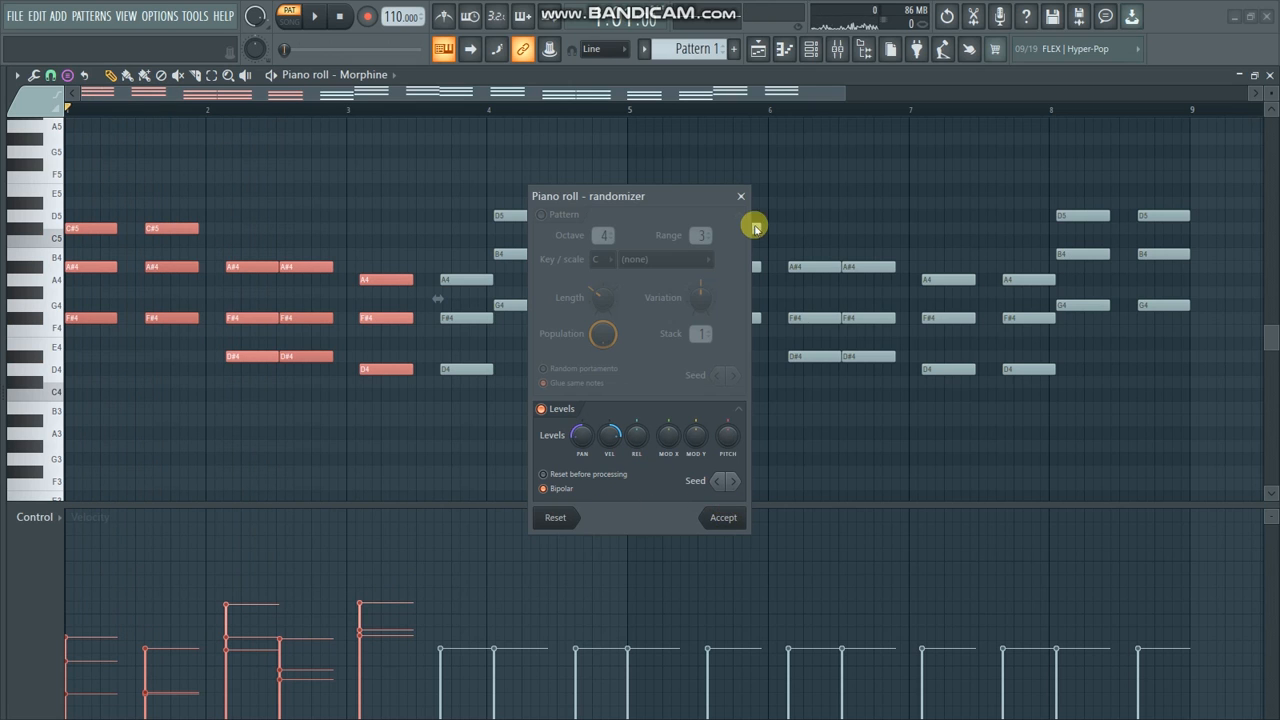
left_click(745, 196)
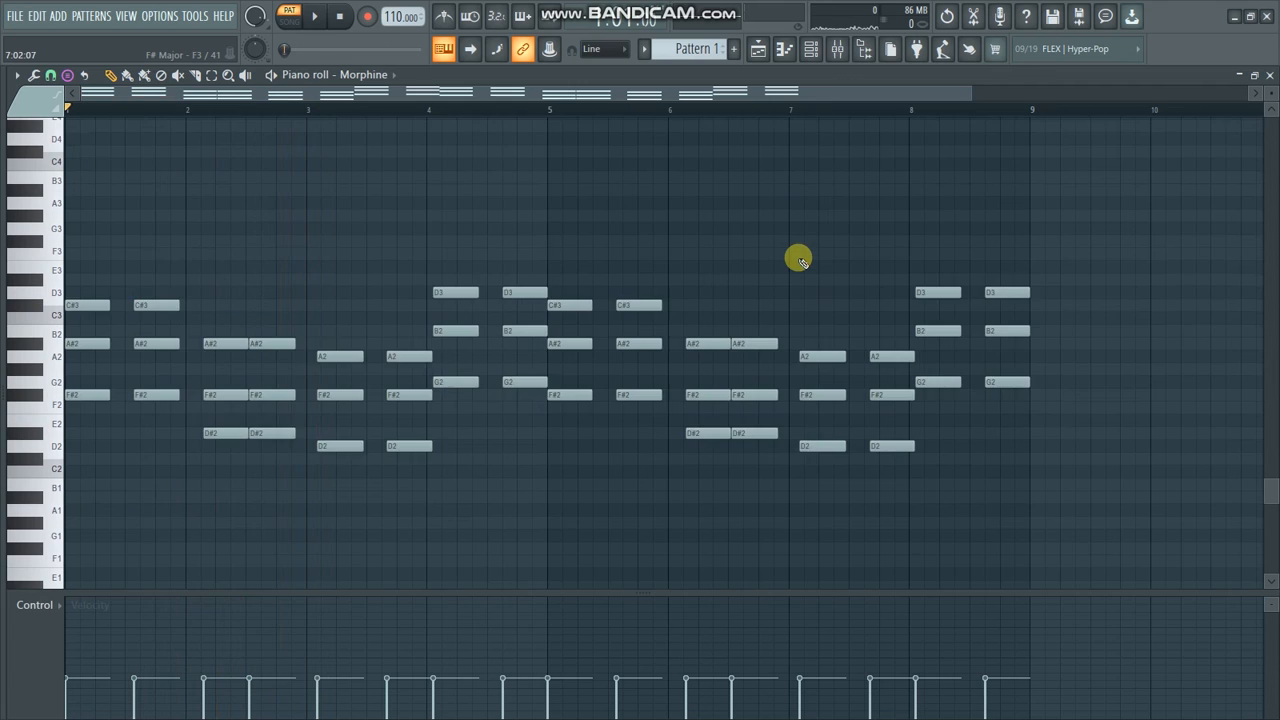
Transpose the whole progression up one octave, so the first chord becomes F#5, A#5 and C#6, and play it back
scroll(800, 258, "down", 5)
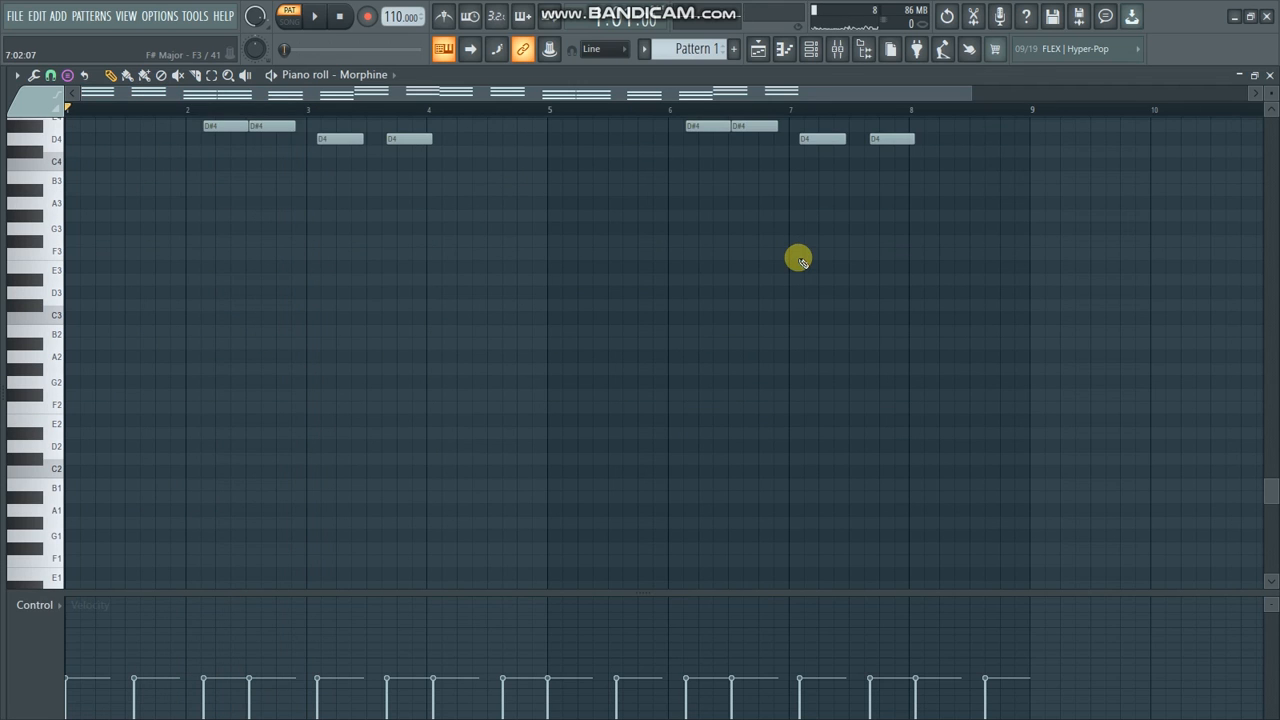
scroll(594, 266, "up", 5)
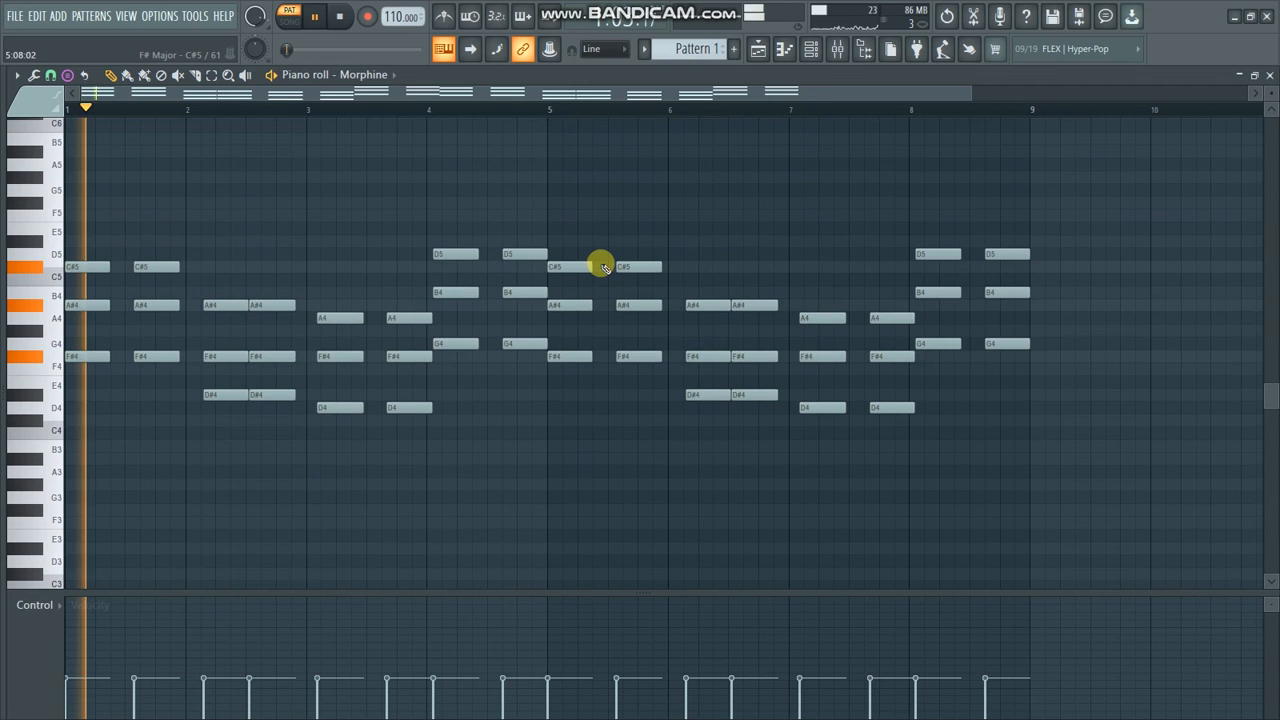
key("ctrl+Up")
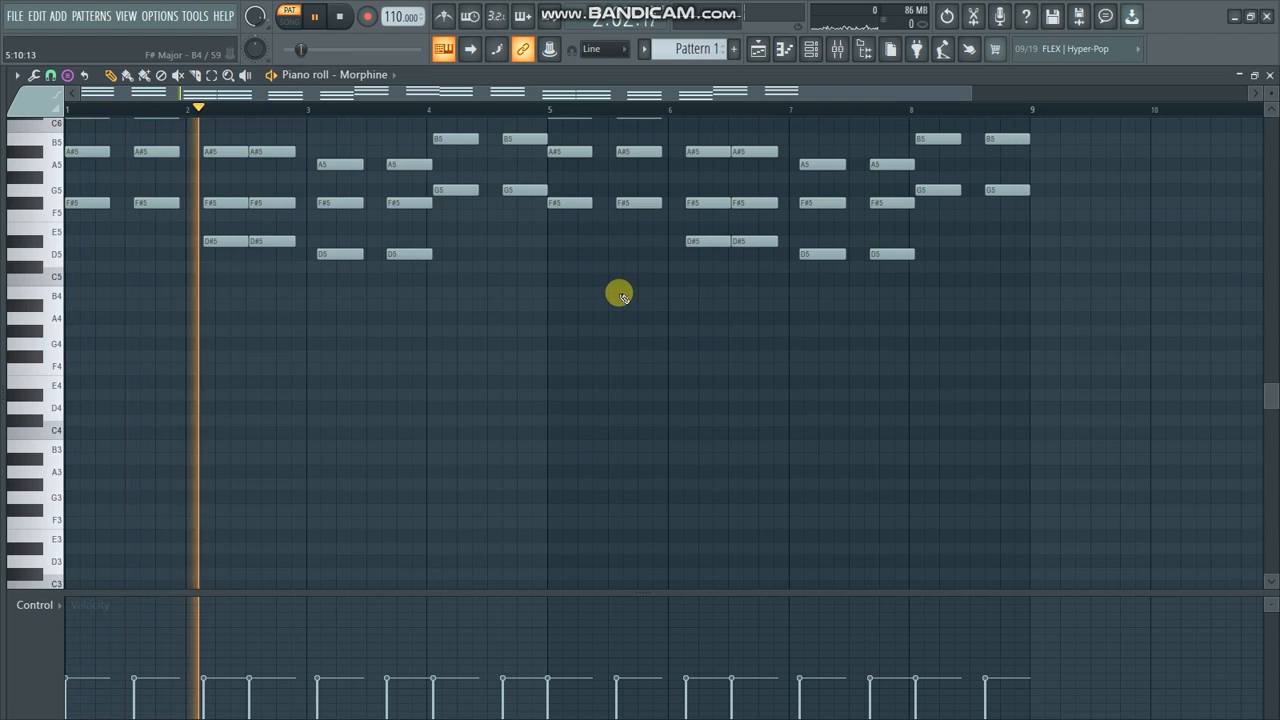
scroll(620, 296, "up", 4)
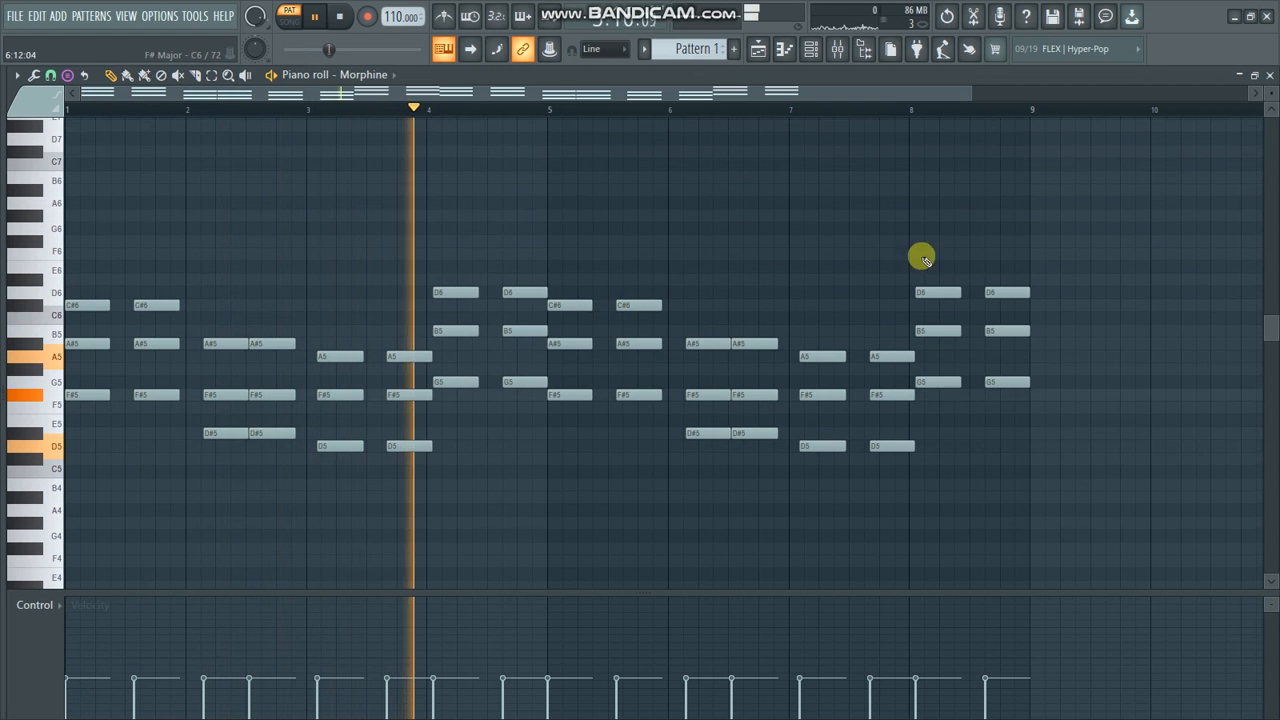
key("space")
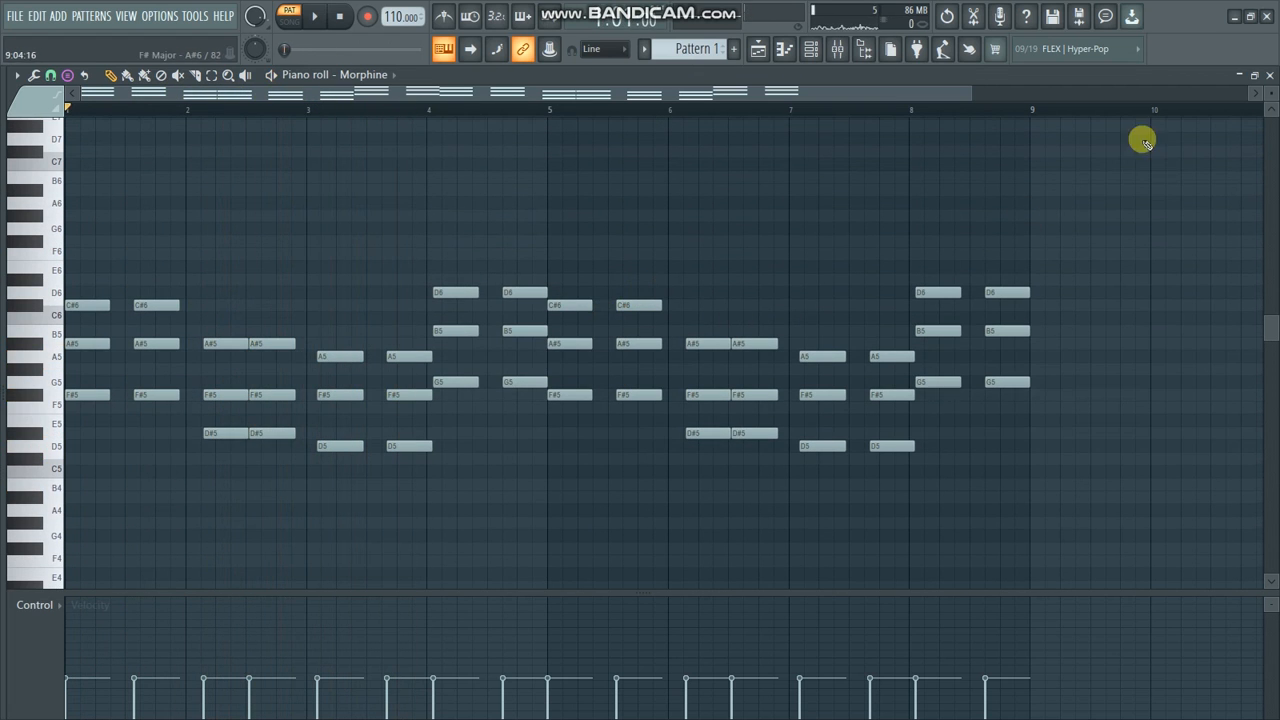
Close the piano roll and the remaining open window to leave the workspace empty
left_click(1269, 78)
left_click(880, 215)
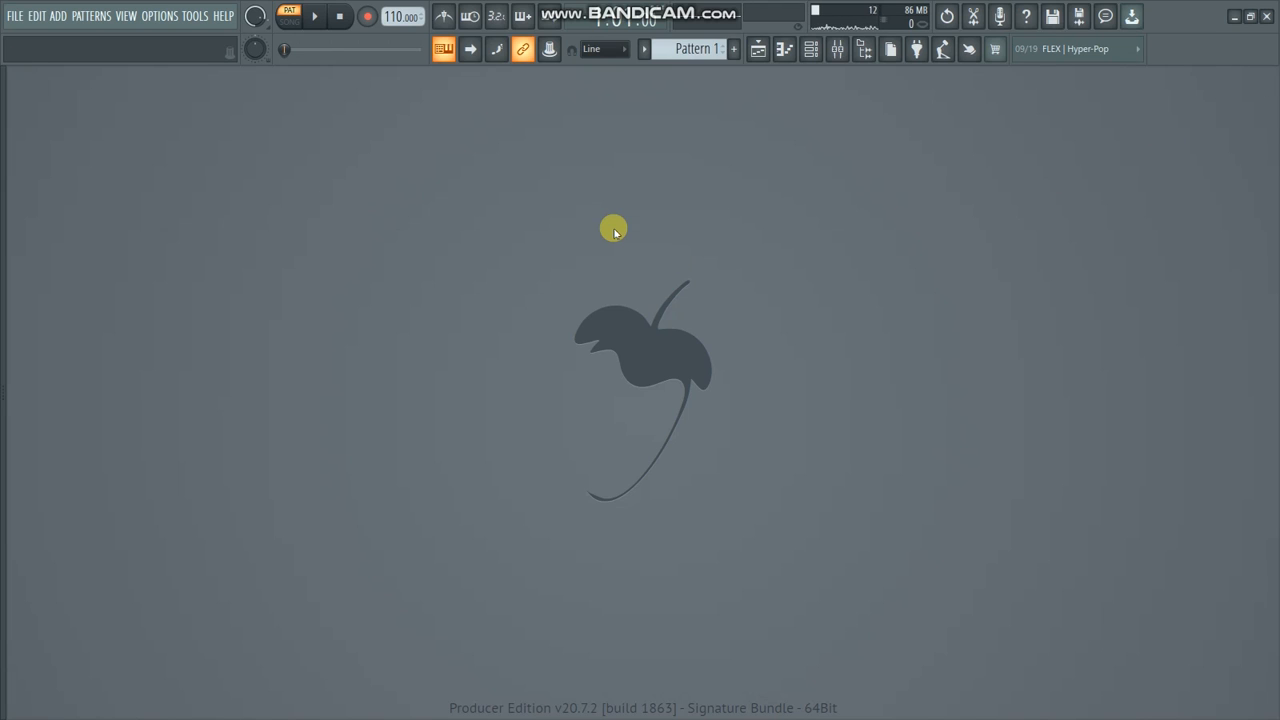